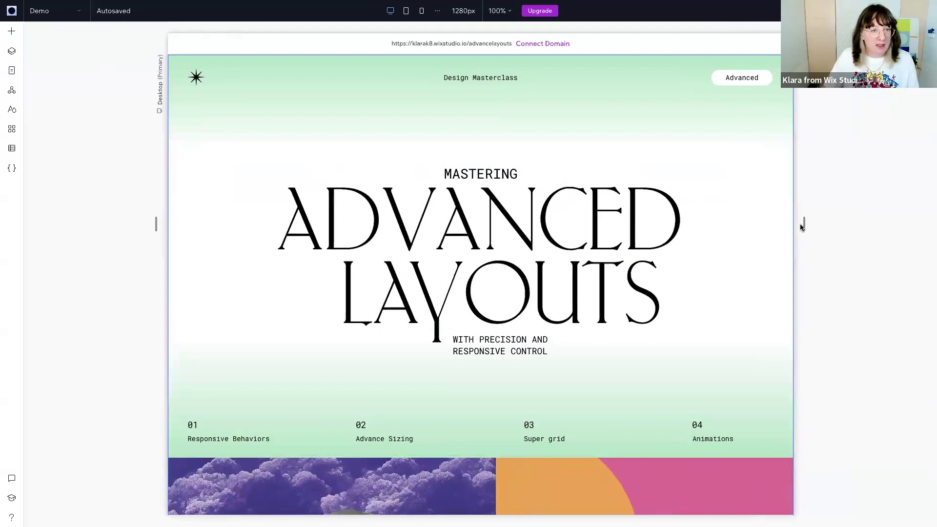
Resize the canvas at the desktop and tablet breakpoints to check how the header and numbered hero text scale, ending on desktop.
drag(803, 223, 850, 224)
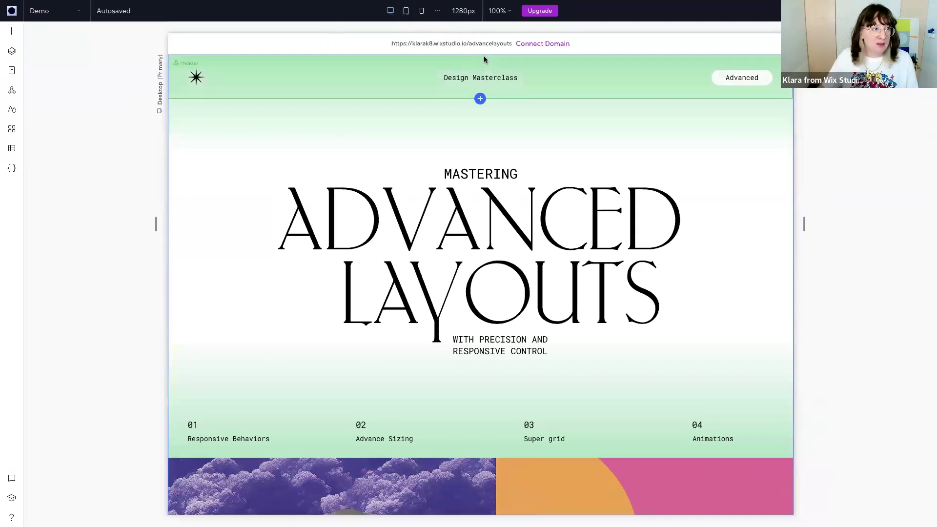
drag(801, 222, 762, 157)
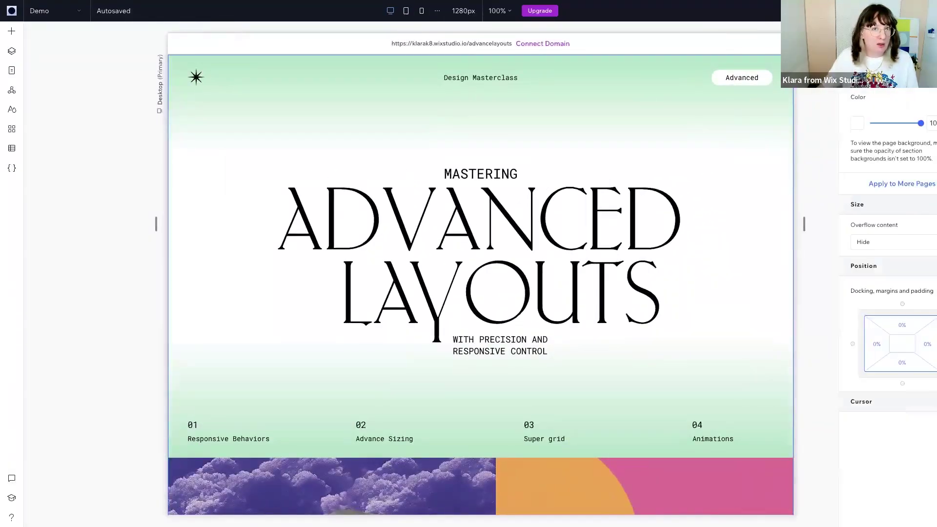
click(405, 11)
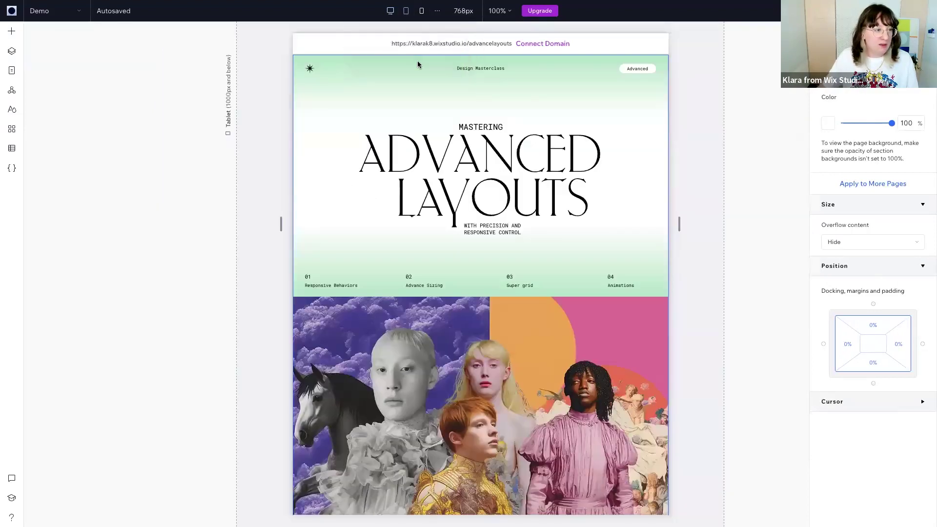
click(433, 285)
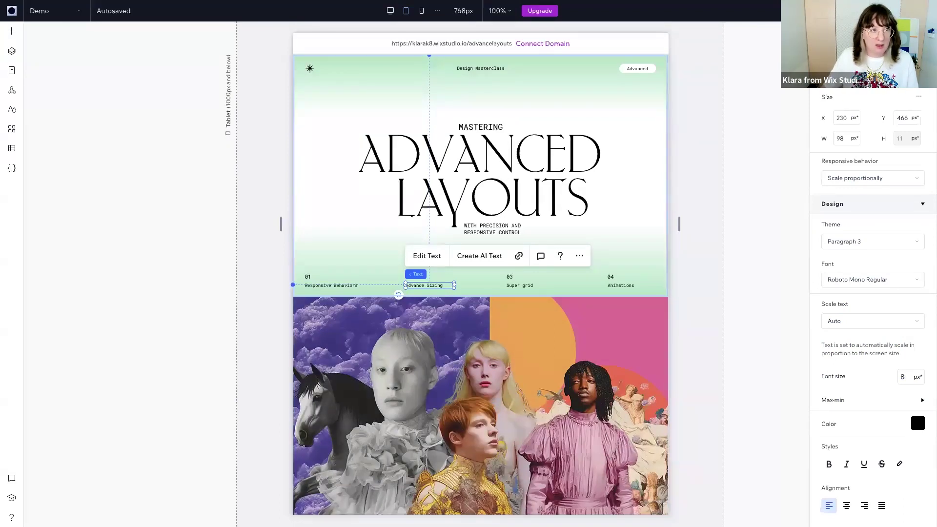
drag(679, 222, 591, 195)
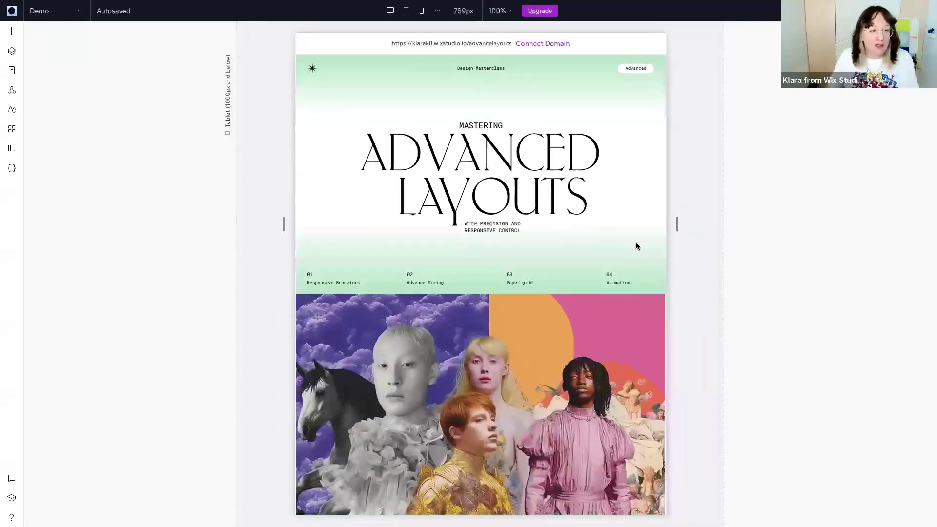
click(623, 283)
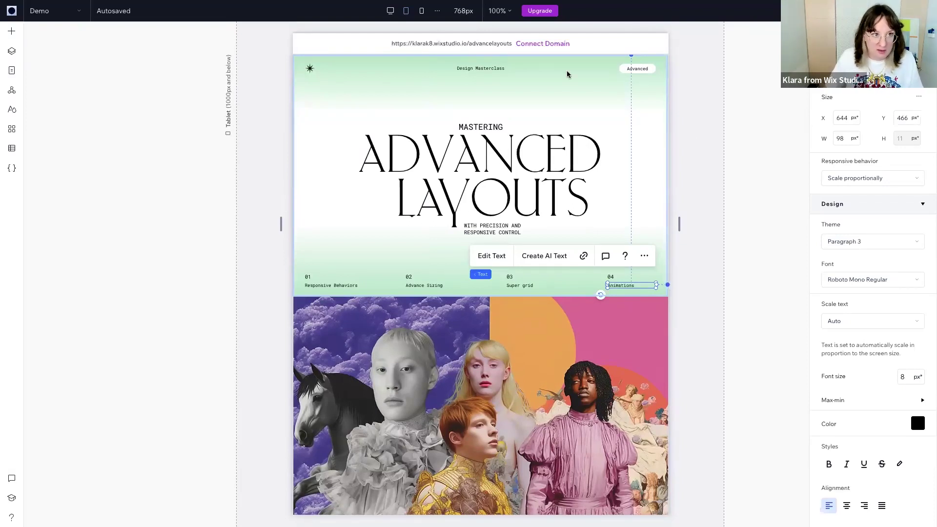
click(389, 12)
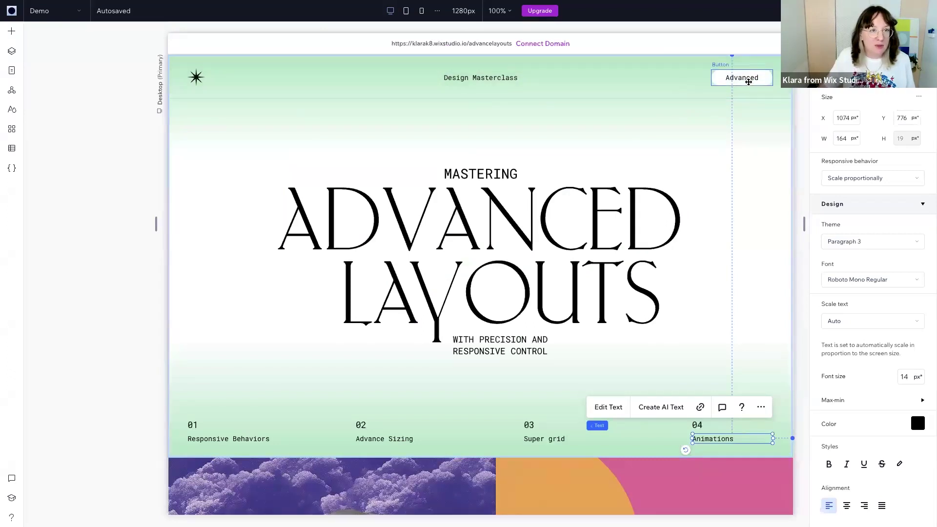
Detach the header containing the star logo and Advanced button from its global section.
click(756, 118)
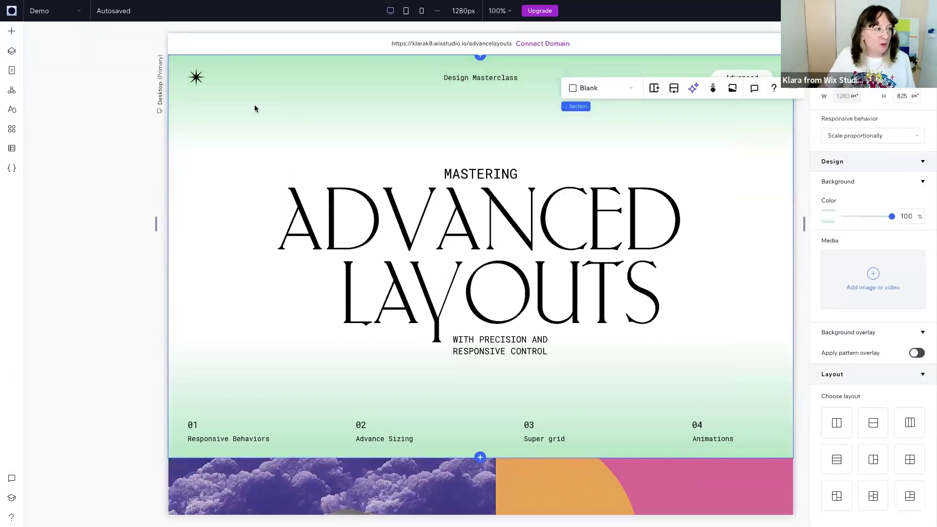
click(283, 106)
click(240, 62)
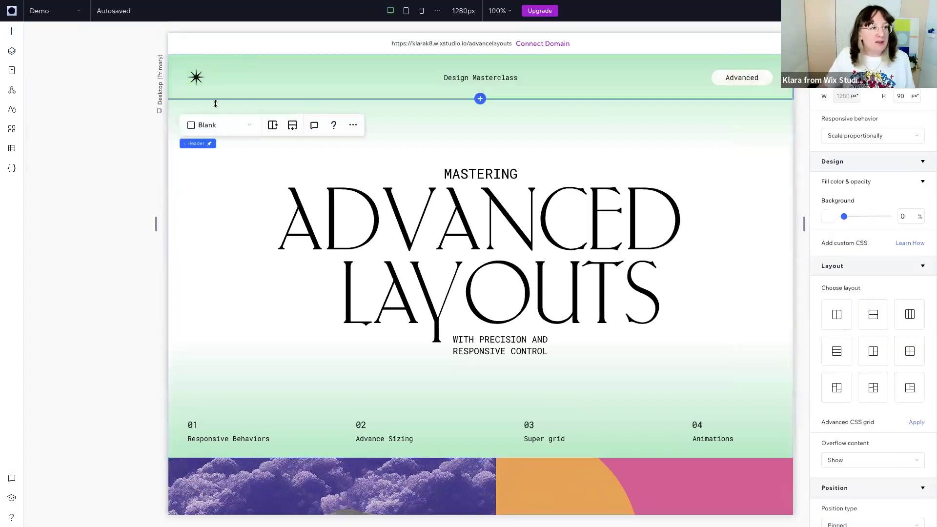
click(353, 126)
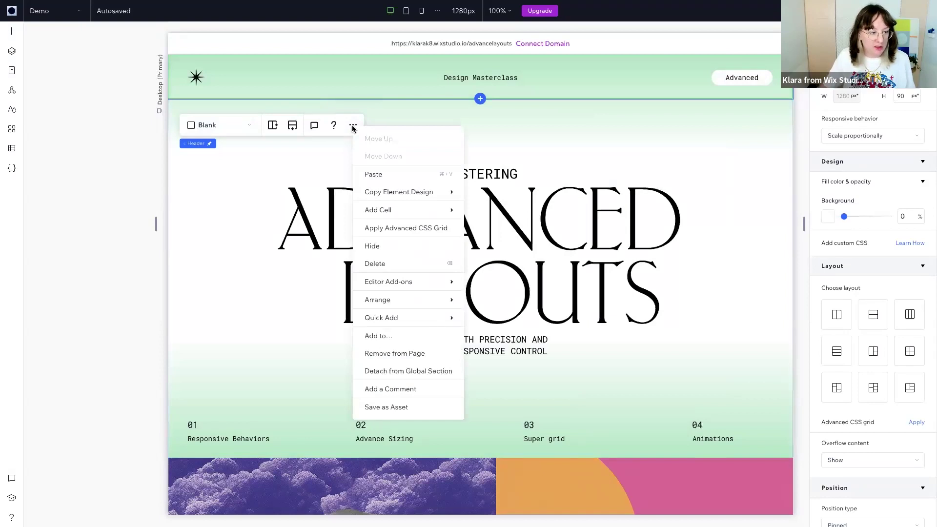
click(433, 372)
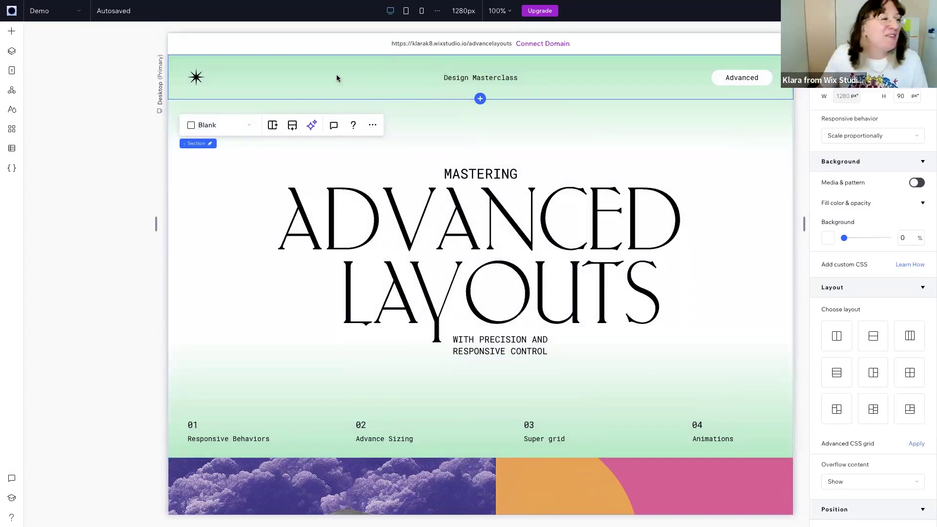
Test how the header's star shape scales with canvas width and set its responsive behavior to Fixed.
click(199, 78)
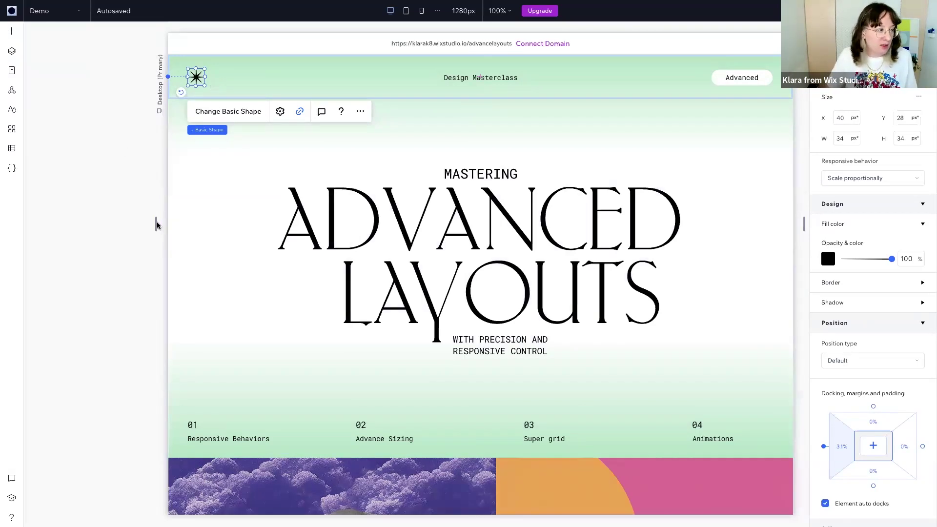
drag(157, 224, 218, 223)
drag(29, 224, 203, 68)
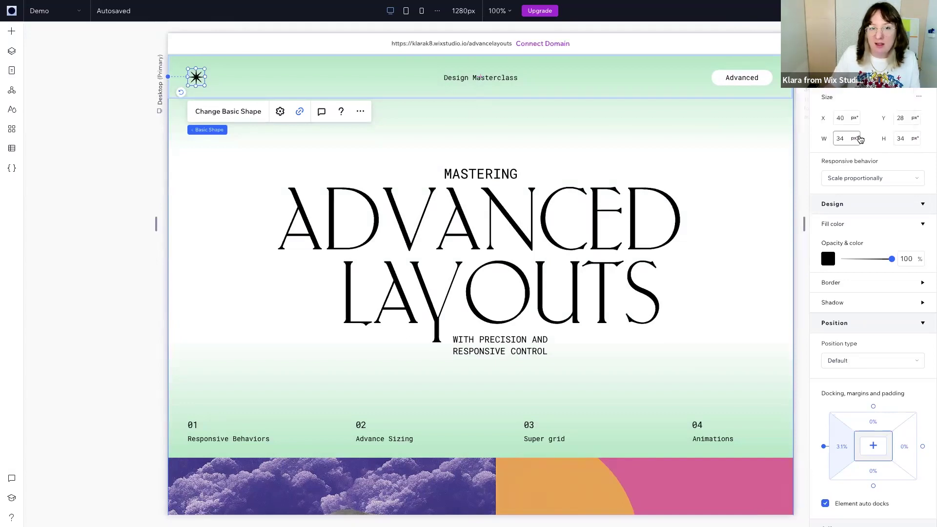
mouse_move(858, 140)
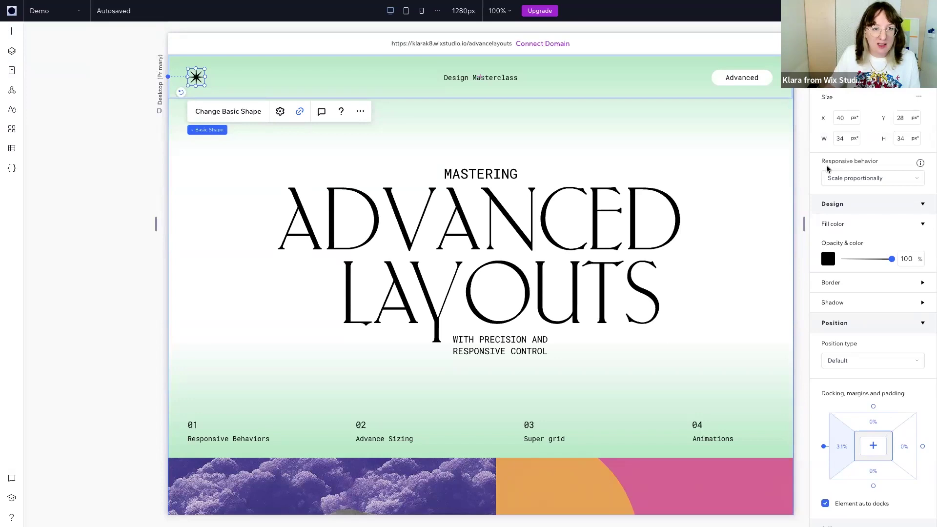
click(862, 181)
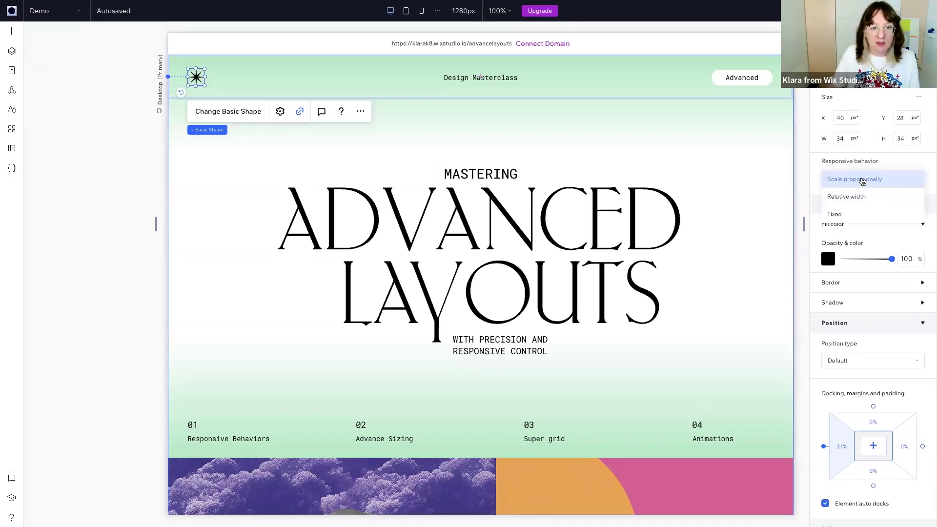
click(855, 214)
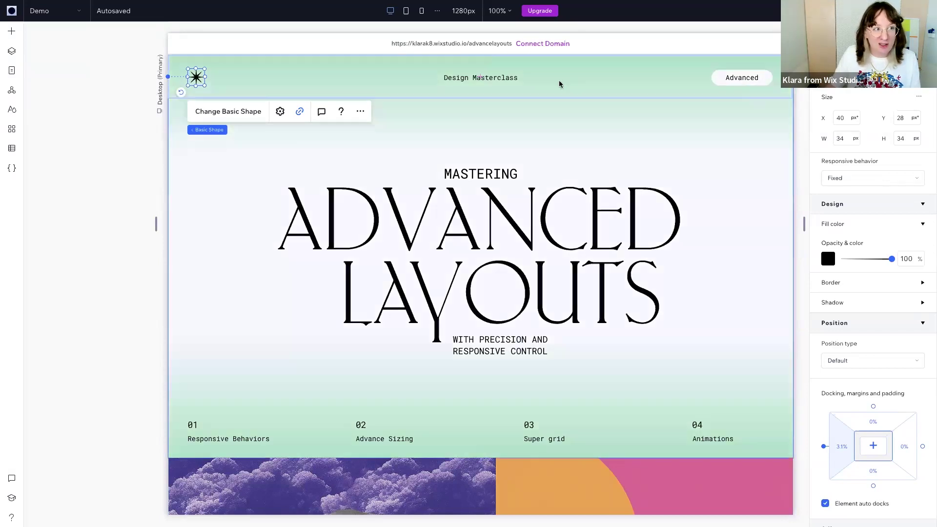
Set the responsive behavior of the header's Advanced button to Fixed.
click(766, 77)
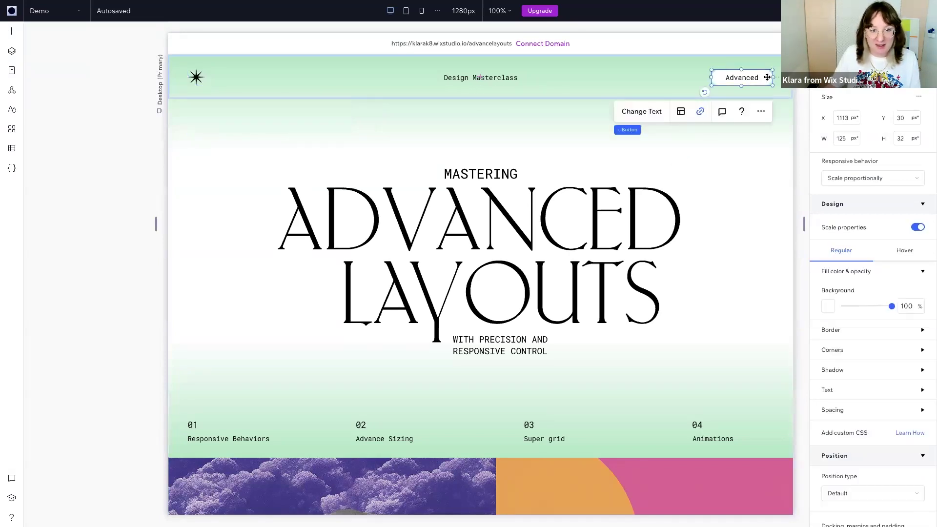
click(843, 180)
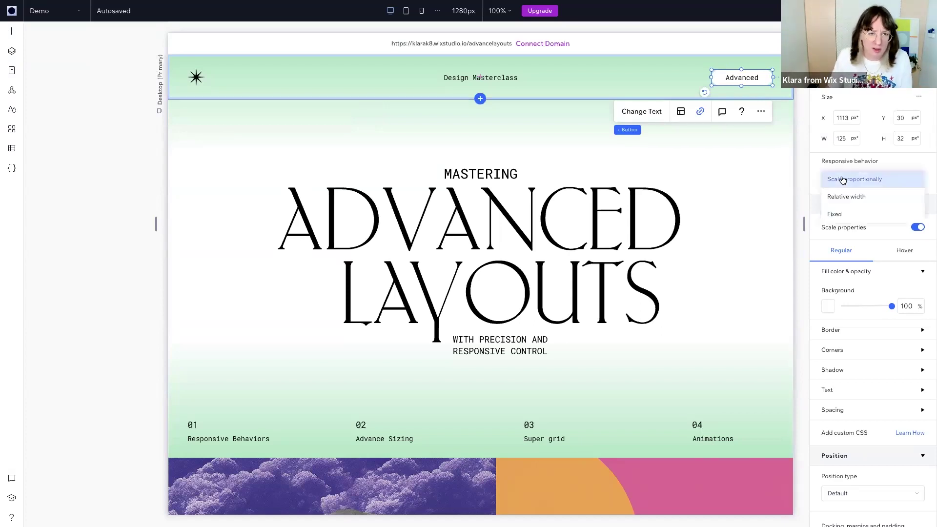
click(846, 213)
Examine how the header elements behave over the hero section while the page scrolls.
scroll(540, 119, down, 1)
scroll(561, 131, up, 1)
scroll(485, 90, down, 1)
scroll(484, 88, up, 1)
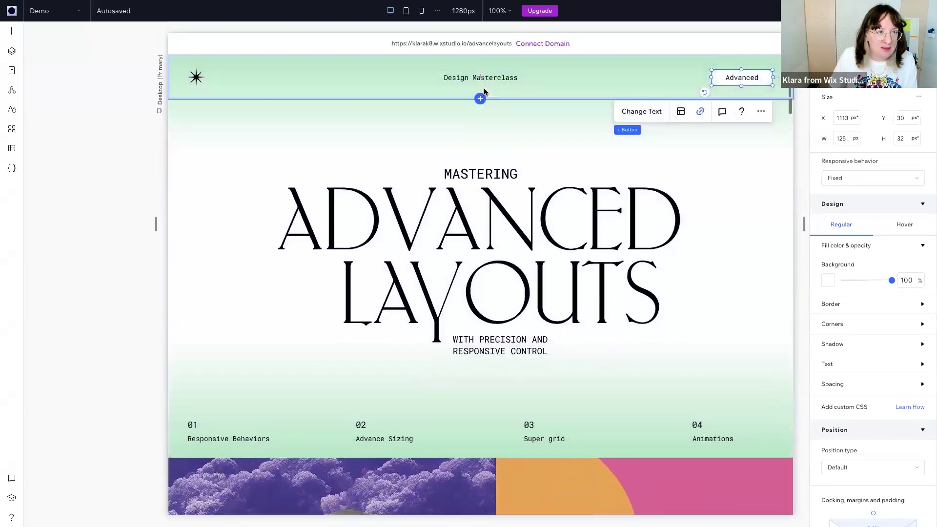
scroll(484, 89, down, 2)
scroll(484, 89, up, 1)
scroll(484, 92, up, 1)
scroll(484, 92, down, 3)
scroll(578, 121, up, 3)
Select the Design Masterclass text inside the Hero section and set its responsive behavior to Hug.
click(578, 118)
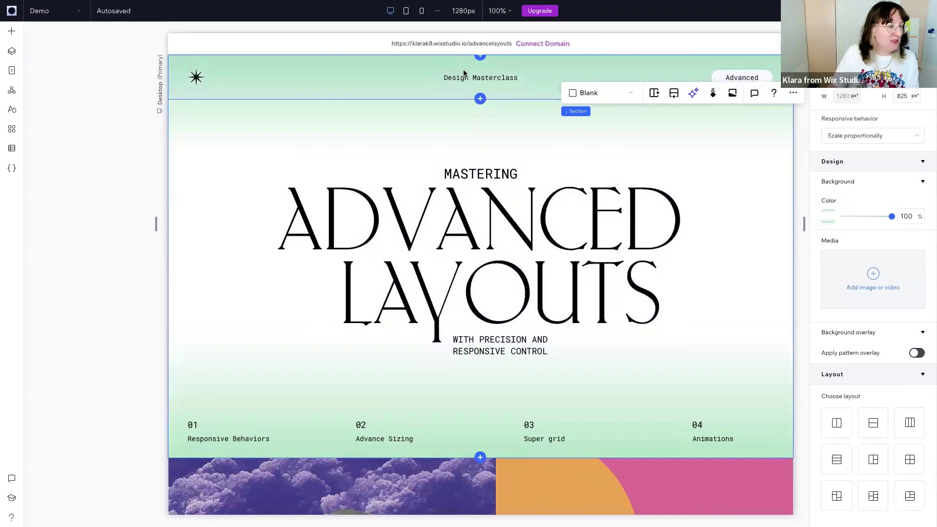
click(15, 55)
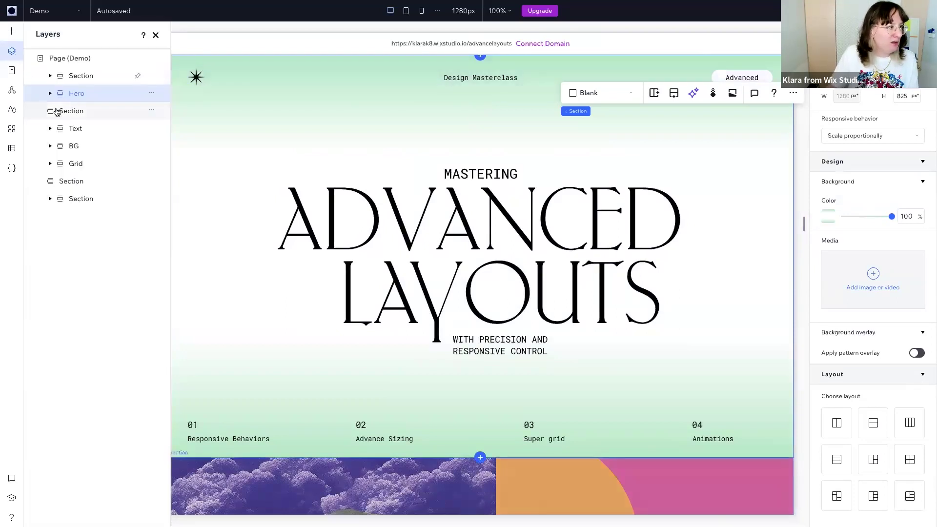
click(50, 93)
click(92, 114)
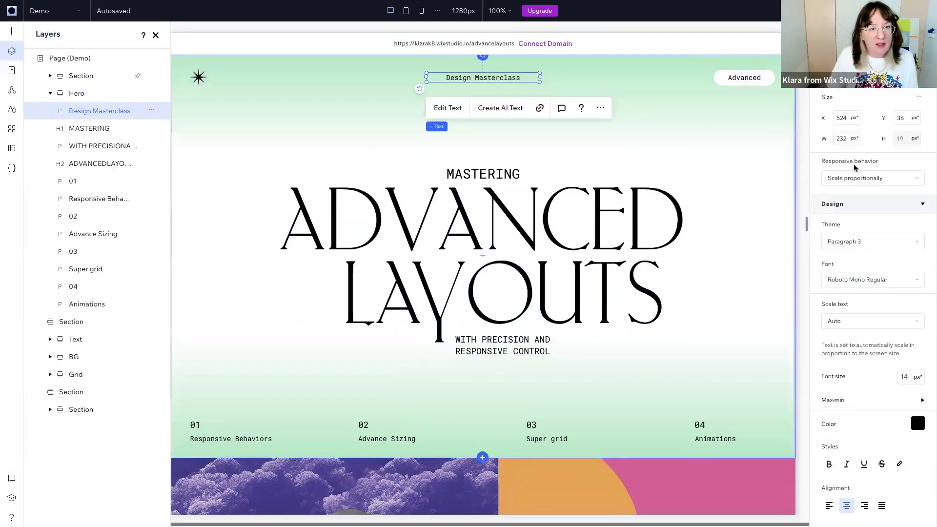
click(888, 179)
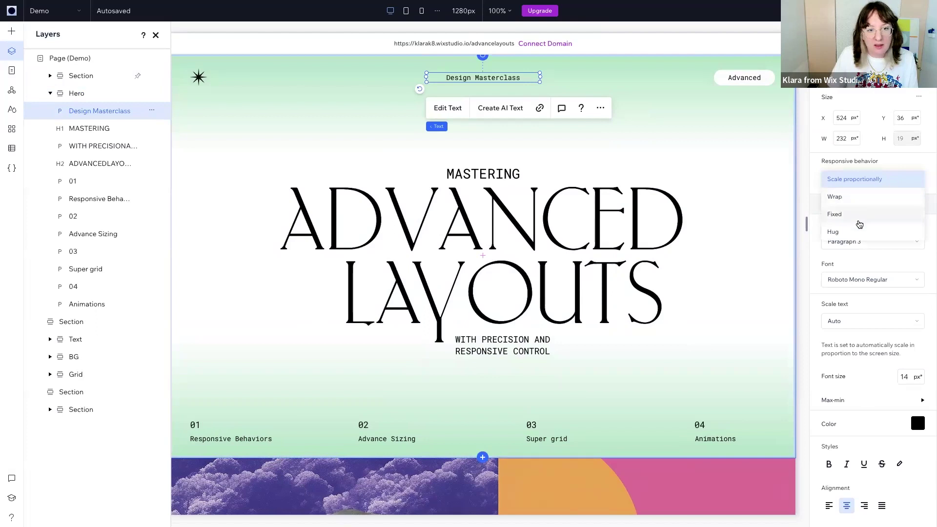
click(858, 215)
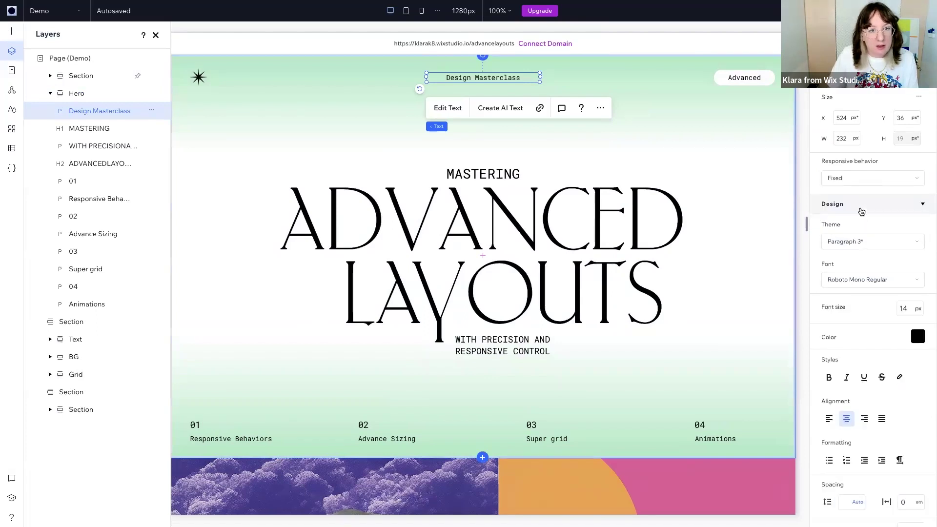
click(871, 179)
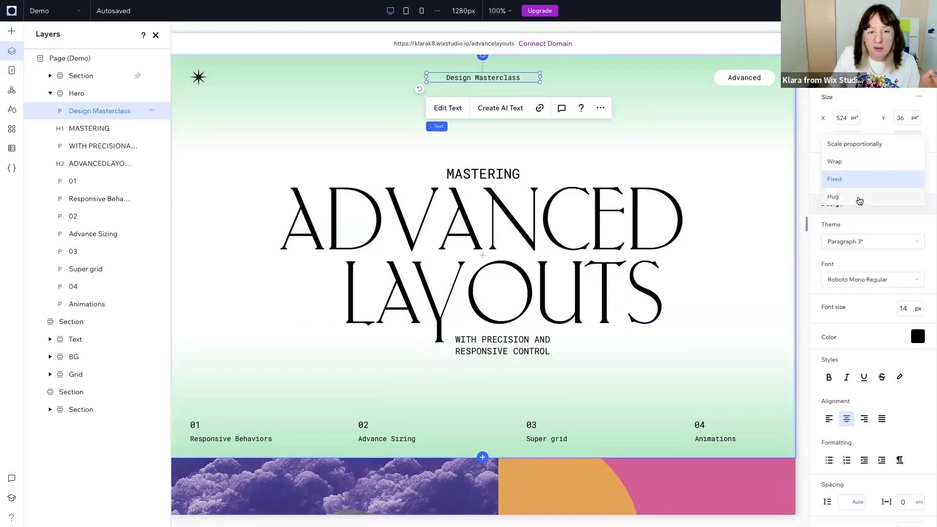
click(859, 199)
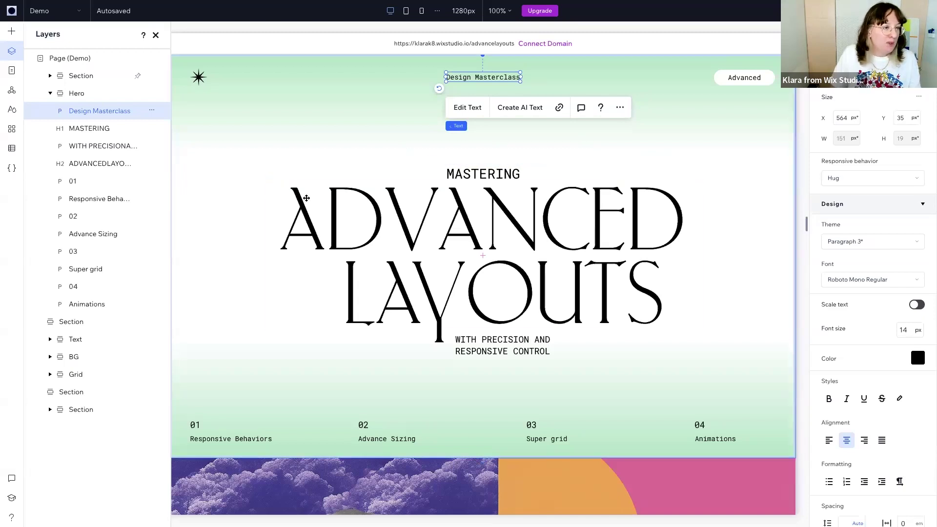
Scroll and resize the desktop canvas to check how the adjusted header elements and title text respond.
click(156, 35)
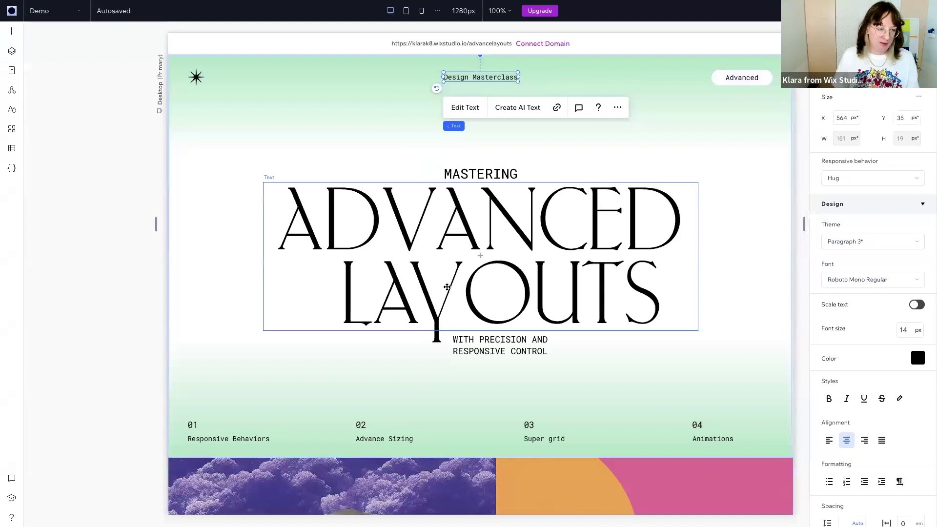
scroll(452, 286, down, 3)
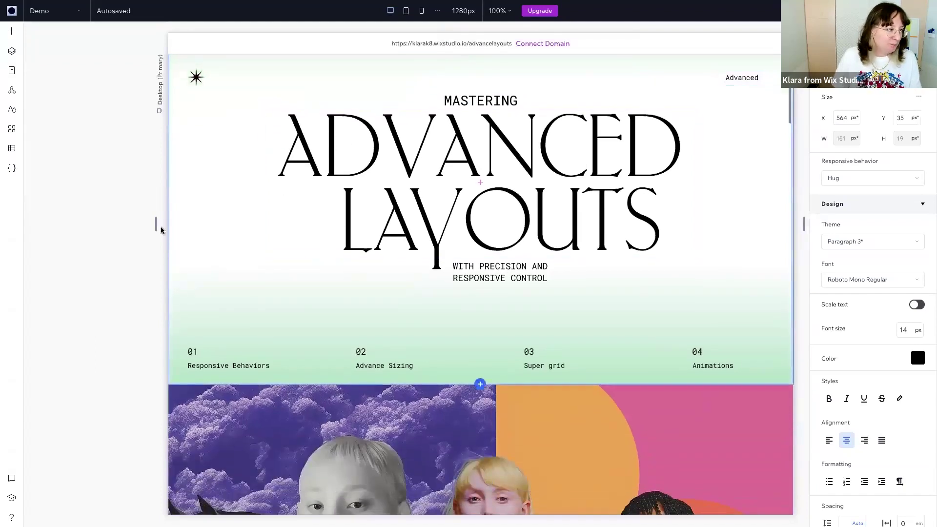
drag(154, 224, 71, 224)
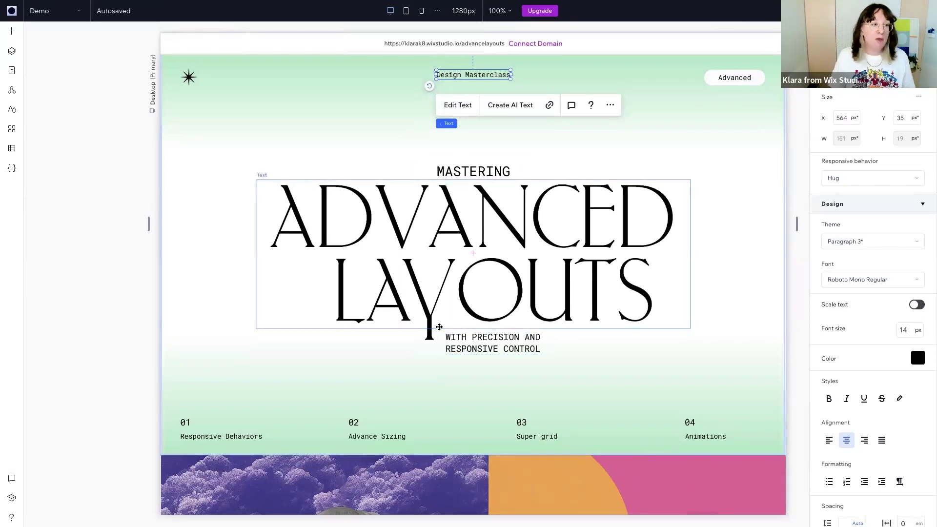
Change the responsive behavior of the 01 number and its Responsive Behaviors label in the hero section.
click(203, 422)
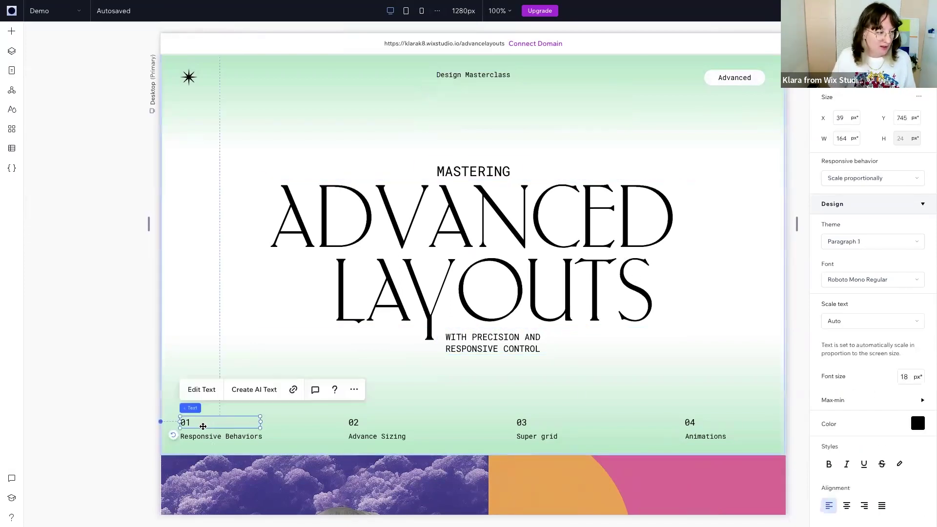
click(856, 179)
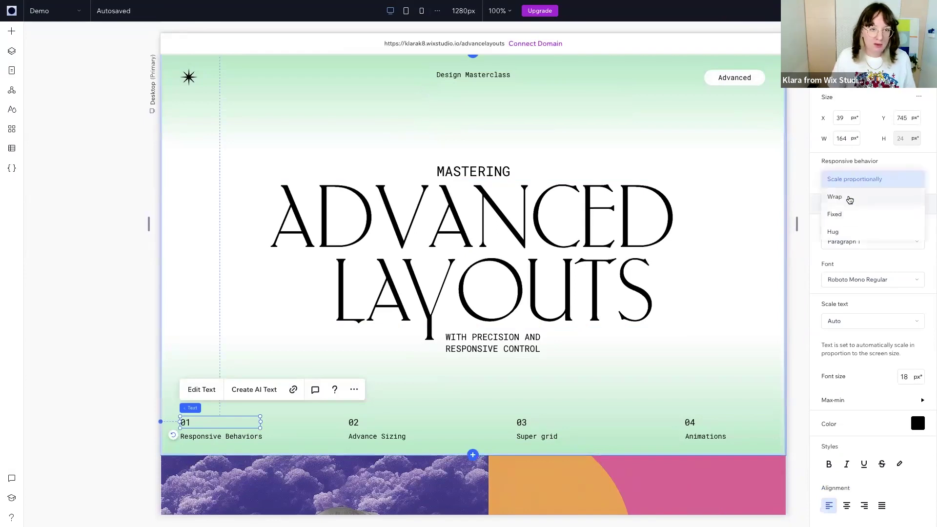
click(238, 435)
click(873, 177)
click(844, 230)
Set the responsive behavior of the 02 number and its Advance Sizing label to Fixed.
click(388, 422)
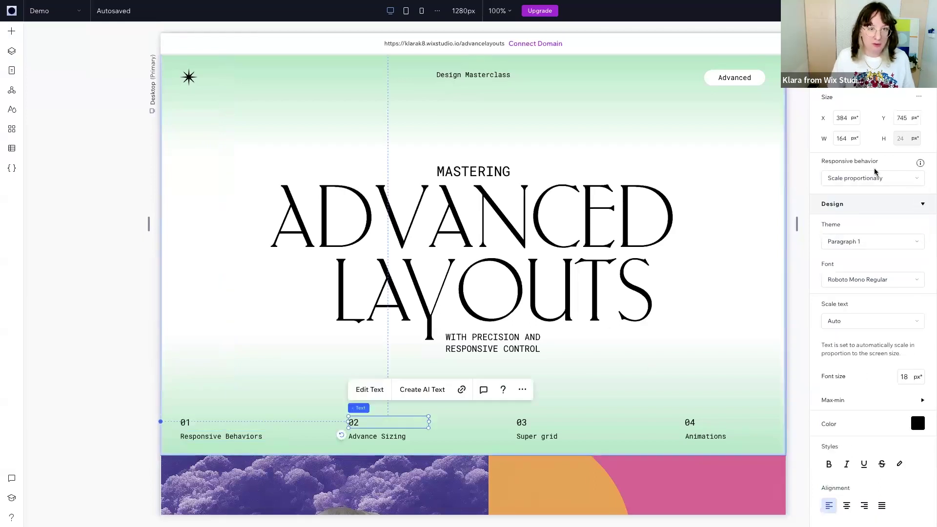
click(874, 178)
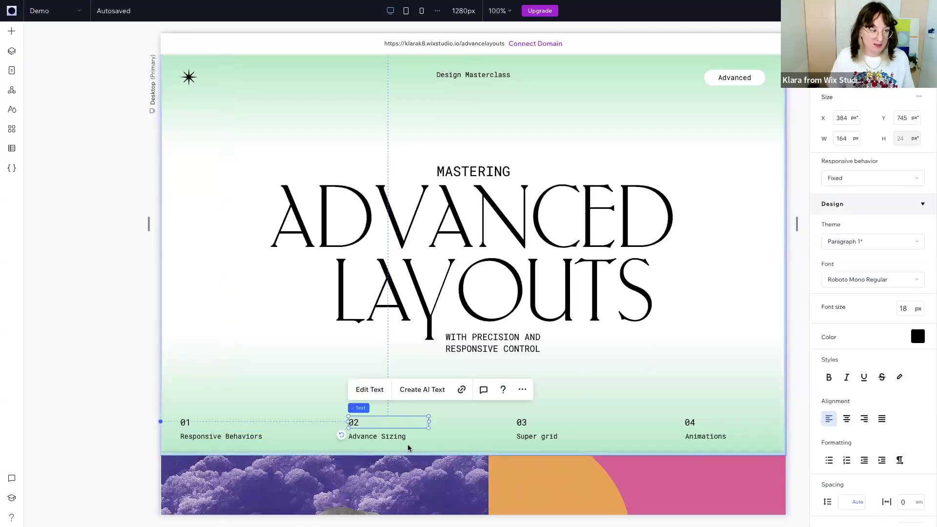
click(386, 436)
click(871, 177)
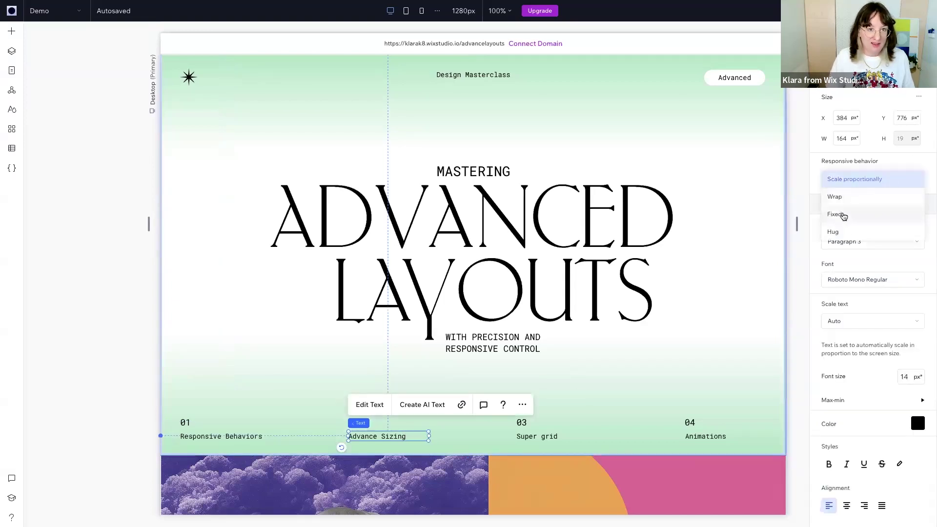
Set the responsive behavior of the 03 number and its Super grid label to Fixed.
click(581, 422)
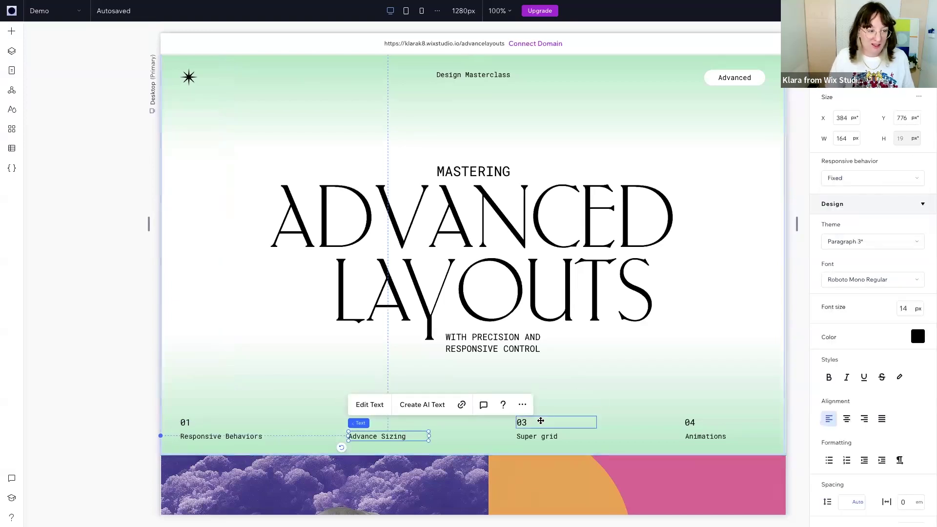
click(883, 180)
click(852, 215)
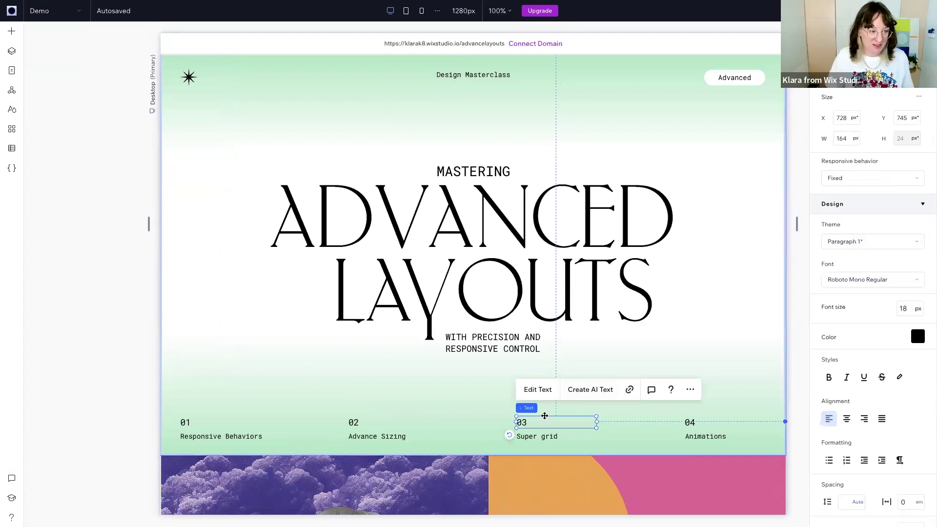
click(561, 436)
click(866, 177)
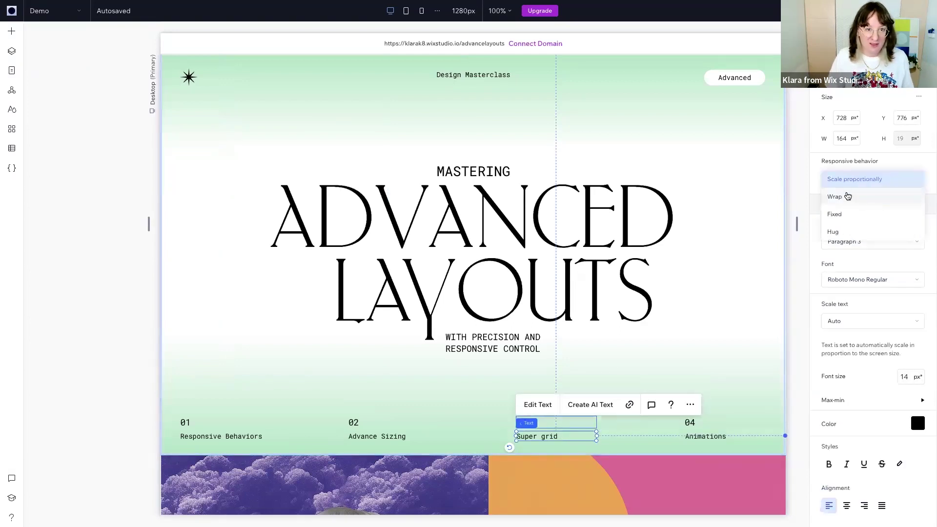
click(848, 217)
Set the responsive behavior of the 04 number and its Animations label to Fixed.
click(708, 422)
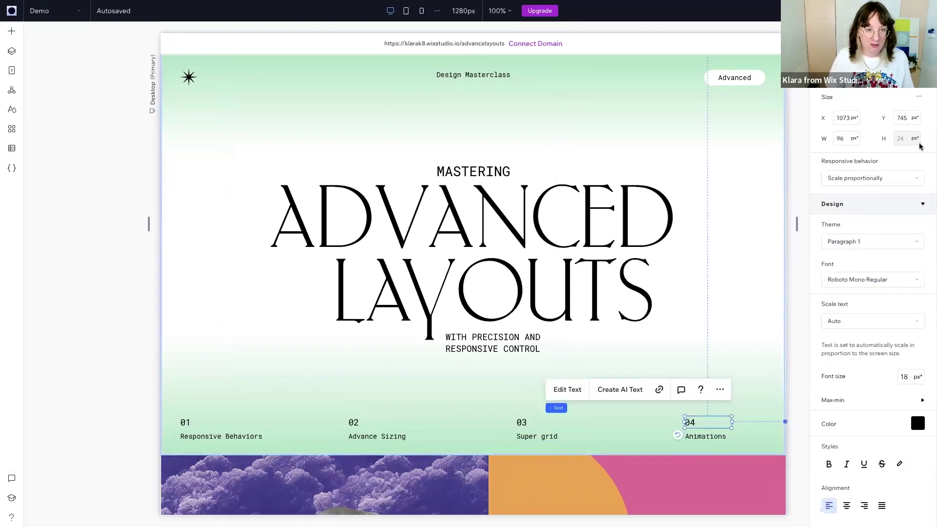
click(877, 178)
click(847, 214)
click(717, 437)
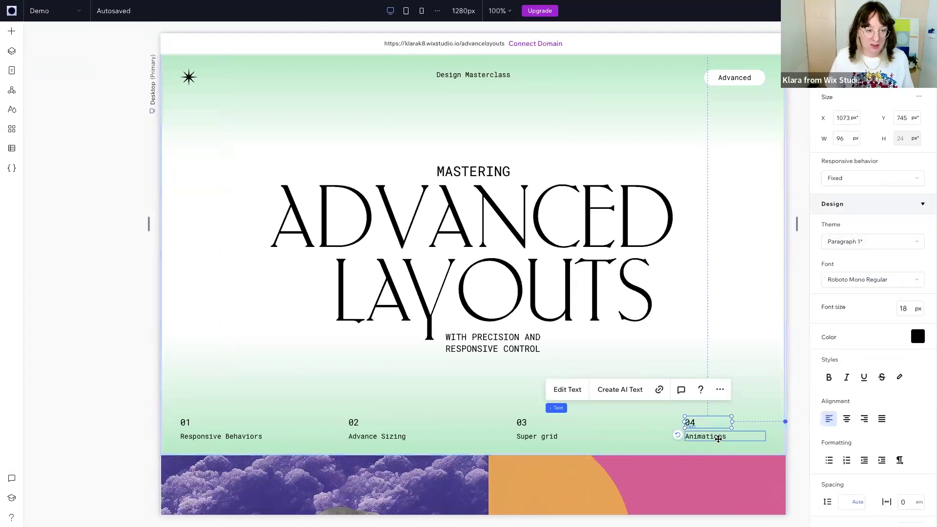
click(872, 179)
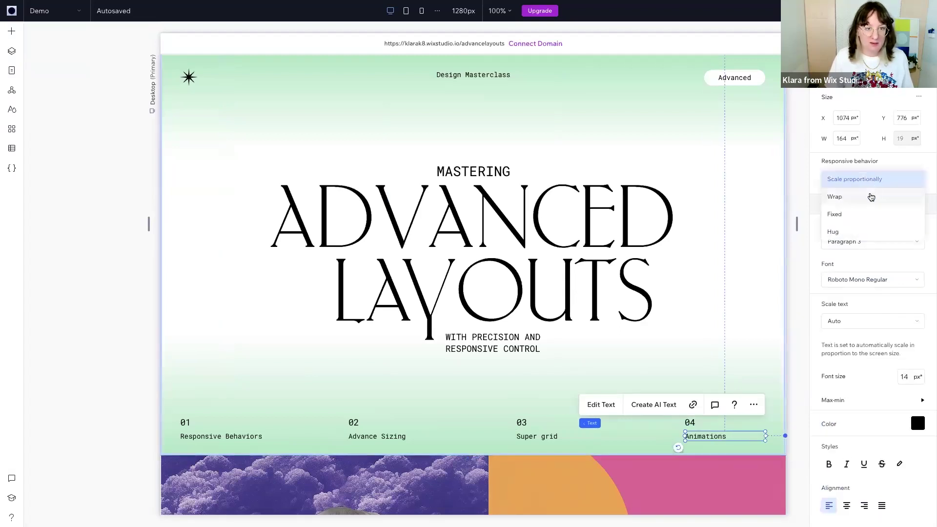
click(848, 215)
click(779, 236)
Resize the desktop canvas narrower and wider to check how the hero's numbers and labels respond.
drag(796, 225, 680, 207)
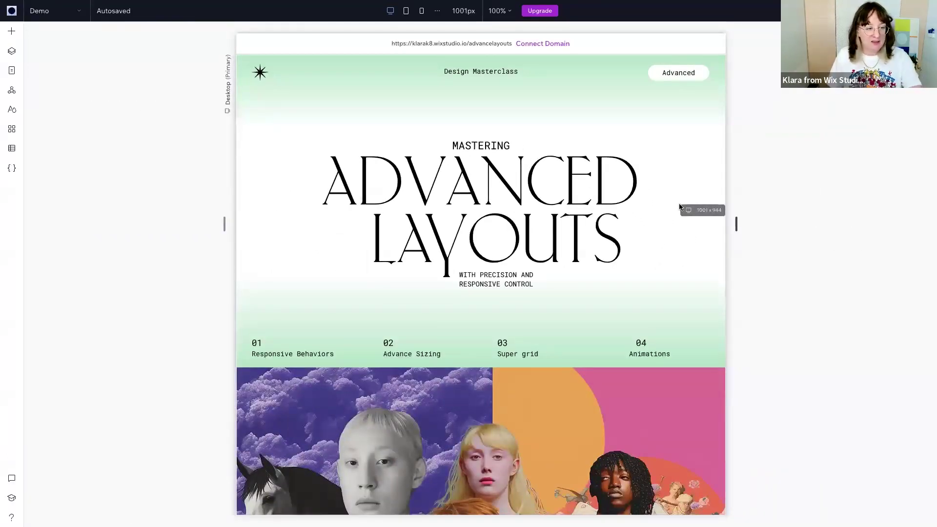
drag(680, 207, 915, 222)
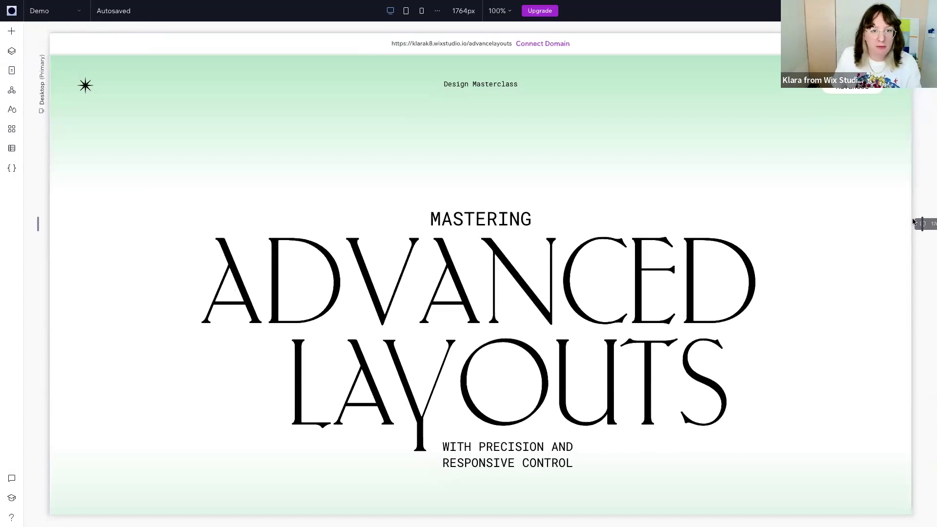
drag(913, 222, 912, 222)
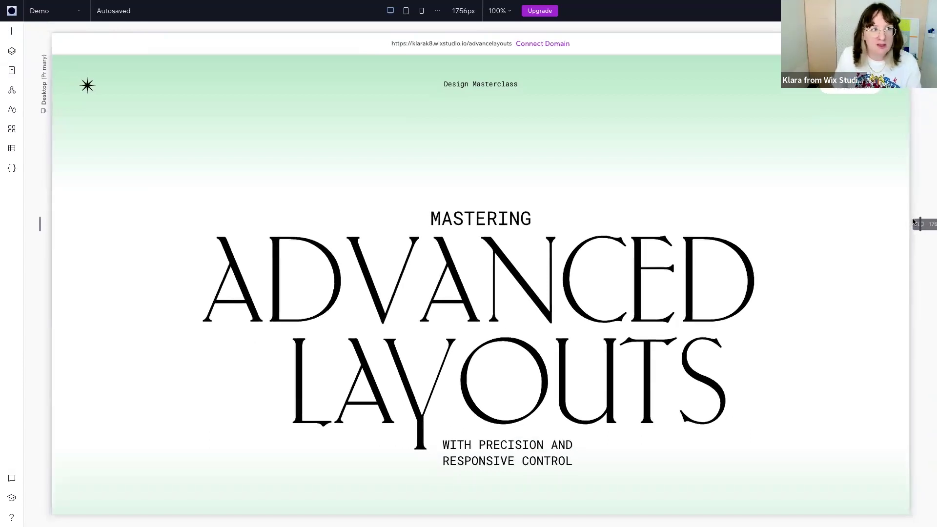
drag(911, 222, 842, 222)
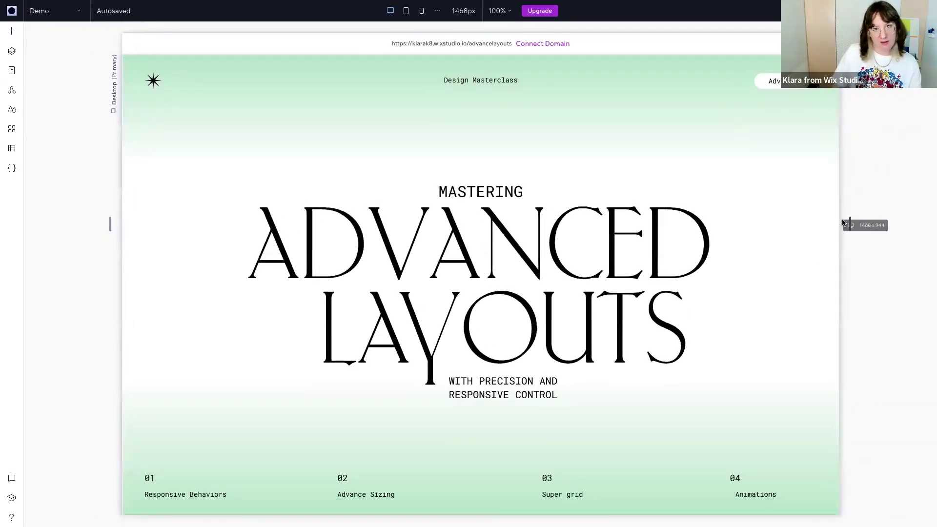
drag(842, 223, 836, 220)
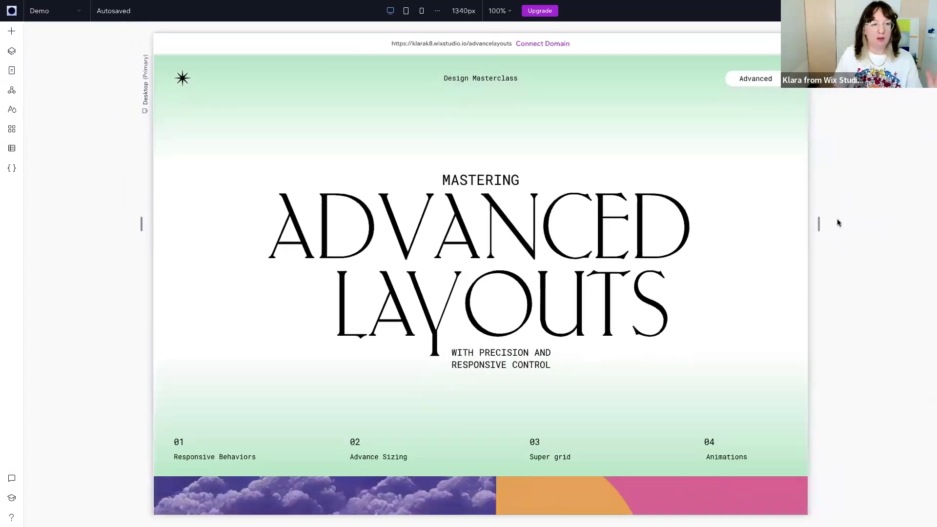
Set the hero section's responsive behavior to Fit to screen.
click(761, 146)
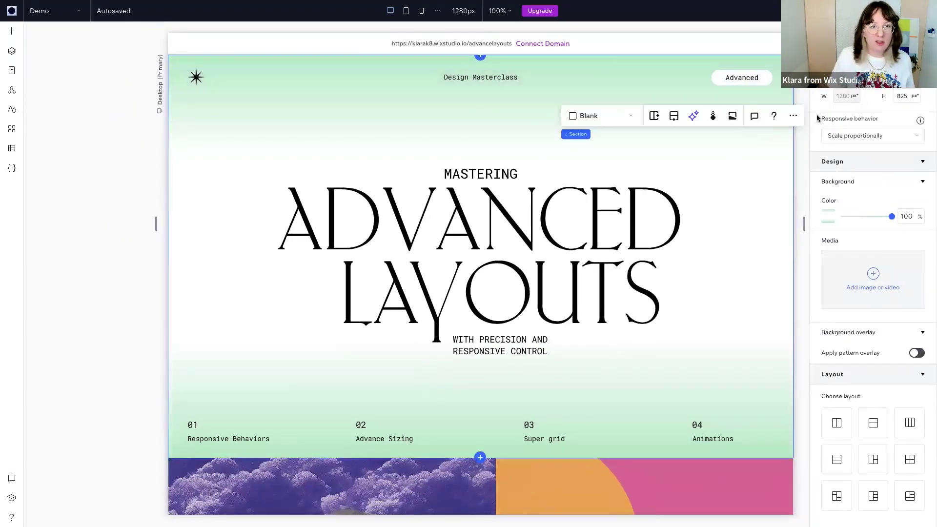
click(870, 136)
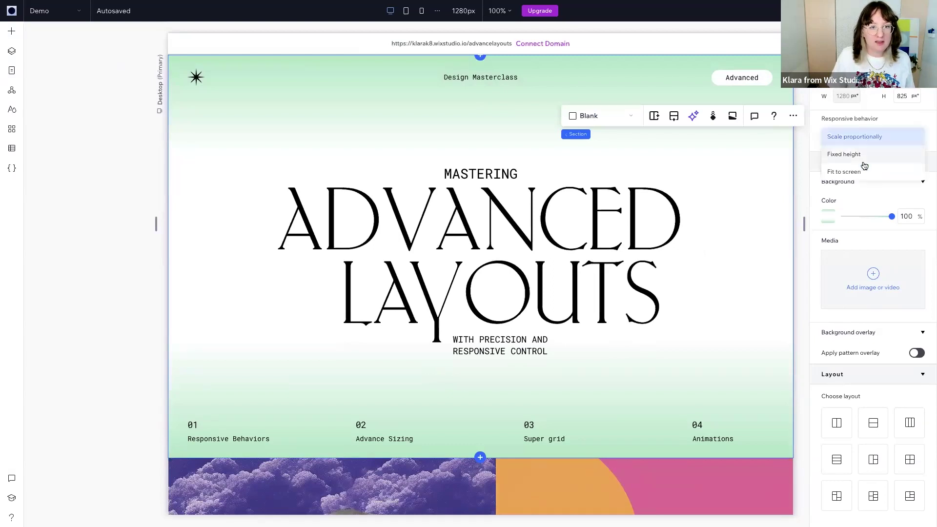
key(Escape)
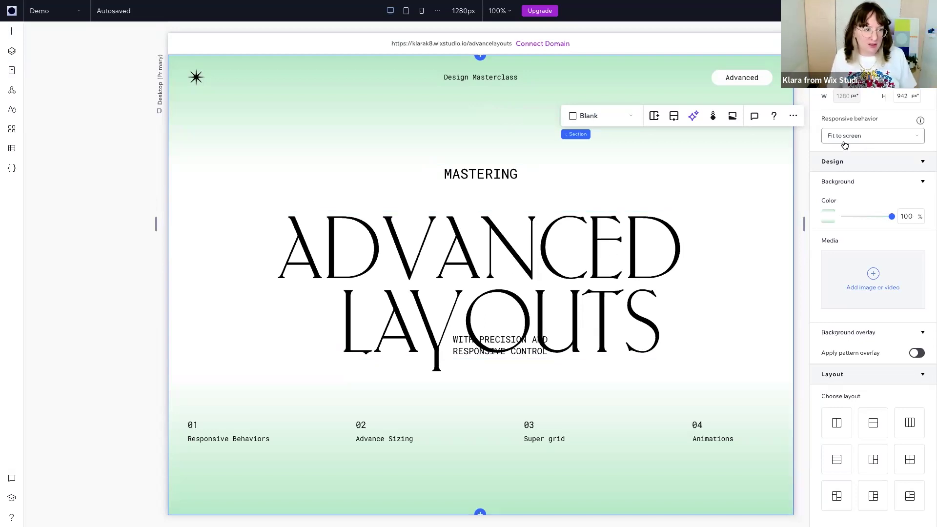
Examine the docking of the main title, the MASTERING text and the numbered labels in the hero section.
click(575, 266)
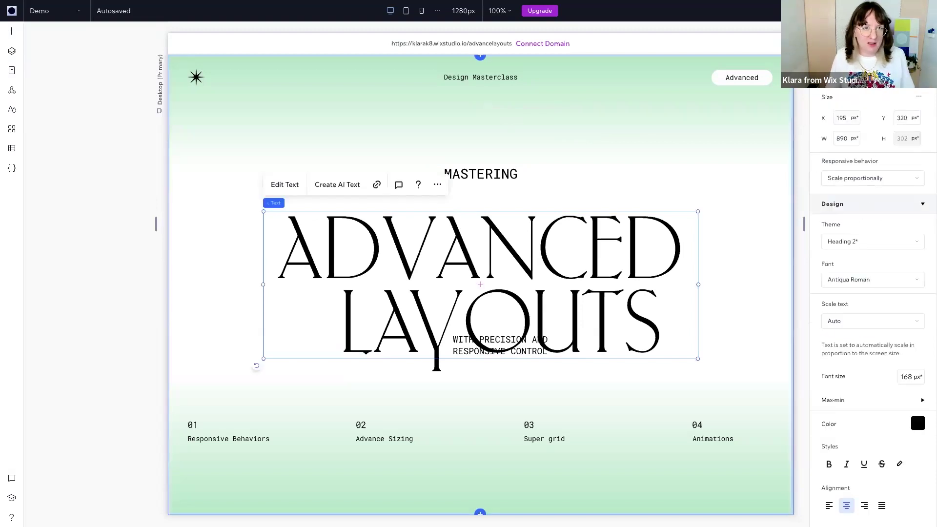
scroll(873, 425, down, 7)
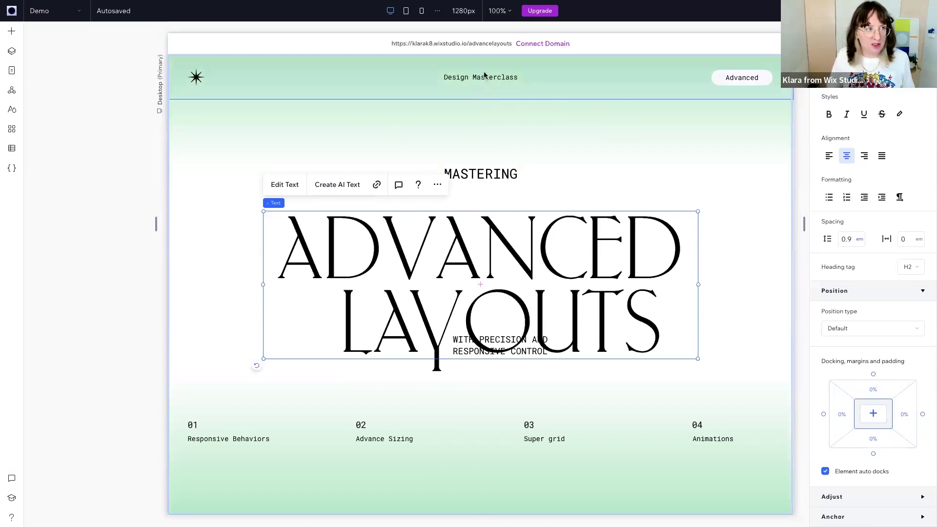
click(475, 179)
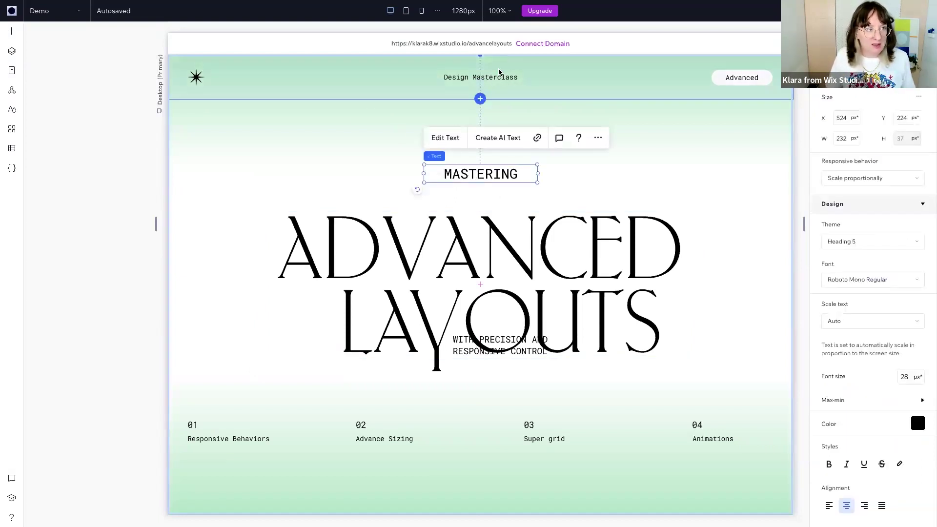
click(724, 434)
click(550, 438)
click(364, 438)
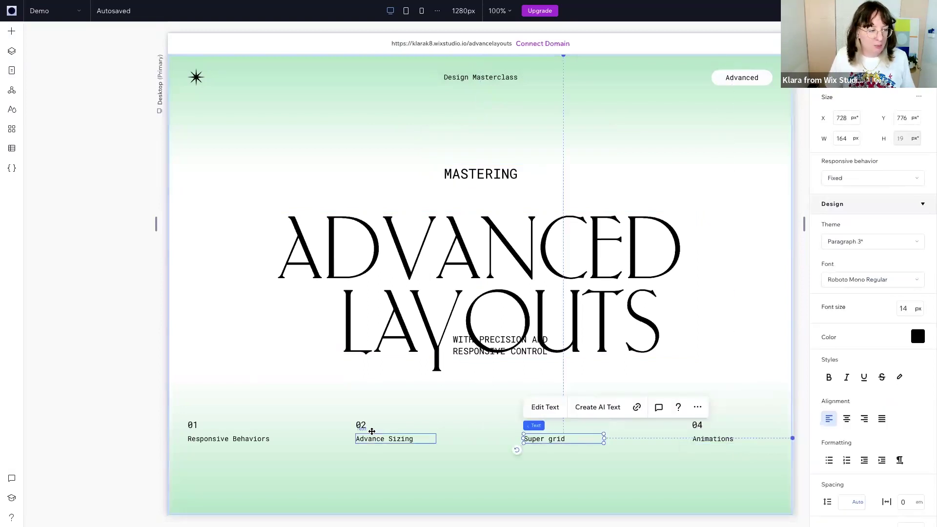
click(239, 438)
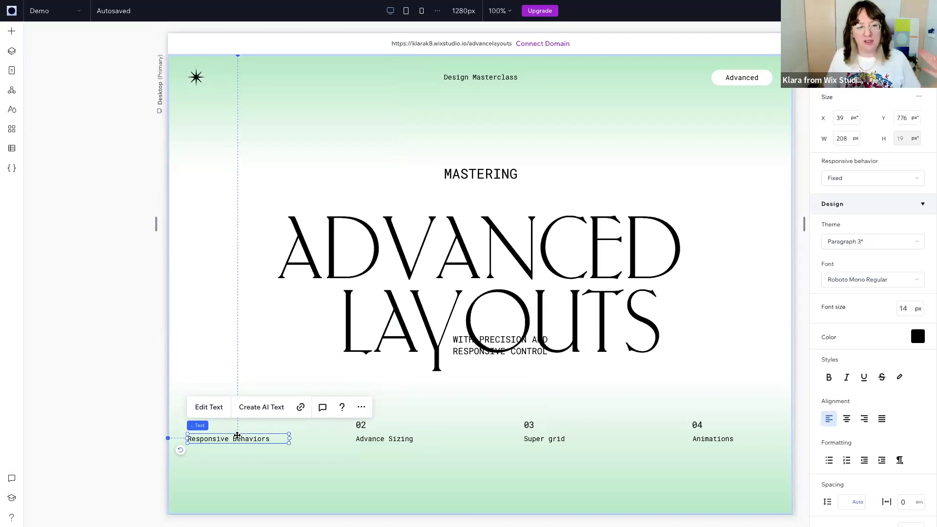
click(283, 462)
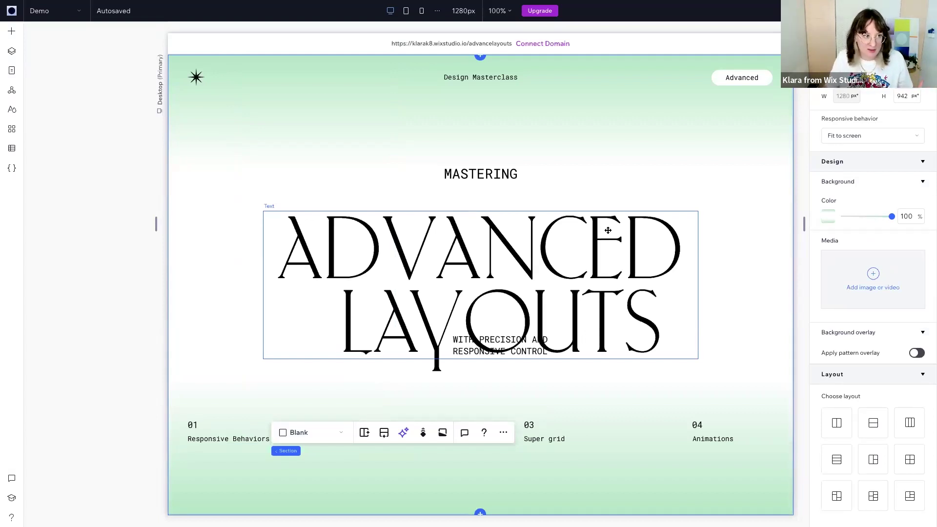
click(226, 377)
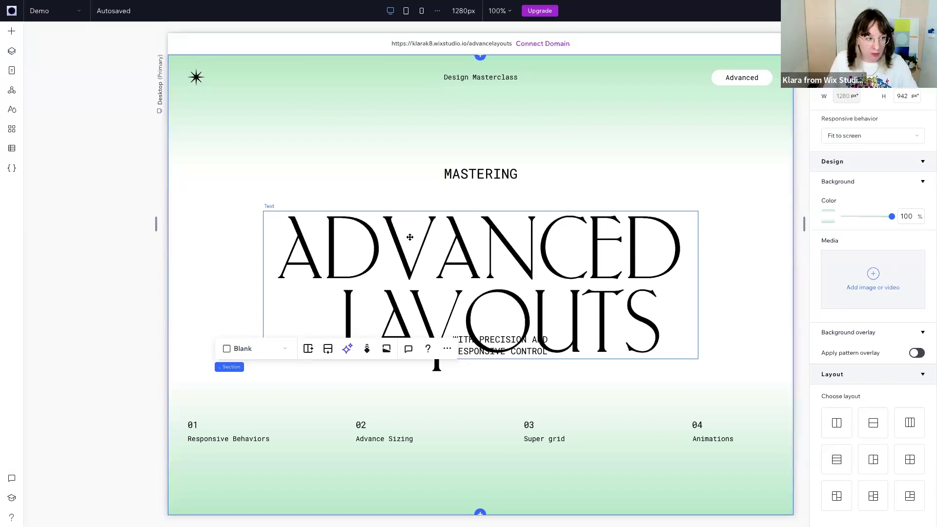
Move the MASTERING text down to sit just above the ADVANCED LAYOUTS title, at Y 283 px.
click(499, 270)
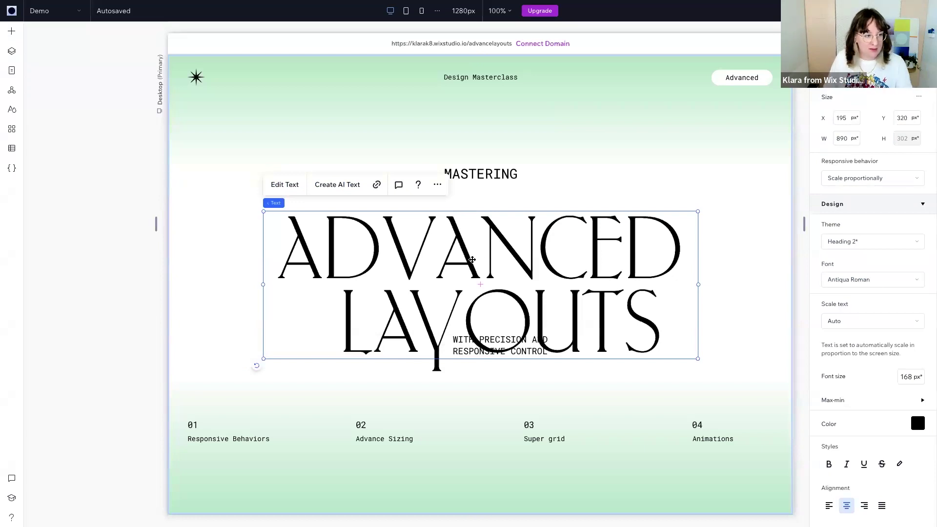
click(507, 174)
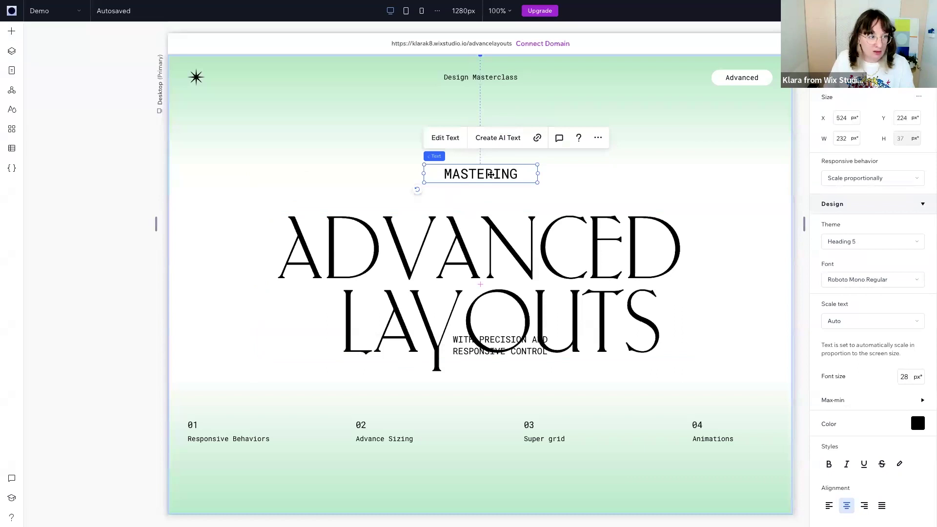
drag(492, 179, 491, 204)
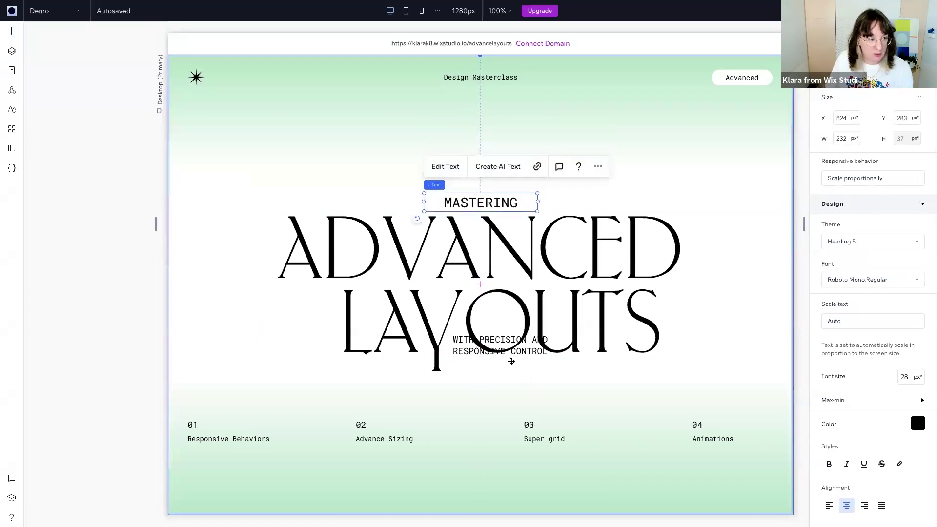
Move the WITH PRECISION AND RESPONSIVE CONTROL text just below the title and change its vertical docking from the section's top to its center.
click(507, 340)
drag(507, 340, 507, 361)
scroll(864, 449, down, 7)
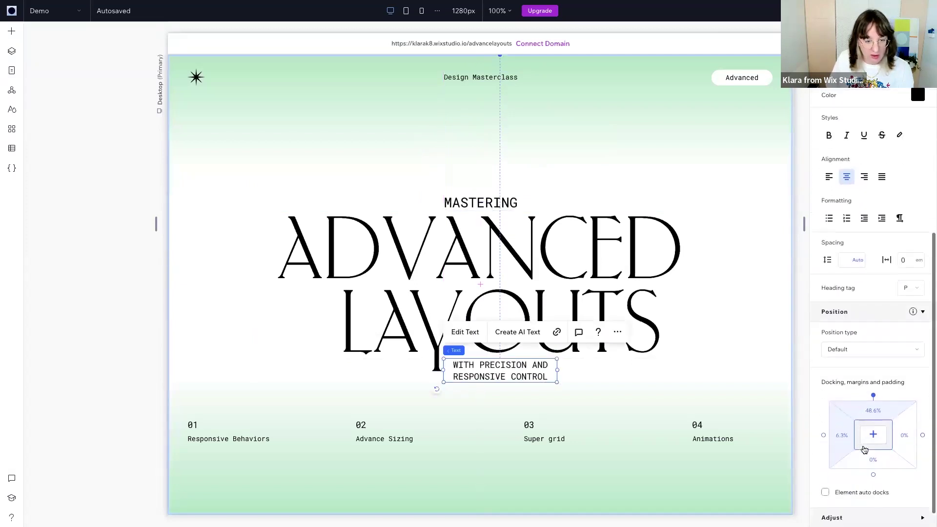
click(873, 375)
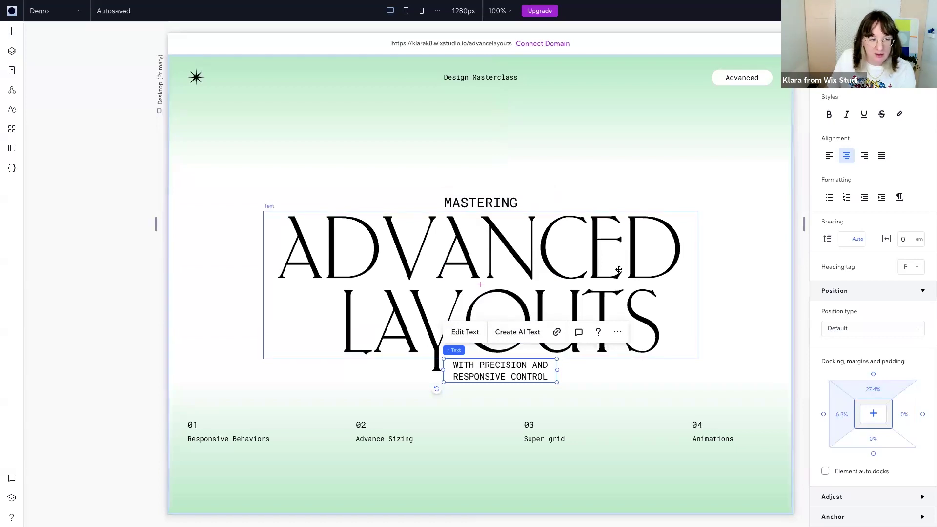
Change the MASTERING text's vertical docking from the section's top to its center and check the hero layout.
click(500, 197)
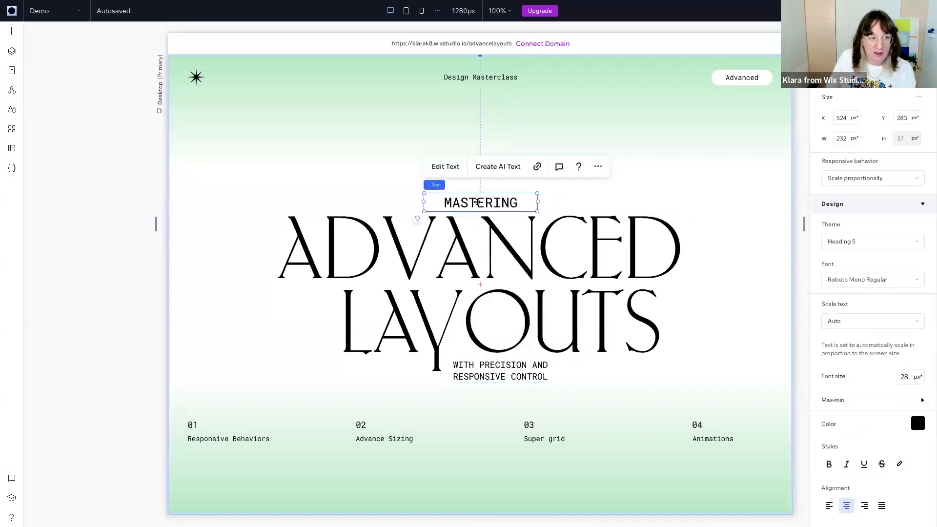
scroll(894, 438, down, 7)
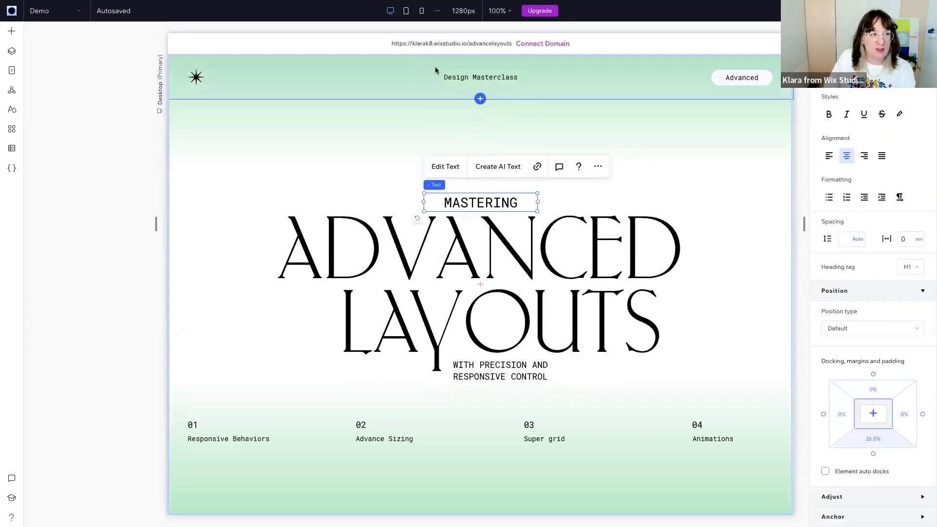
scroll(505, 88, down, 2)
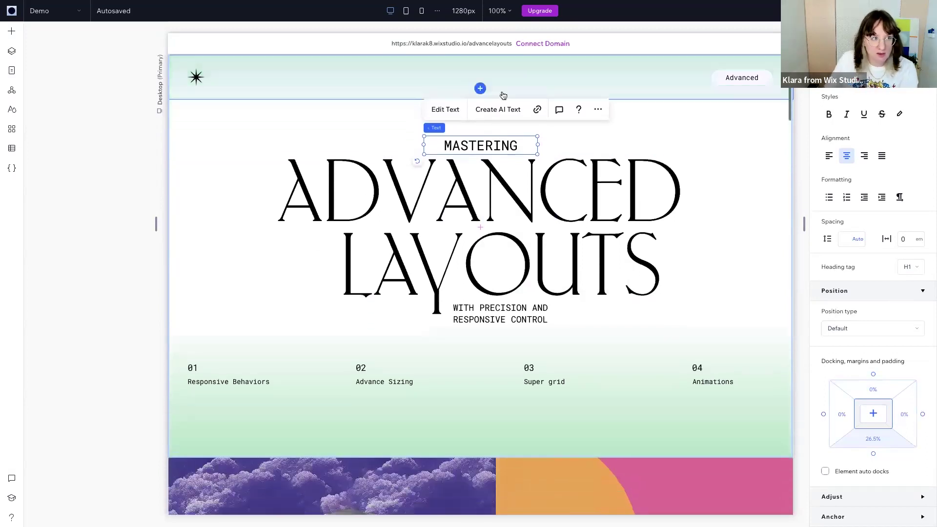
scroll(537, 117, up, 2)
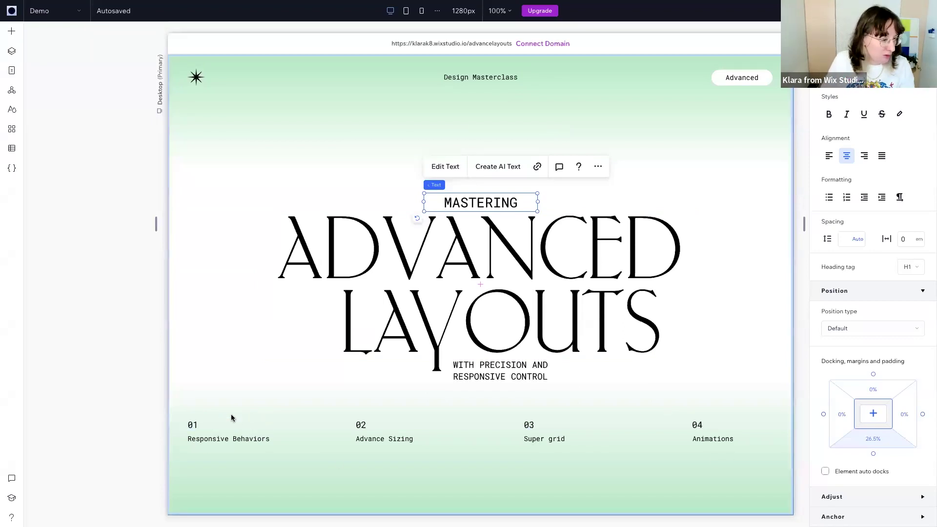
Stack the number 01 with its Responsive Behaviors label, and the number 02 with its Advance Sizing label.
click(245, 460)
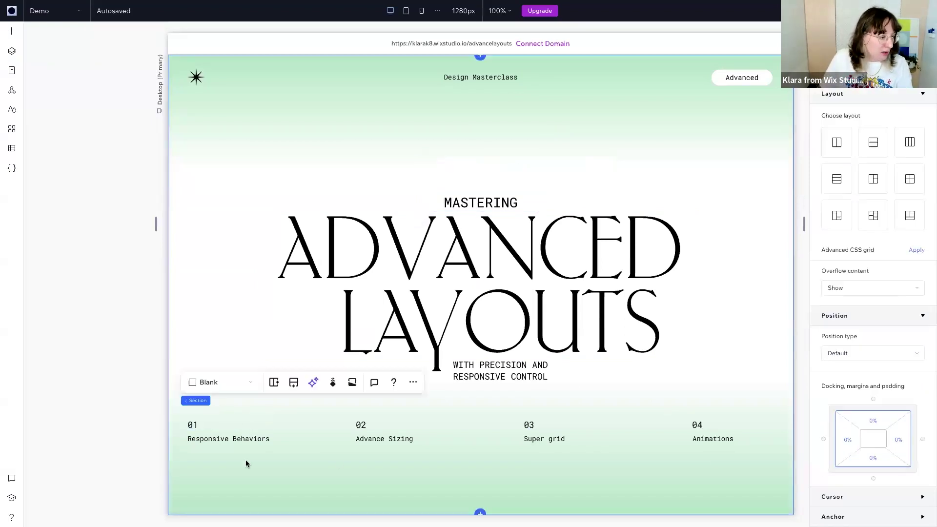
key(Escape)
click(236, 416)
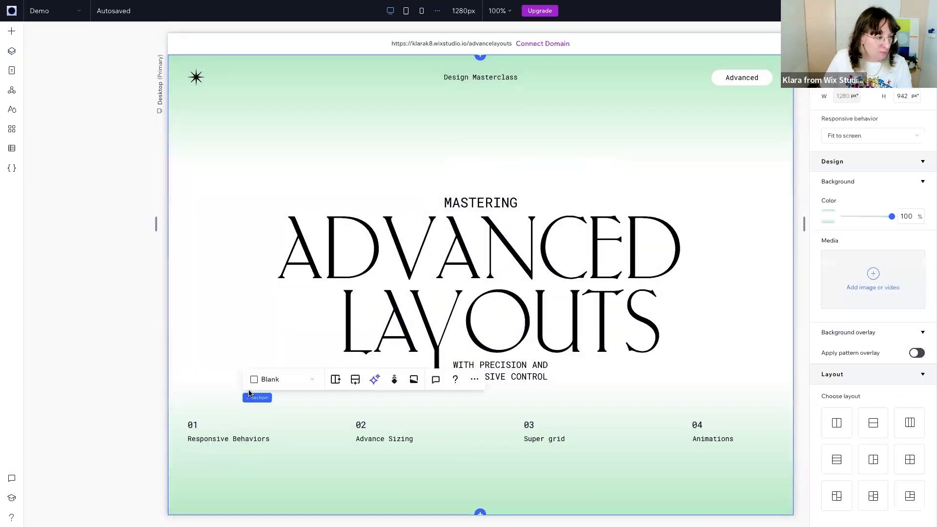
click(201, 416)
click(199, 423)
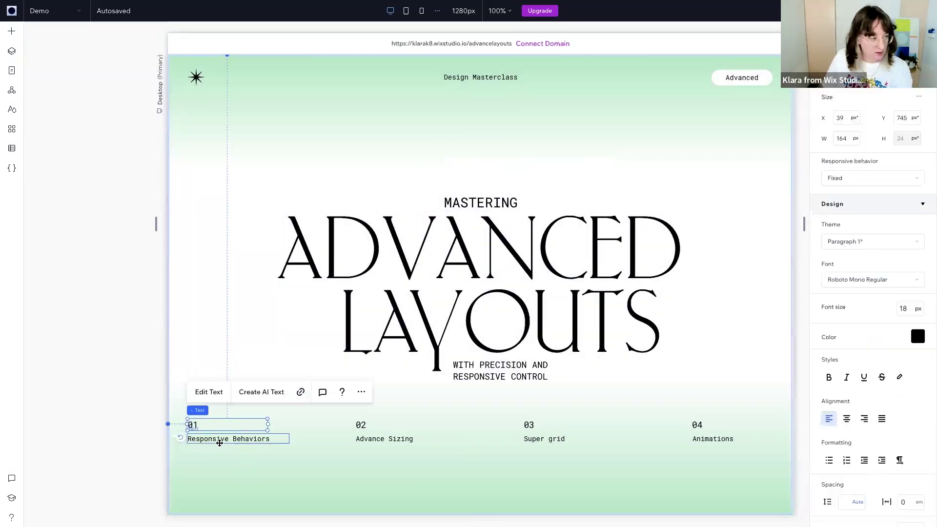
shift+click(219, 442)
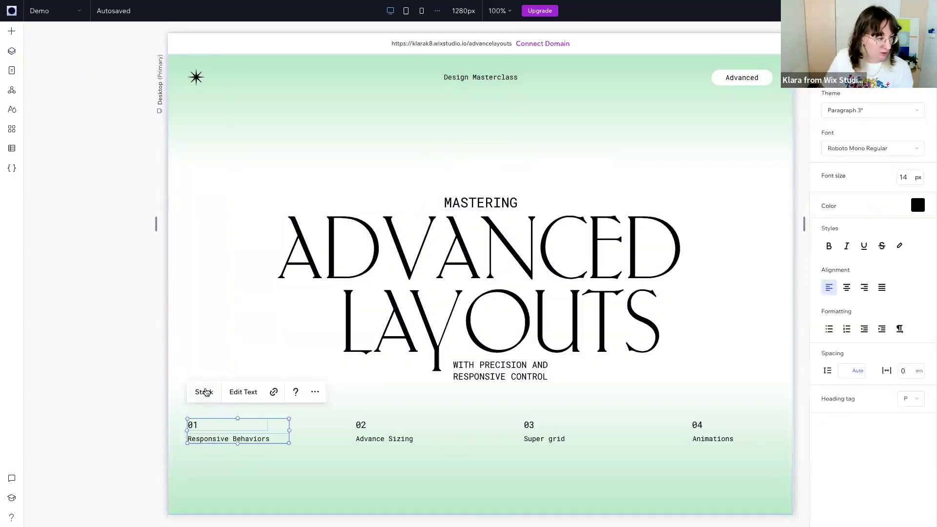
click(364, 421)
shift+click(385, 438)
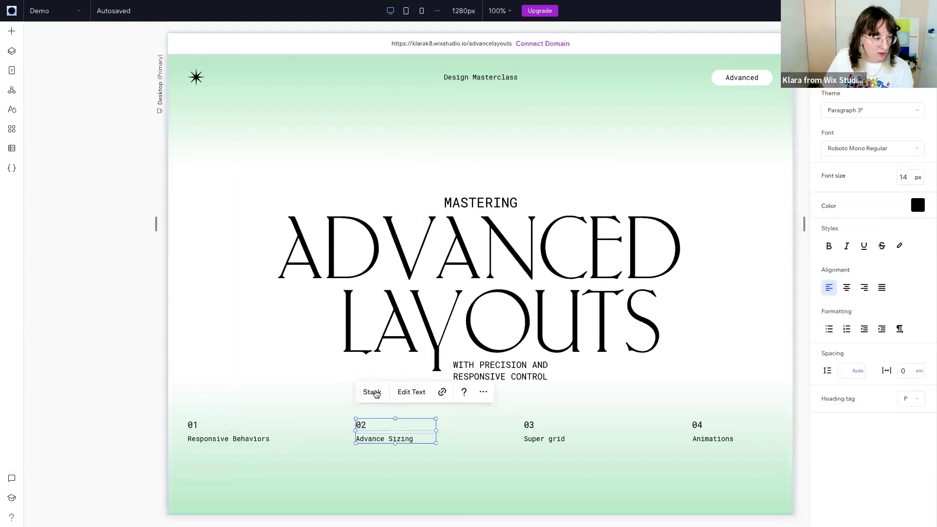
Stack the number 03 with its Super grid label, and the number 04 with its Animations label.
click(566, 429)
click(529, 424)
shift+click(546, 439)
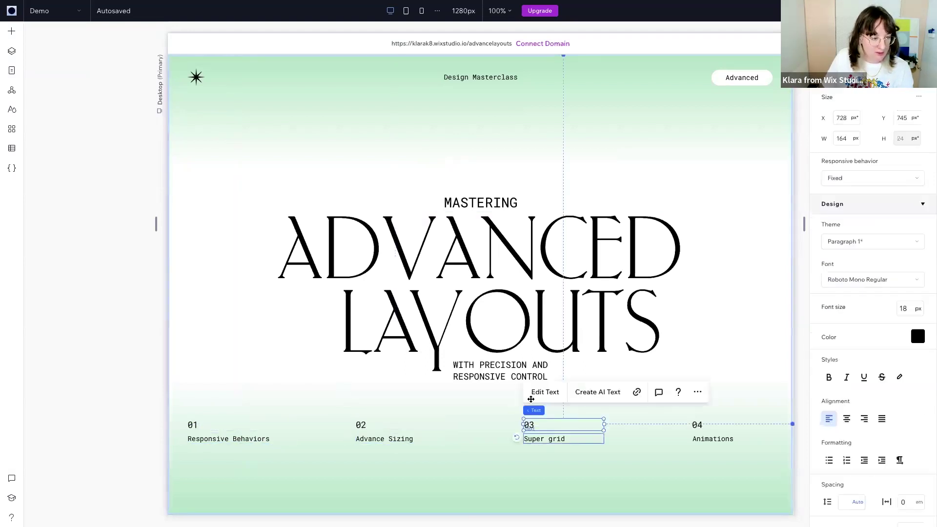
key(ctrl+shift+s)
click(700, 424)
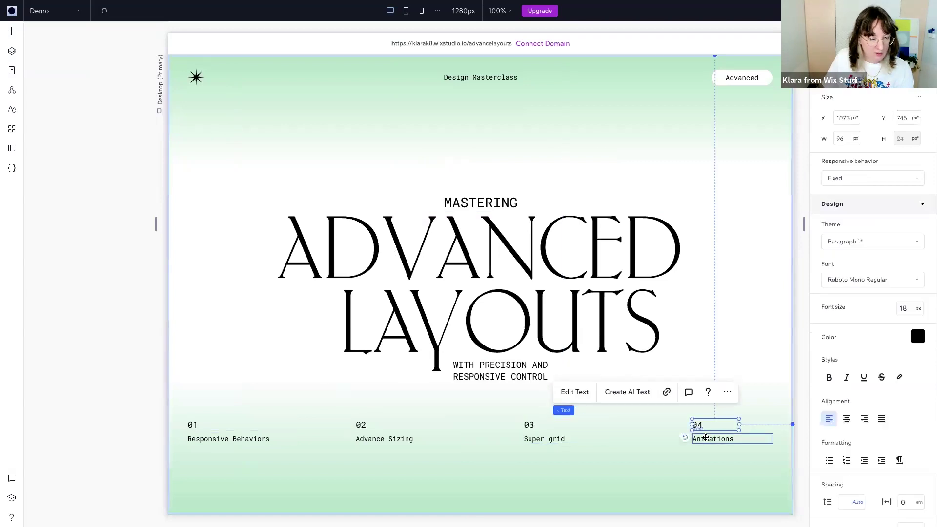
shift+click(703, 438)
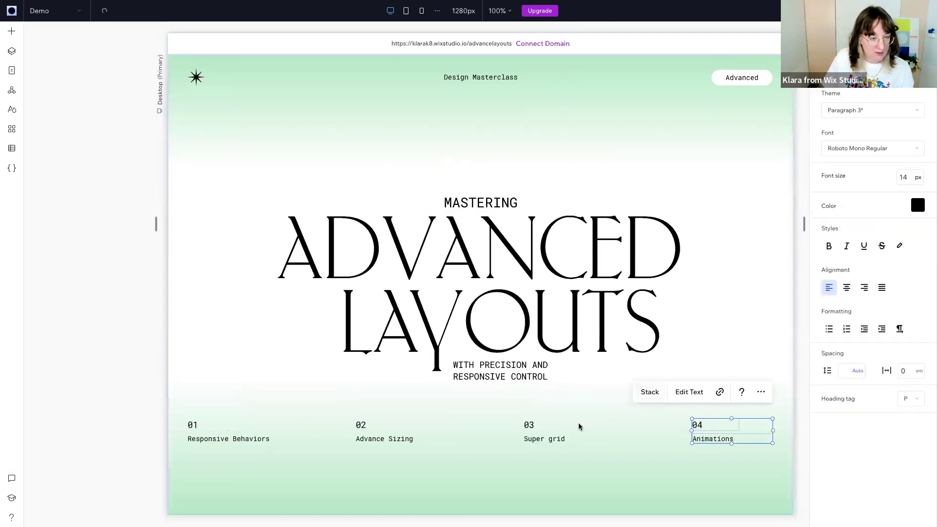
key(ctrl+shift+s)
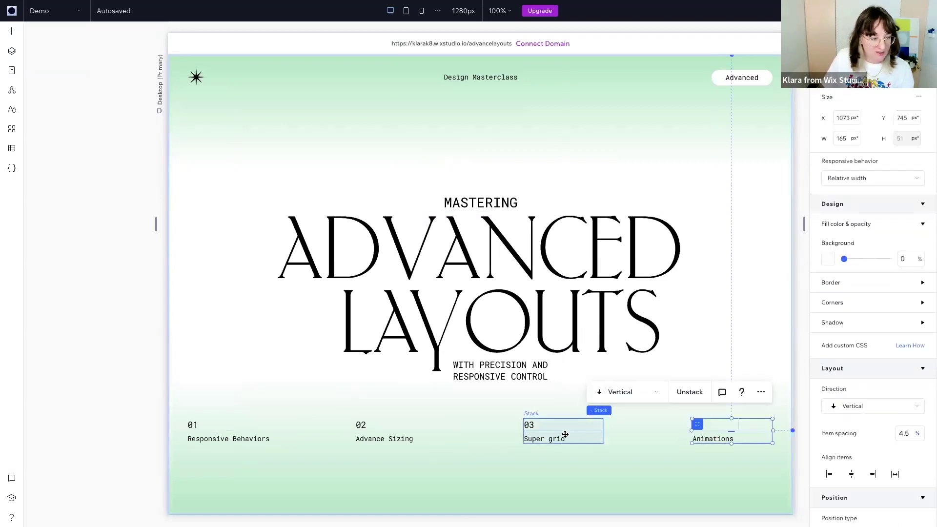
Combine the four numbered label stacks into one horizontal stack.
shift+click(564, 434)
shift+click(411, 432)
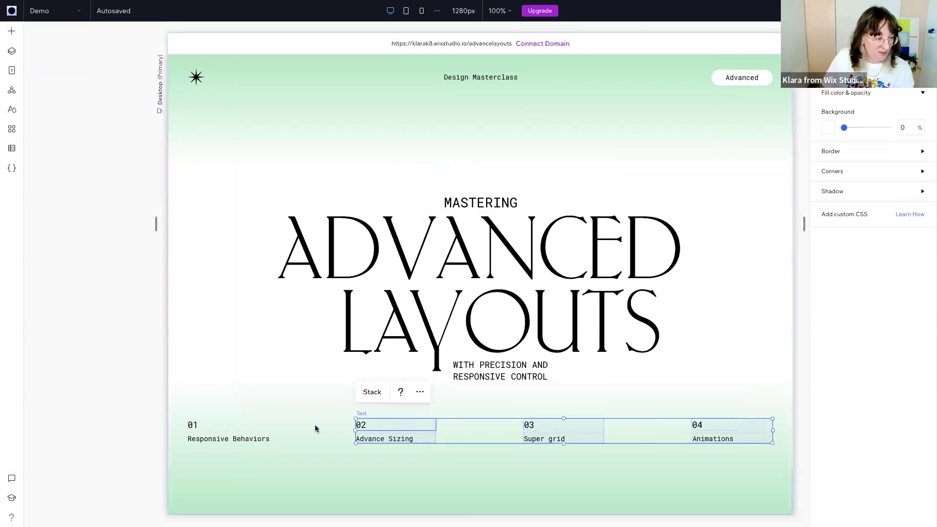
shift+click(279, 431)
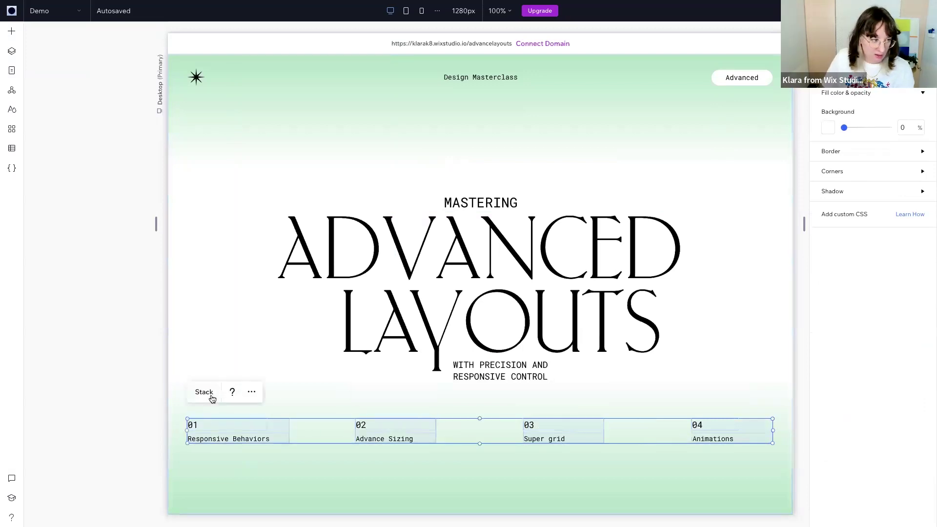
click(206, 395)
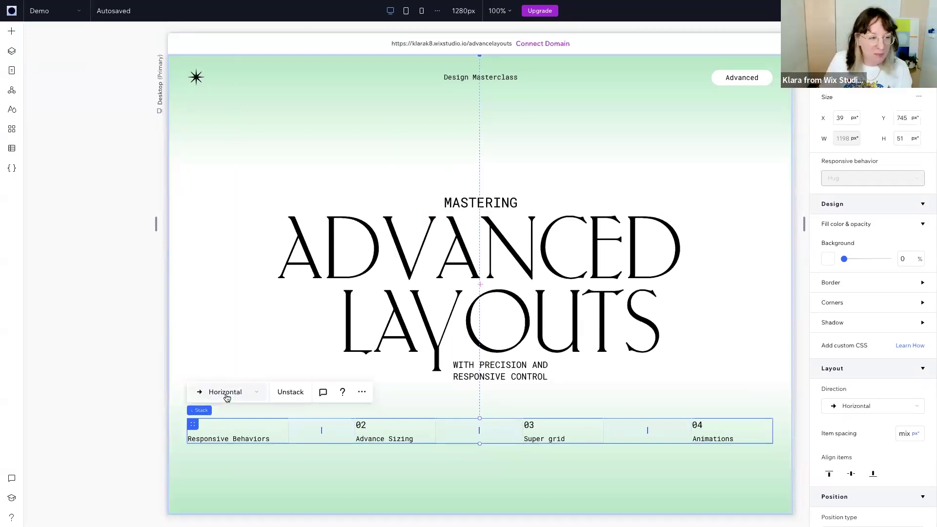
Move the horizontal label stack down to Y 864 px, dock it to the section's bottom instead of its top, and check it at narrower widths.
drag(461, 449, 455, 489)
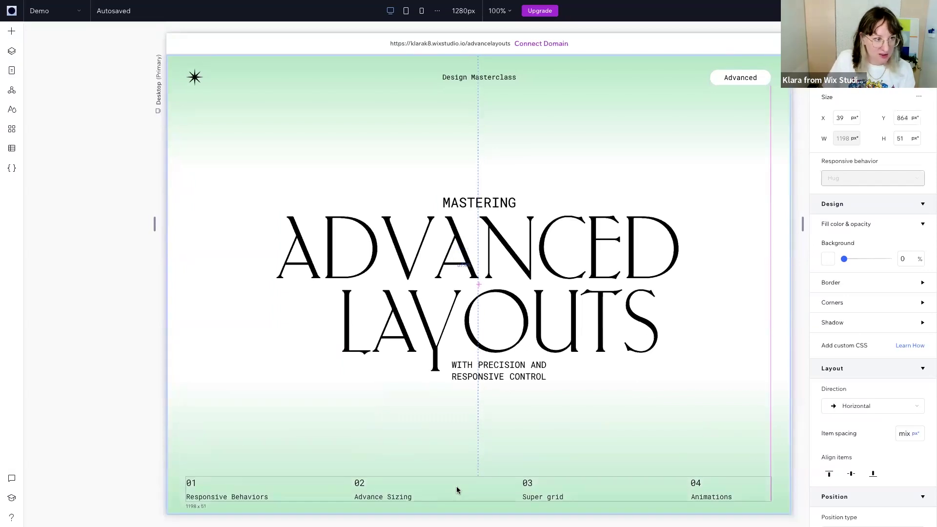
scroll(847, 477, down, 5)
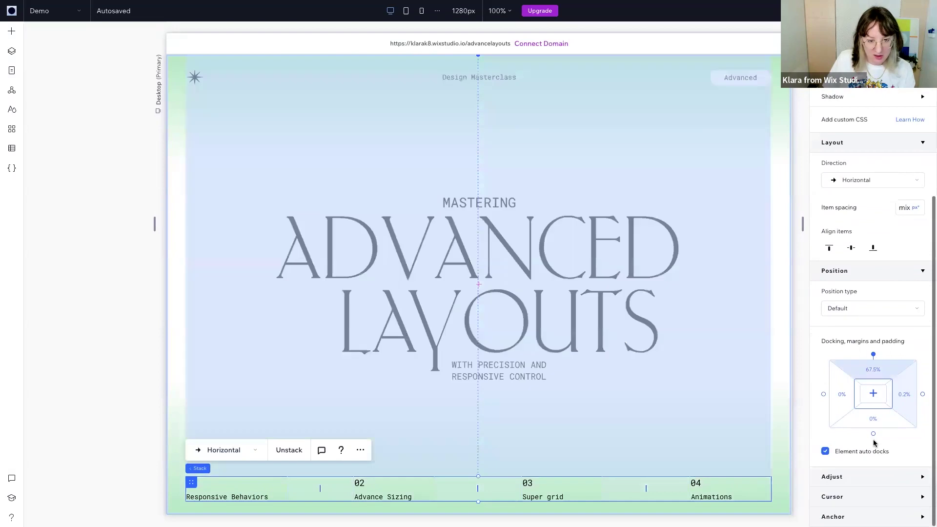
click(873, 433)
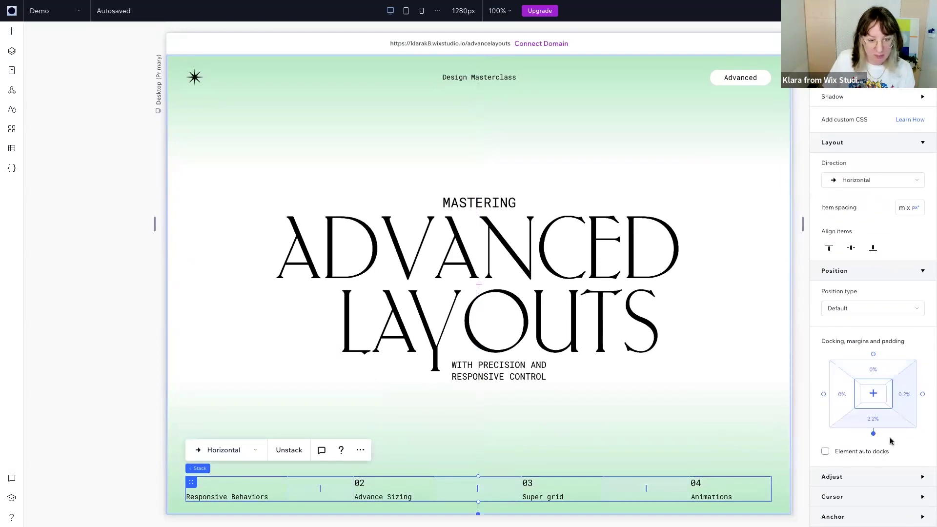
scroll(752, 222, right, 1)
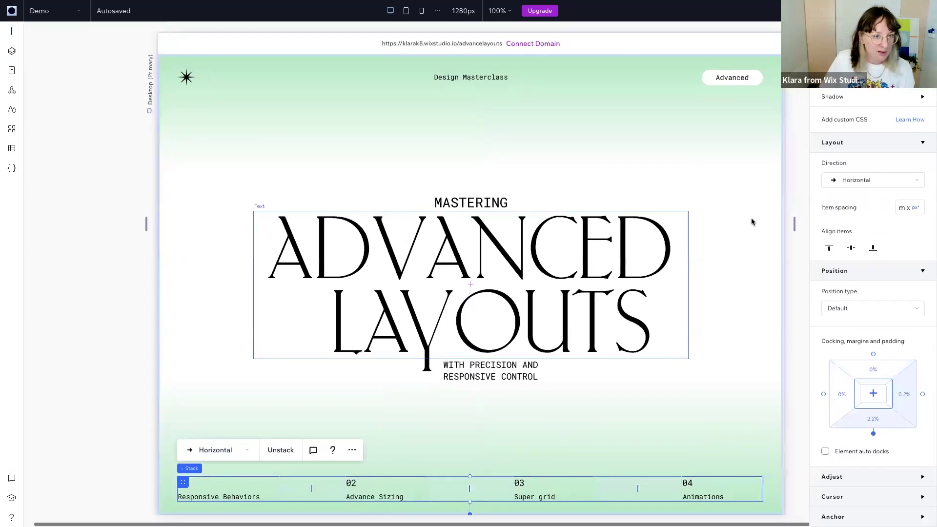
drag(794, 223, 555, 230)
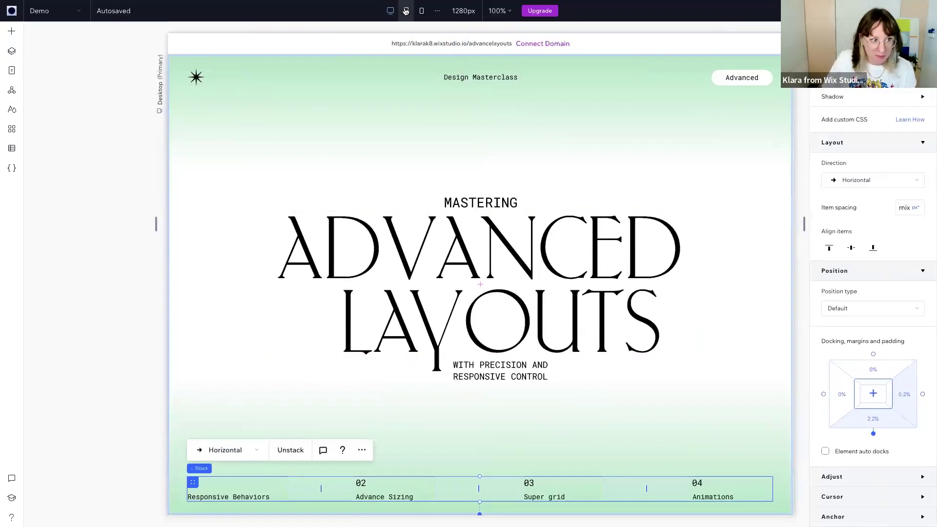
Switch to the tablet breakpoint, set the hero section's responsive behavior to Fit to screen, and check it at other widths.
click(405, 11)
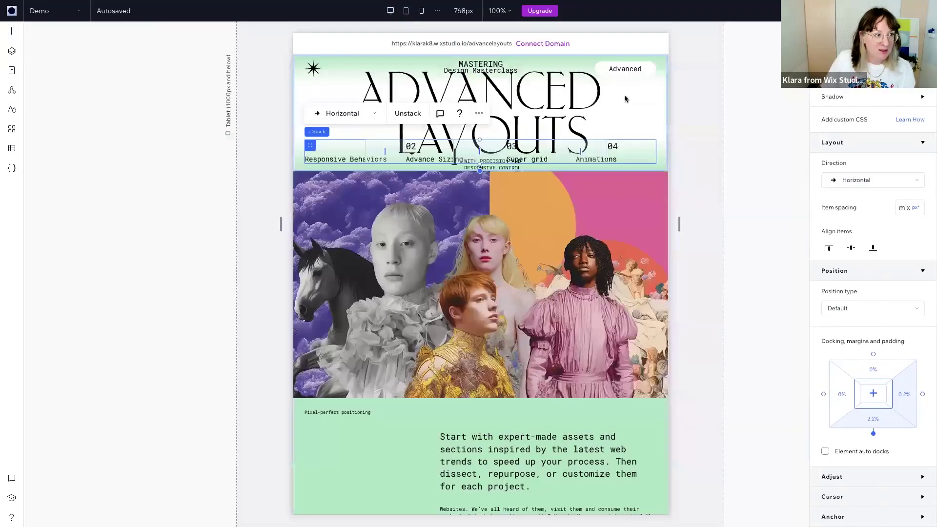
click(711, 131)
scroll(868, 166, up, 4)
click(874, 136)
click(866, 188)
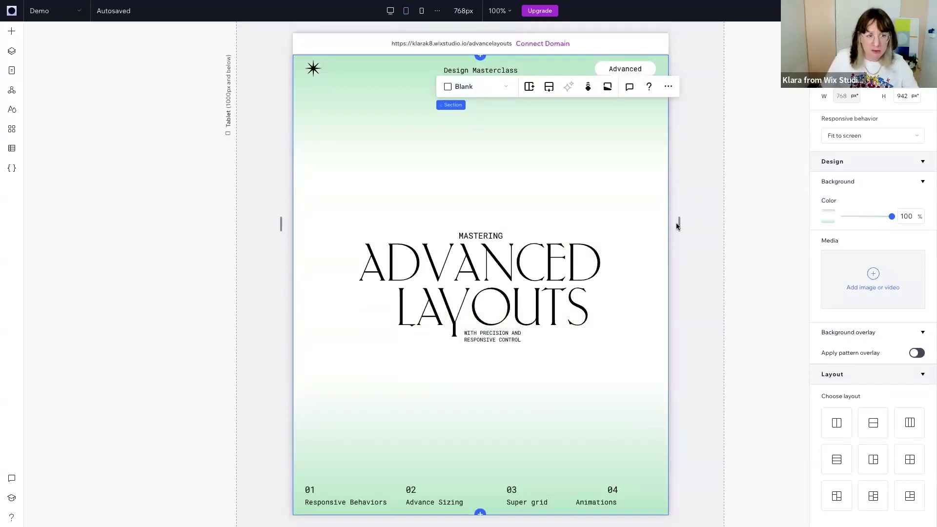
drag(679, 222, 855, 219)
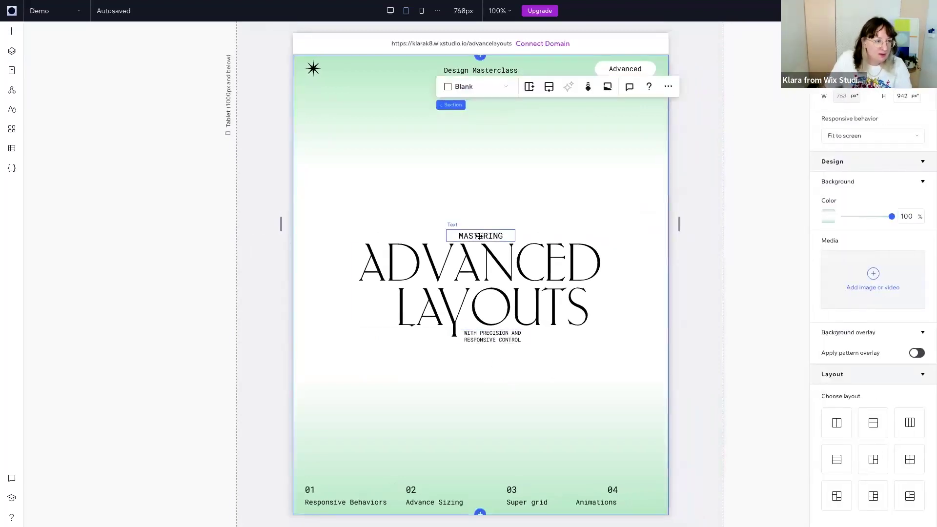
Move the MASTERING text up on tablet and enlarge the ADVANCED LAYOUTS title to about 737 px wide.
click(479, 236)
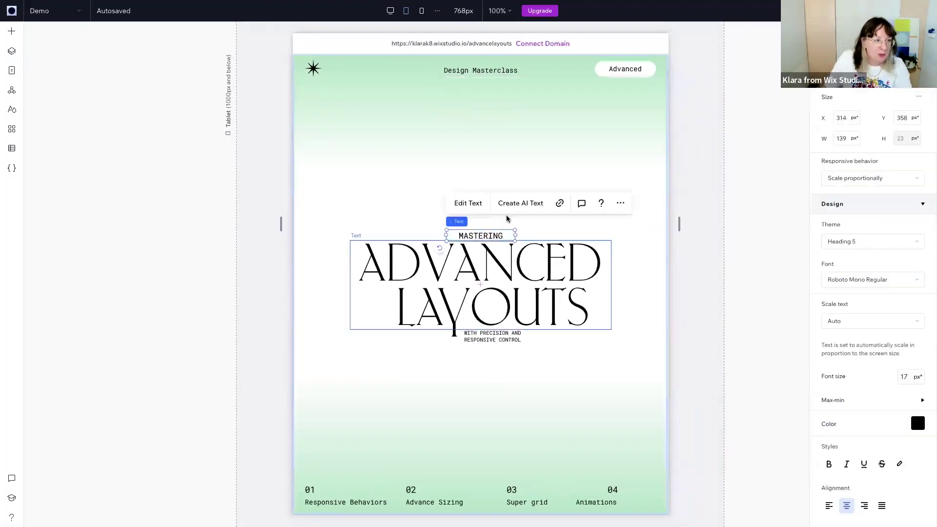
click(512, 333)
click(493, 280)
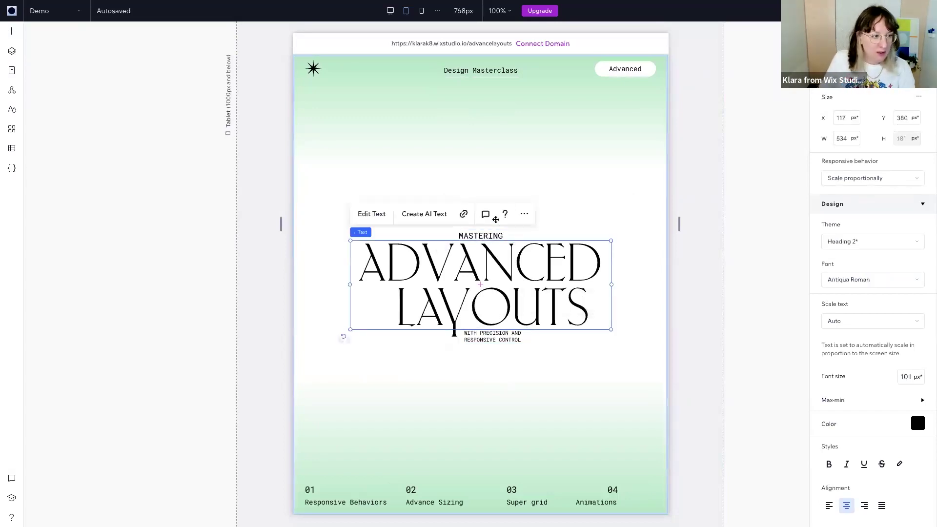
drag(492, 222, 493, 194)
drag(610, 282, 598, 282)
drag(597, 240, 651, 181)
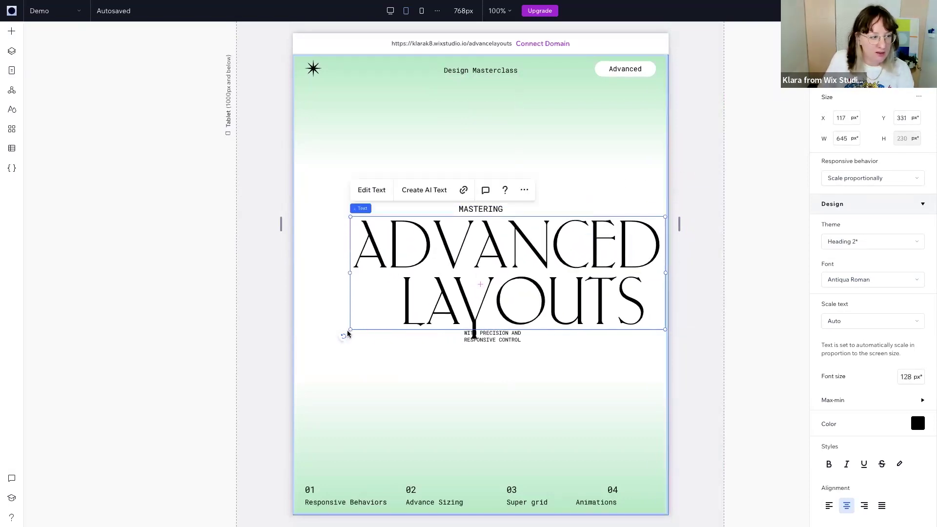
drag(351, 330, 305, 345)
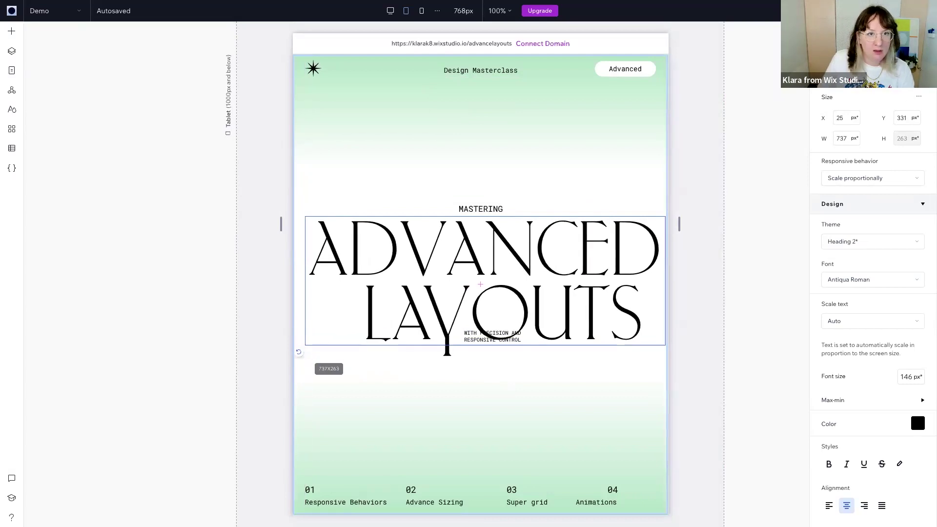
Enlarge and left-align both small texts: WITH PRECISION AND RESPONSIVE CONTROL below the title, 289 px wide, and MASTERING above its left end, 312 px wide.
drag(491, 335, 582, 398)
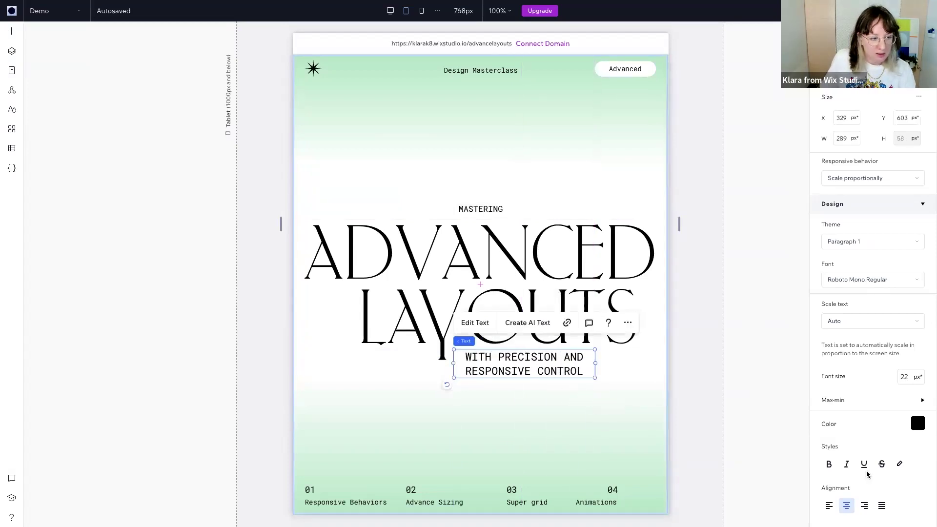
click(836, 506)
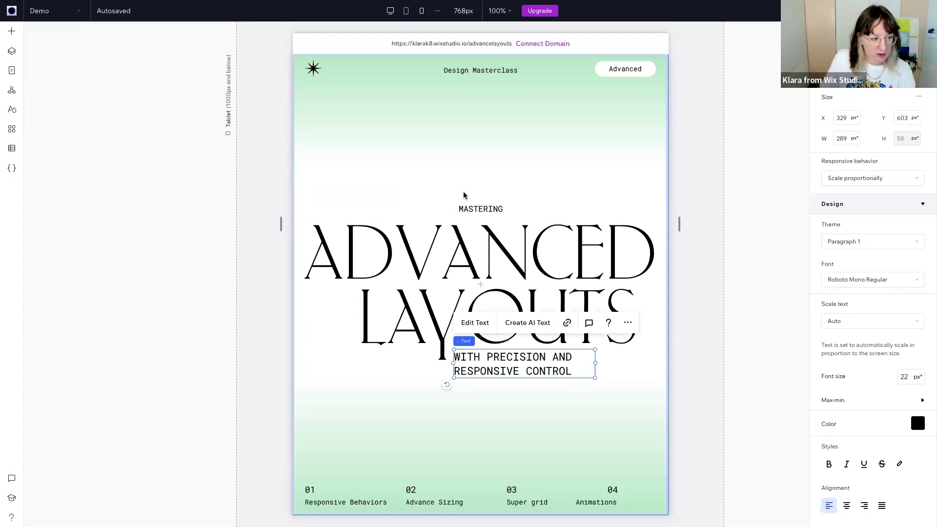
click(511, 211)
drag(391, 201, 368, 215)
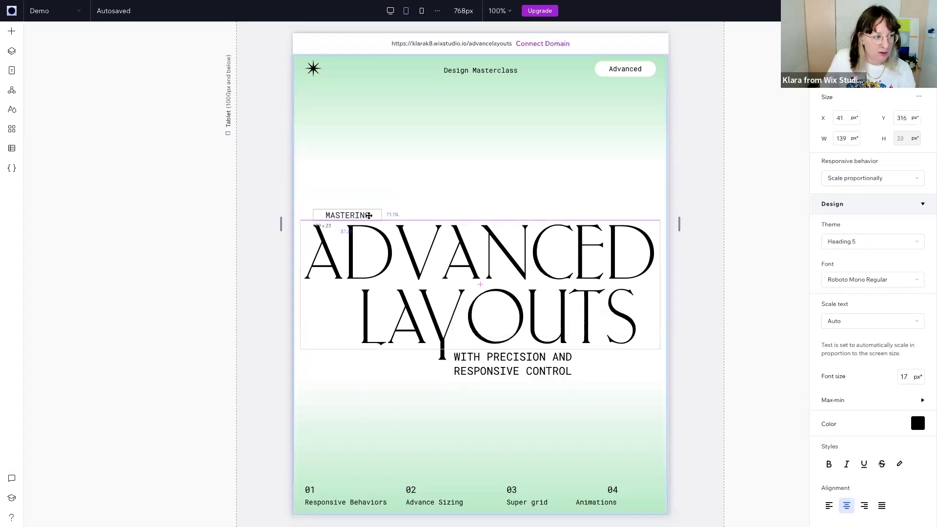
click(828, 505)
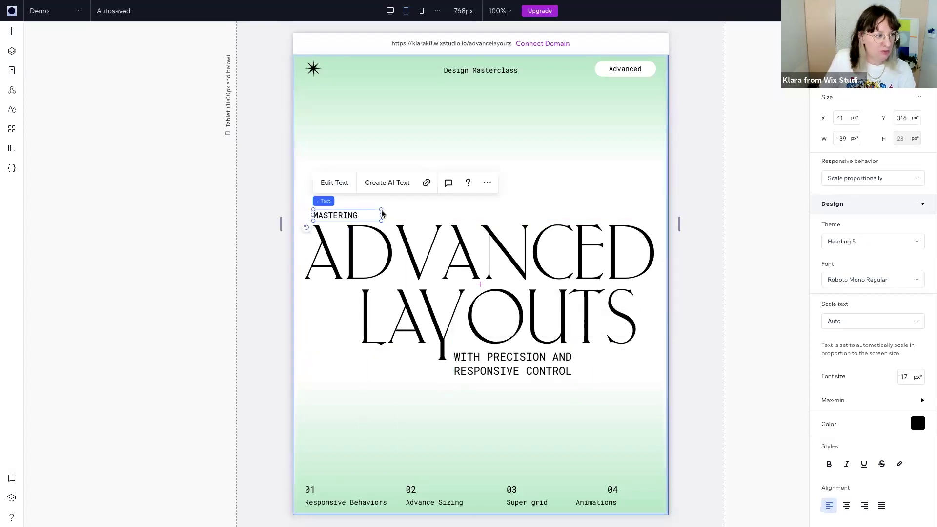
drag(382, 210, 462, 171)
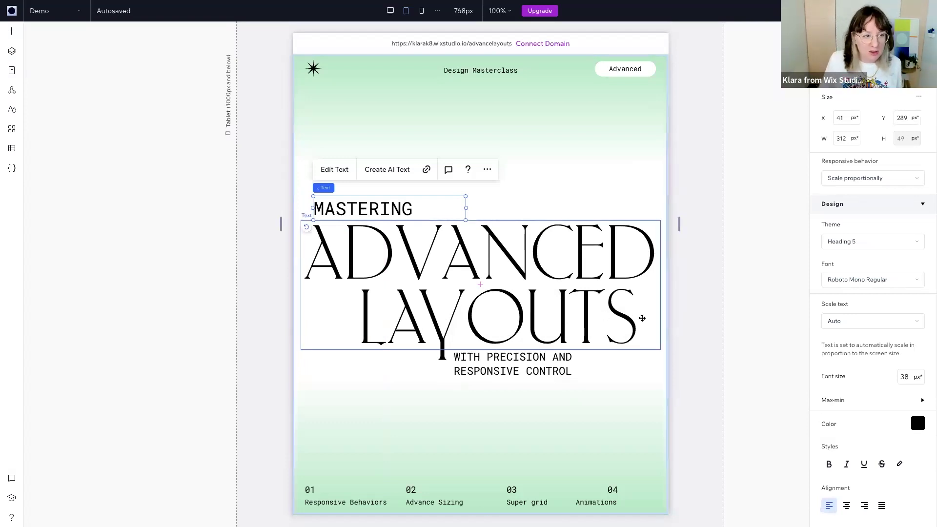
Compare how the hero layout scales on the tablet and desktop breakpoints by resizing the canvas.
mouse_move(679, 223)
mouse_down()
mouse_move(790, 243)
mouse_move(675, 227)
mouse_up()
drag(554, 229, 602, 226)
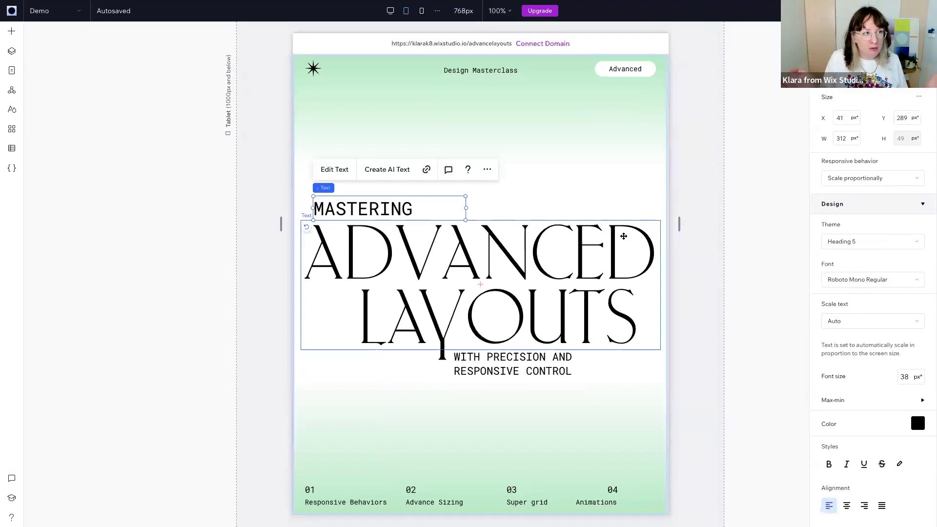
click(390, 11)
drag(802, 220, 757, 215)
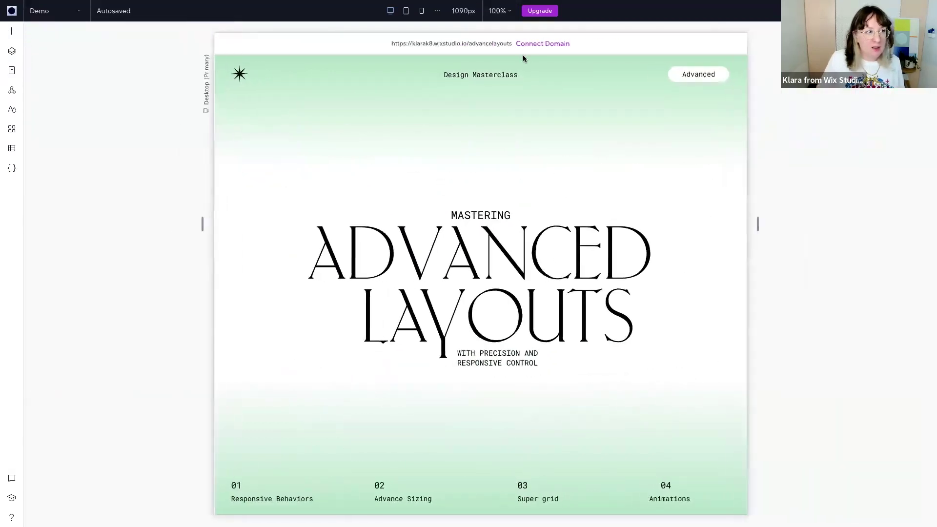
click(406, 10)
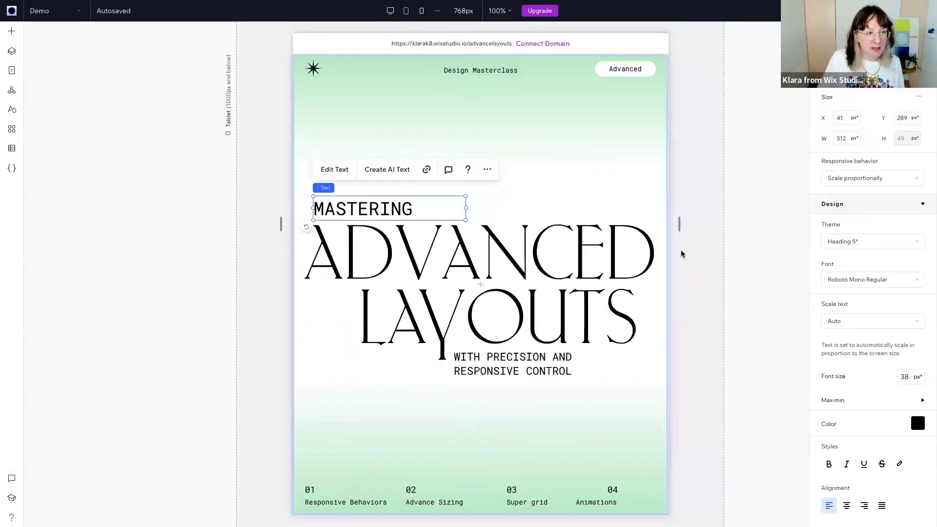
drag(677, 223, 642, 217)
click(641, 218)
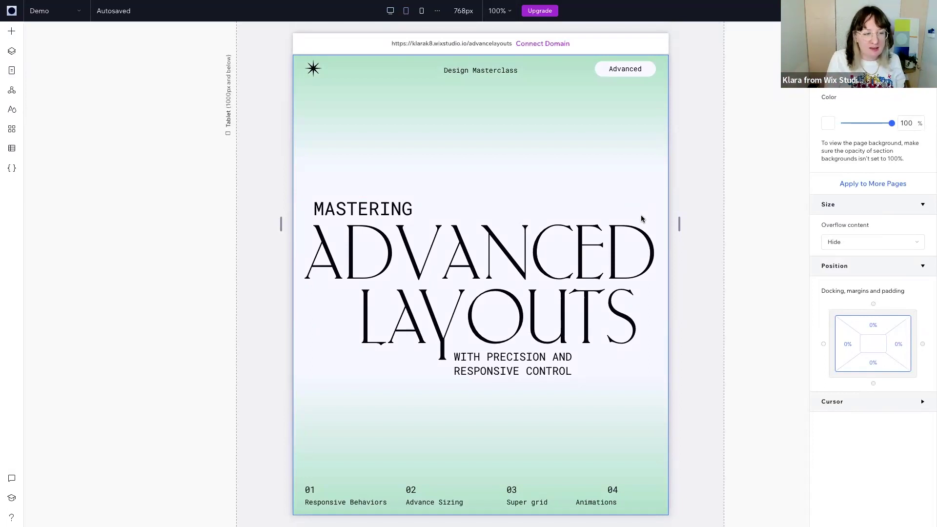
Switch to the mobile breakpoint and select the horizontal stack of numbered topics that overlaps the hero title.
click(421, 12)
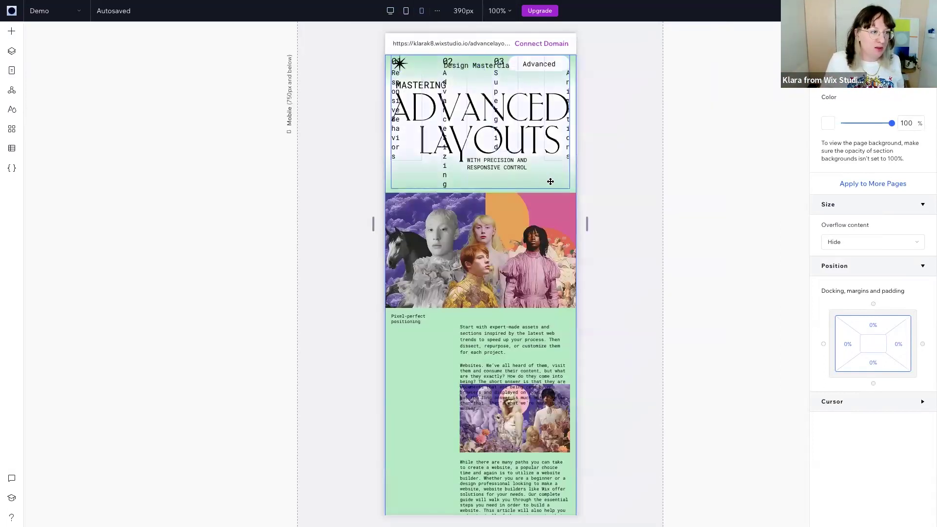
drag(571, 187, 570, 189)
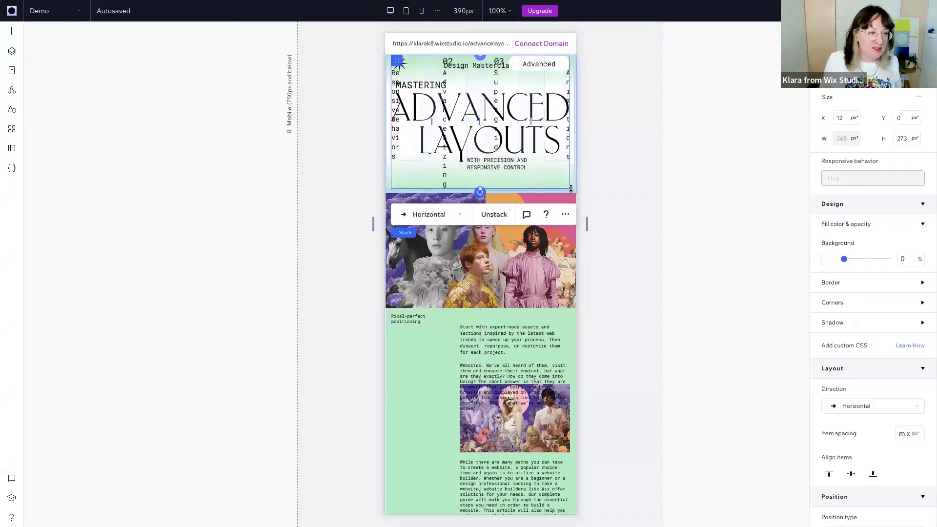
click(569, 183)
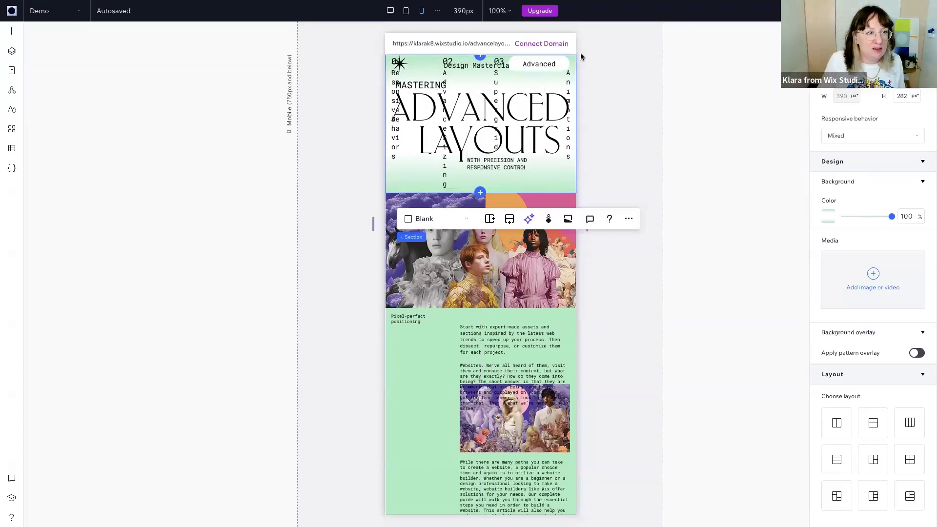
click(527, 84)
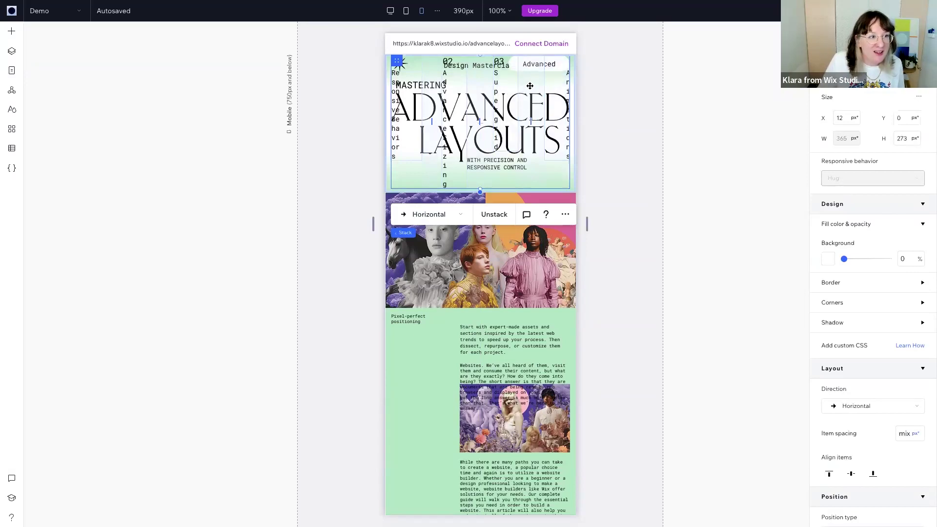
click(429, 69)
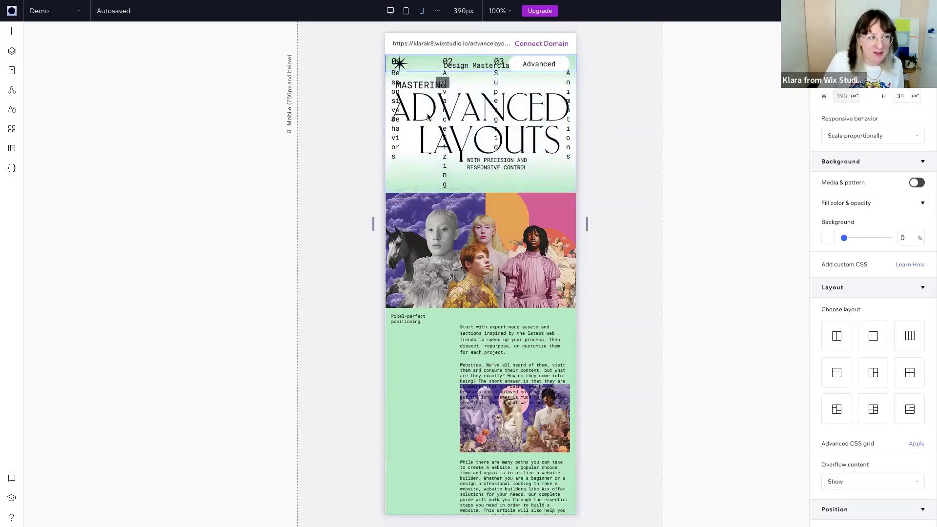
click(433, 184)
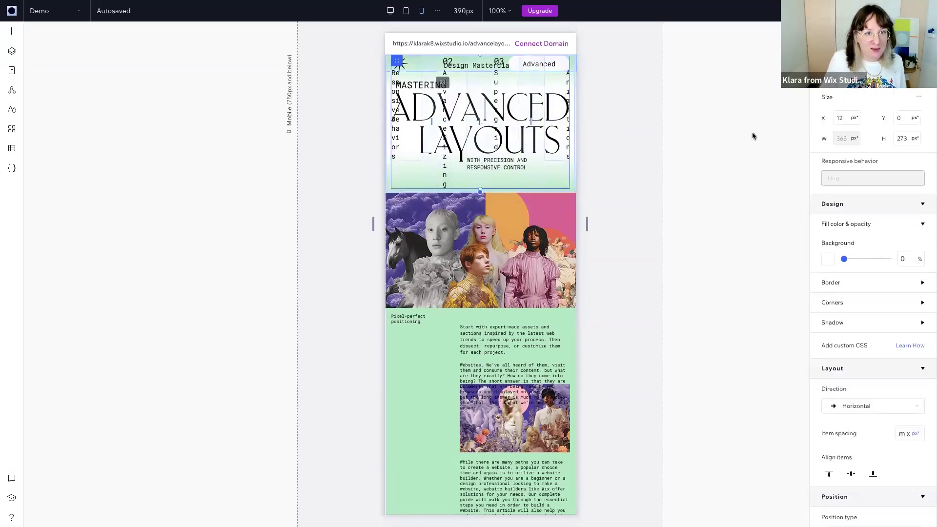
Set the responsive behavior of the Super grid and Animations texts to Hug on mobile.
click(502, 126)
click(496, 123)
click(849, 155)
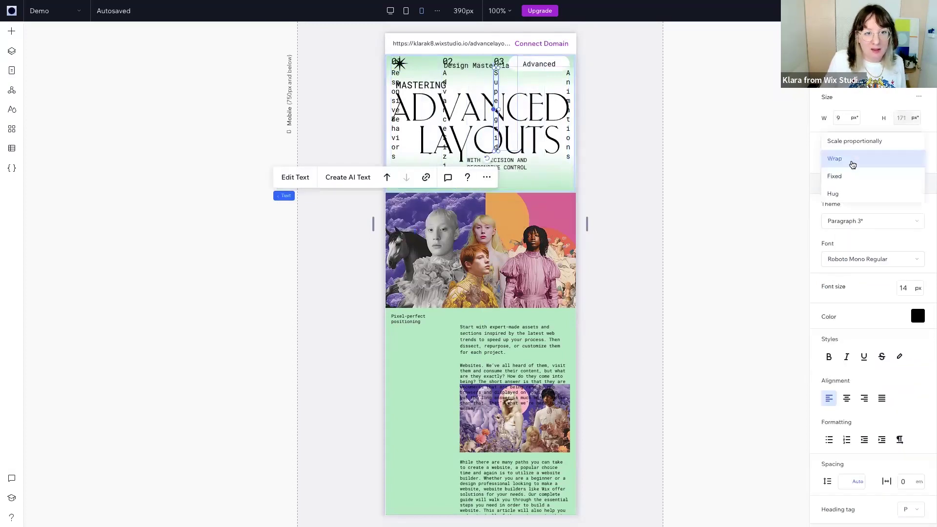
click(844, 193)
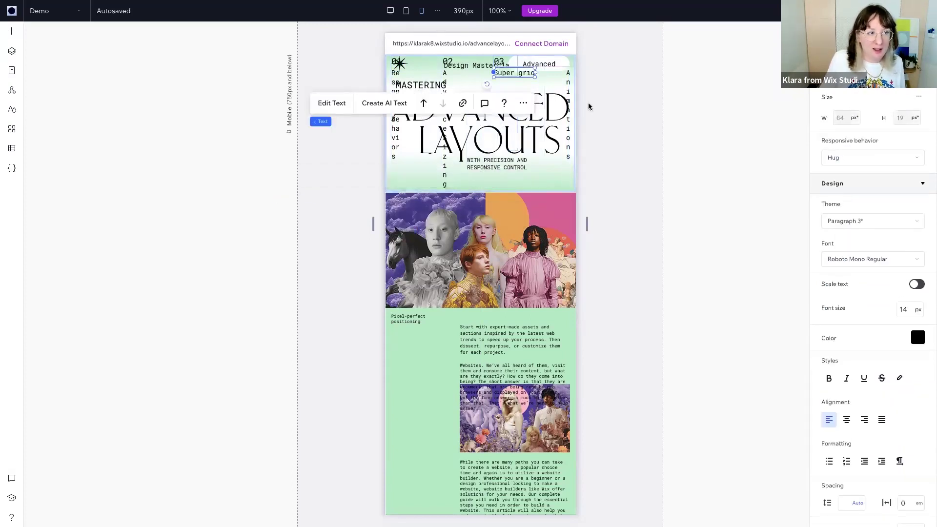
click(566, 84)
click(842, 157)
click(843, 194)
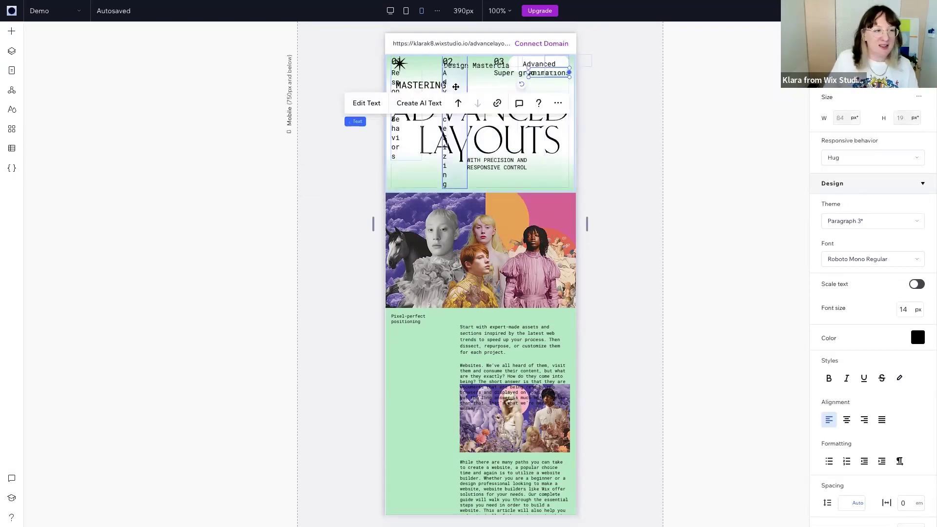
Set the hero section's responsive behavior to Fit to screen on the mobile breakpoint.
click(484, 81)
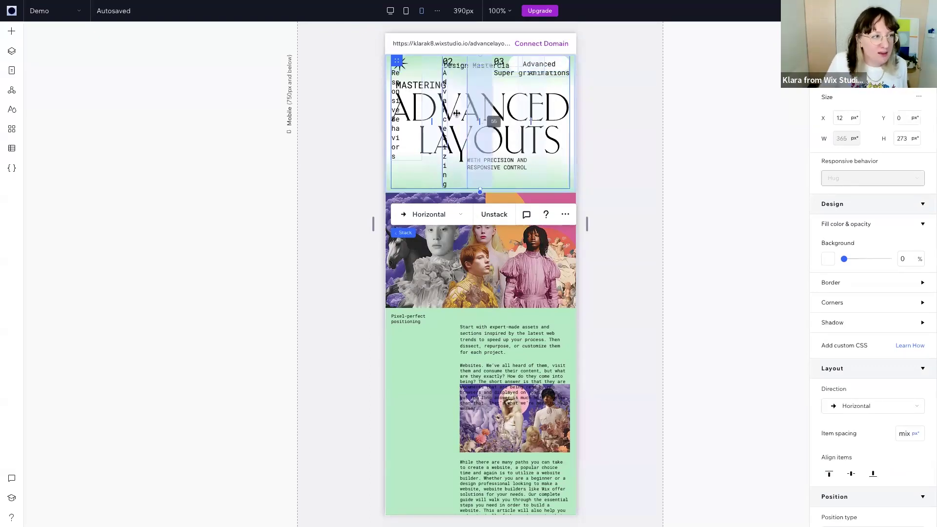
mouse_move(432, 235)
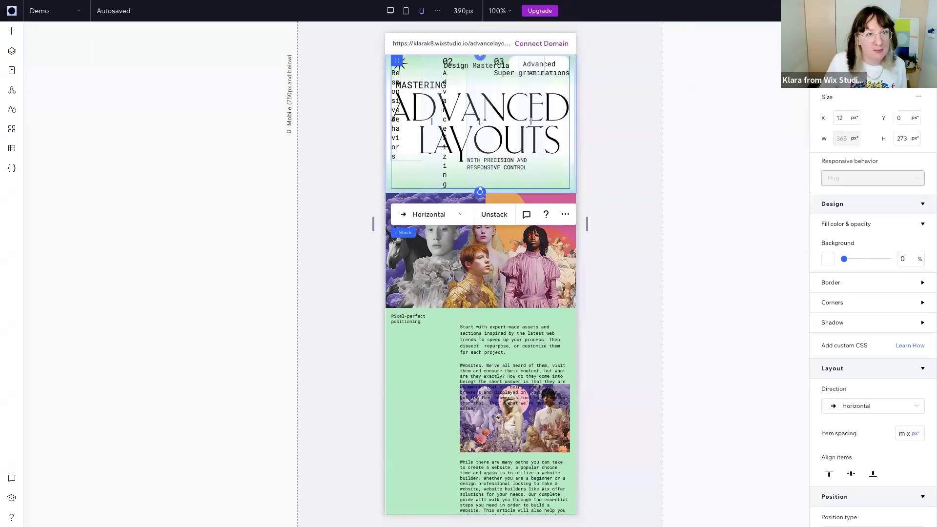
key(Escape)
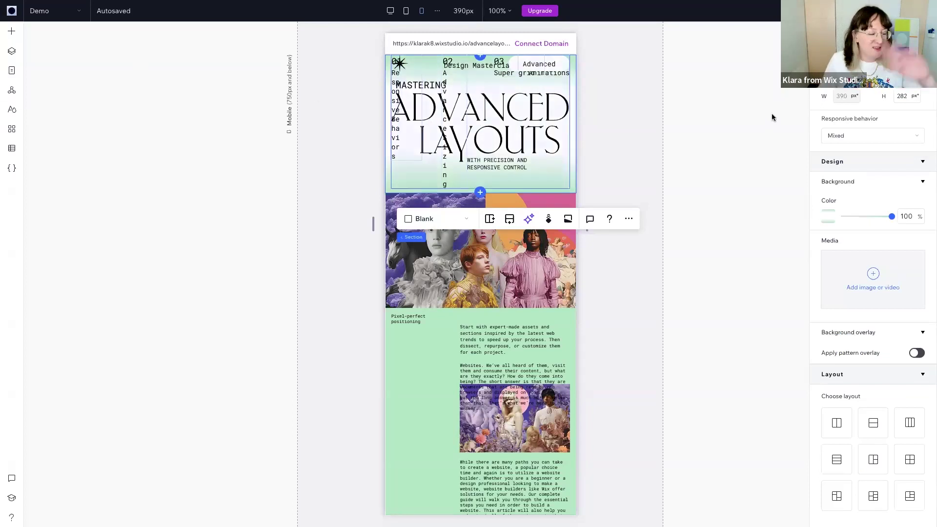
click(856, 137)
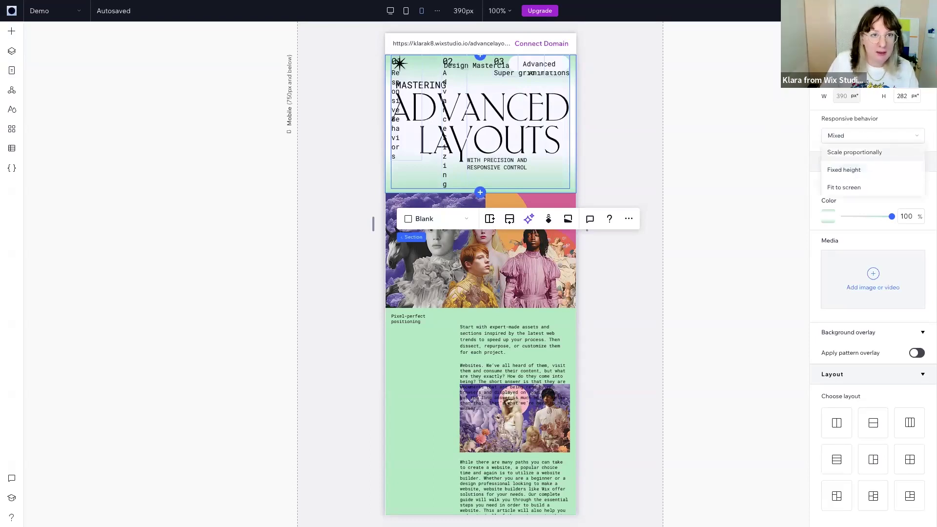
click(856, 187)
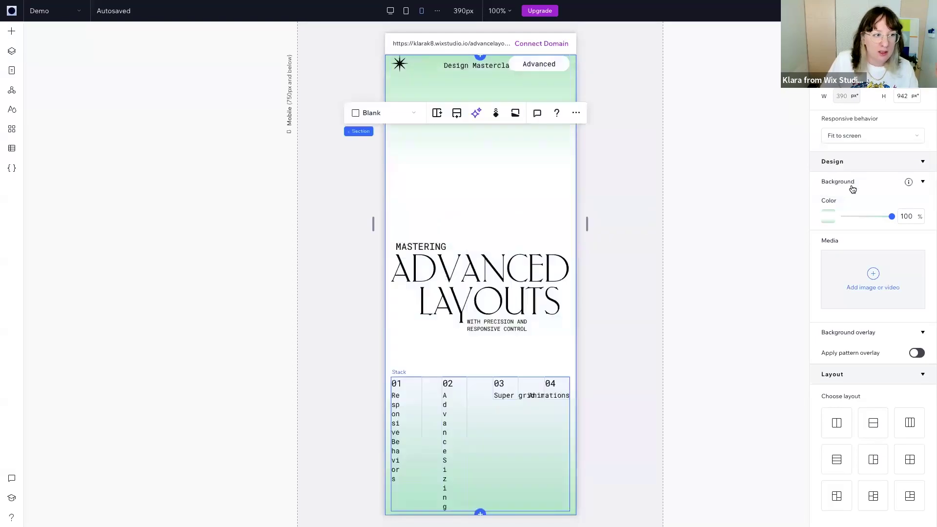
Set the responsive behavior of the Advance Sizing and Responsive Behaviors texts to Hug on mobile.
click(449, 409)
click(446, 408)
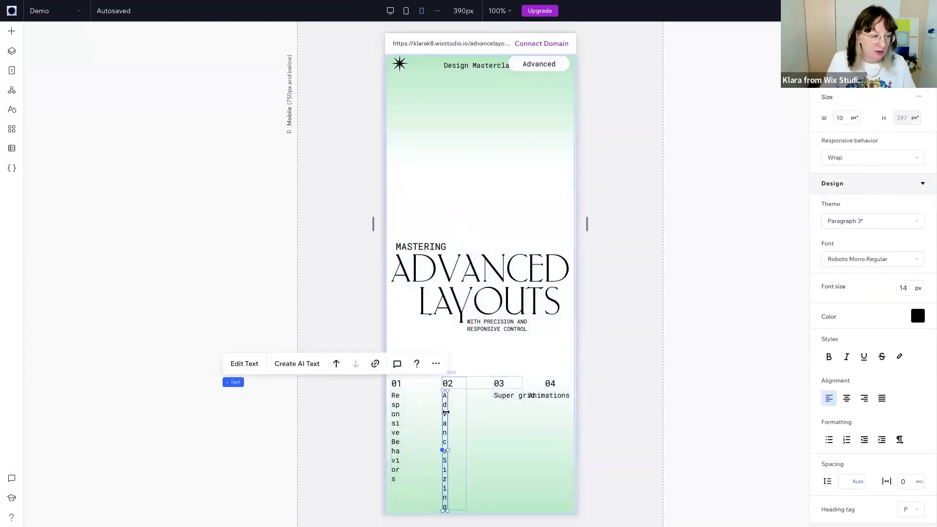
click(846, 166)
click(841, 194)
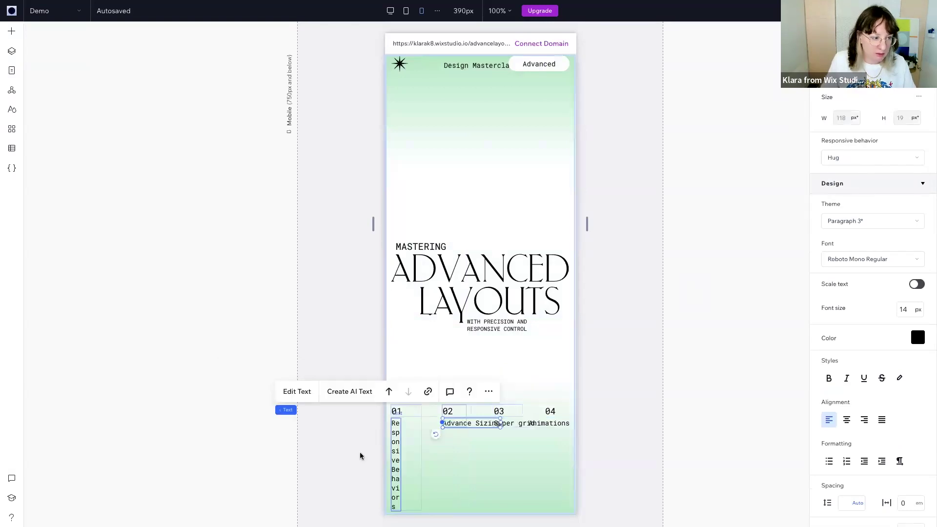
click(396, 434)
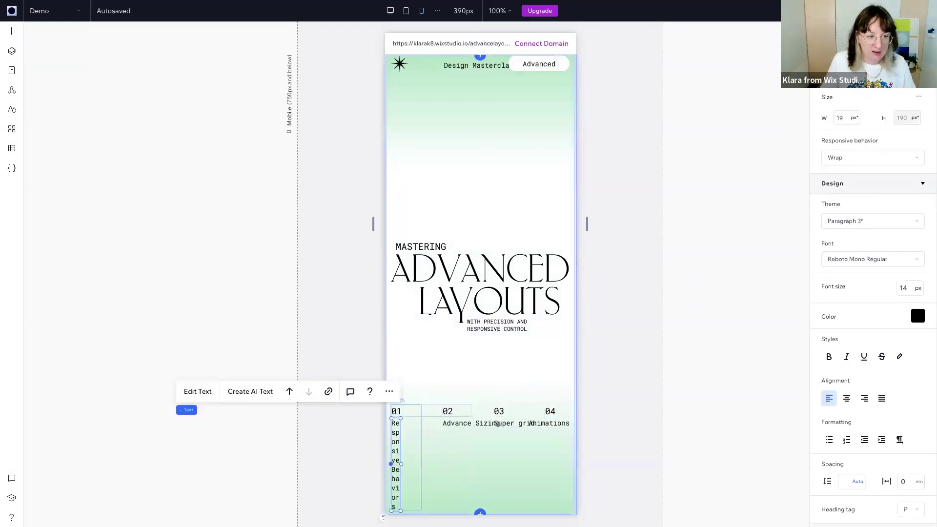
click(836, 161)
click(846, 195)
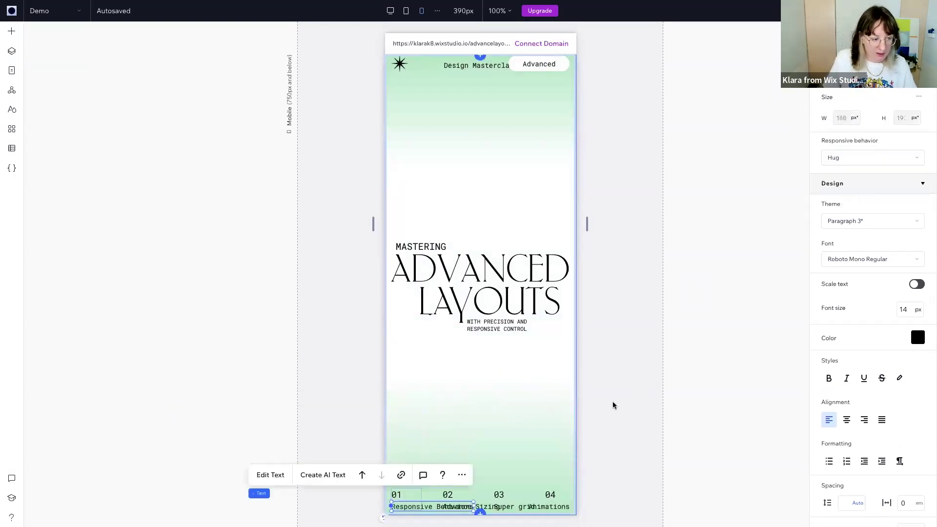
click(550, 469)
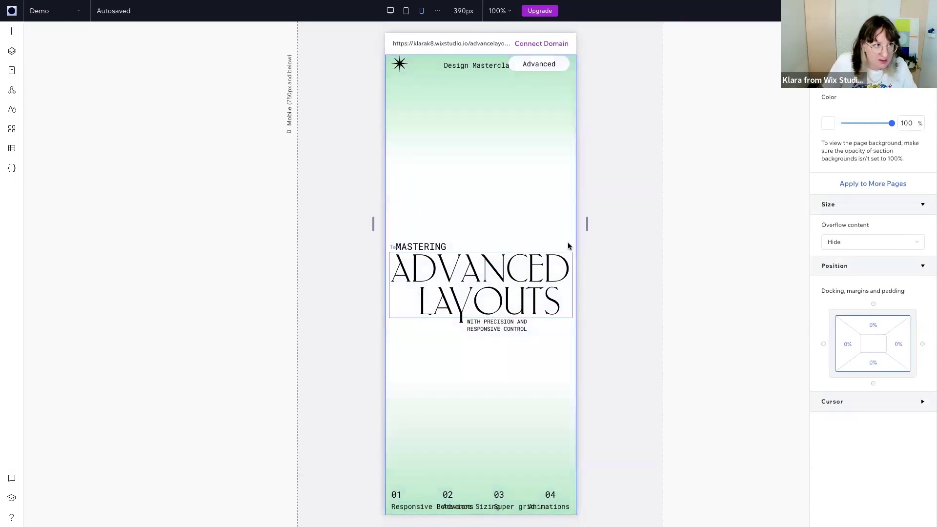
drag(587, 224, 543, 246)
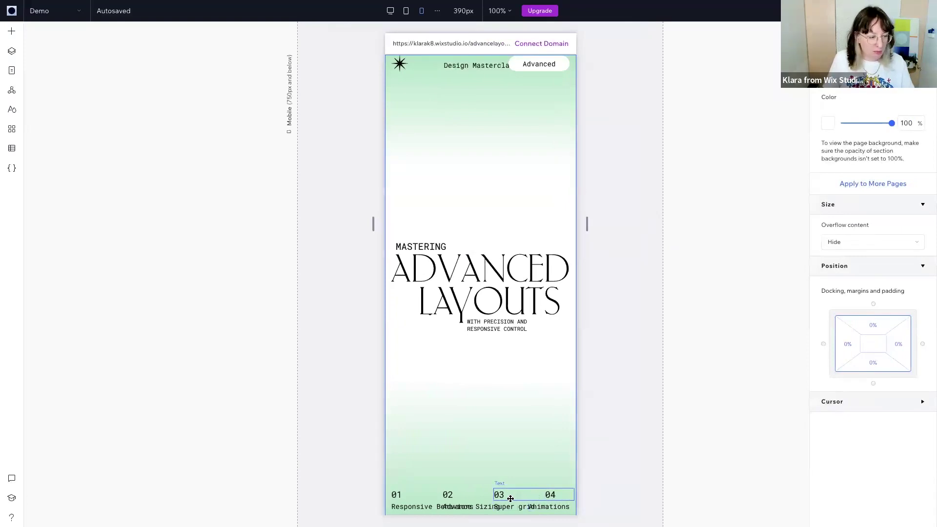
Select the outer stack holding the four numbered topics and change its direction to Vertical.
click(433, 495)
mouse_move(259, 482)
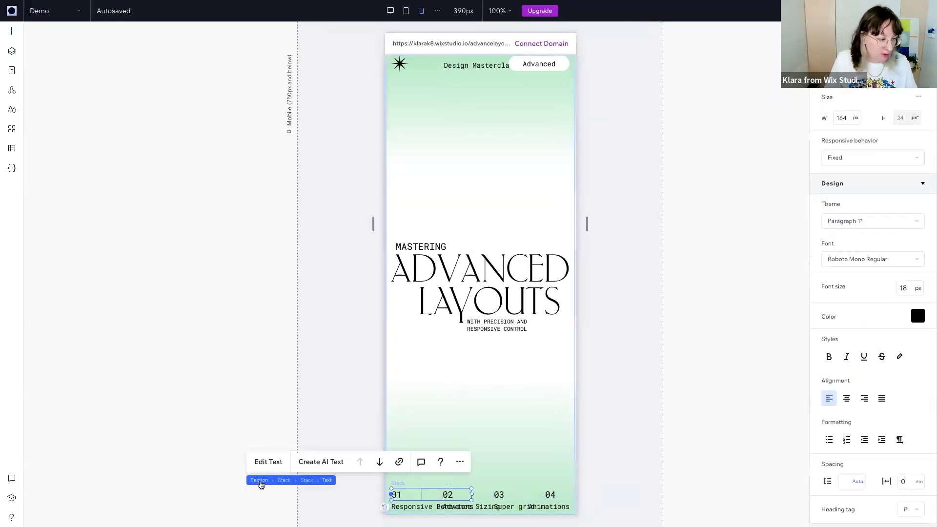
click(305, 480)
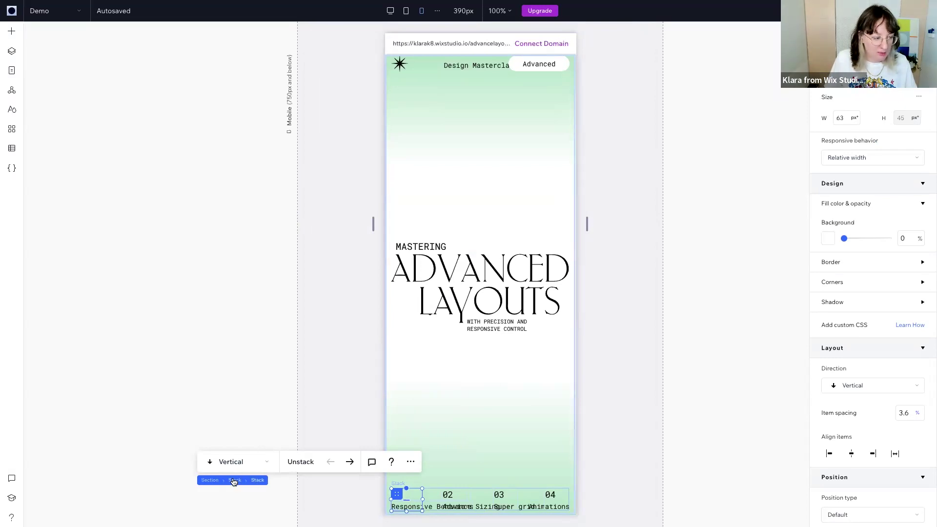
click(234, 480)
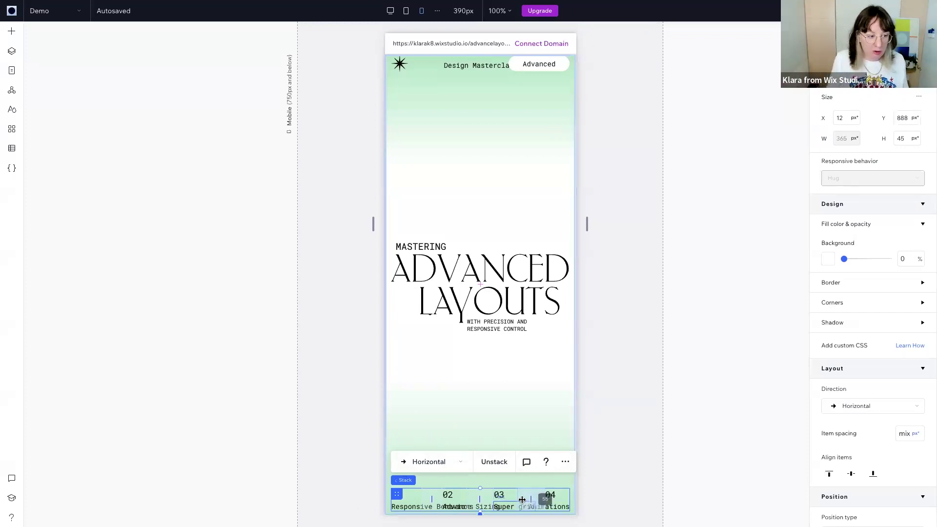
click(460, 463)
click(443, 444)
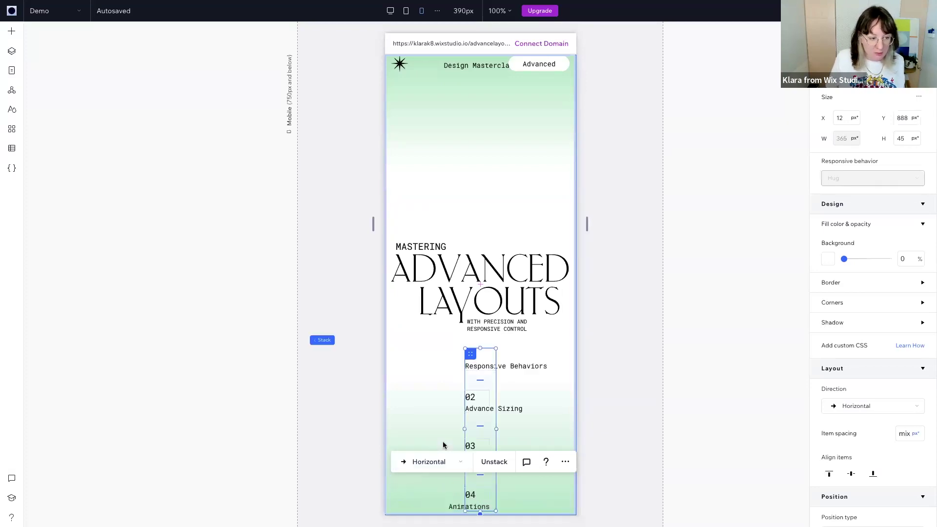
Widen the vertical topic stack to about 192 px and move it beside the hero's left edge, at about X 12 px, Y 568 px.
drag(496, 429, 560, 422)
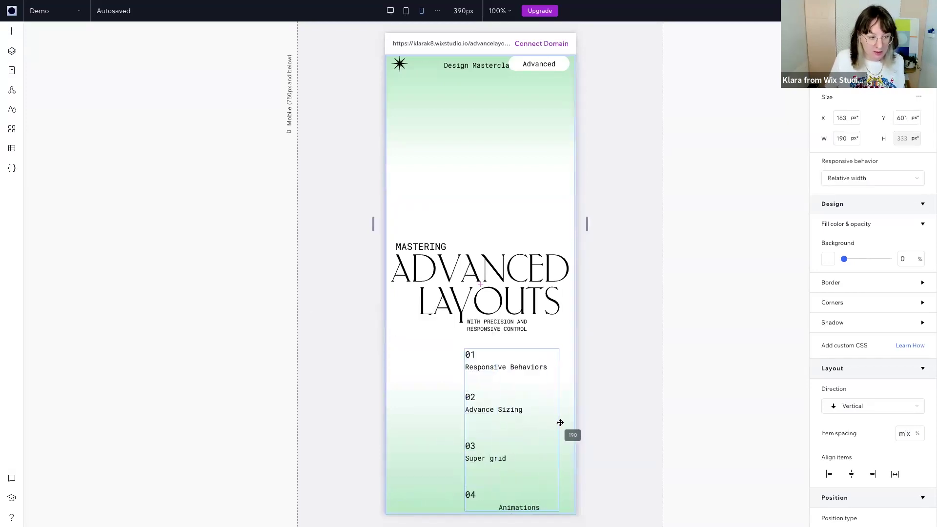
click(522, 506)
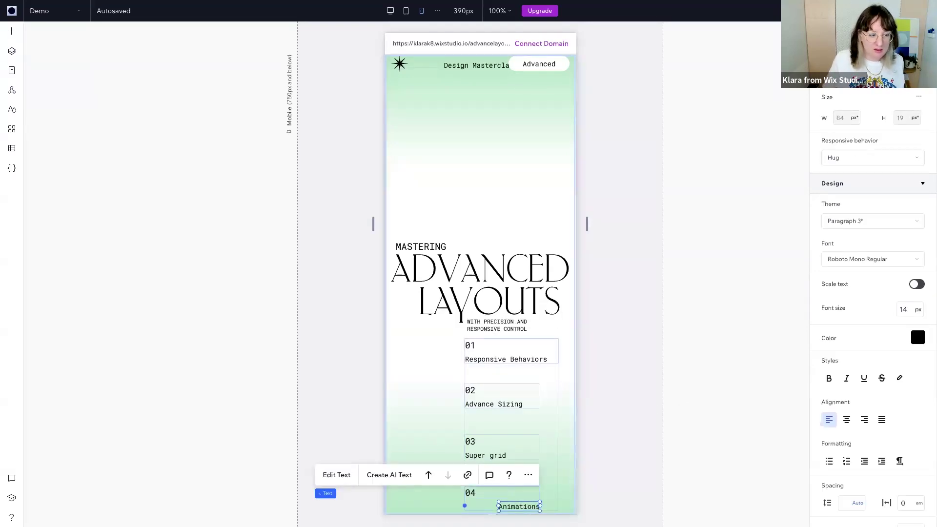
click(550, 411)
drag(536, 414, 478, 411)
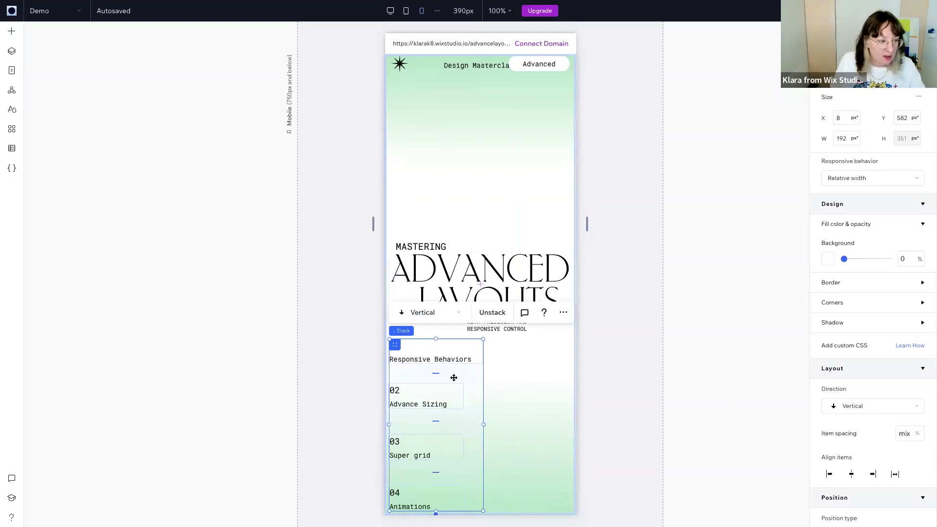
mouse_move(436, 374)
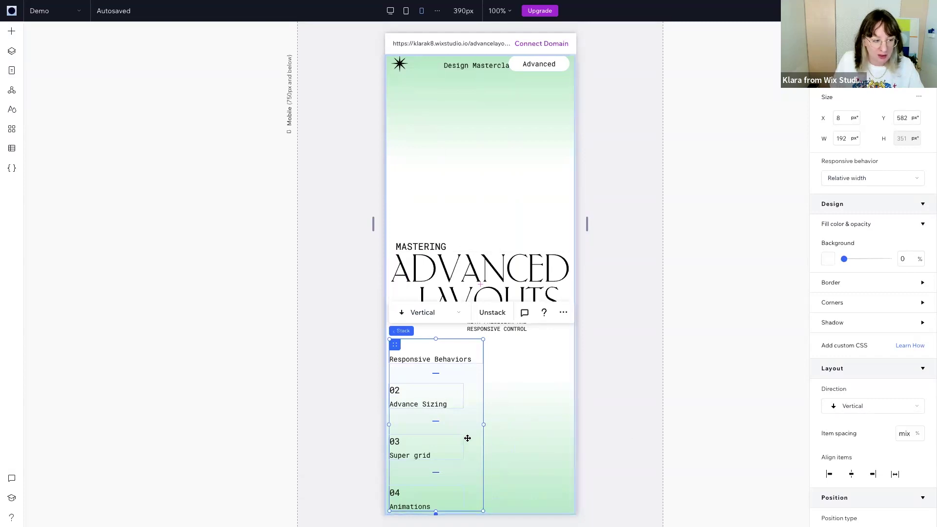
drag(470, 412, 473, 414)
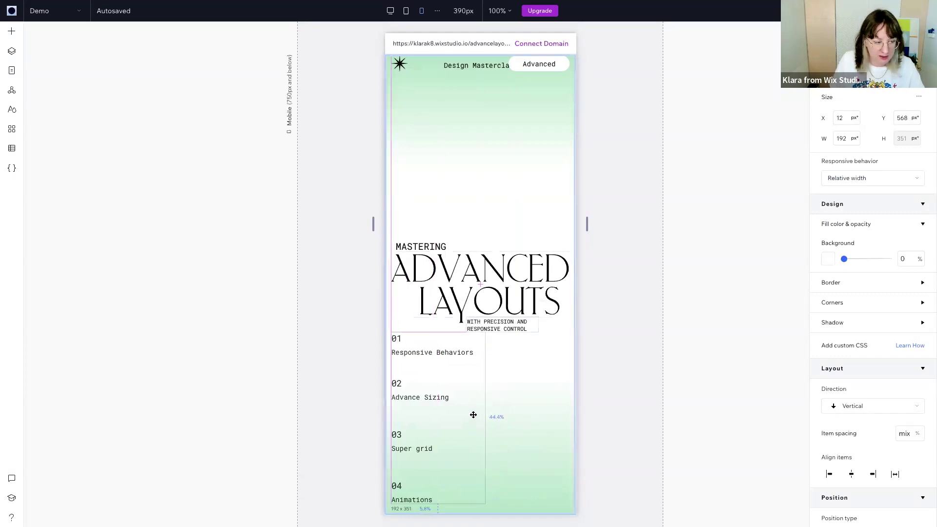
Set the vertical topic stack's item spacing to 2 px.
click(910, 432)
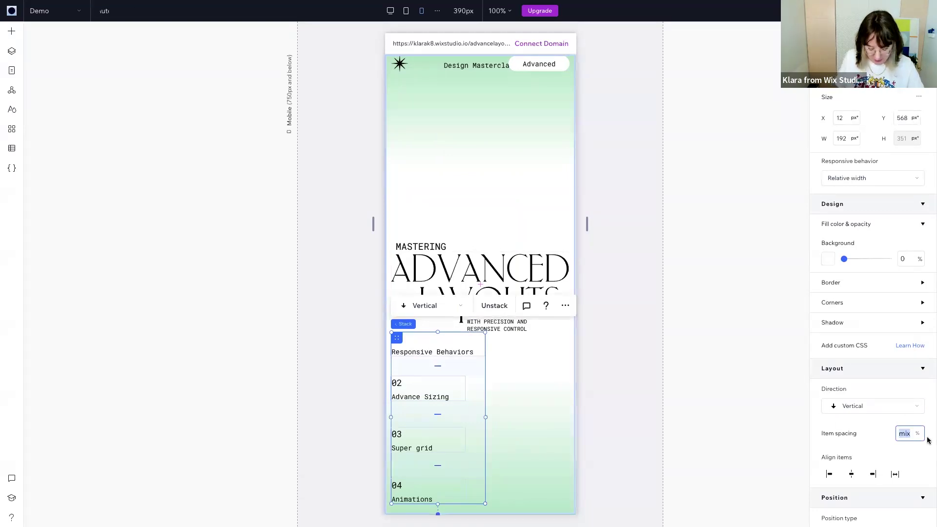
text(2)
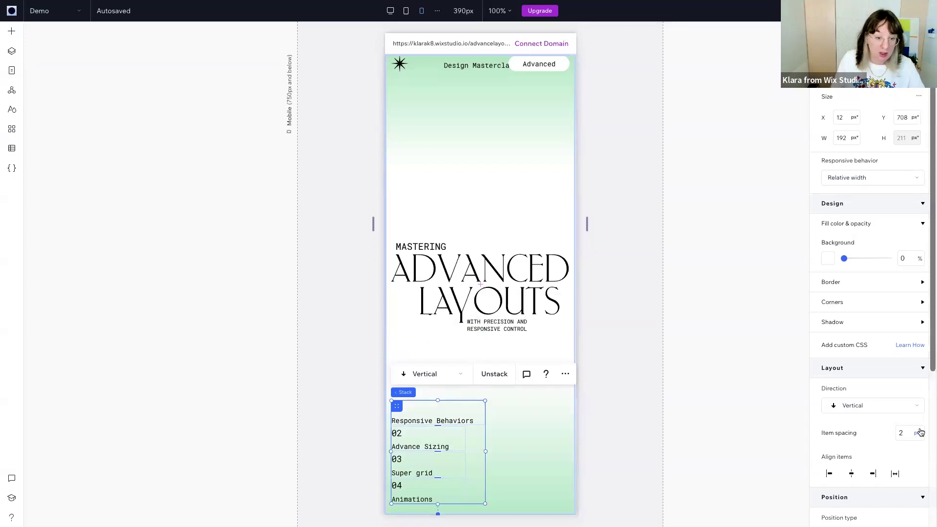
click(496, 329)
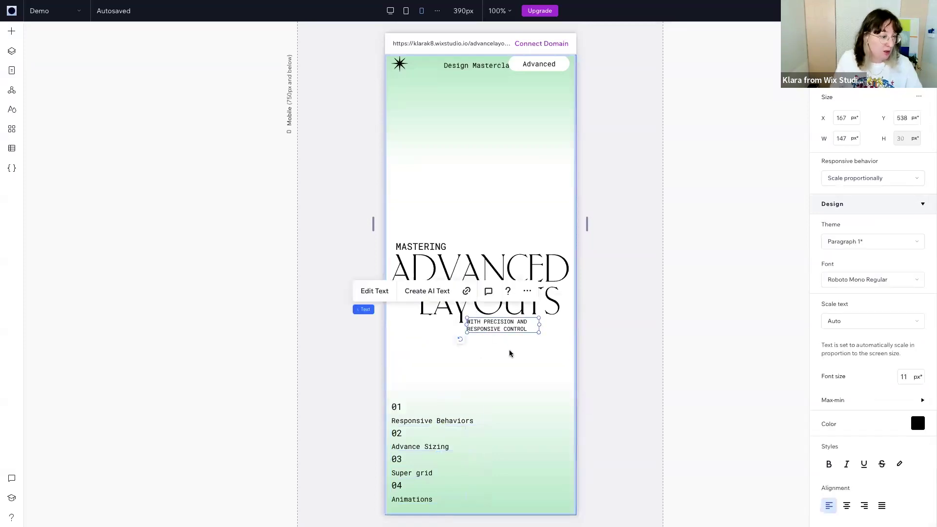
click(509, 352)
Set the header section's responsive behavior to Fixed height on mobile and extend its height to about 87 px.
click(469, 66)
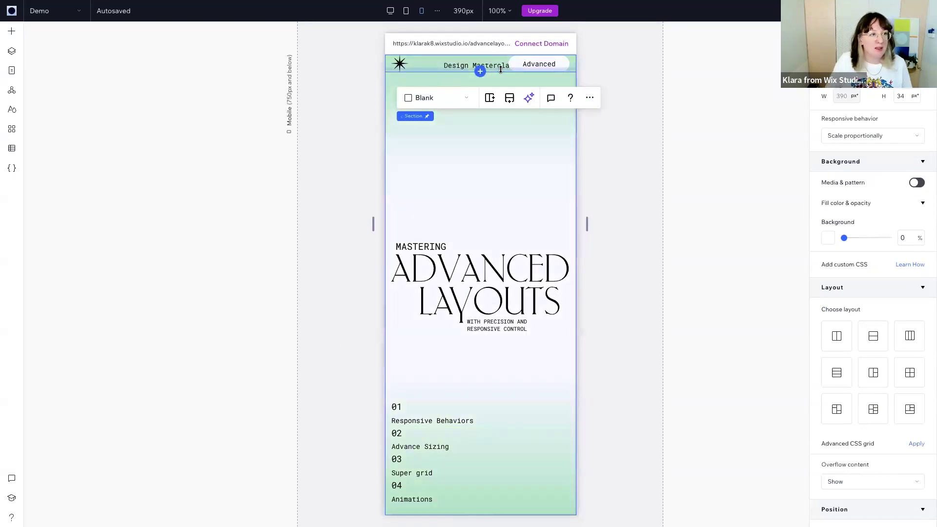
click(849, 137)
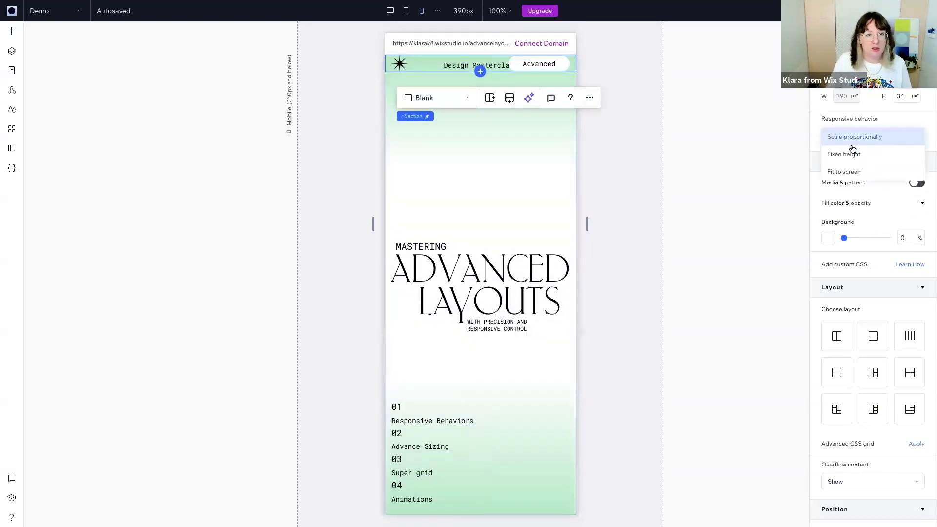
click(850, 154)
drag(497, 70, 496, 96)
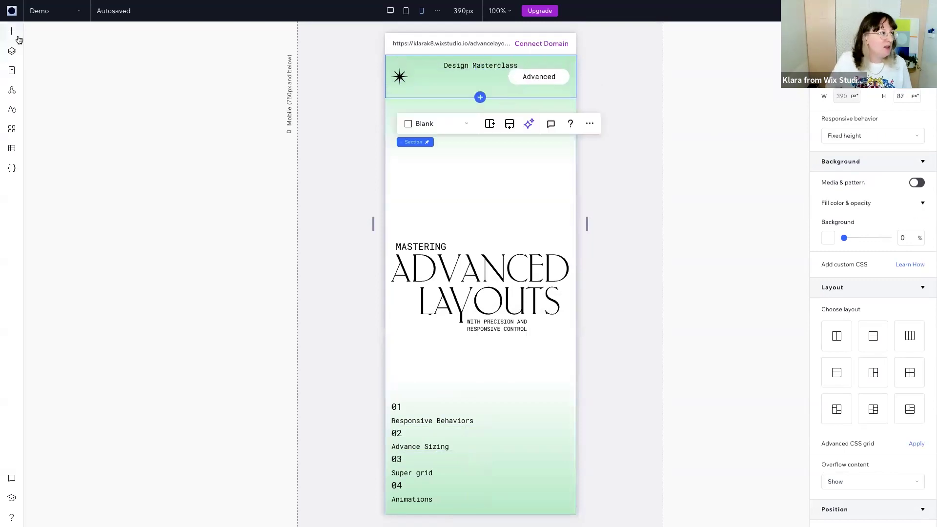
Select the Design Masterclass text in the Hero layer and move it down clear of the header, to Y 111 px.
click(12, 51)
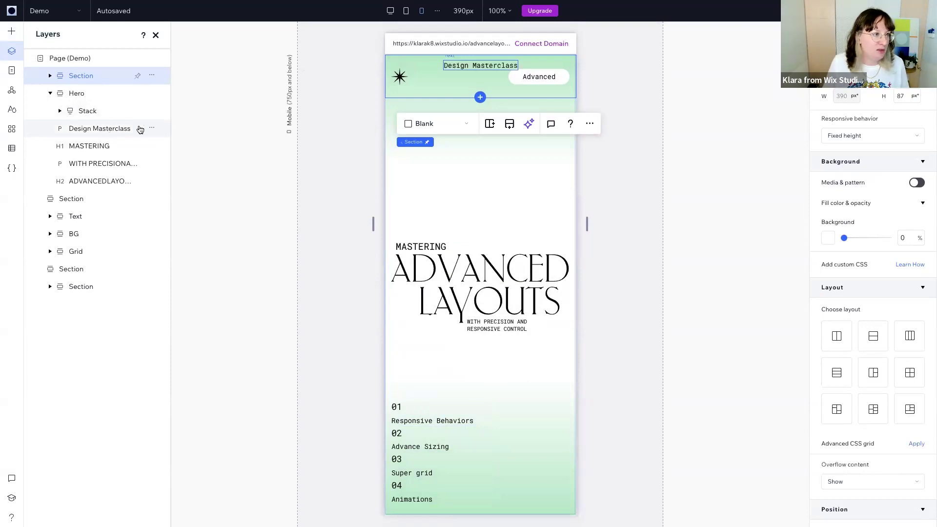
click(140, 128)
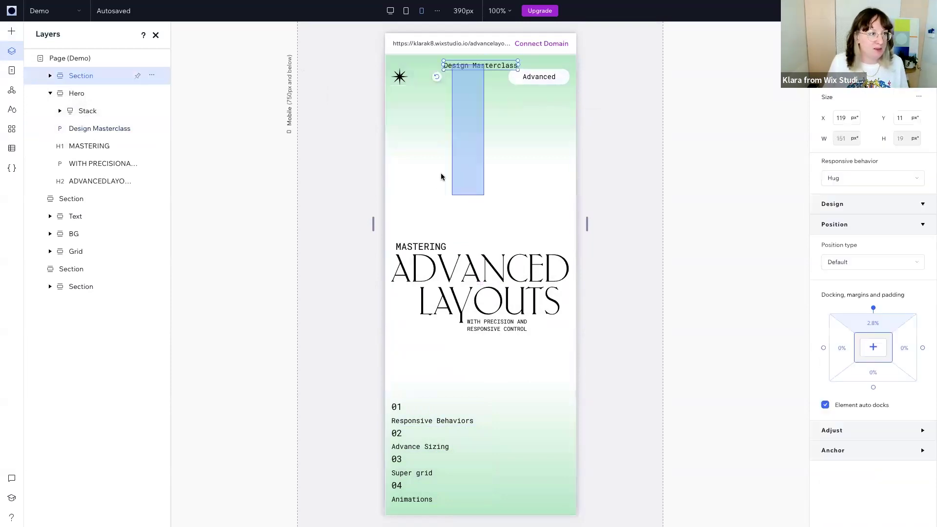
click(475, 66)
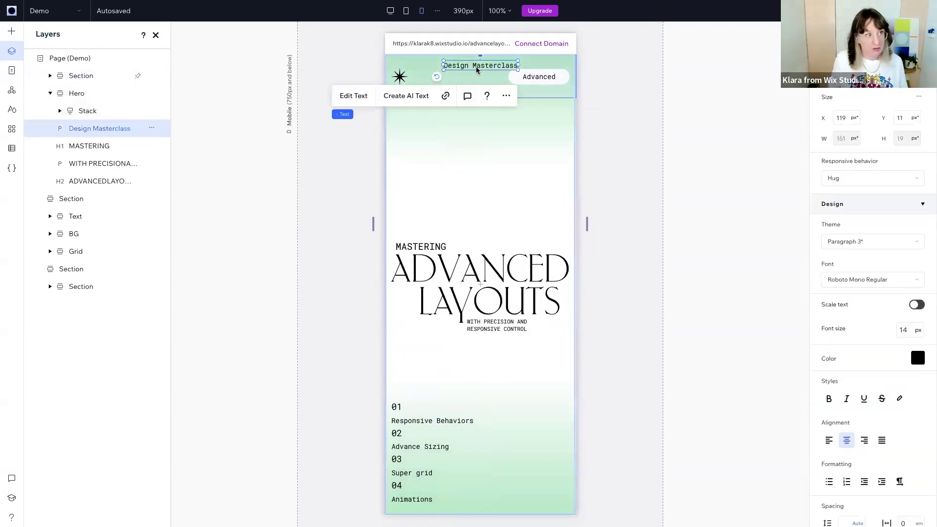
key(shift+Down)
key(shift+Down)
key(shift+Down)
key(shift+Down)
key(shift+Down)
key(shift+Down)
key(shift+Down)
key(shift+Down)
key(shift+Down)
key(shift+Down)
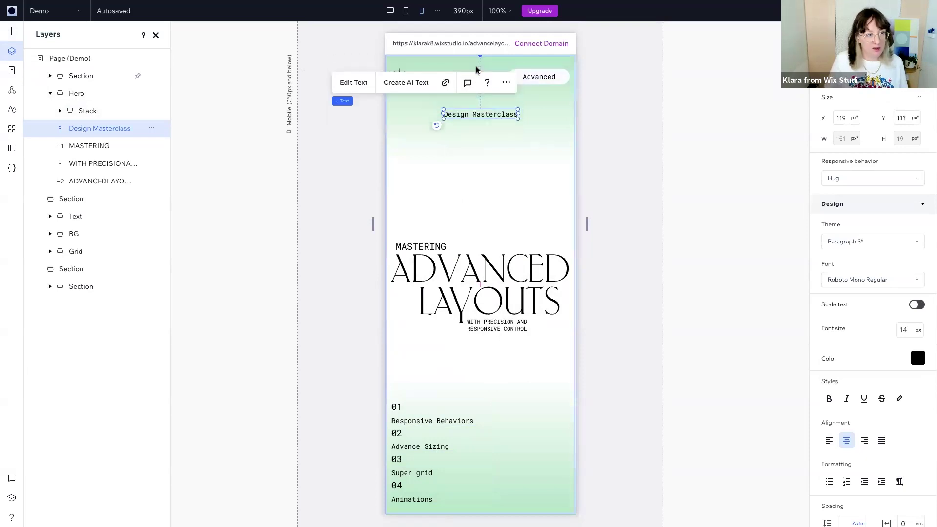
Place the Design Masterclass text just below the star logo, at X 16 px, Y 67 px.
click(456, 161)
click(469, 113)
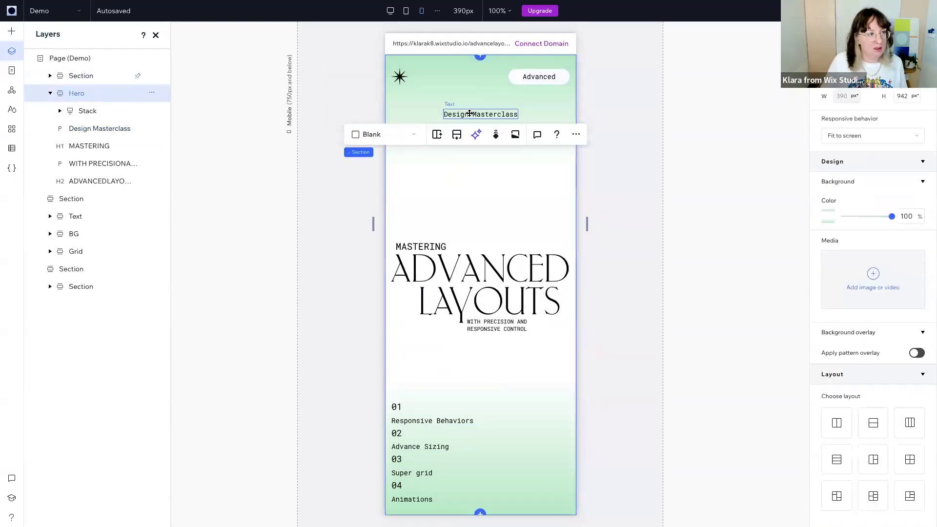
drag(470, 115, 468, 141)
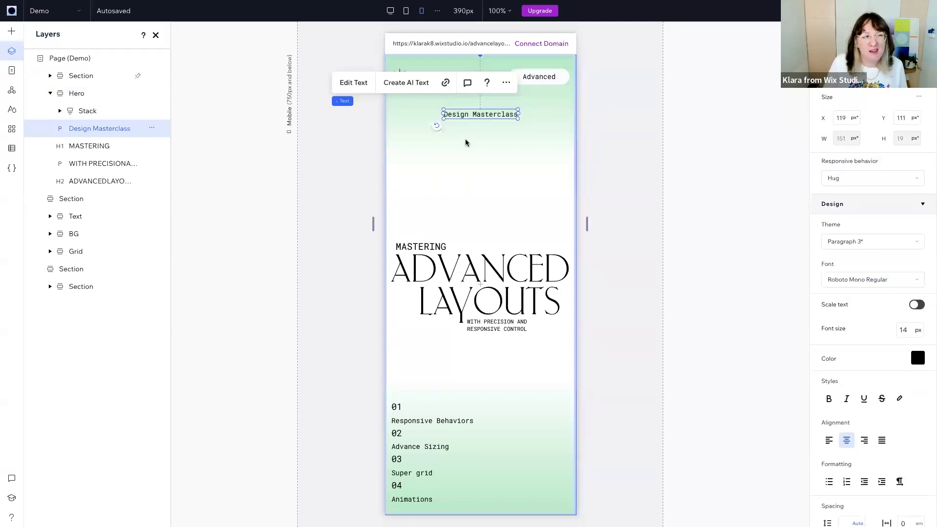
drag(443, 110, 417, 103)
key(shift+Up)
key(shift+Up)
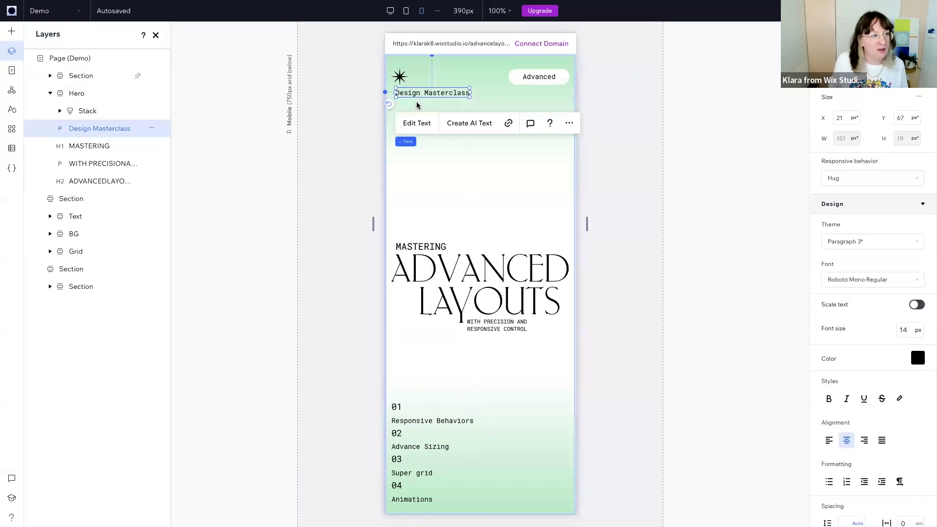
key(Left)
key(Left)
key(Left)
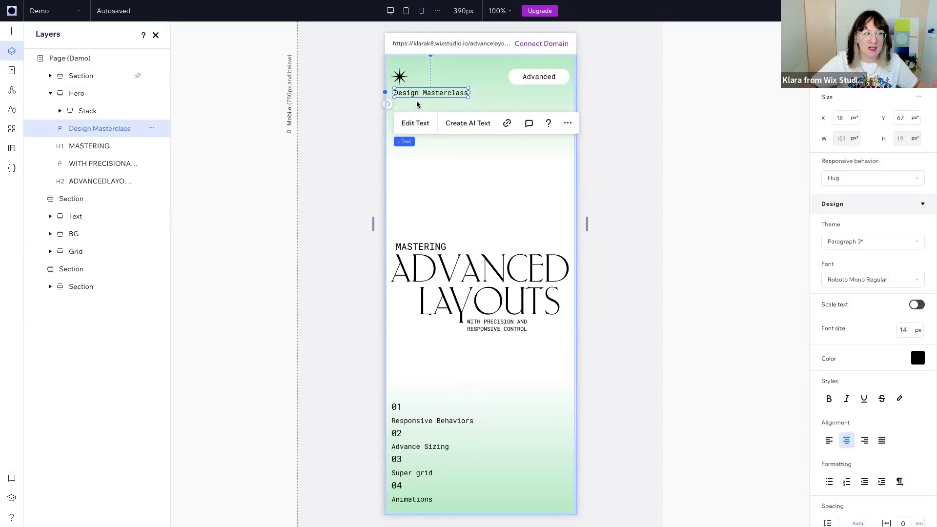
key(Left)
key(Left)
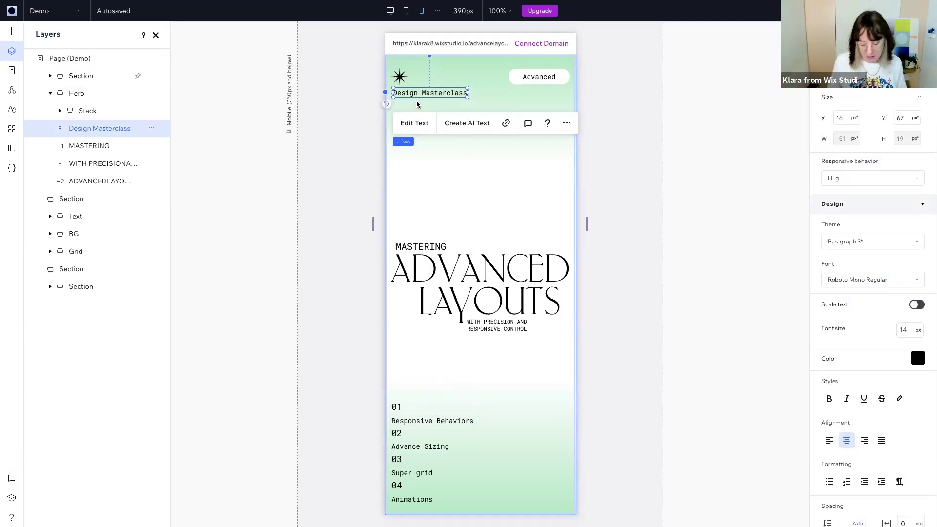
click(447, 157)
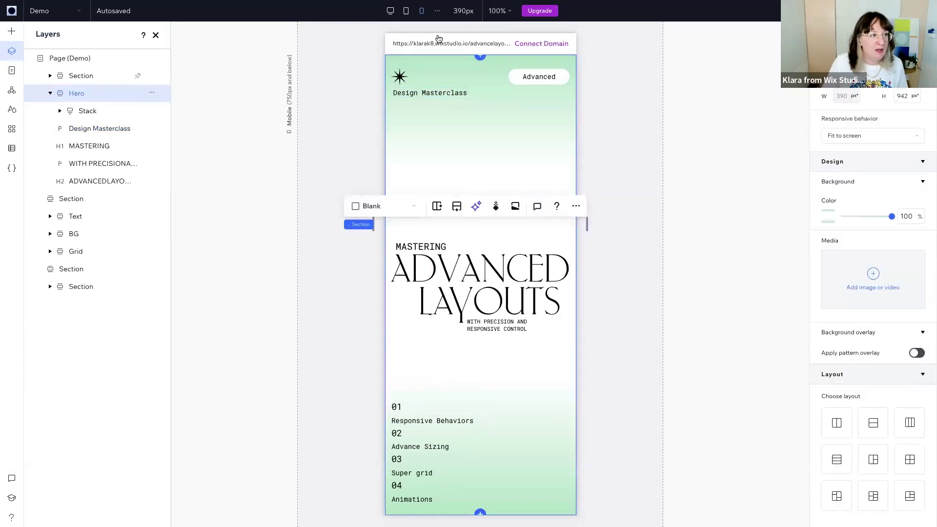
Select the Design Masterclass text and resize the mobile canvas to check how its position responds.
click(100, 129)
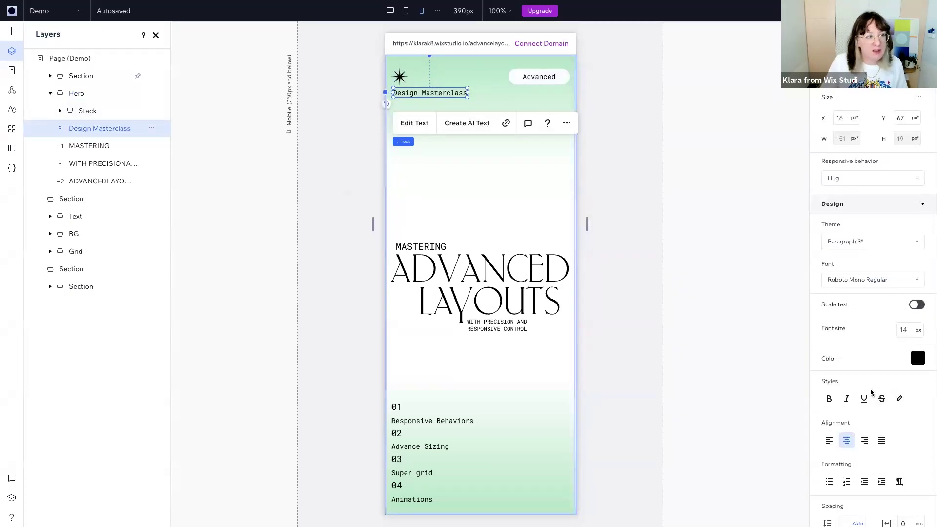
mouse_move(586, 226)
mouse_down()
mouse_move(674, 224)
mouse_move(557, 224)
mouse_move(585, 225)
mouse_up()
mouse_move(660, 229)
mouse_down()
mouse_move(673, 225)
mouse_move(564, 225)
mouse_move(673, 225)
mouse_move(574, 225)
mouse_move(651, 225)
mouse_up()
drag(595, 222, 467, 121)
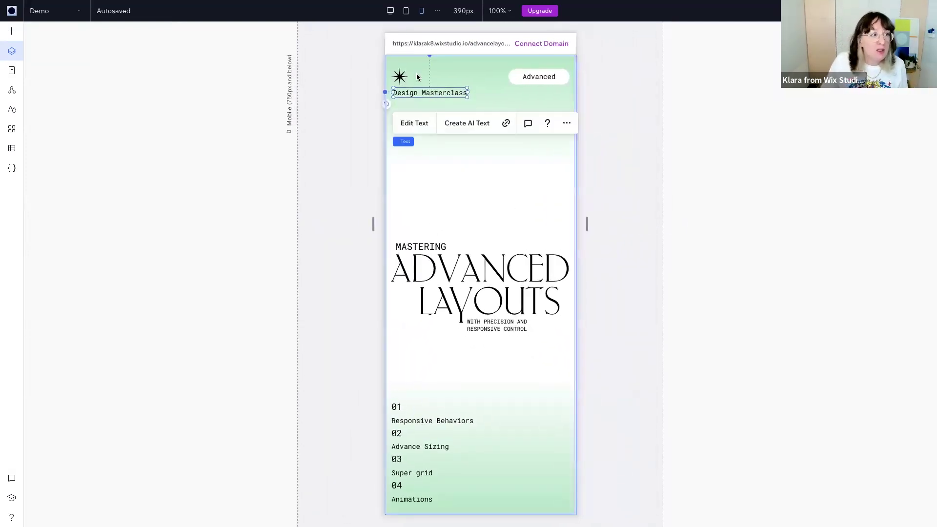
Examine the unit options for the Design Masterclass text's top margin and test its position at different canvas widths.
scroll(893, 466, down, 6)
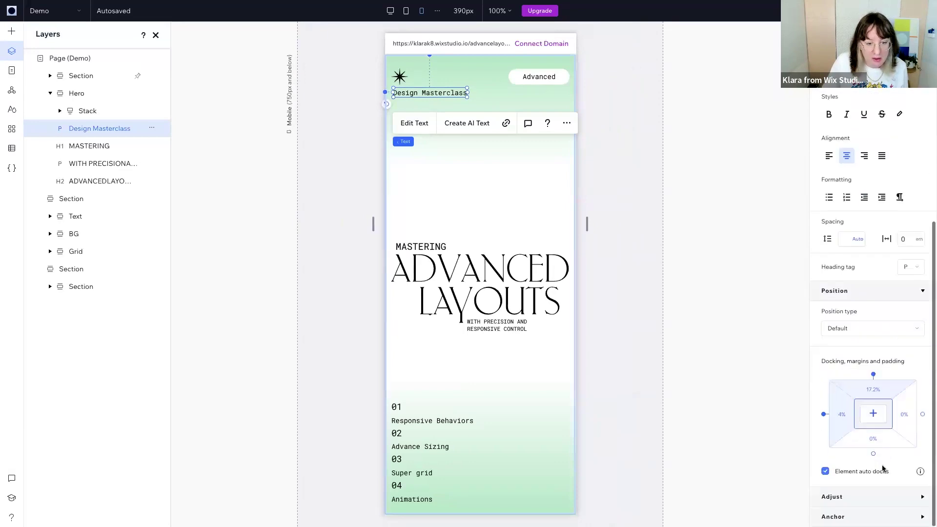
click(875, 394)
click(885, 413)
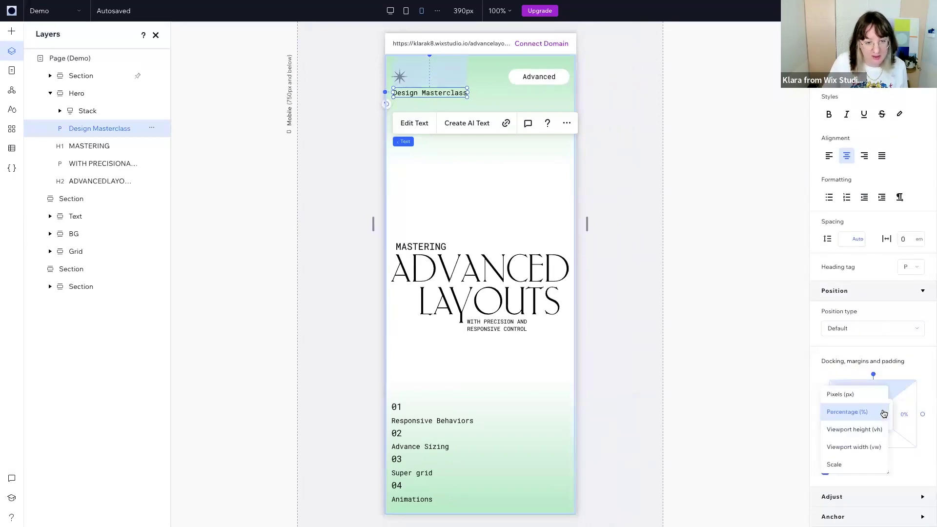
key(Escape)
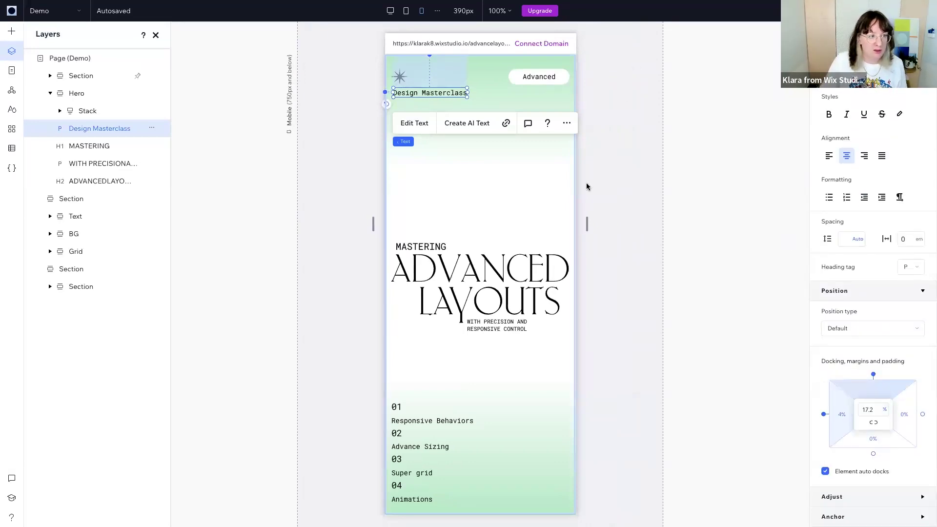
click(582, 218)
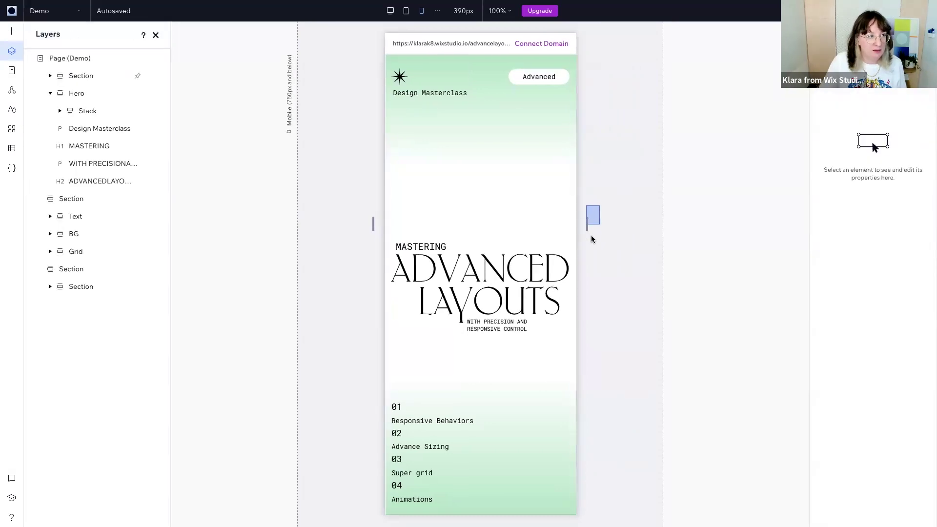
drag(588, 222, 573, 205)
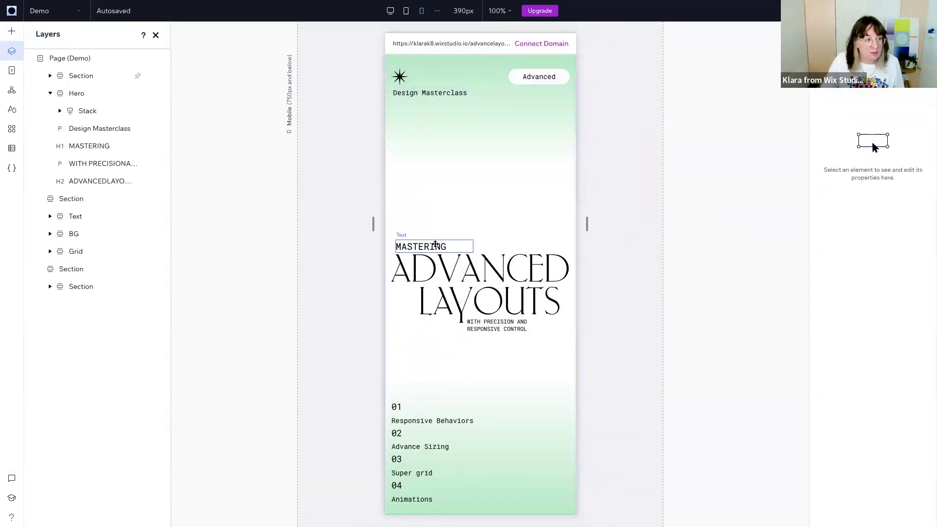
Check the MASTERING heading at different canvas widths and set its responsive behavior to Fixed.
click(456, 250)
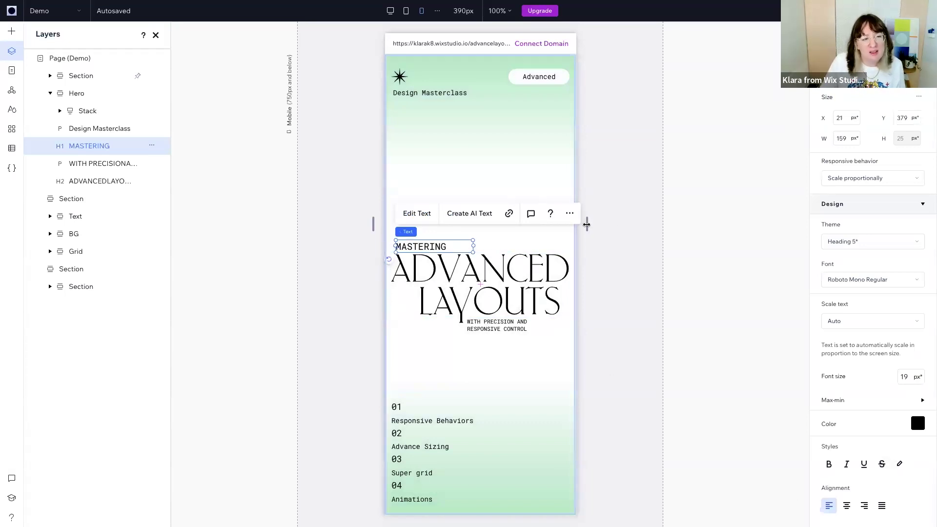
drag(586, 224, 712, 230)
mouse_move(608, 229)
mouse_down()
mouse_move(569, 229)
mouse_move(724, 234)
mouse_move(615, 224)
mouse_up()
click(401, 219)
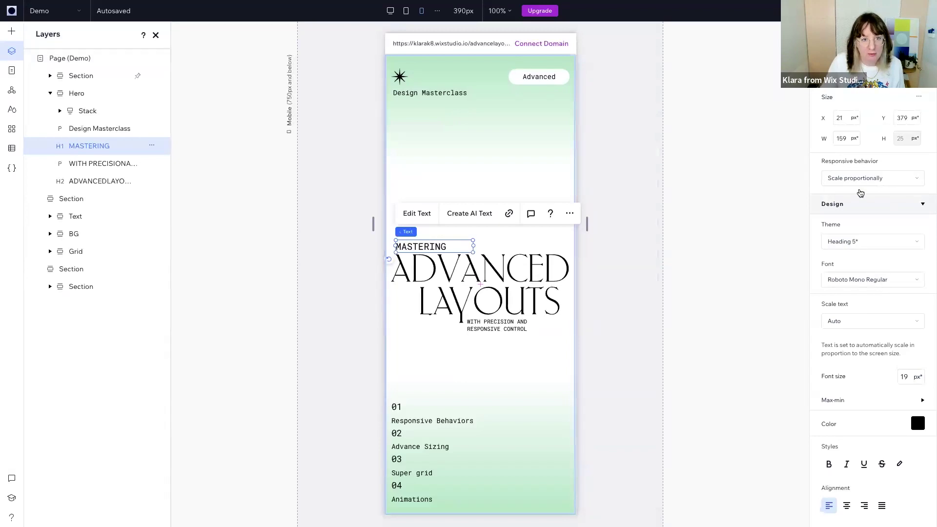
click(887, 178)
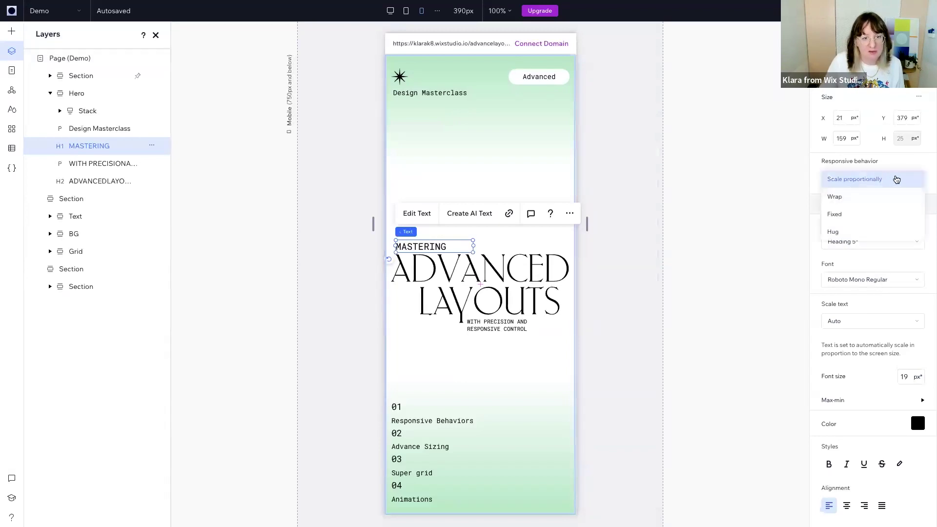
click(860, 214)
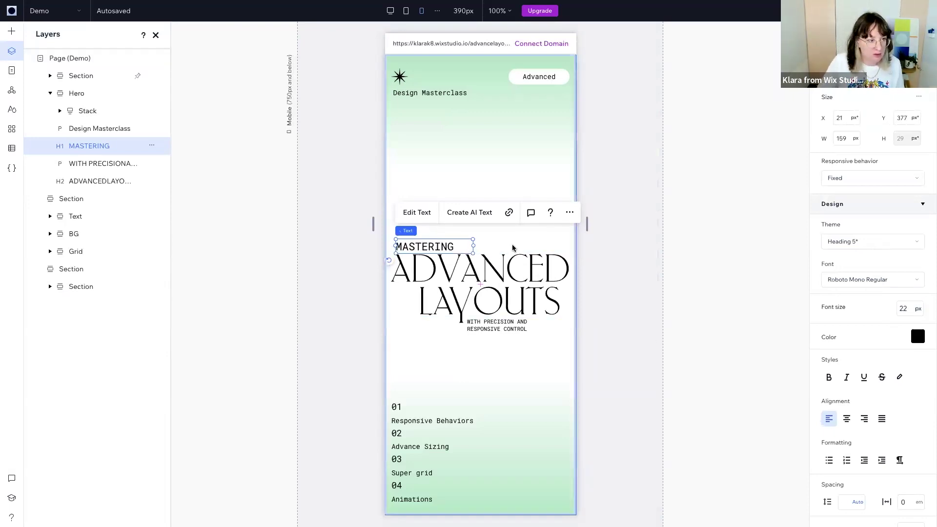
Move the MASTERING heading up beneath the Design Masterclass text, to about X 22 px, Y 134 px.
click(460, 249)
click(438, 246)
drag(438, 247, 440, 131)
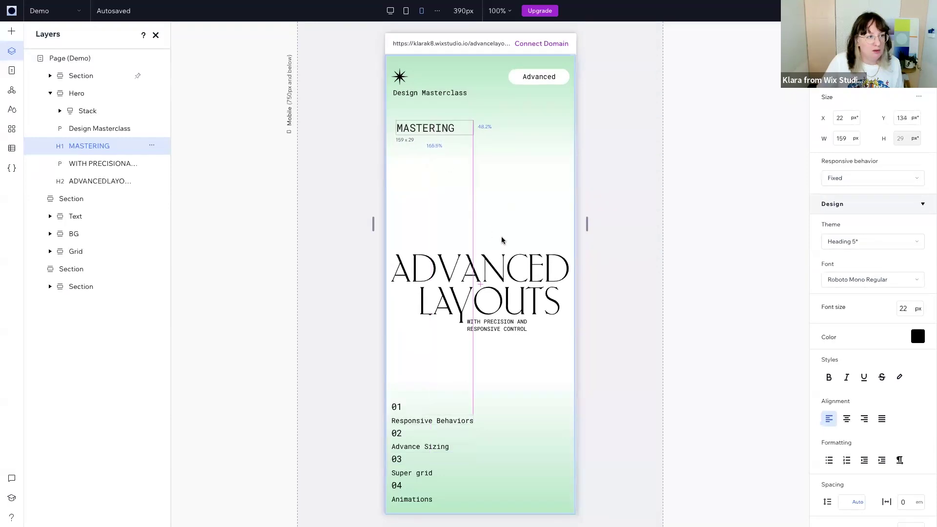
Dock the MASTERING heading to the top with its margin in pixels, and try the same unit for its right margin.
scroll(886, 485, down, 5)
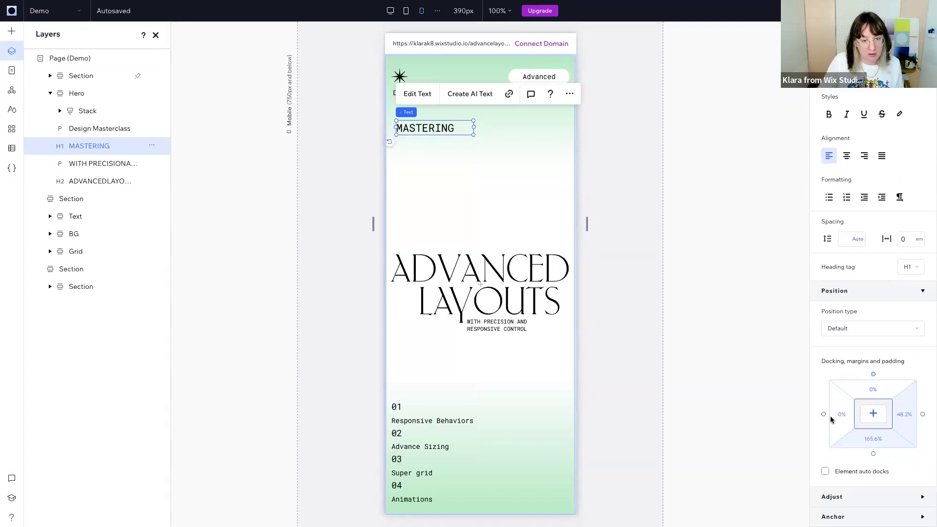
click(874, 395)
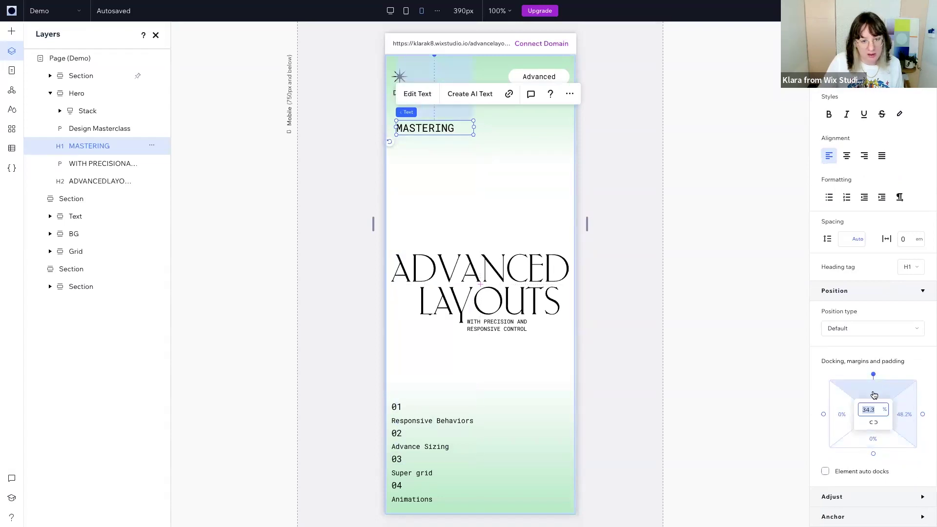
click(885, 414)
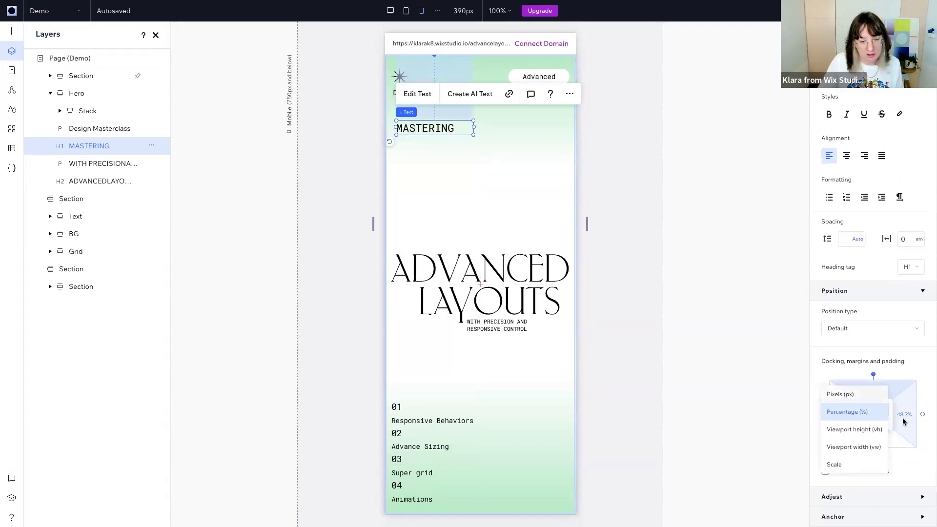
click(903, 421)
click(909, 416)
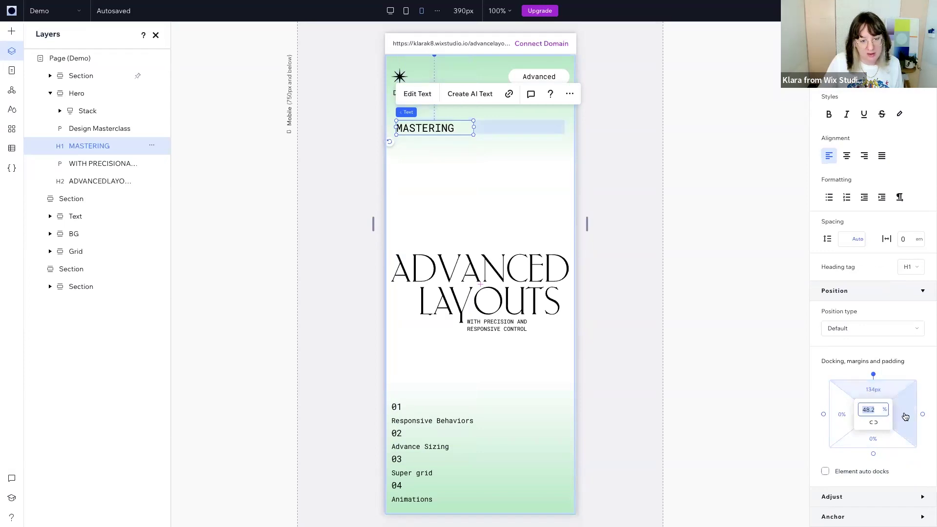
click(906, 417)
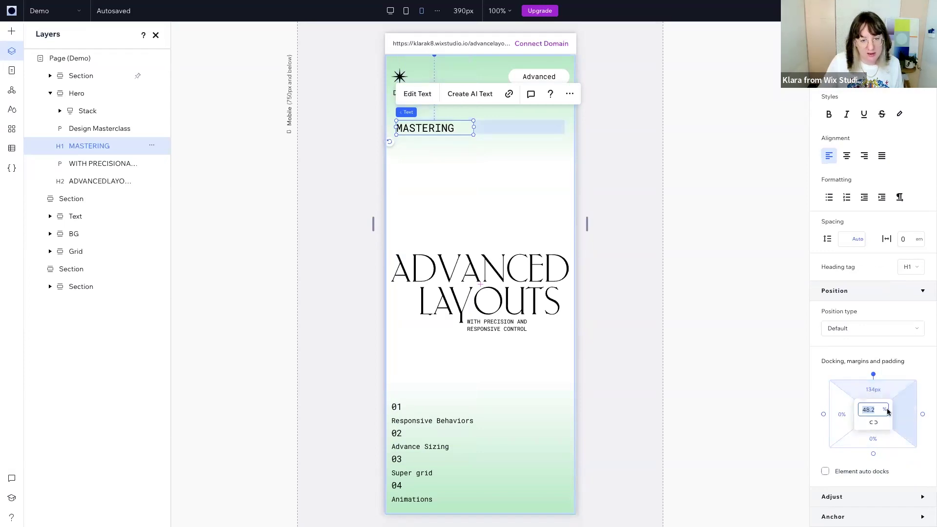
click(886, 411)
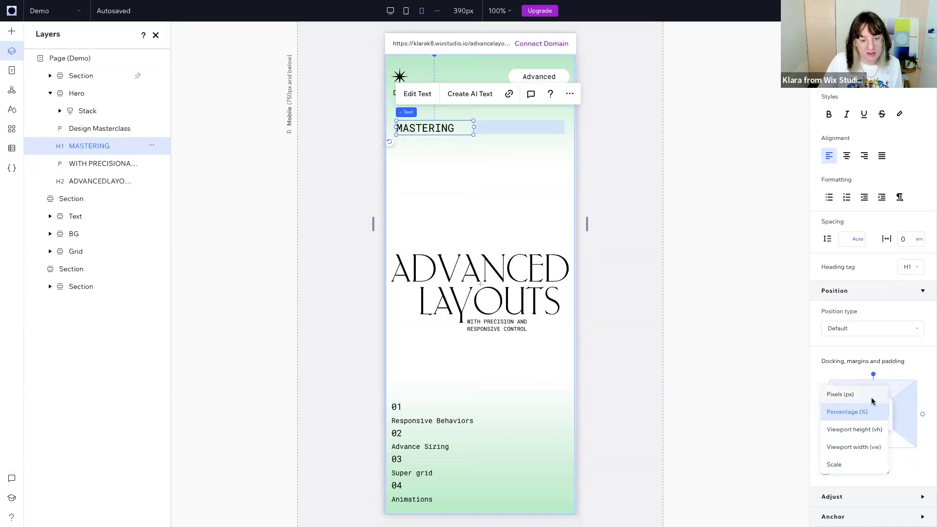
click(873, 401)
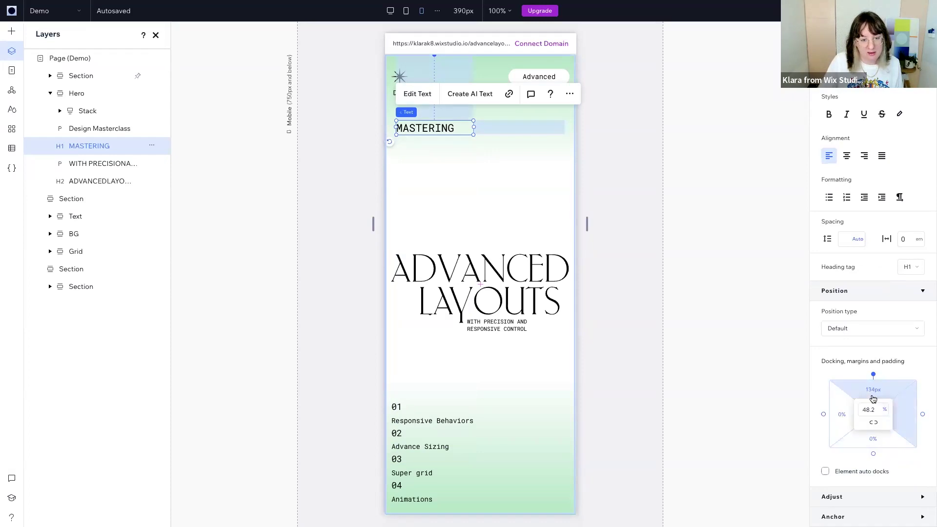
click(714, 316)
Move the ADVANCED LAYOUTS heading directly below MASTERING, to about X 8 px, Y 176 px, and review its top margin's unit options.
click(518, 296)
drag(518, 295, 510, 137)
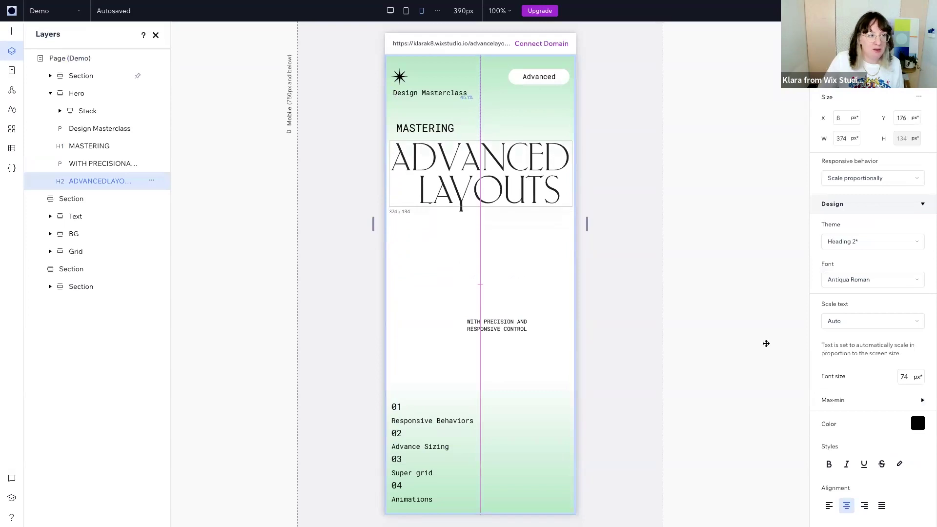
scroll(878, 430, down, 7)
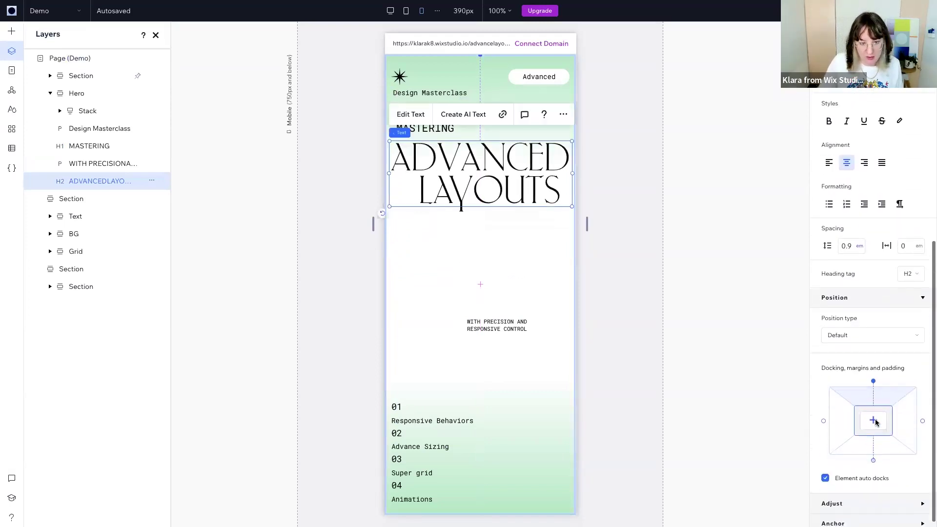
click(875, 395)
click(884, 418)
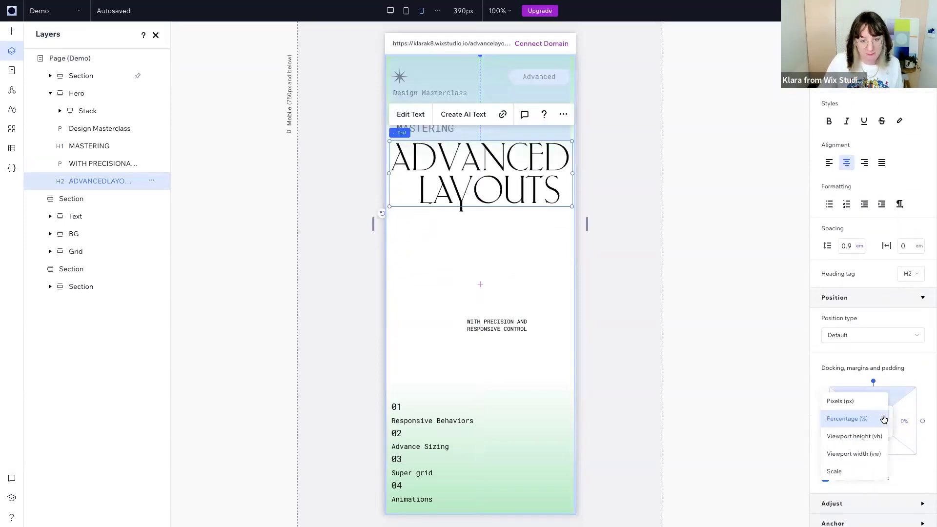
key(Escape)
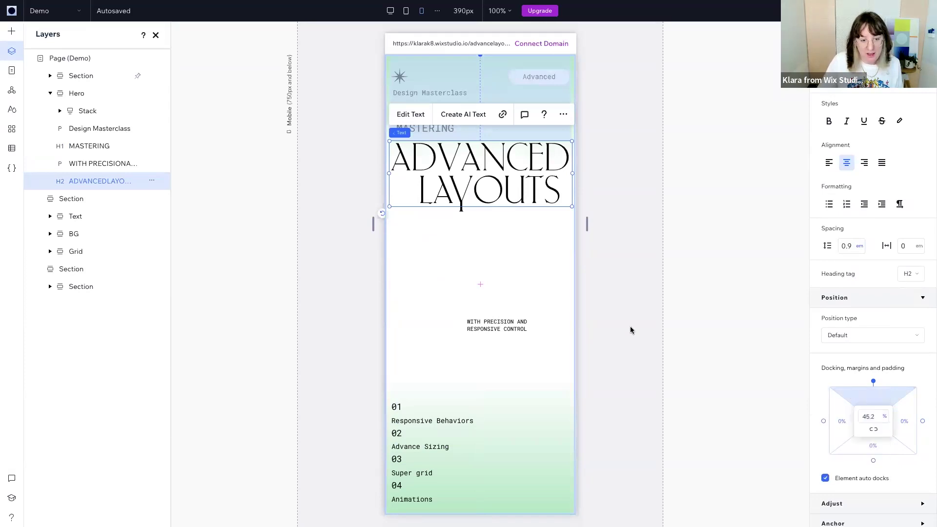
Move the WITH PRECISION AND RESPONSIVE CONTROL text below LAYOUTS, at about X 168 px, Y 315 px, and enlarge it to about 200 px wide.
click(507, 317)
drag(507, 317, 564, 233)
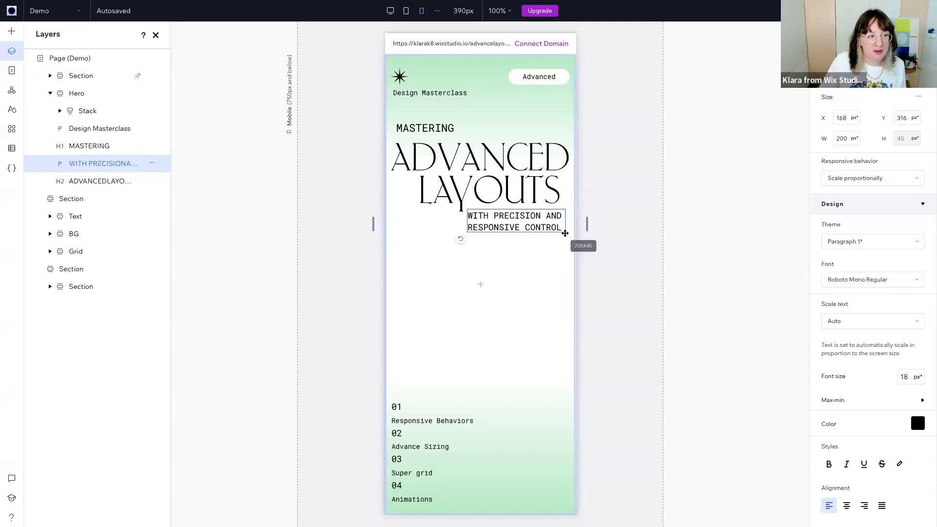
drag(909, 380, 908, 380)
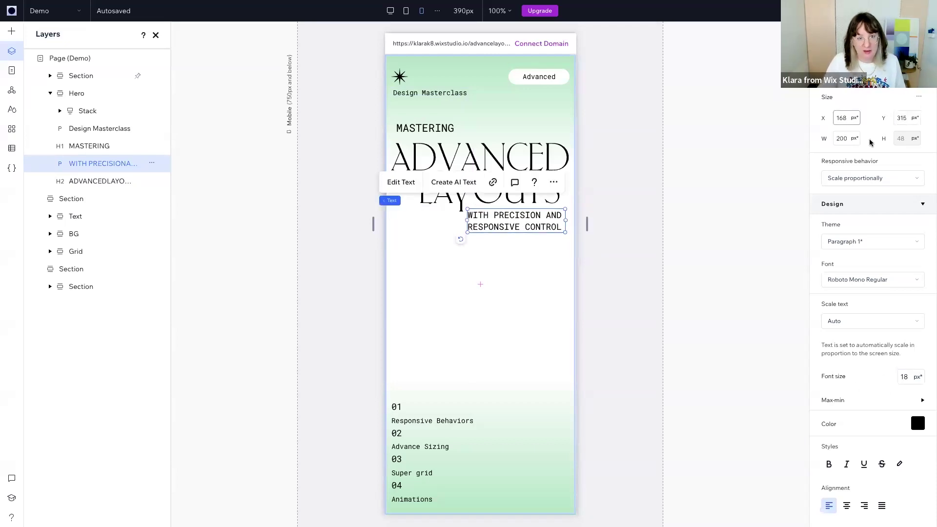
Set the WITH PRECISION AND RESPONSIVE CONTROL text's responsive behavior to Fixed and dock it to the top with its margin in pixels.
click(884, 177)
click(855, 211)
scroll(856, 509, down, 5)
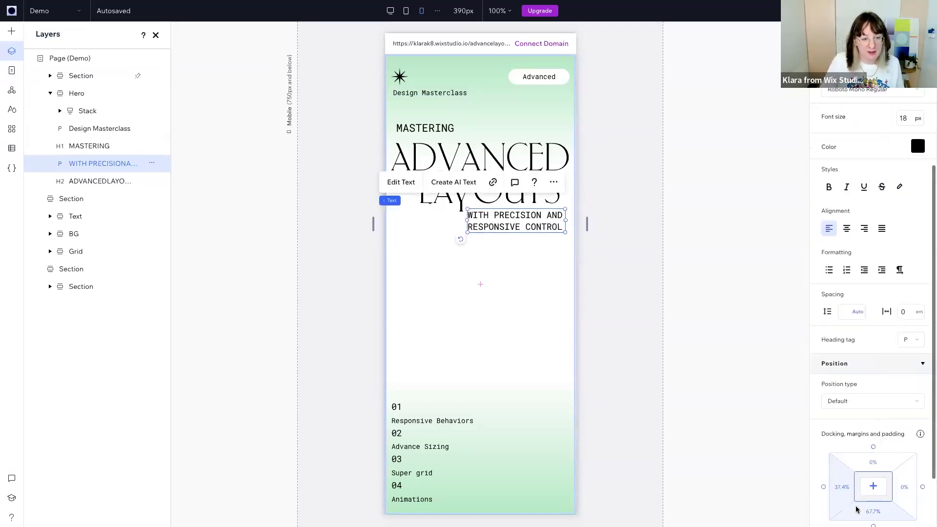
scroll(856, 509, down, 2)
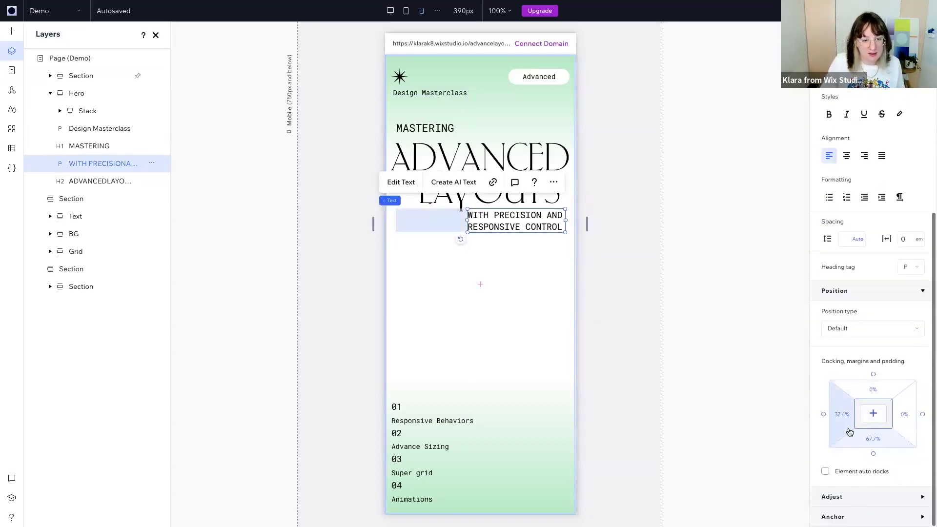
click(874, 394)
click(883, 413)
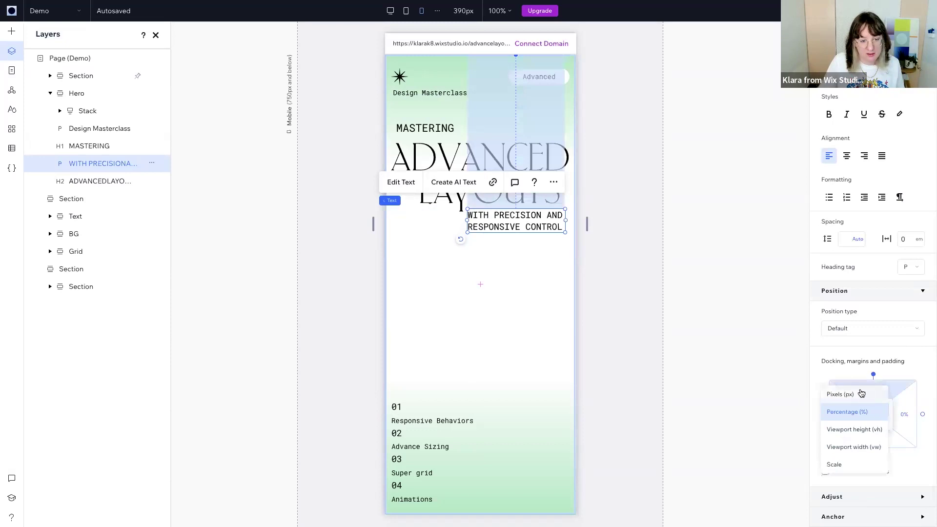
click(855, 412)
click(850, 413)
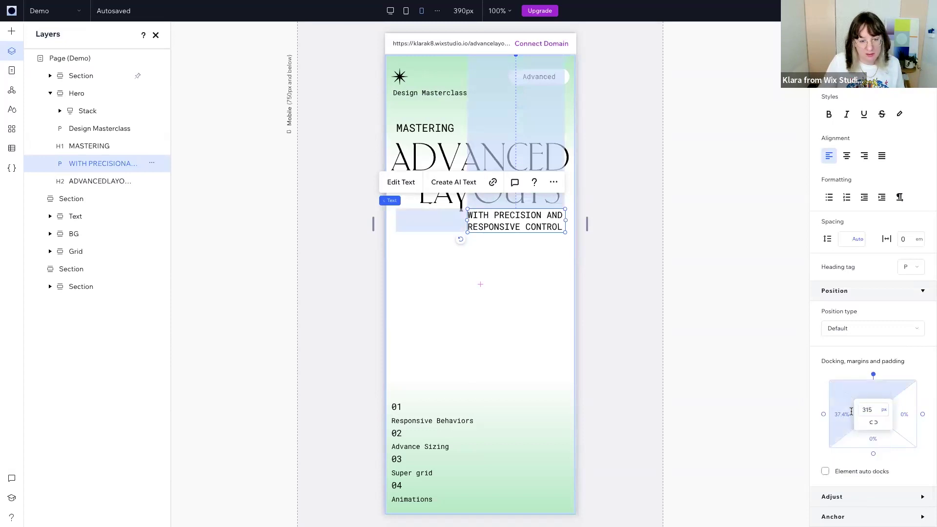
Change the left margin of the WITH PRECISION AND RESPONSIVE CONTROL text to pixels.
click(838, 415)
click(886, 411)
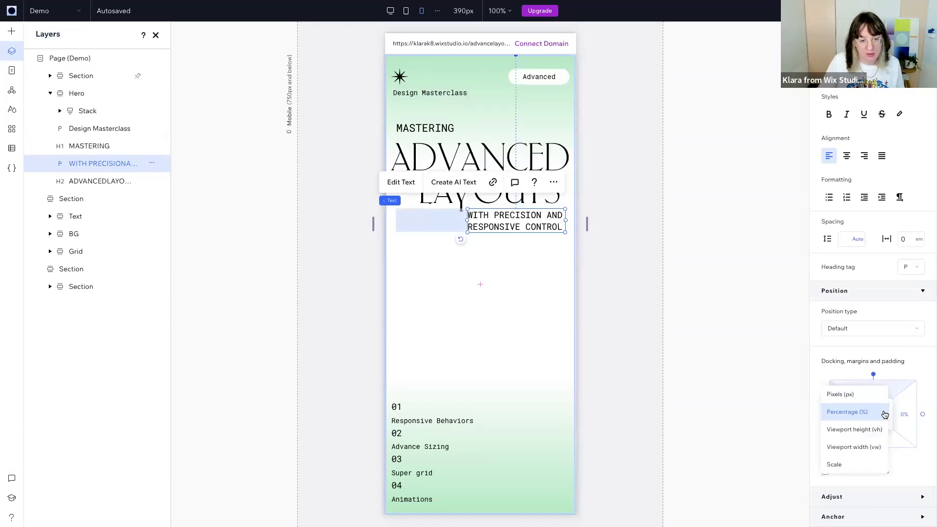
drag(653, 369, 660, 229)
Recheck the docking and top margin unit of the WITH PRECISION AND RESPONSIVE CONTROL text below LAYOUTS.
click(523, 190)
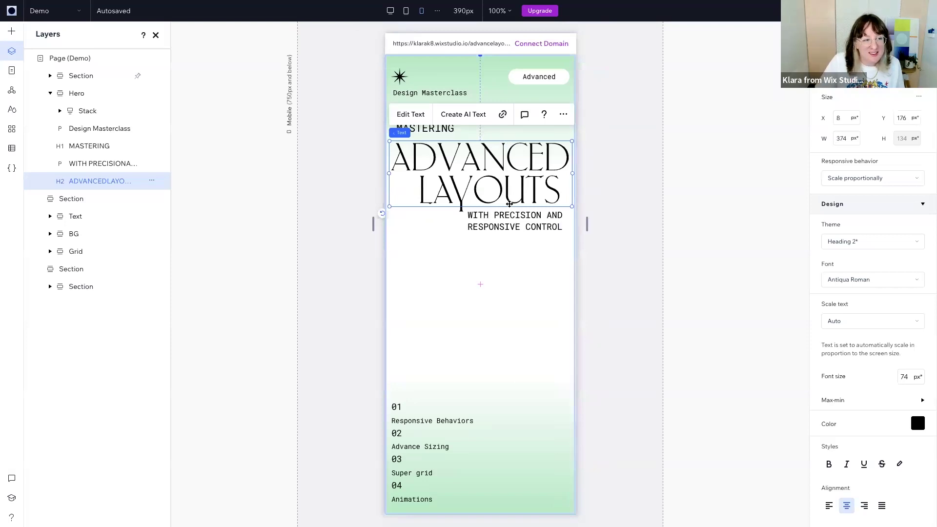
click(521, 224)
scroll(878, 452, down, 5)
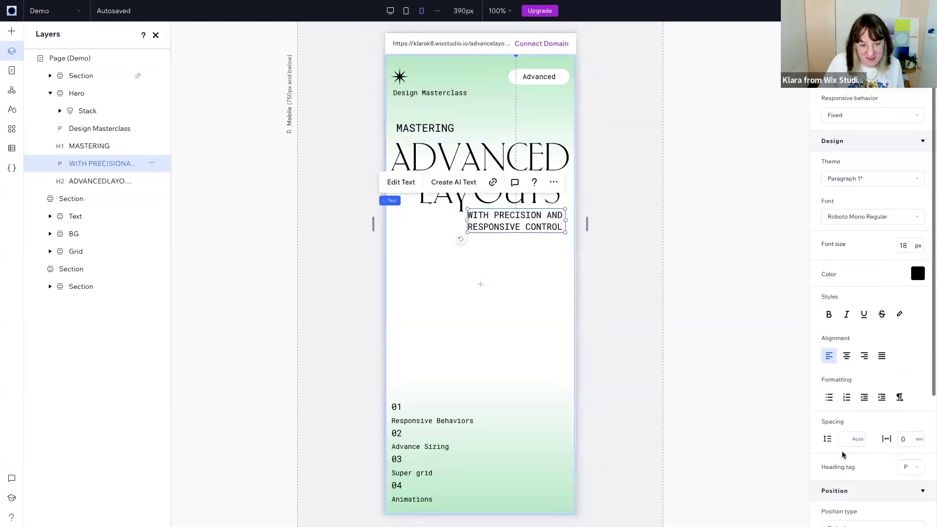
scroll(881, 451, down, 3)
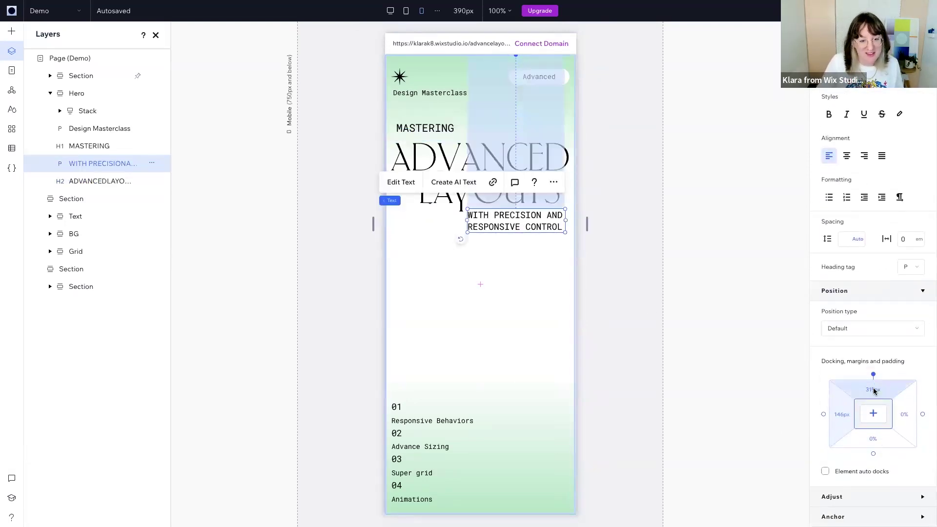
click(878, 412)
click(884, 417)
click(861, 430)
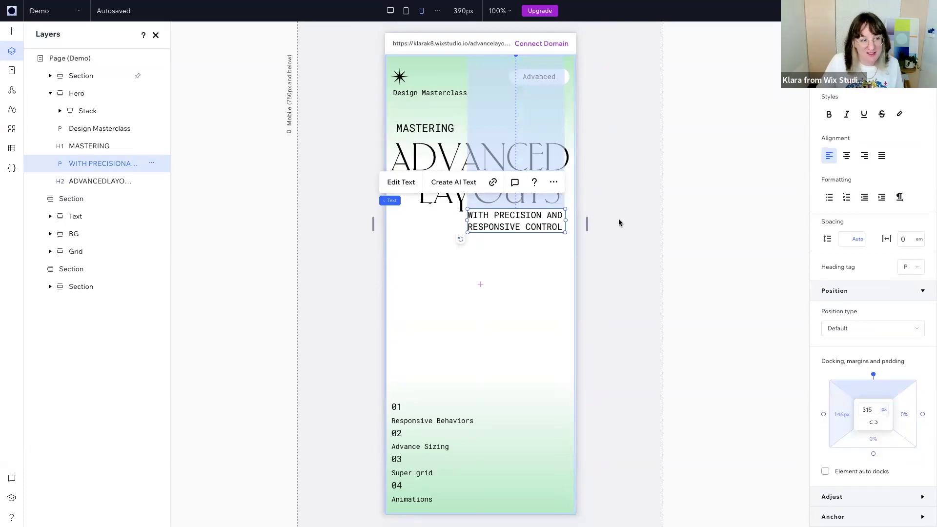
click(614, 224)
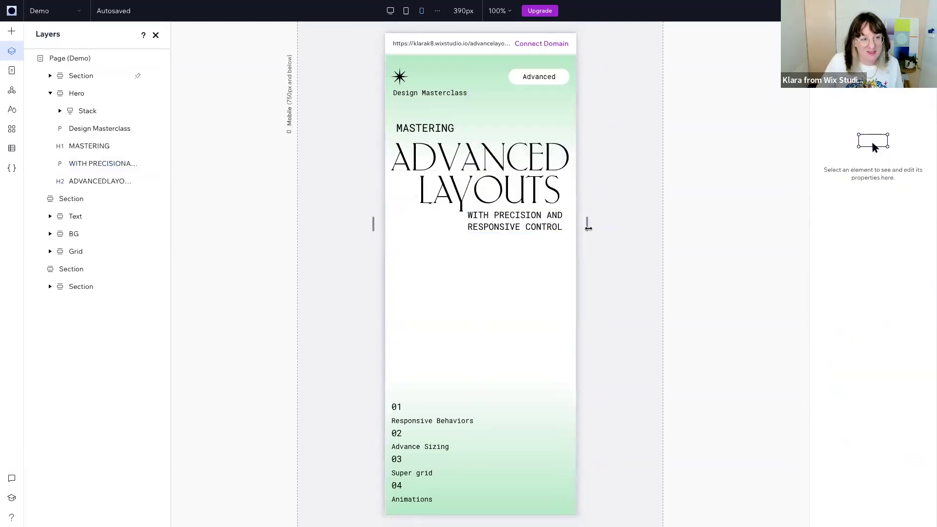
Check the responsive behavior of the small mobile hero texts, and set the ADVANCED LAYOUTS heading's behavior to Fixed.
mouse_move(587, 223)
mouse_down()
mouse_move(651, 225)
mouse_move(569, 223)
mouse_move(677, 227)
mouse_move(588, 217)
mouse_up()
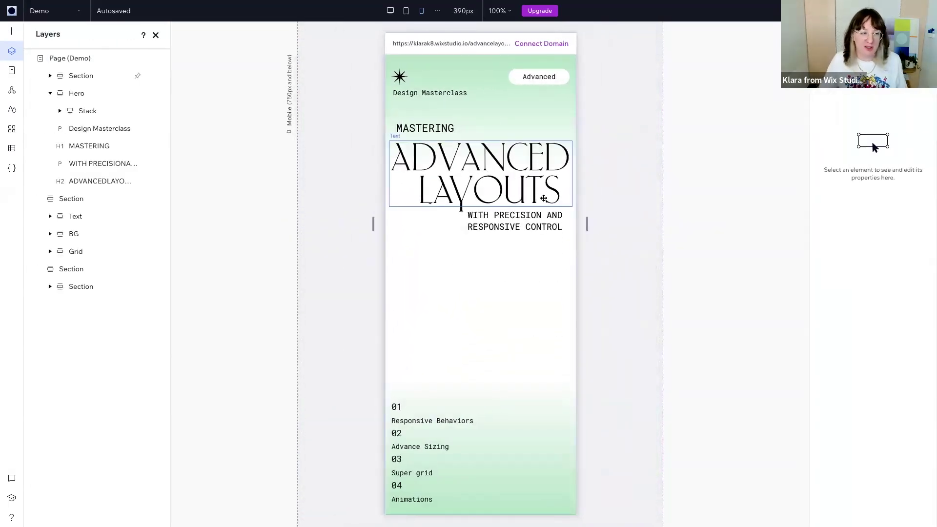
click(527, 222)
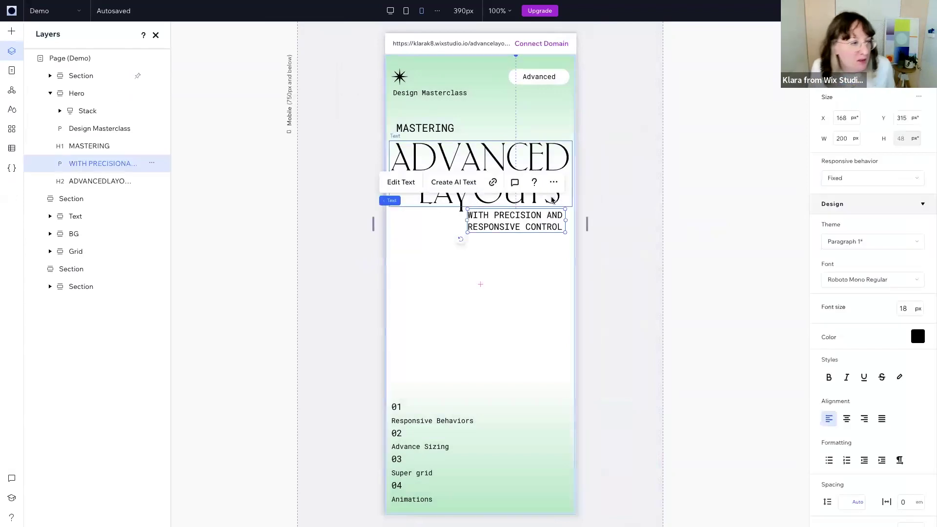
click(436, 128)
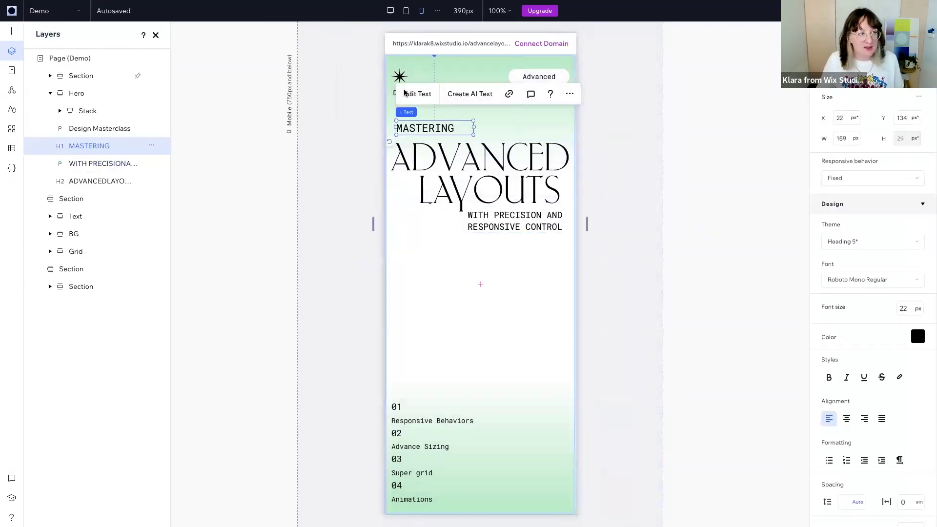
click(503, 165)
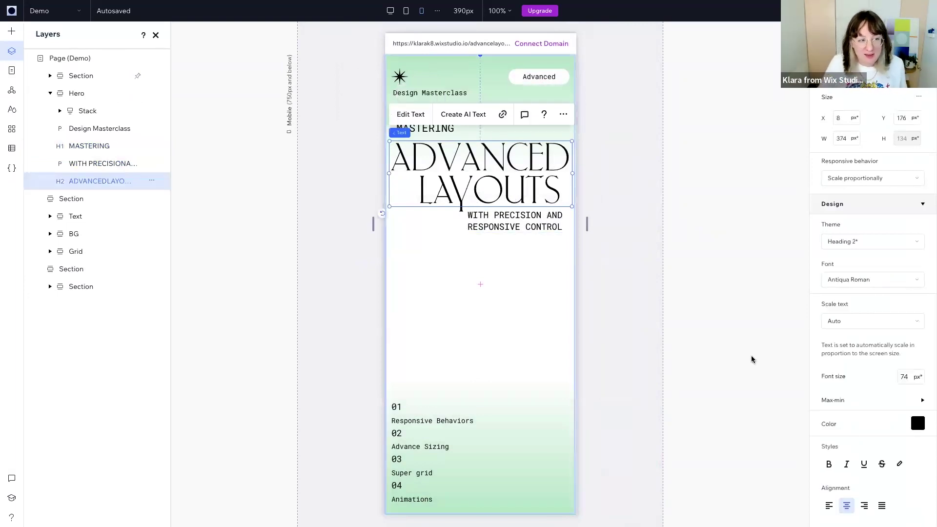
click(863, 177)
click(852, 212)
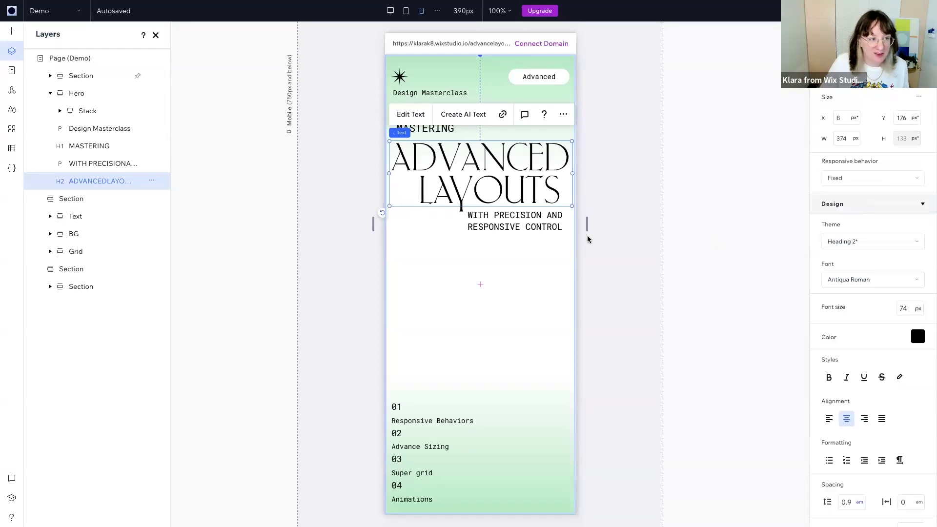
Review the WITH PRECISION AND RESPONSIVE CONTROL text's top margin unit options, and try to widen the mobile canvas.
click(545, 218)
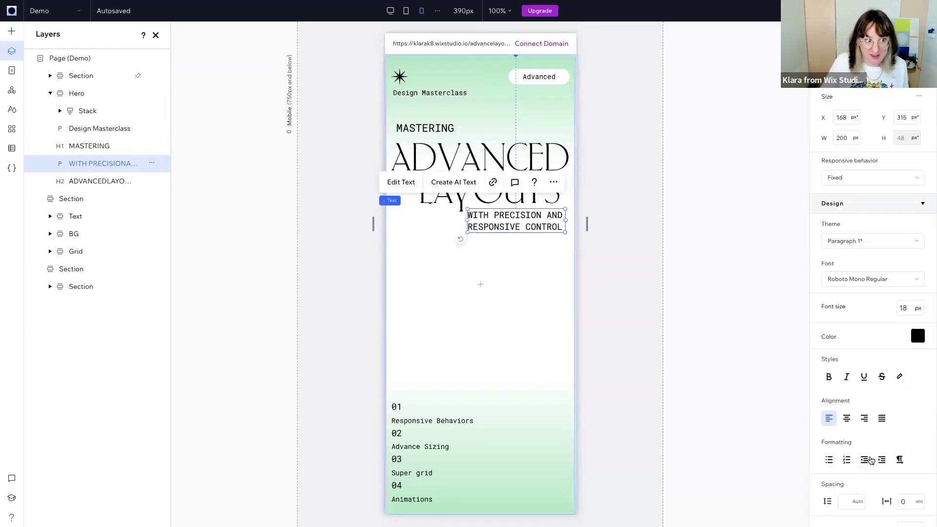
scroll(878, 444, down, 5)
click(877, 389)
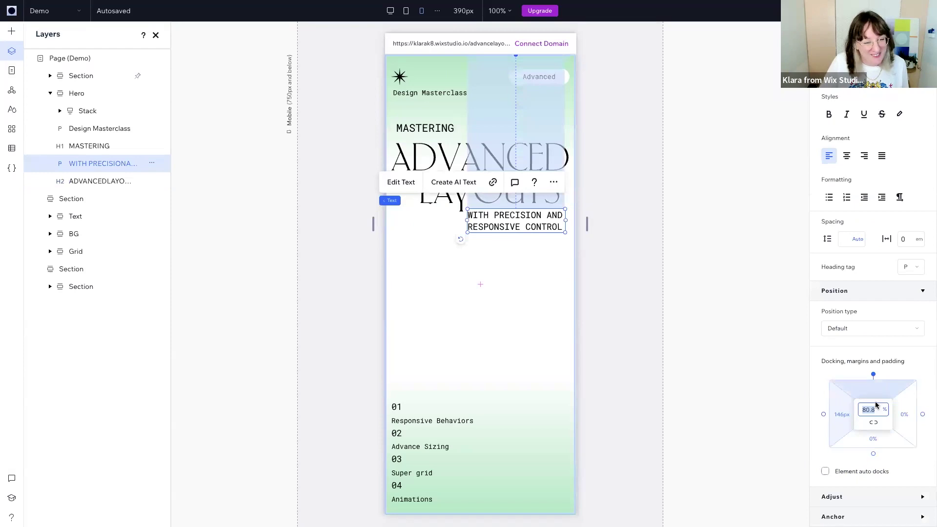
click(884, 409)
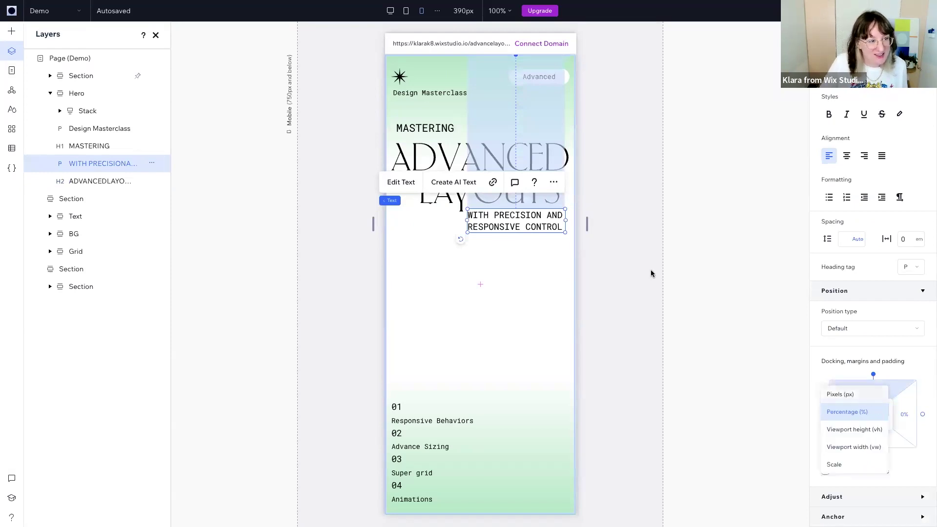
drag(586, 224, 743, 246)
click(561, 293)
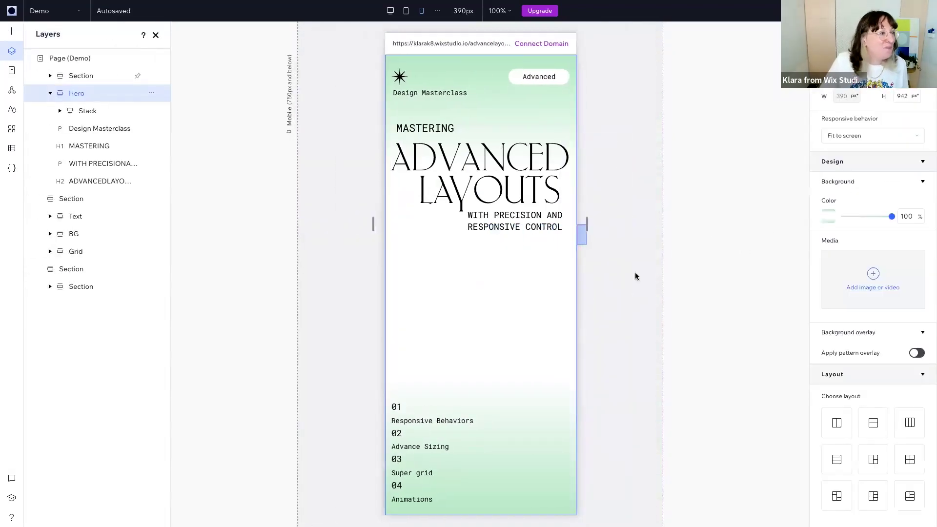
Switch to the desktop breakpoint, close the layers list, and select the image section below the hero.
click(390, 11)
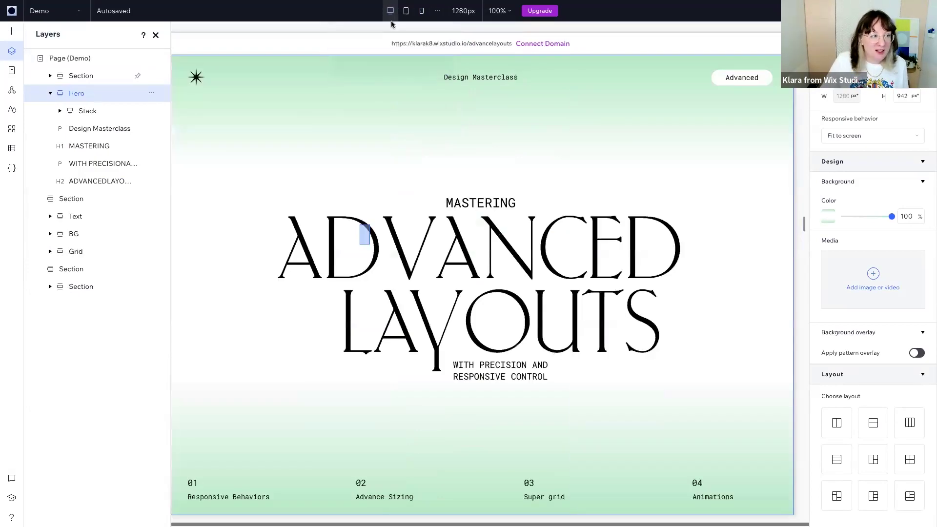
click(155, 35)
click(364, 234)
scroll(370, 272, down, 2)
scroll(370, 272, down, 6)
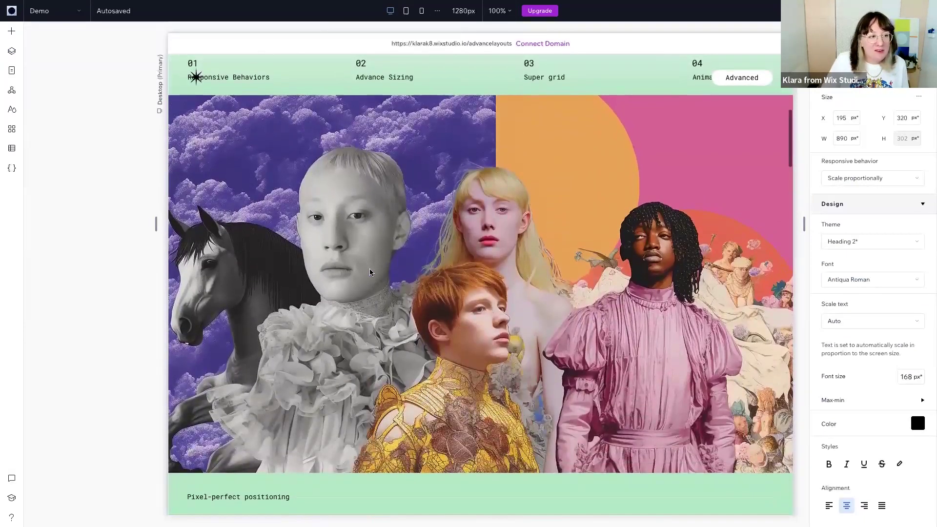
click(370, 272)
scroll(367, 269, down, 2)
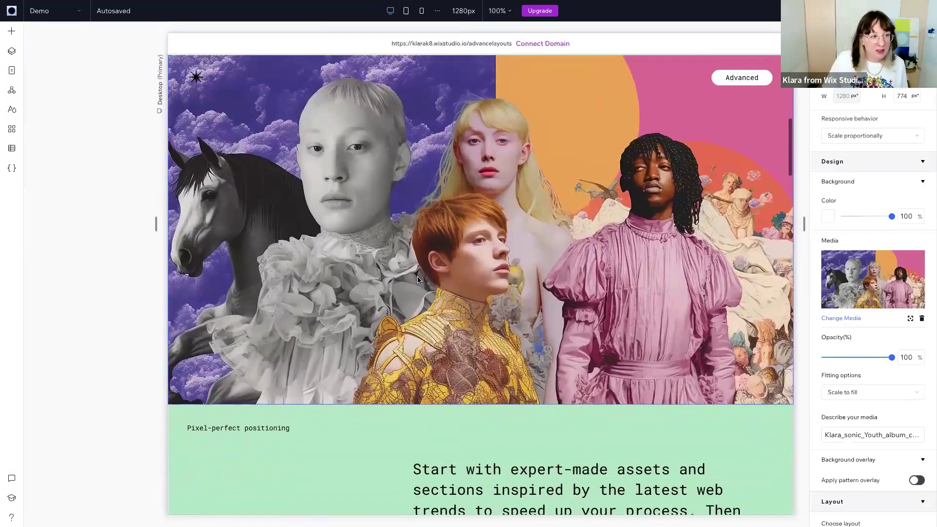
Examine the full-width image section and how it meets the hero and the green text section around it.
scroll(417, 278, up, 1)
scroll(417, 279, down, 2)
scroll(417, 278, up, 2)
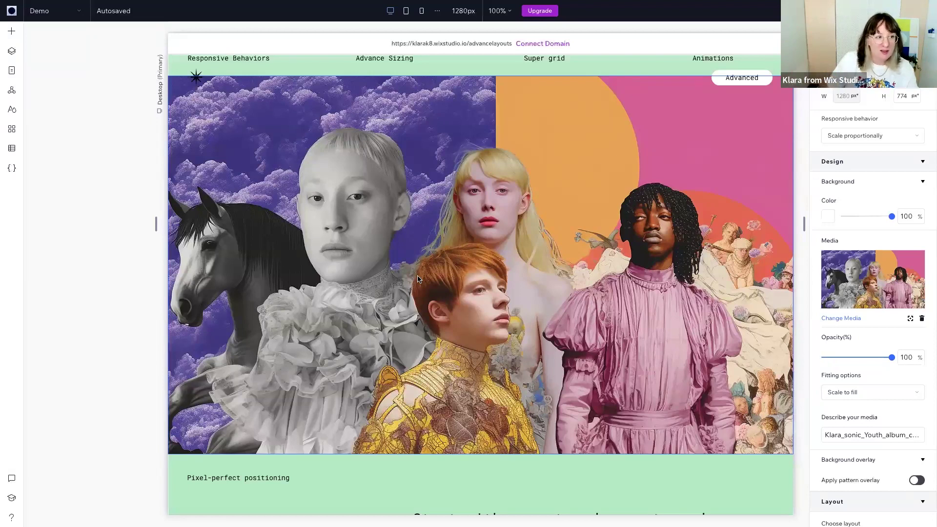
scroll(464, 245, up, 2)
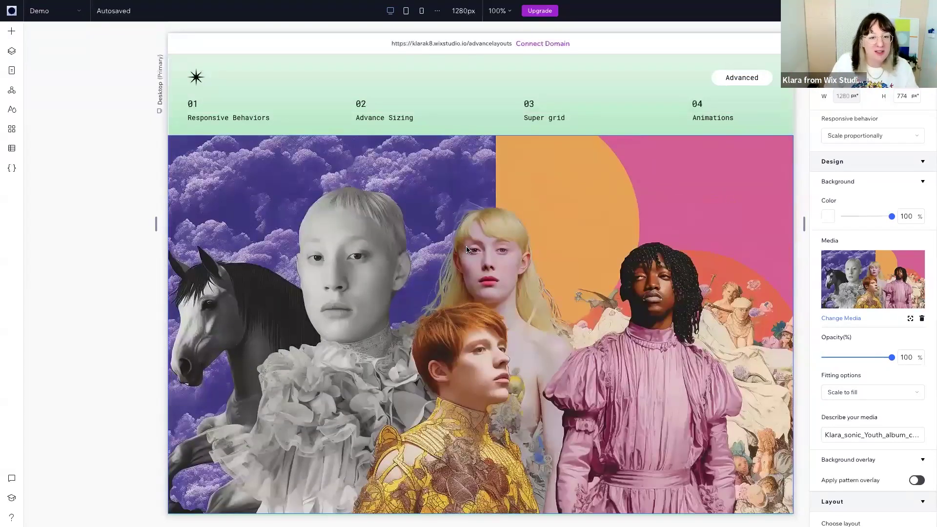
scroll(497, 255, down, 2)
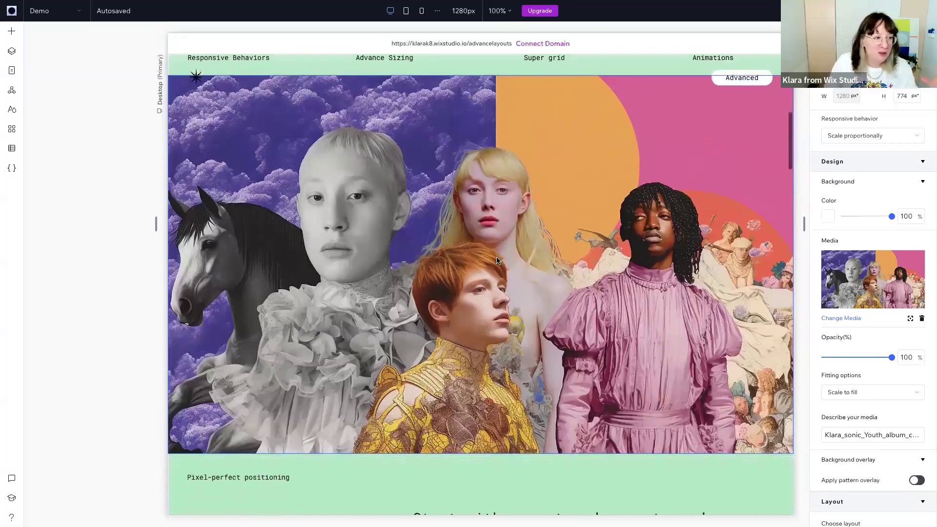
scroll(490, 261, up, 3)
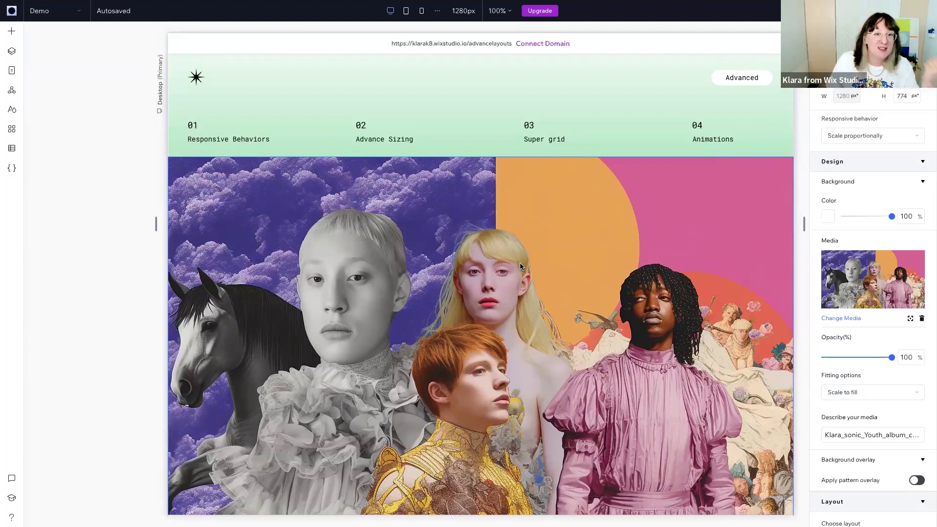
scroll(527, 281, right, 1)
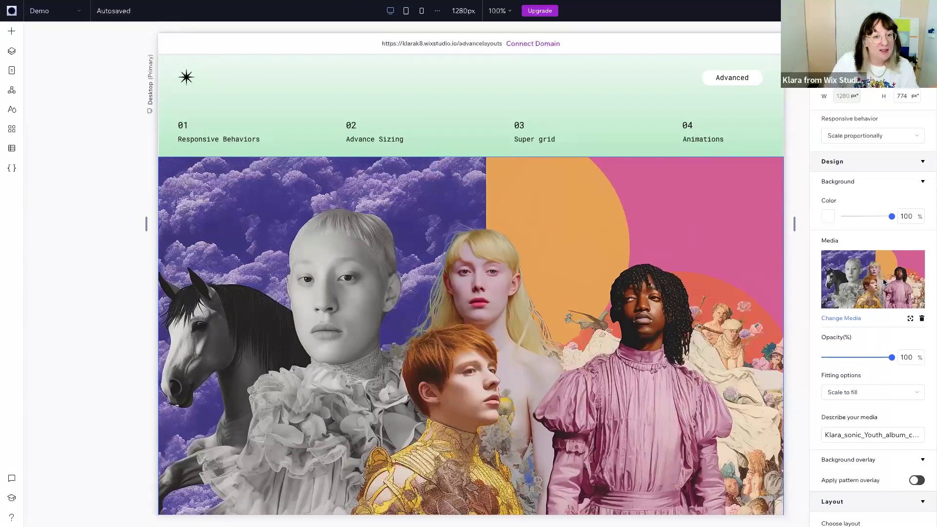
scroll(555, 247, down, 1)
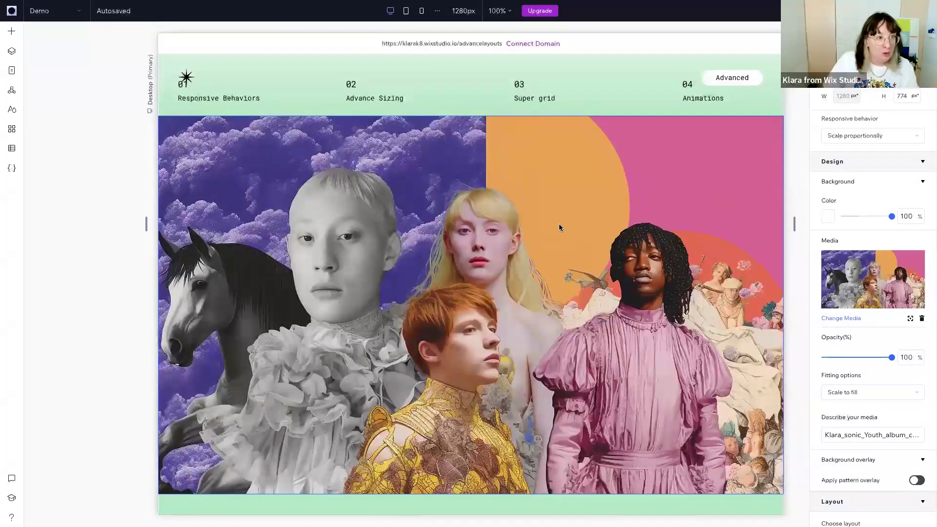
Apply the Parallax scroll effect to the background image of the section below the hero.
click(626, 204)
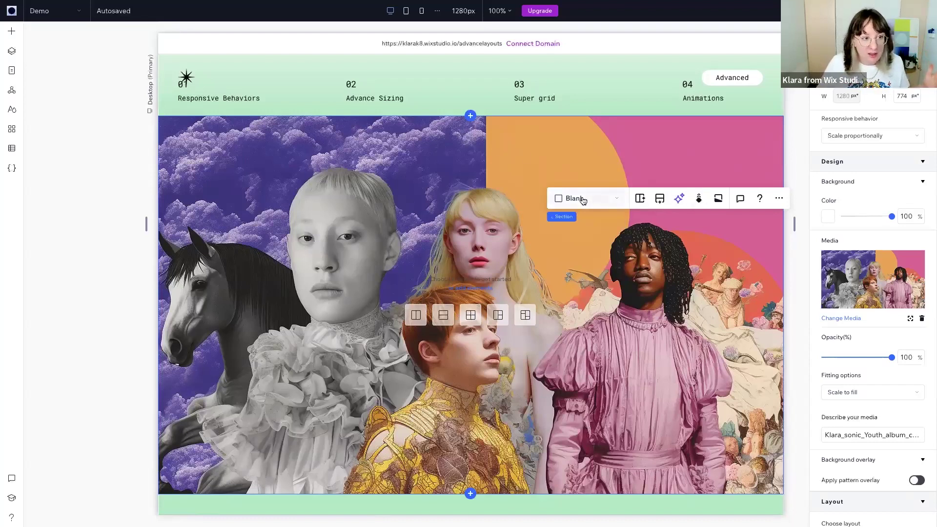
click(699, 200)
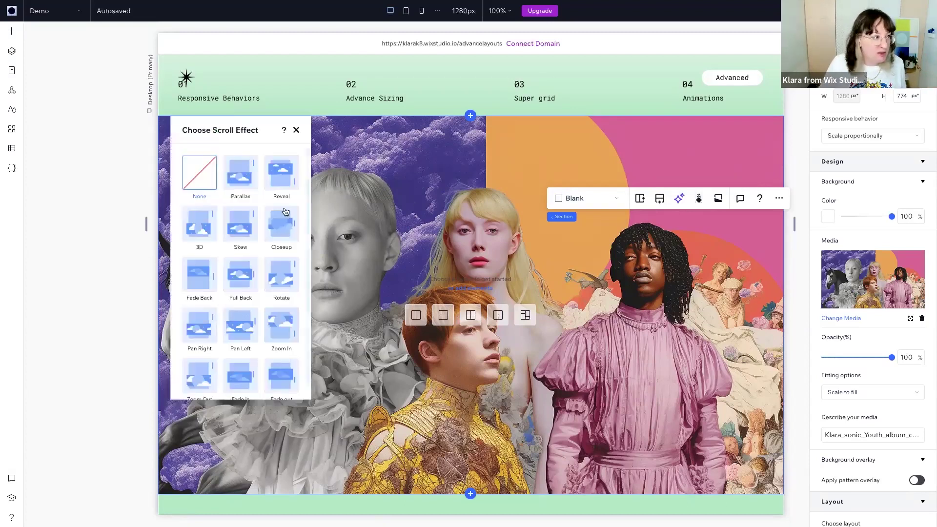
click(238, 172)
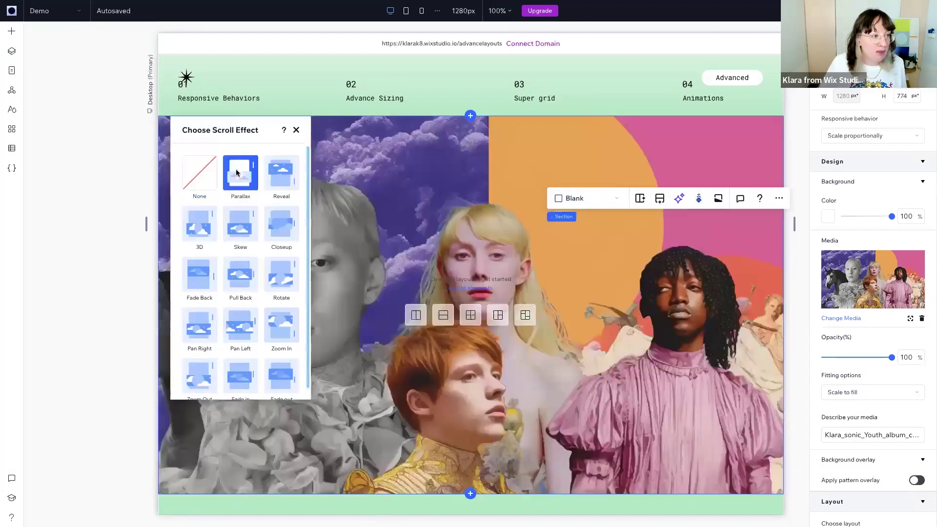
Preview the desktop page and examine how the image section's background moves while scrolling past the hero.
scroll(584, 172, down, 3)
scroll(581, 174, up, 5)
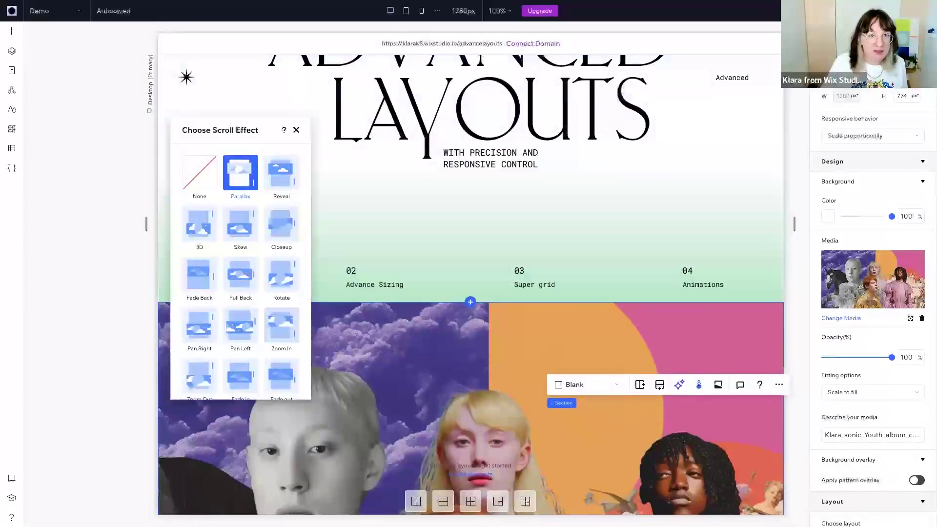
key(super+p)
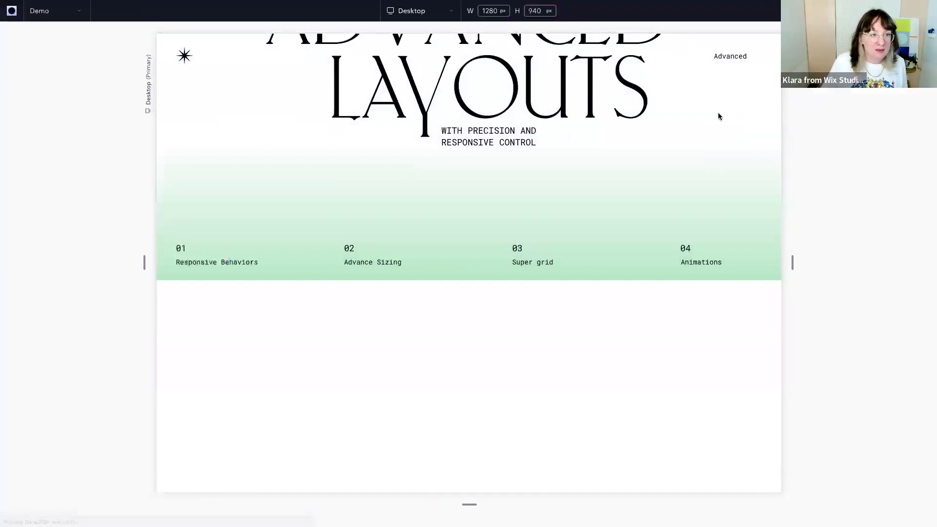
scroll(718, 113, down, 6)
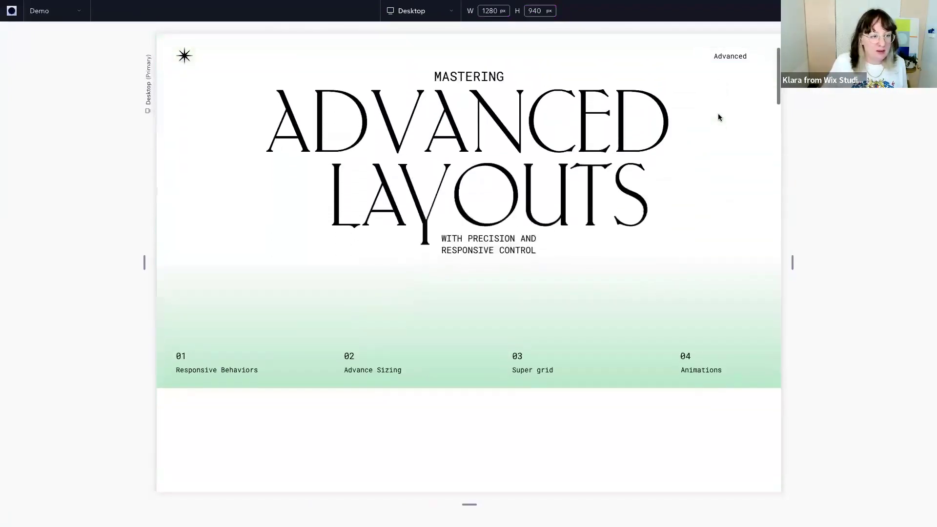
scroll(718, 117, down, 4)
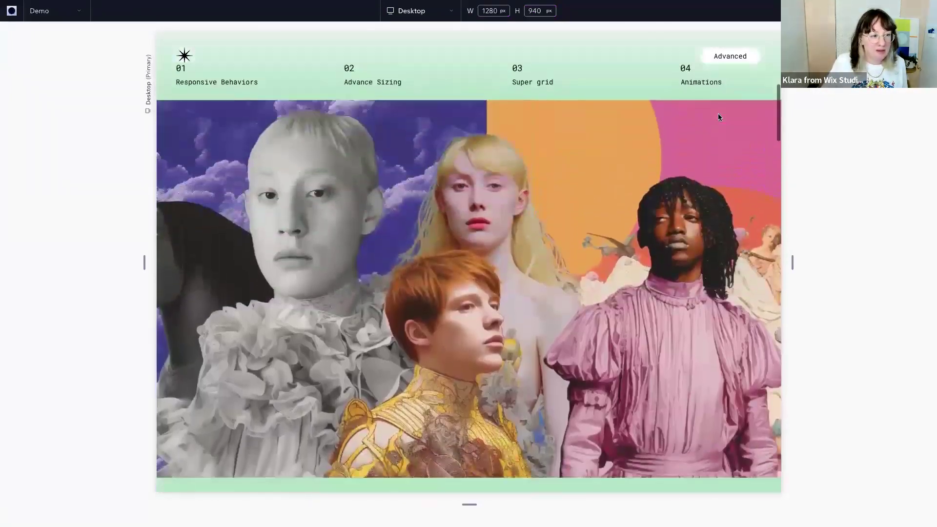
scroll(718, 117, up, 6)
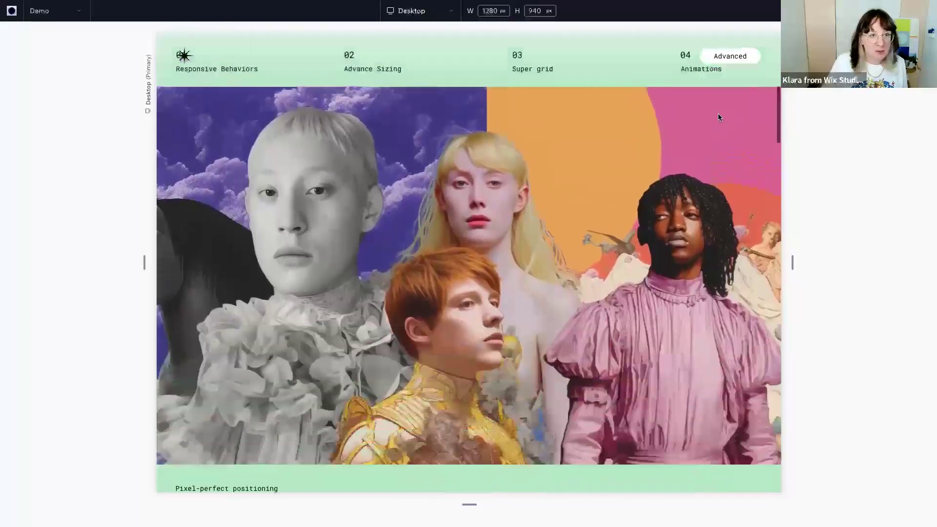
Review the Pixel-perfect positioning section in preview and return to the editor.
scroll(718, 117, down, 7)
scroll(718, 117, down, 3)
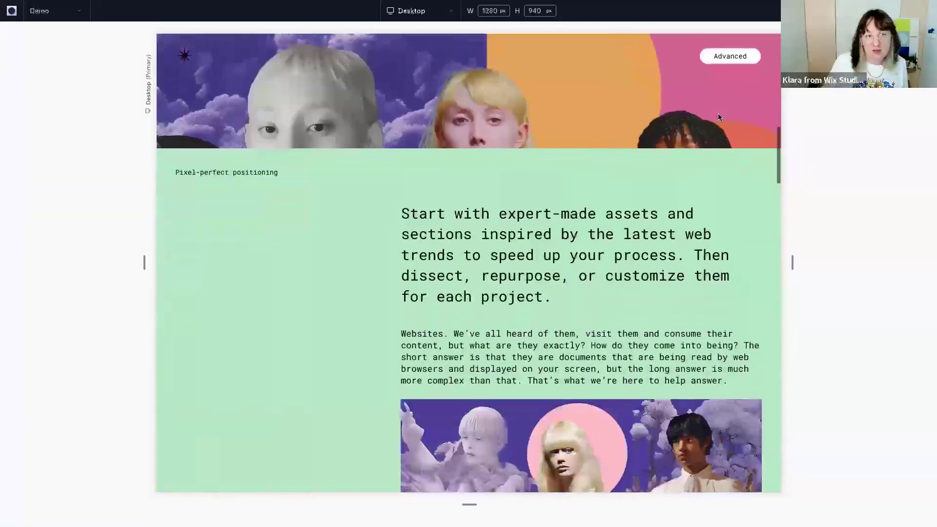
key(Escape)
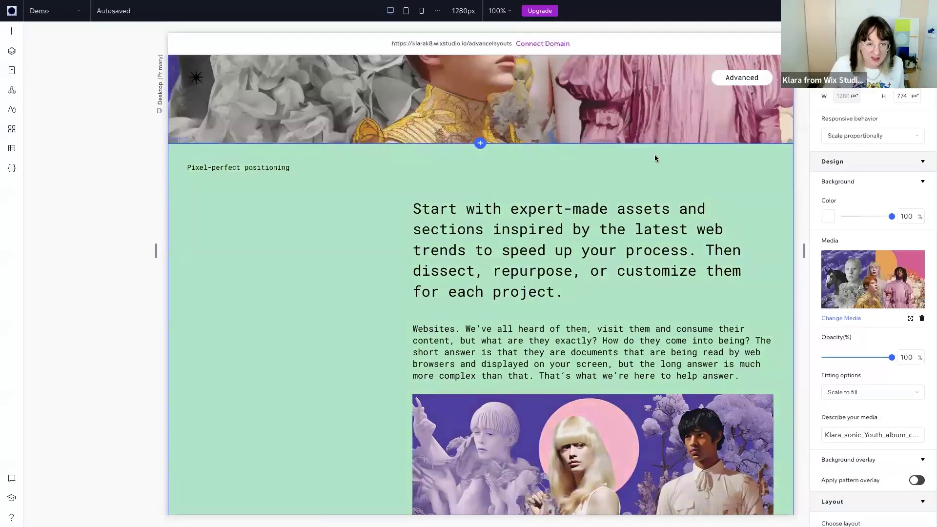
Narrow the desktop canvas to check how the Pixel-perfect positioning section's text and image scale, and select its large heading text.
scroll(654, 154, down, 1)
click(293, 202)
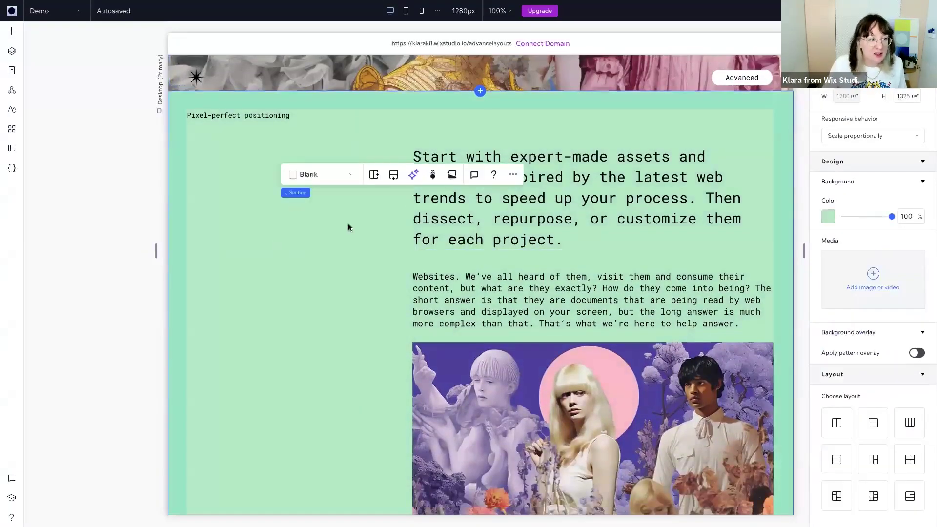
click(464, 247)
click(154, 252)
mouse_move(155, 251)
mouse_down()
mouse_move(66, 252)
mouse_move(229, 257)
mouse_move(31, 284)
mouse_move(42, 268)
mouse_move(166, 252)
mouse_up()
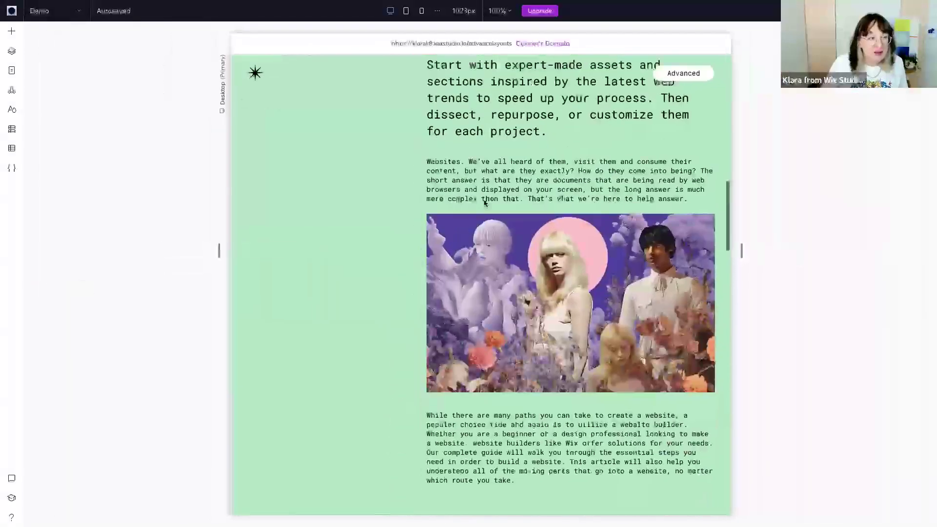
click(494, 241)
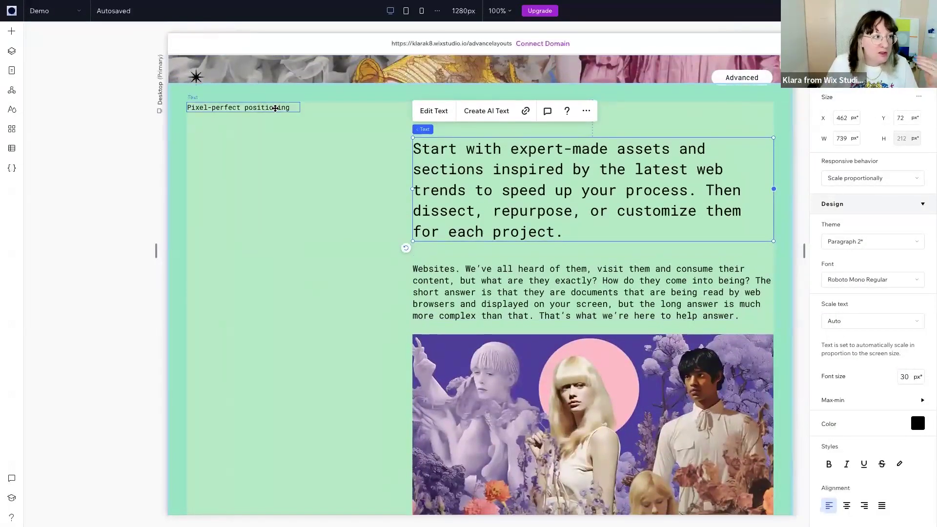
Set the responsive behavior of the "Pixel-perfect positioning" label to Hug and test it at another canvas width.
click(275, 108)
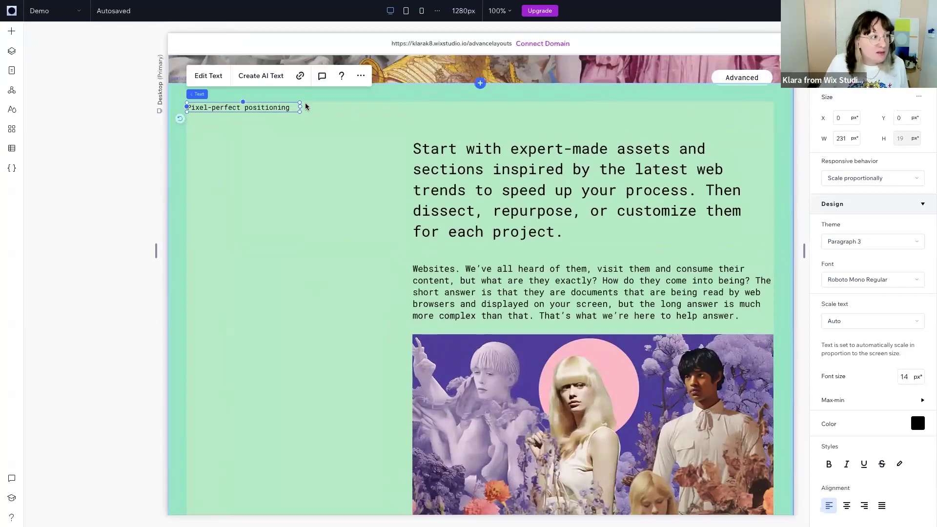
click(853, 178)
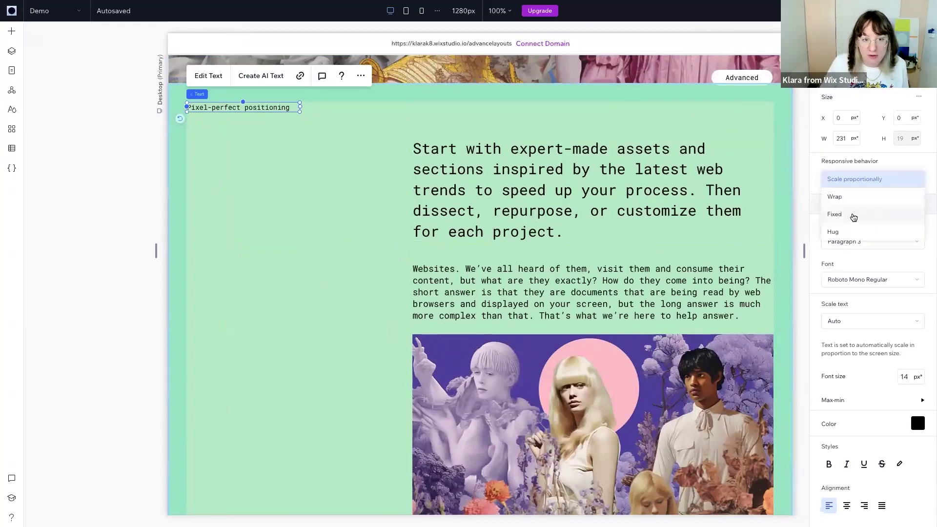
click(854, 215)
click(847, 179)
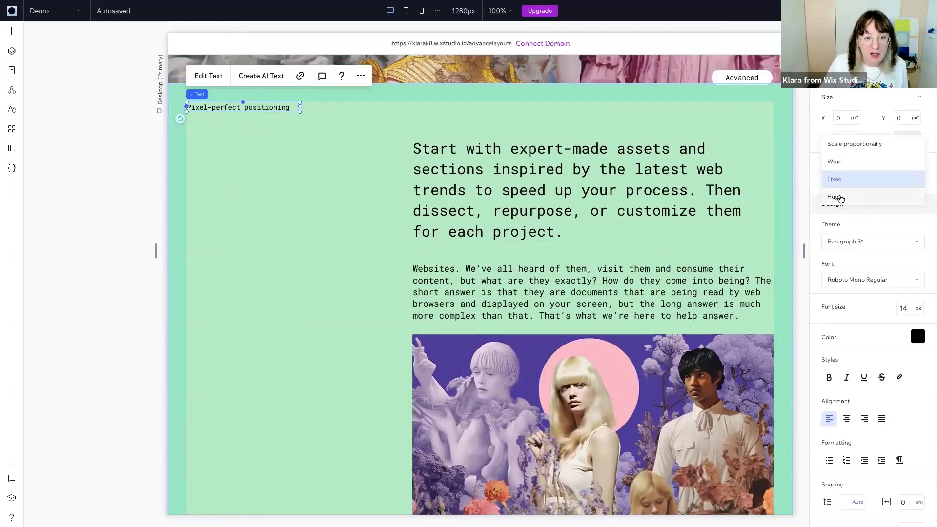
click(835, 197)
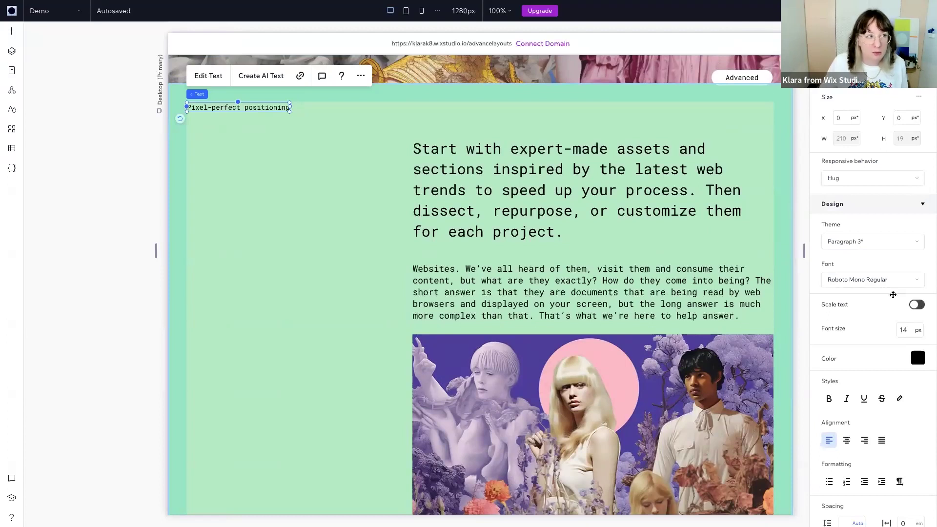
drag(157, 251, 98, 250)
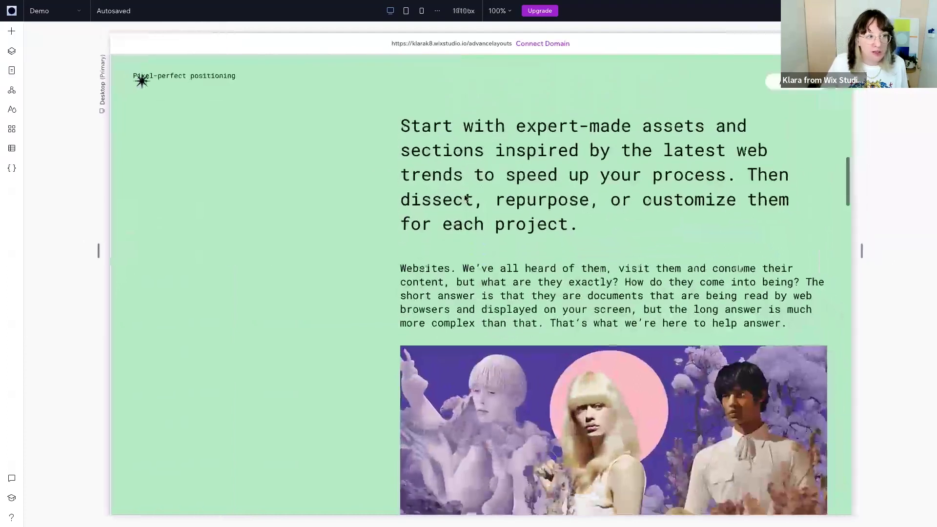
Test how the paragraph starting "Websites" scales with the canvas width and set its responsive behavior to Wrap.
click(576, 254)
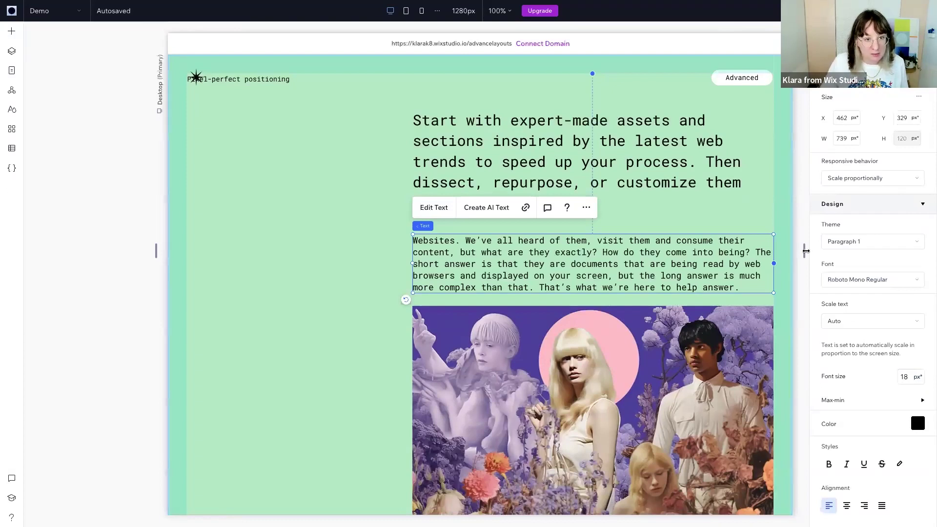
drag(803, 252, 779, 251)
click(678, 254)
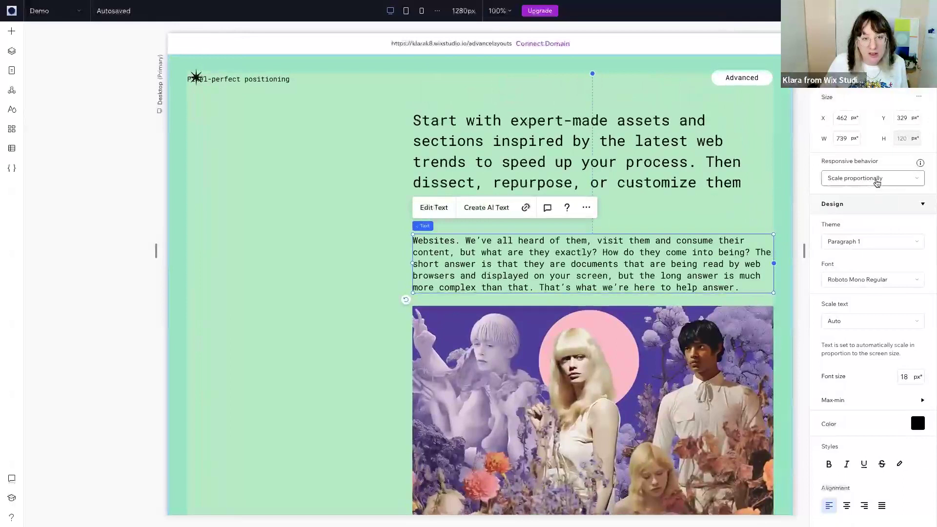
click(832, 180)
click(834, 196)
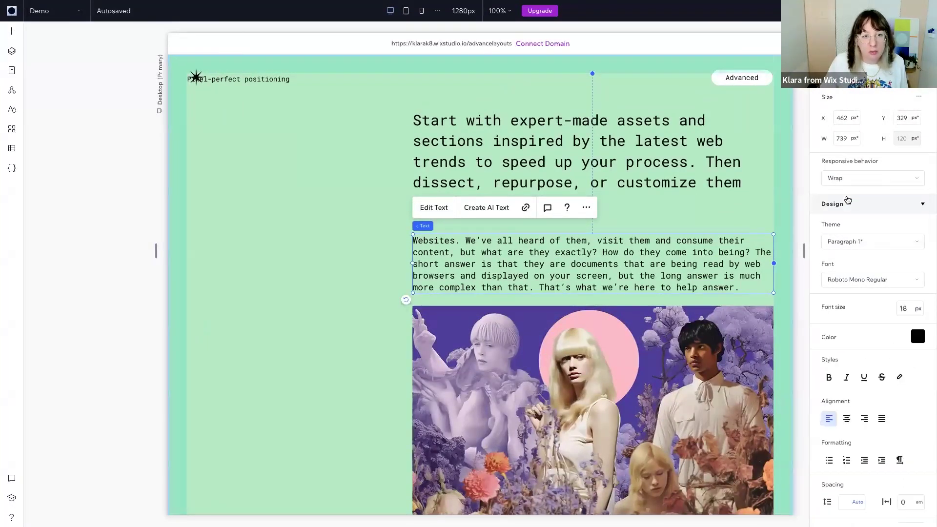
Set the responsive behavior of the paragraph below the image, starting "While there are many paths", to Wrap.
scroll(684, 271, down, 2)
scroll(683, 272, down, 4)
click(634, 351)
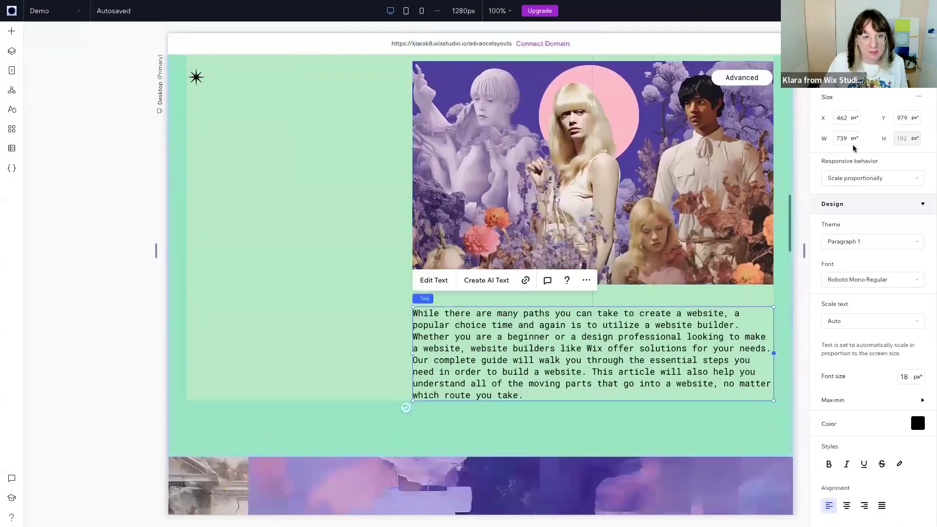
click(859, 178)
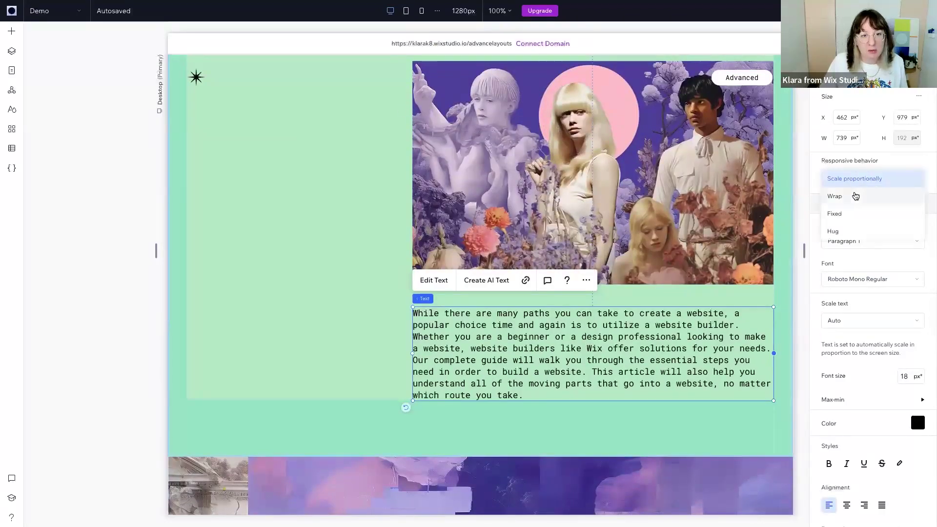
click(847, 197)
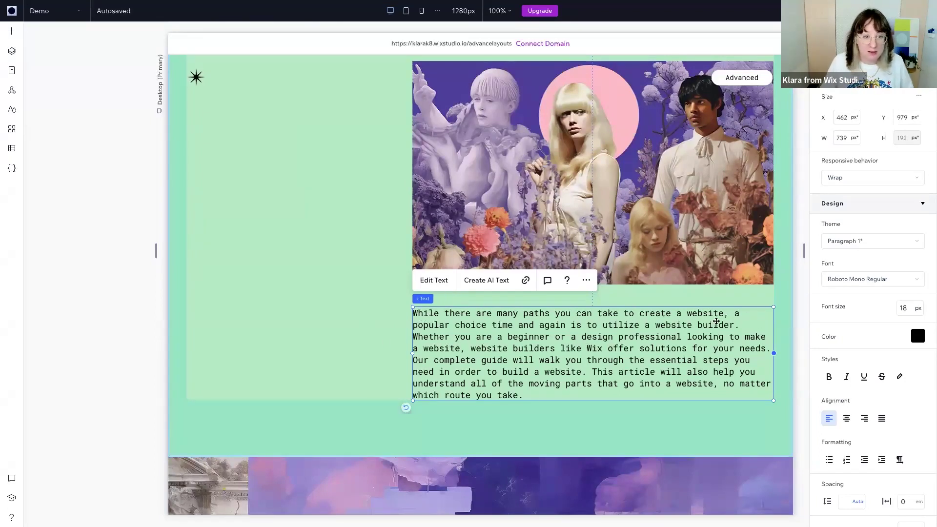
Narrow the canvas to about 1000 px and widen it again to examine how the wrapped paragraphs behave around the image.
scroll(763, 316, up, 1)
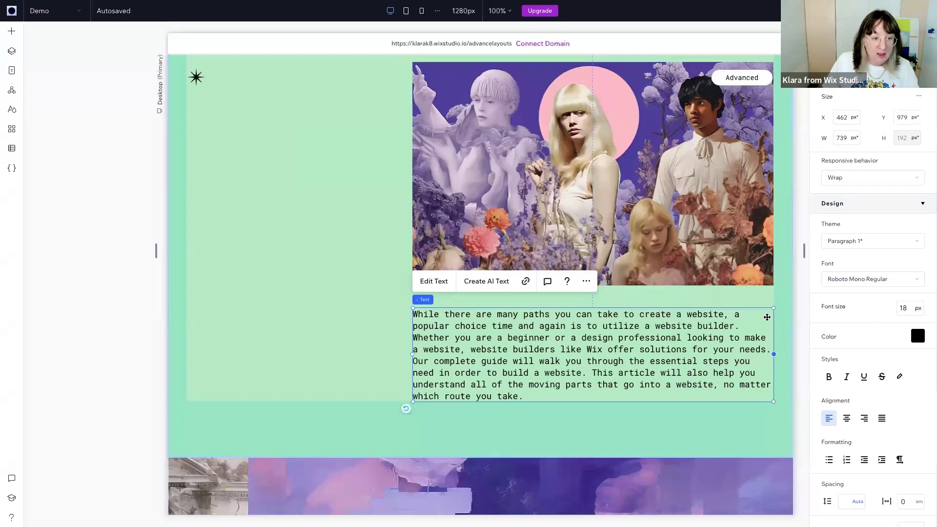
scroll(800, 252, up, 1)
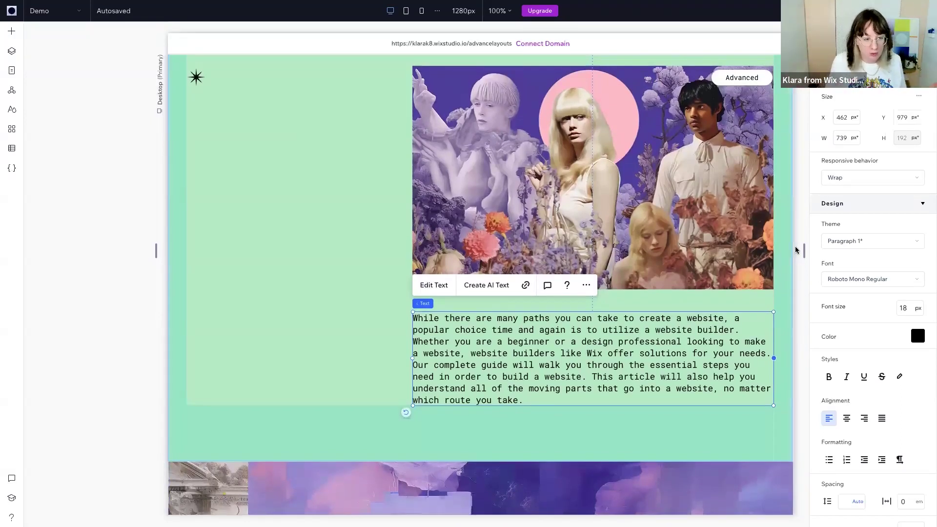
scroll(731, 226, up, 3)
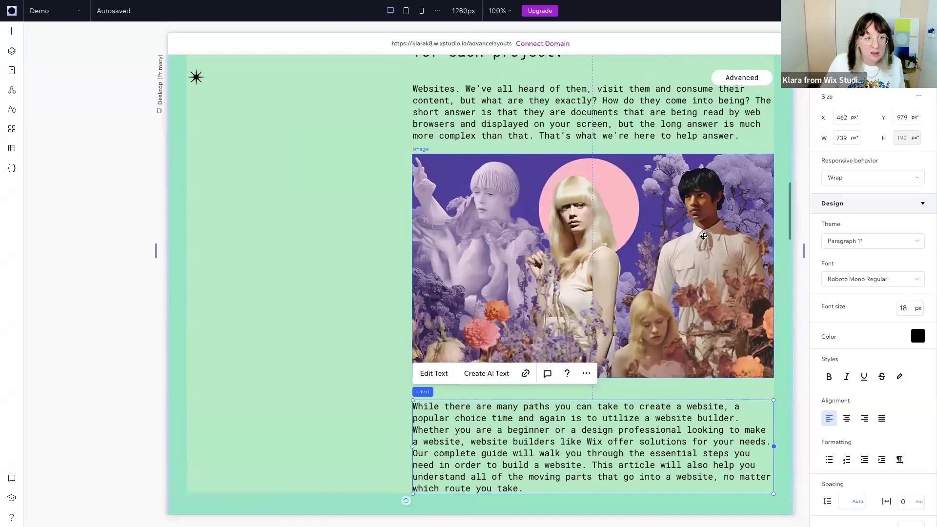
click(732, 226)
scroll(732, 225, up, 4)
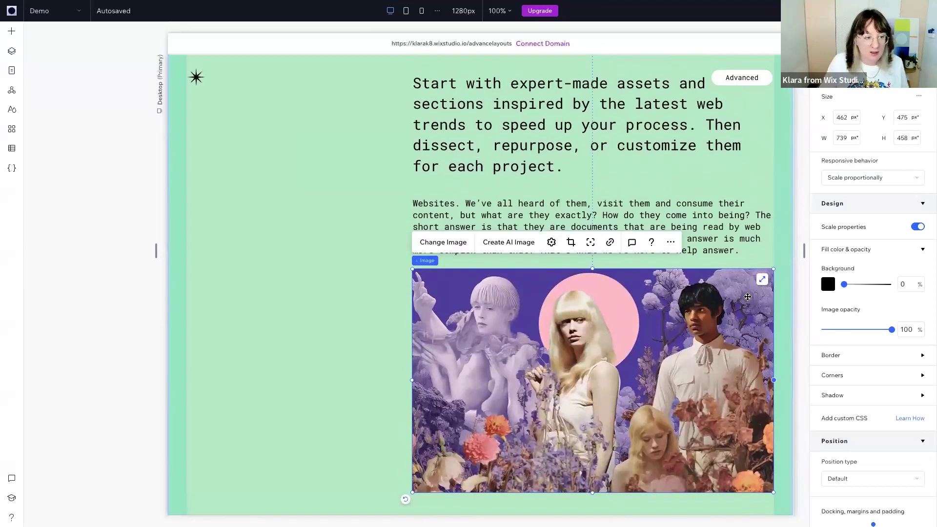
drag(804, 248, 714, 252)
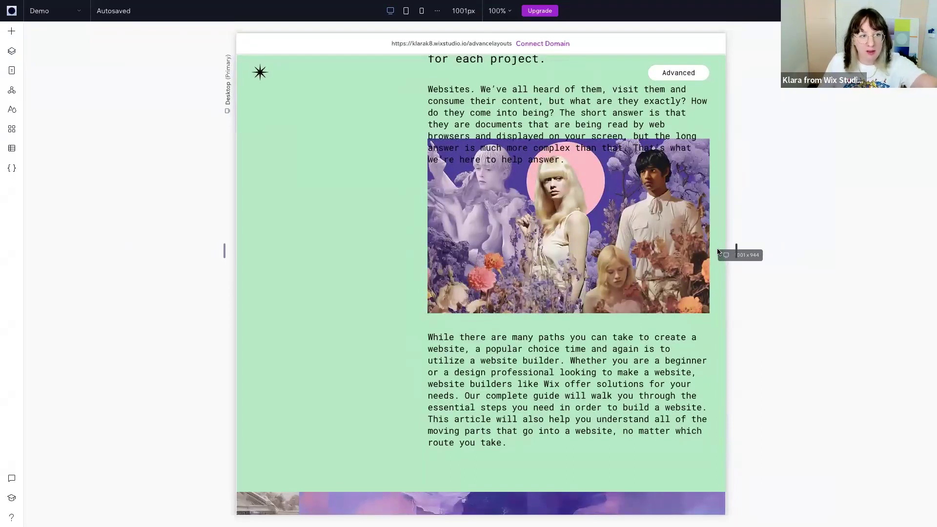
drag(739, 250, 827, 268)
scroll(906, 146, down, 5)
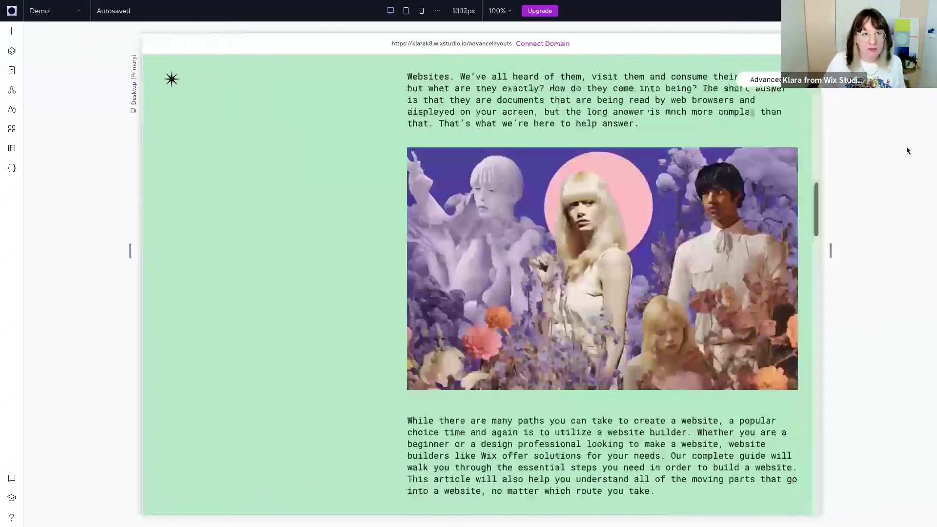
click(770, 119)
Stack the large heading text, the "Websites" paragraph, the image and the paragraph below it together.
scroll(771, 120, up, 2)
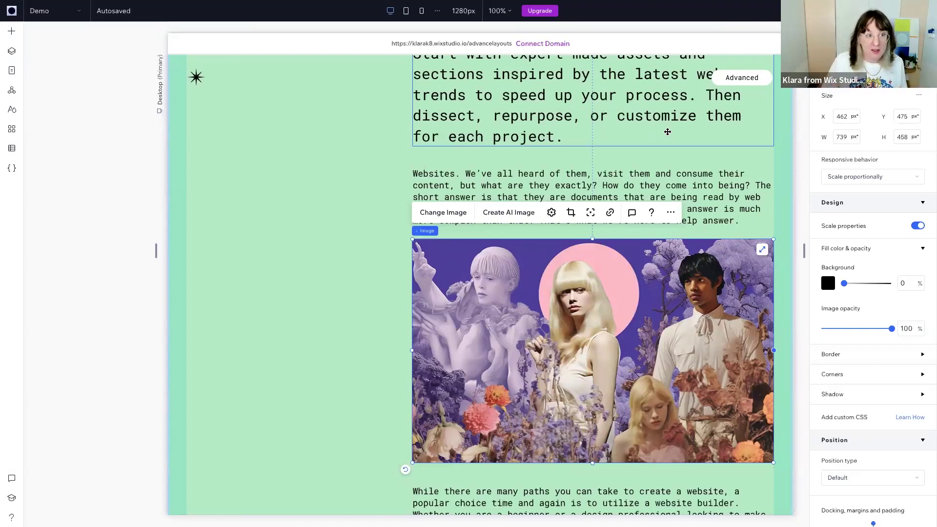
scroll(667, 133, up, 1)
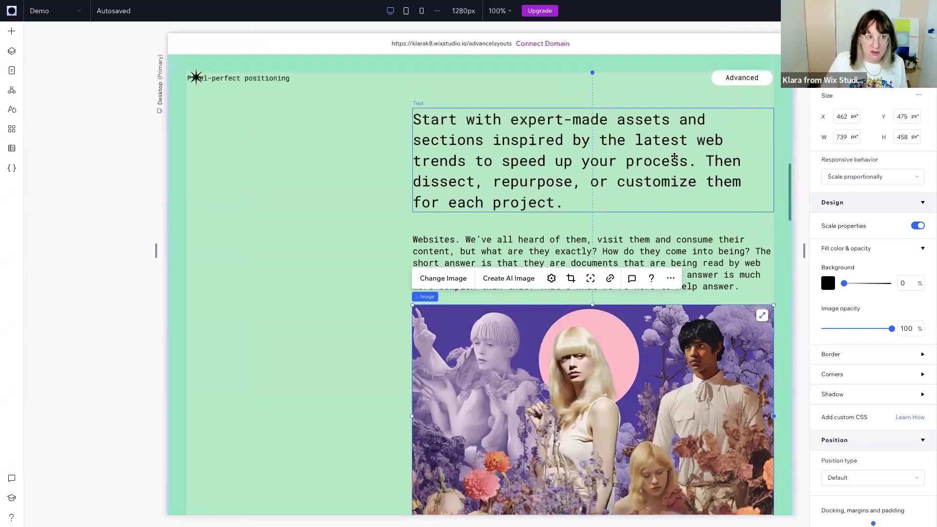
click(680, 180)
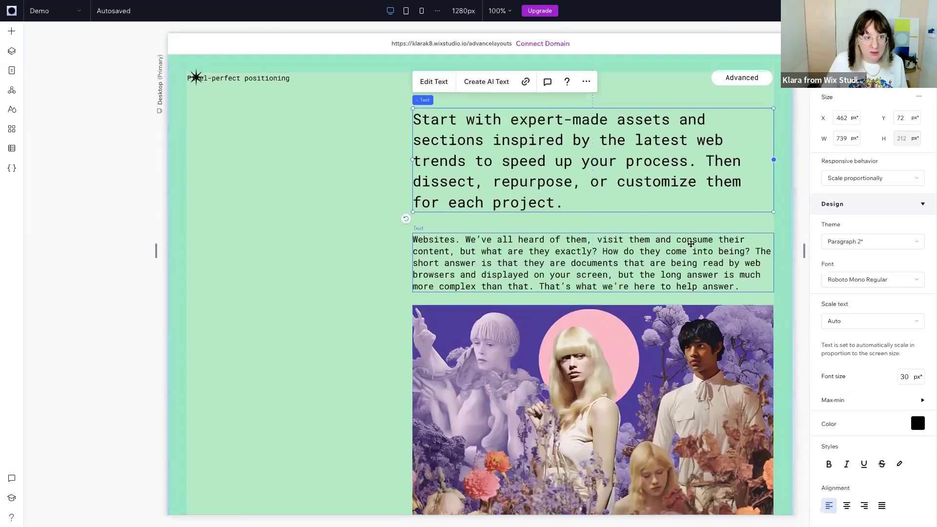
click(677, 315)
scroll(673, 366, down, 3)
click(678, 422)
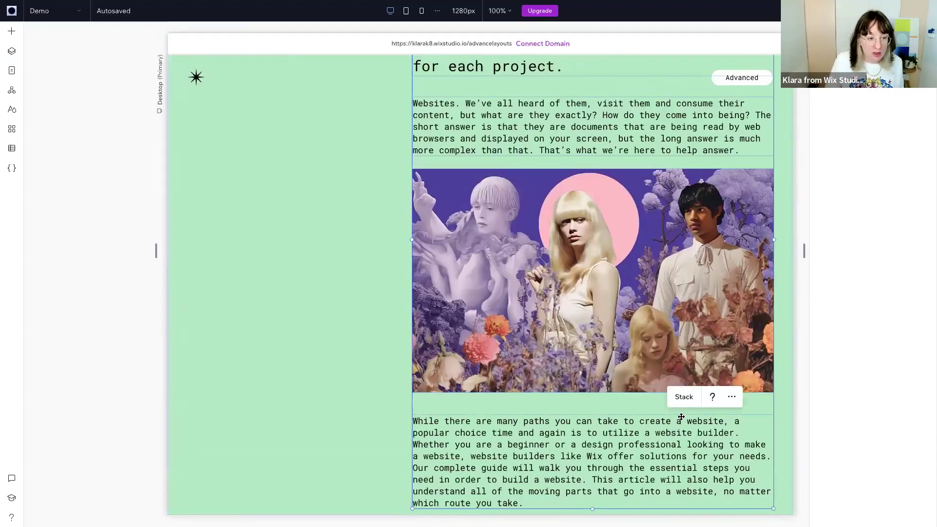
click(686, 399)
Resize the desktop canvas wider and narrower to check the spacing between the stacked texts and image.
scroll(800, 249, down, 1)
scroll(800, 249, up, 3)
mouse_move(802, 251)
mouse_down()
mouse_move(727, 246)
mouse_move(810, 250)
mouse_up()
drag(913, 262, 659, 239)
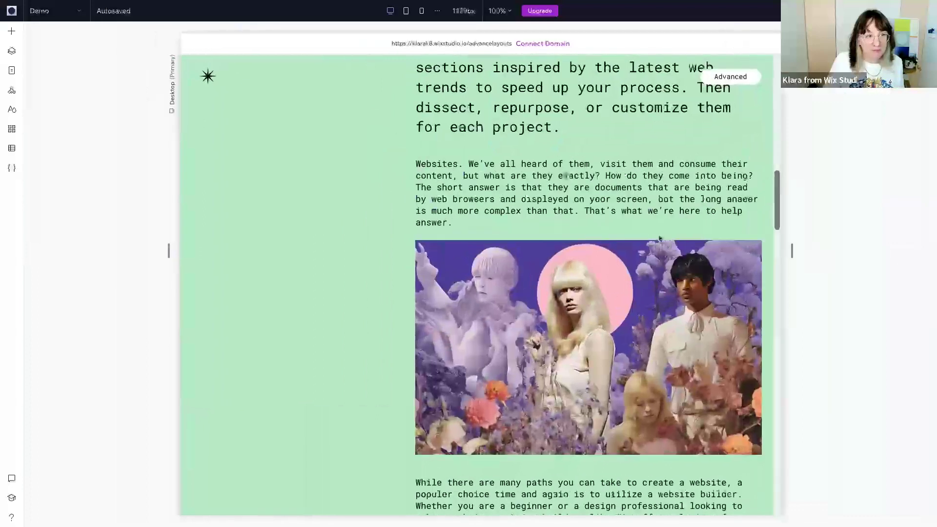
Switch to the tablet breakpoint, resize its canvas, and compare the font sizes of the heading text and the "Websites" paragraph.
click(406, 11)
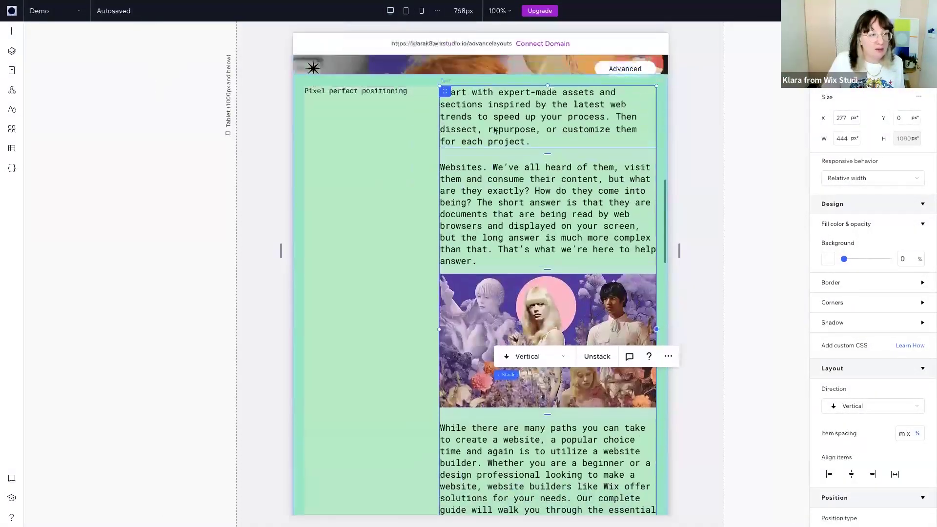
mouse_move(681, 252)
mouse_down()
mouse_move(776, 257)
mouse_move(669, 245)
mouse_up()
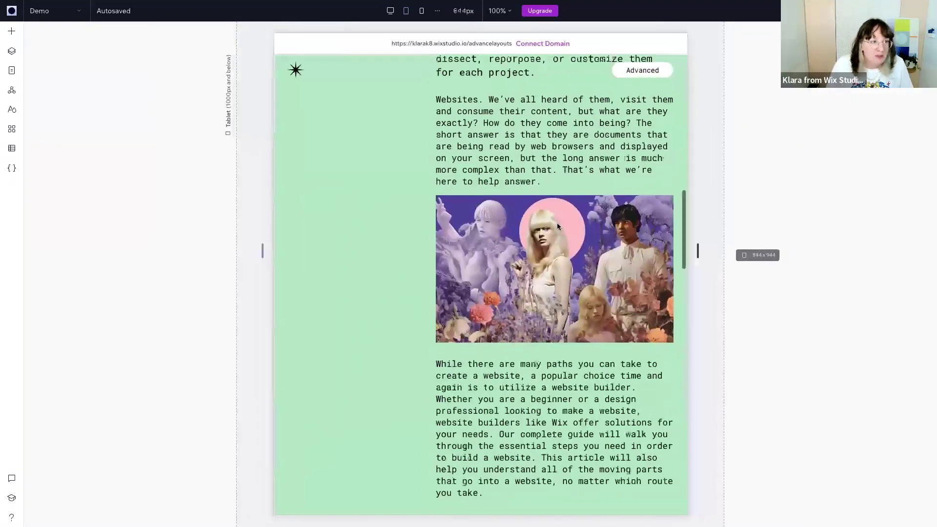
click(491, 112)
click(491, 111)
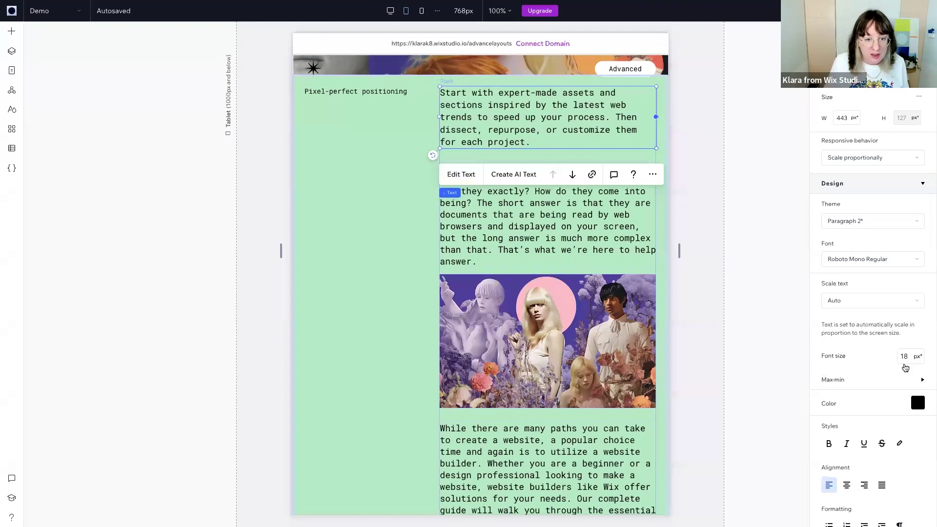
click(566, 230)
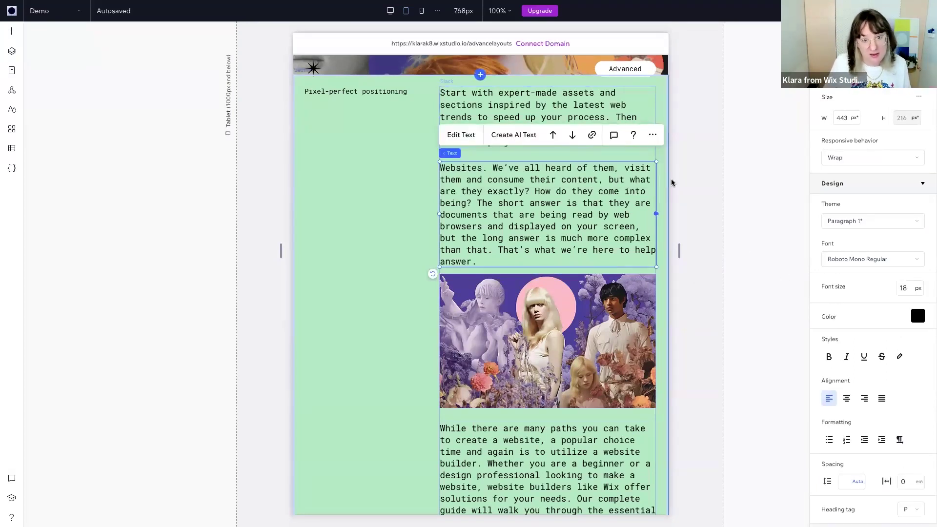
Return to the desktop breakpoint, widen the canvas to check the stacked content, and inspect the large heading's text settings.
click(390, 12)
drag(802, 253, 879, 265)
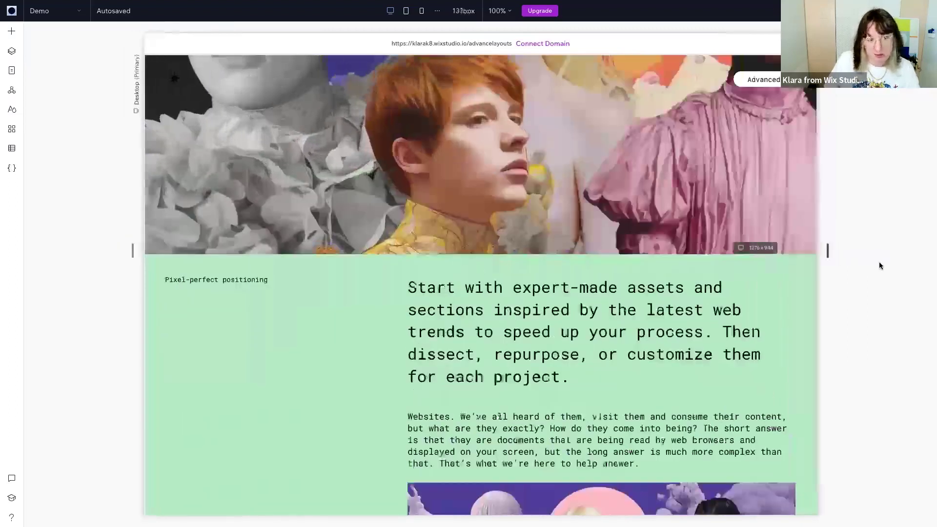
scroll(841, 258, down, 5)
click(703, 235)
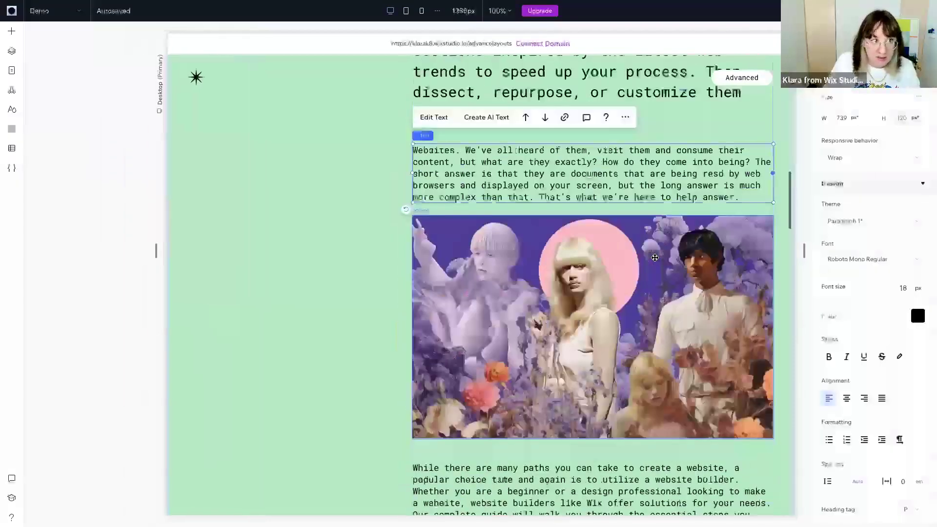
scroll(654, 257, up, 3)
click(650, 197)
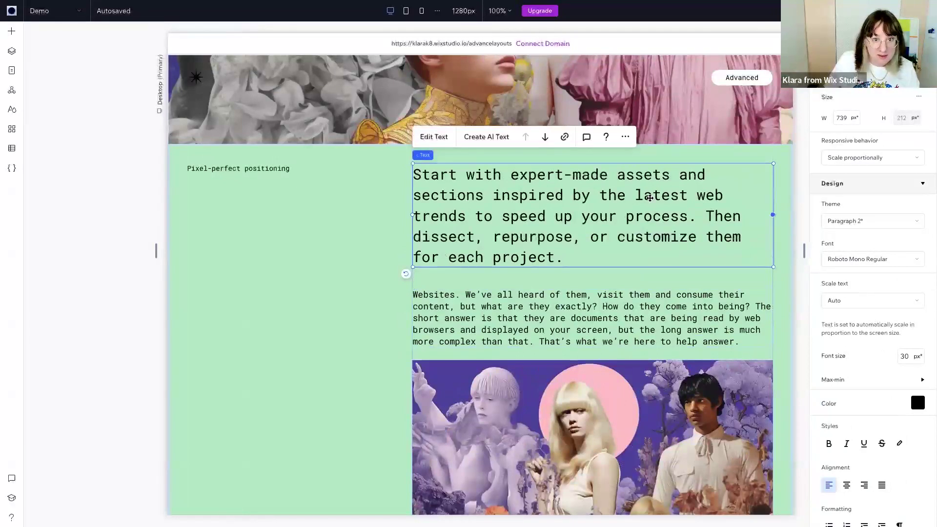
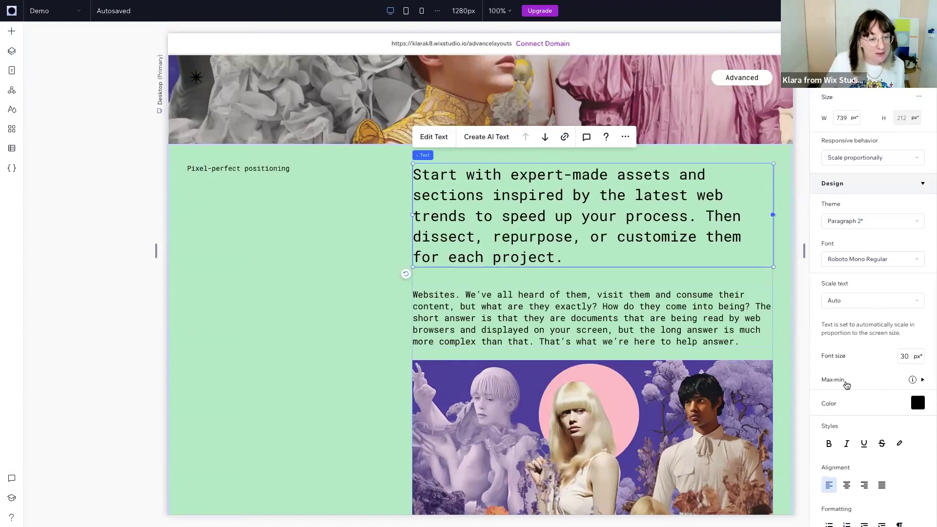
Limit the large heading text's automatic scaling to a minimum font size of 24 px.
click(922, 379)
click(914, 401)
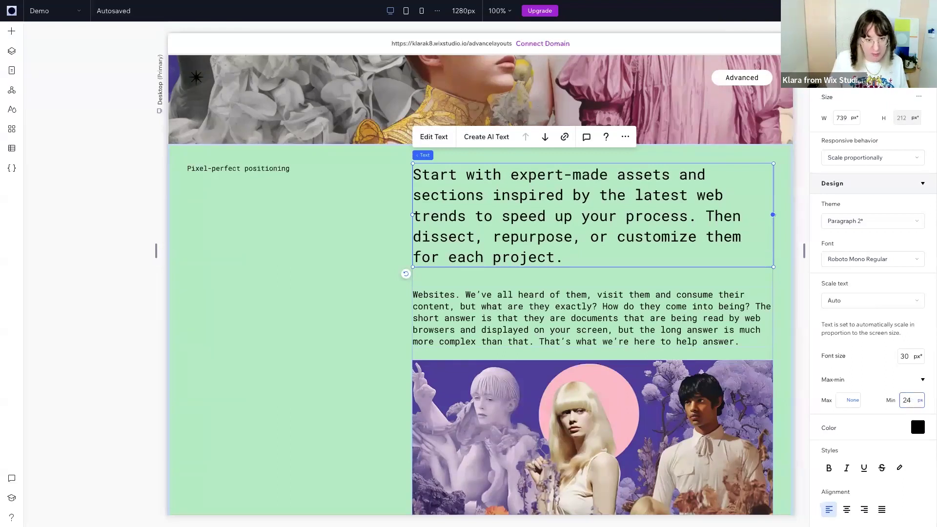
key(Return)
Check the heading's font size on a narrower desktop canvas and on the tablet breakpoint, and return to the desktop breakpoint.
drag(804, 251, 770, 251)
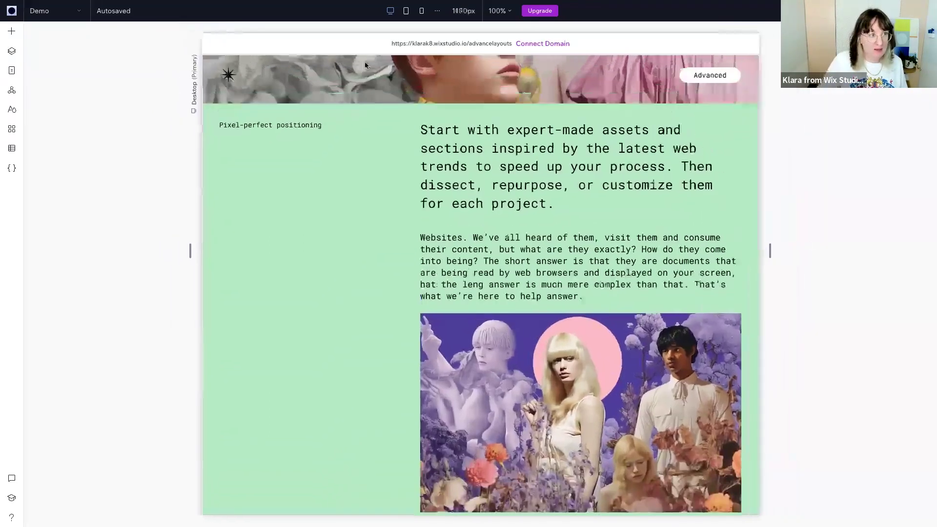
click(405, 11)
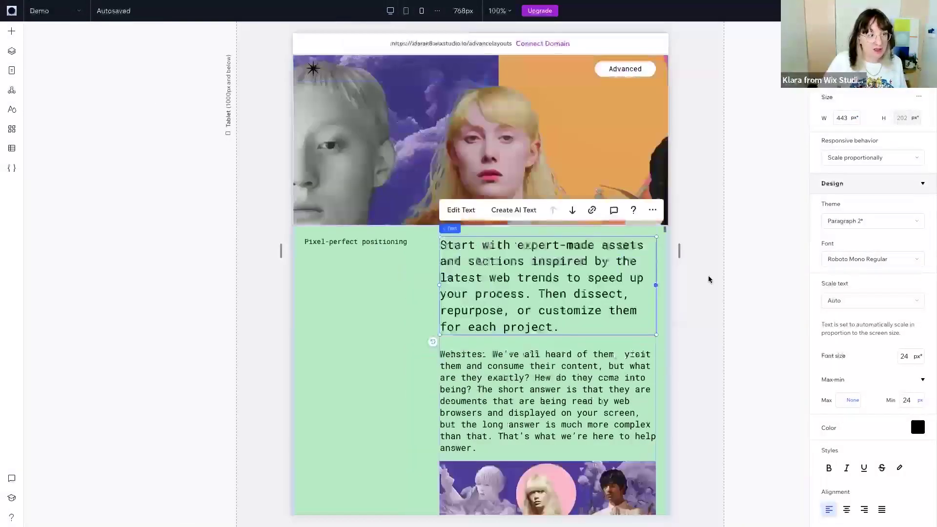
drag(678, 251, 717, 251)
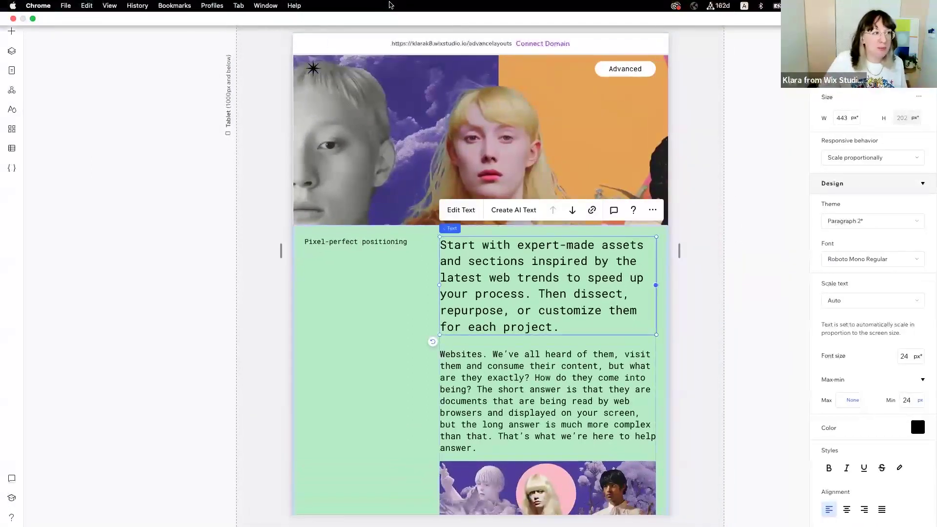
scroll(399, 27, up, 10)
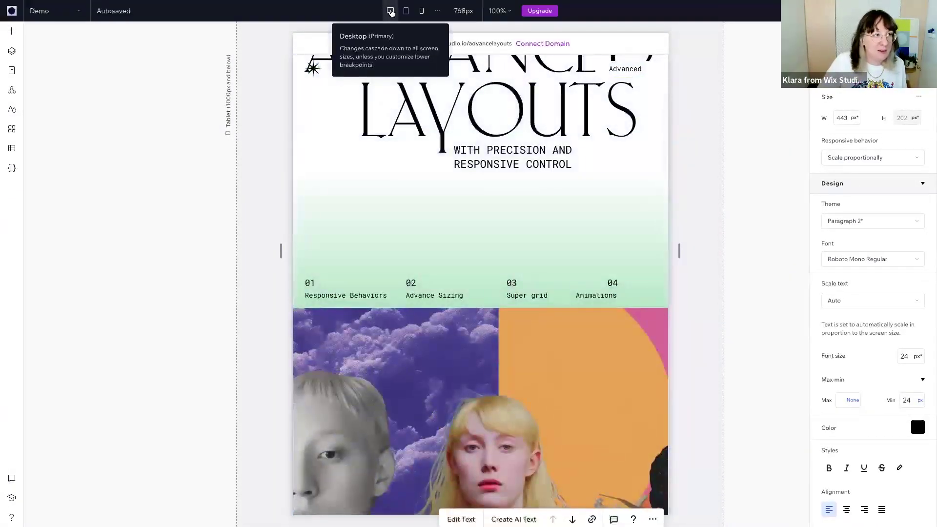
click(390, 11)
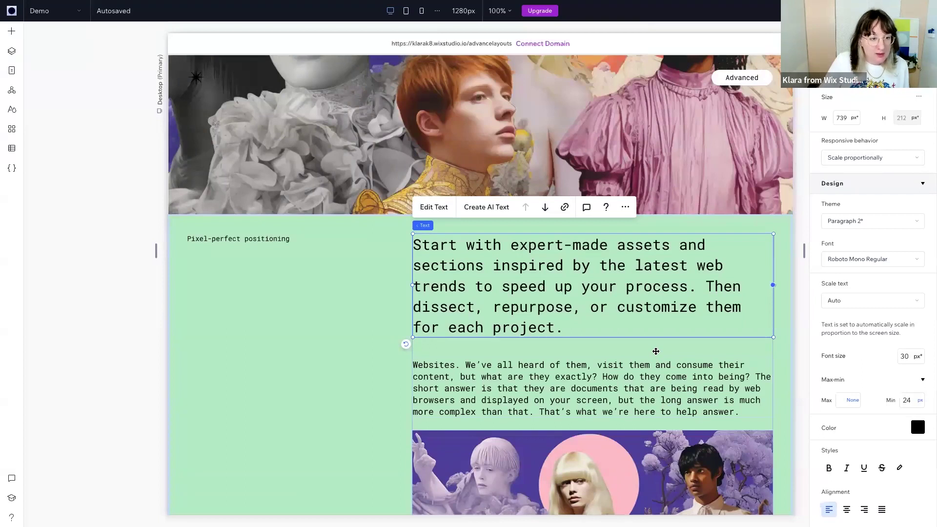
Inspect the stack and its section, and narrow the desktop canvas to check how the stacked content scales.
click(606, 356)
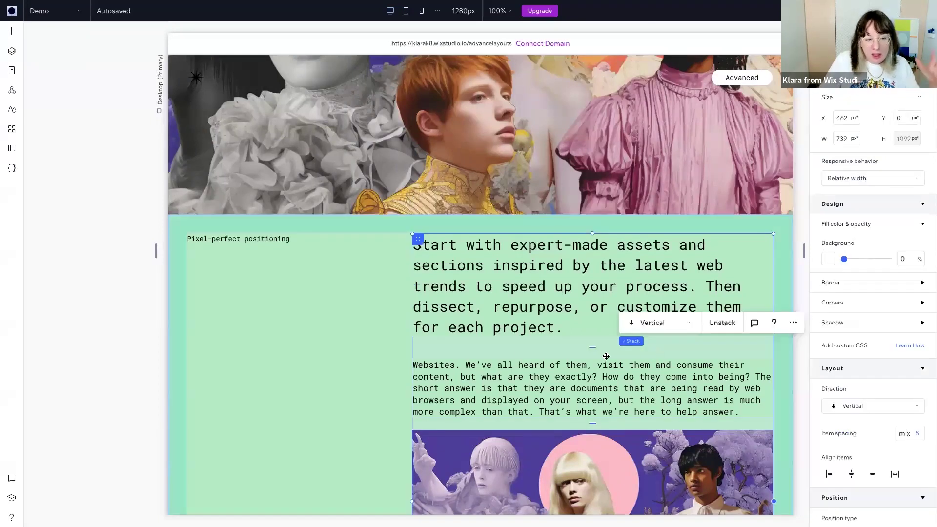
click(367, 350)
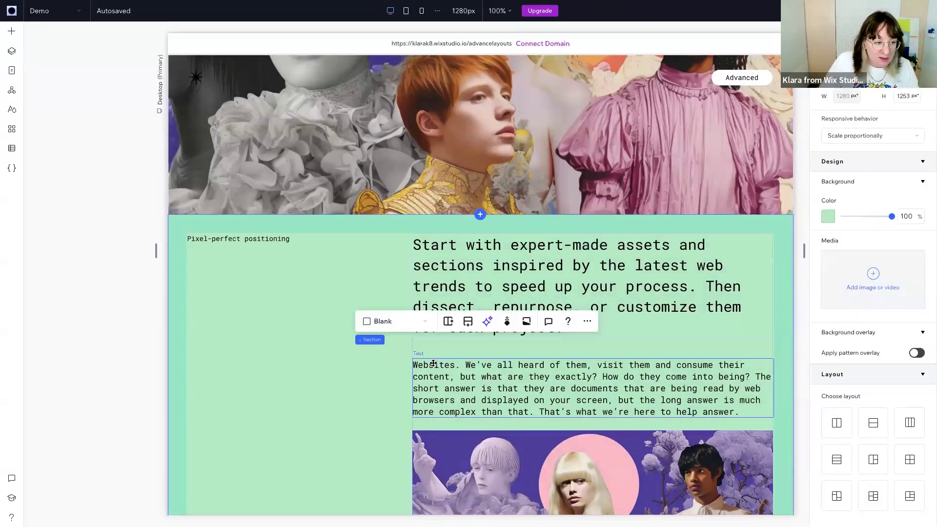
drag(157, 249, 239, 286)
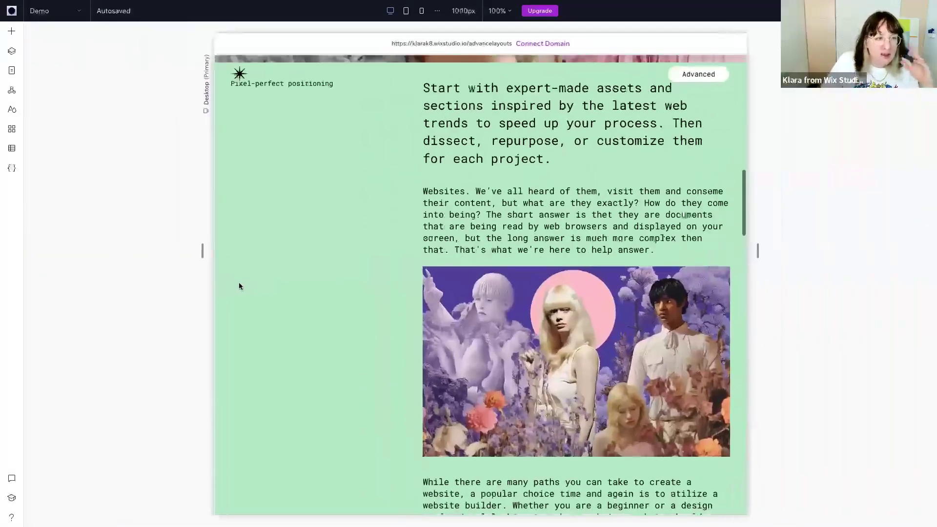
click(304, 281)
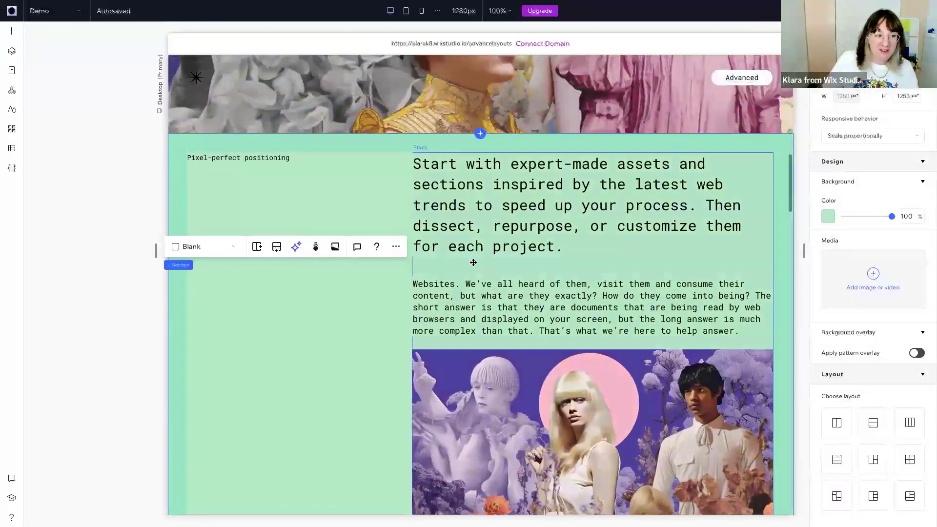
Turn on advanced sizing for the stack and set its width to 60%.
click(470, 265)
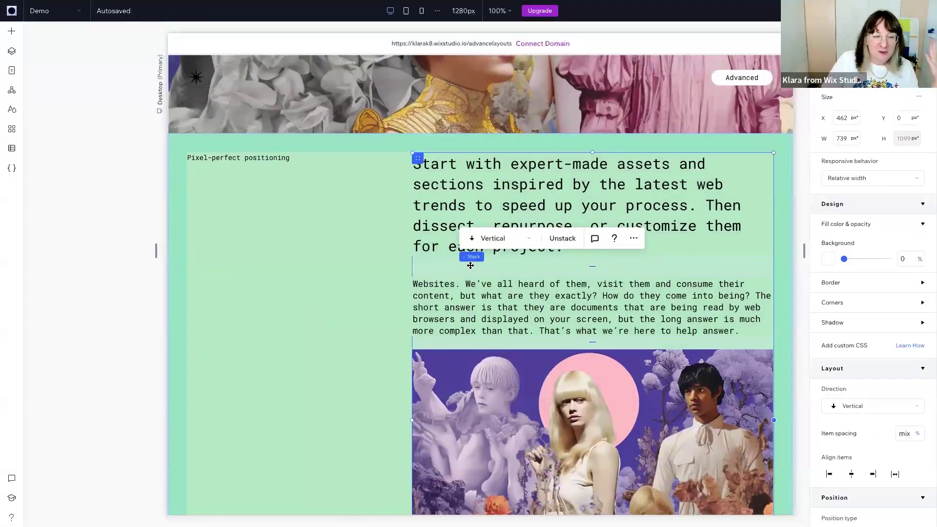
scroll(468, 267, right, 1)
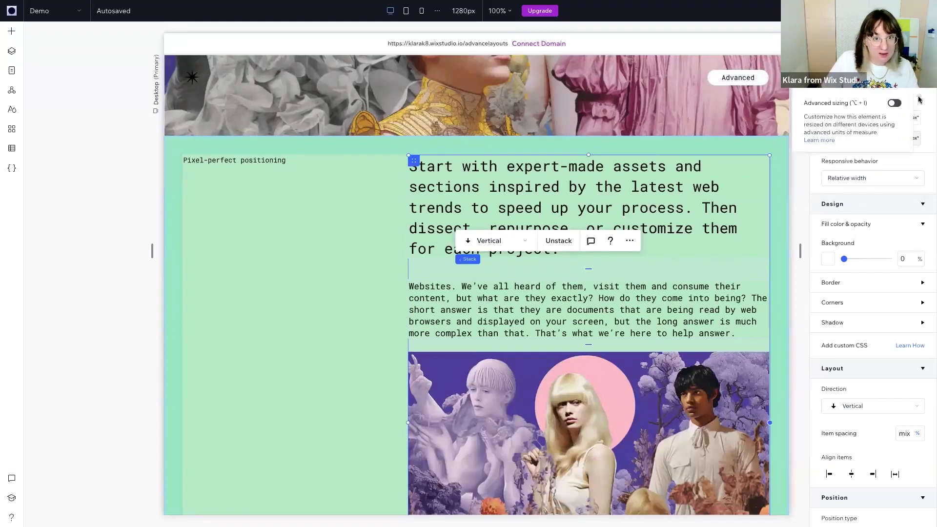
click(896, 104)
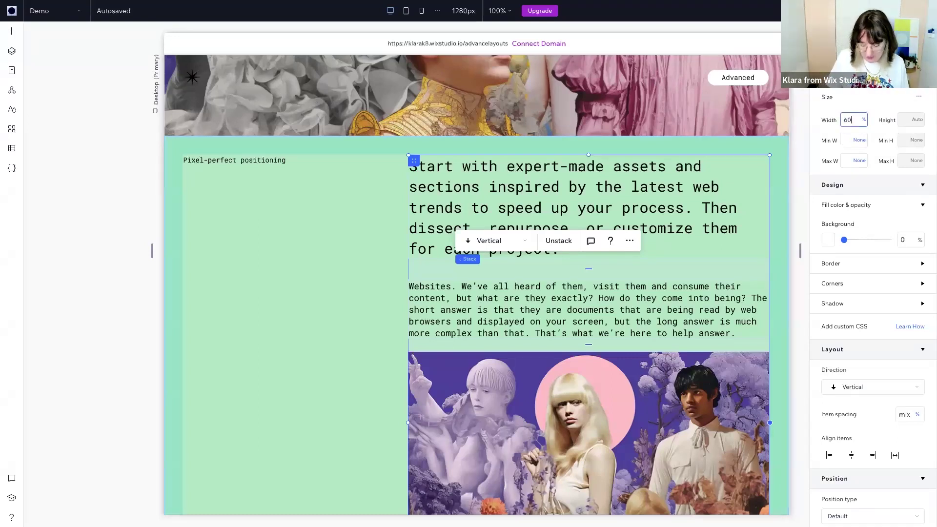
key(Return)
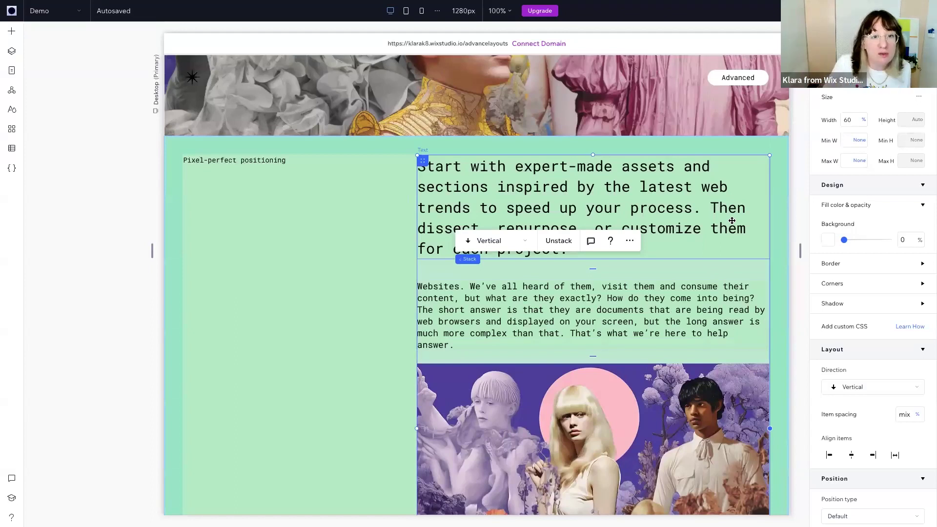
Set the stack's maximum width to 840 px and widen the desktop canvas to check the limit.
click(855, 161)
click(873, 92)
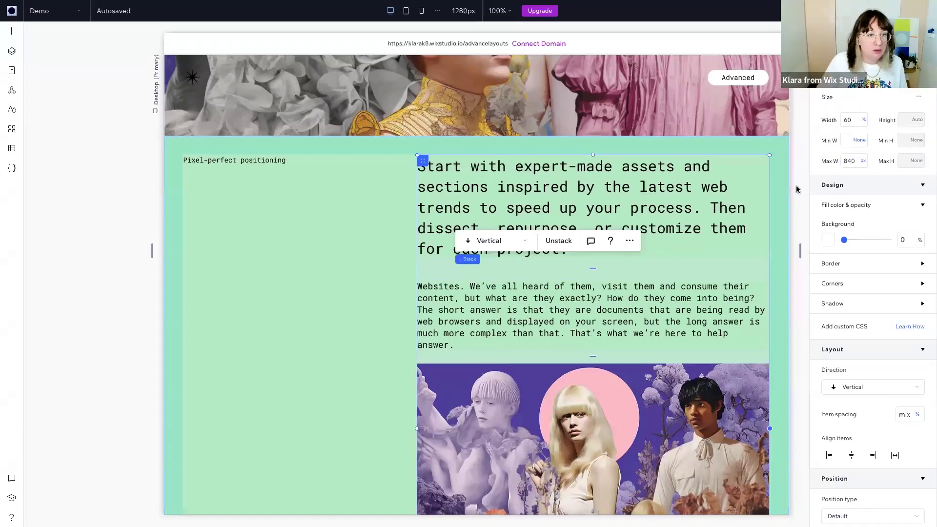
click(807, 257)
drag(803, 252, 934, 251)
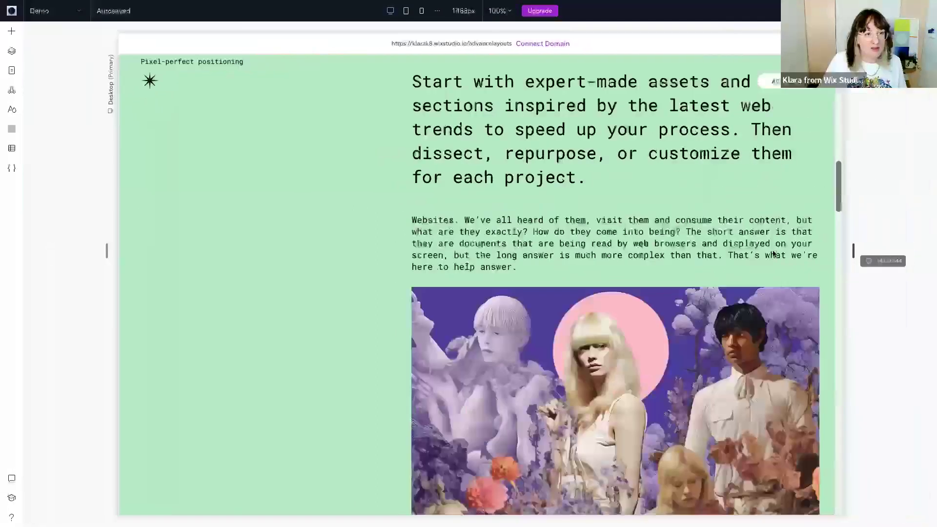
Dock the stack to the top instead of the bottom and give it a top margin of 60 px.
click(689, 186)
scroll(688, 186, up, 2)
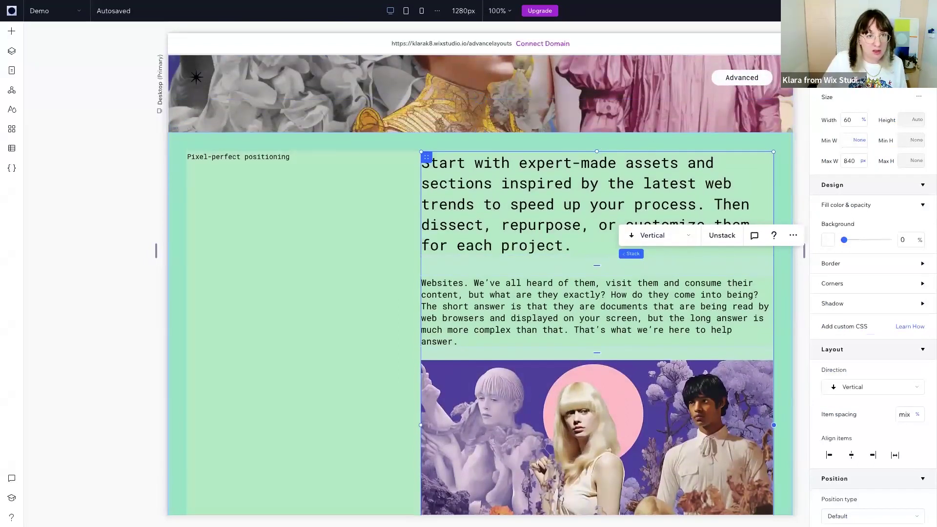
scroll(864, 377, down, 4)
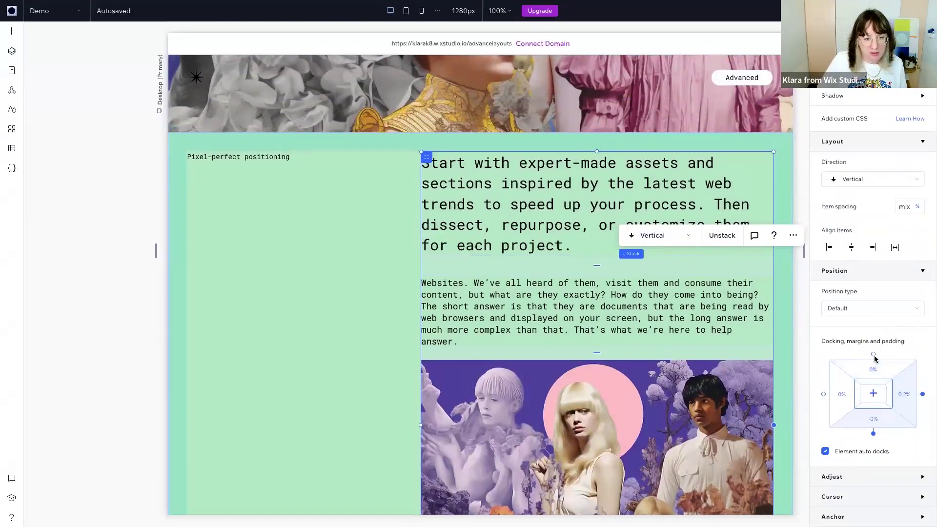
click(873, 356)
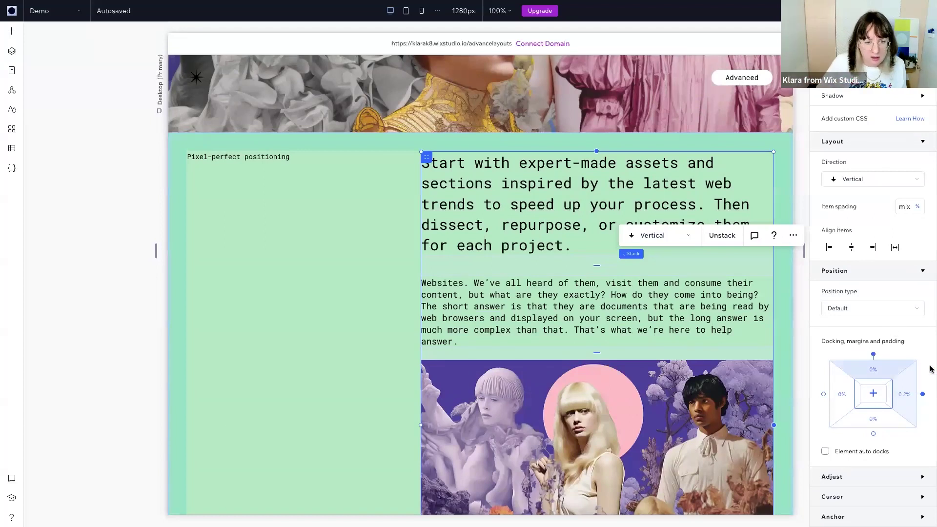
click(875, 375)
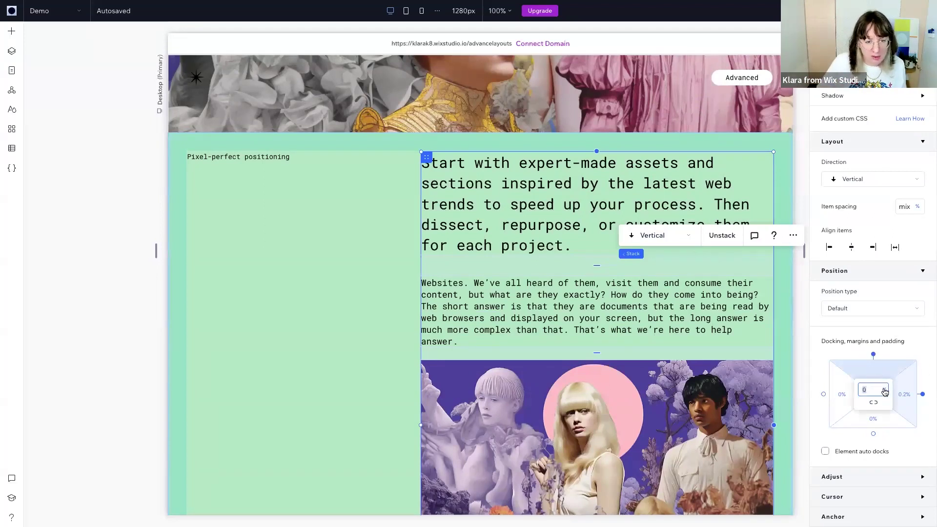
click(885, 392)
click(869, 373)
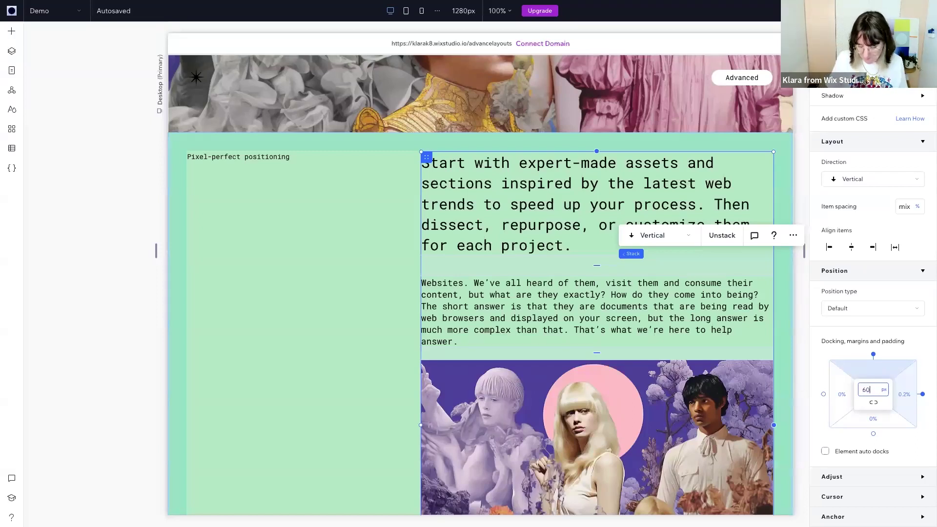
key(Return)
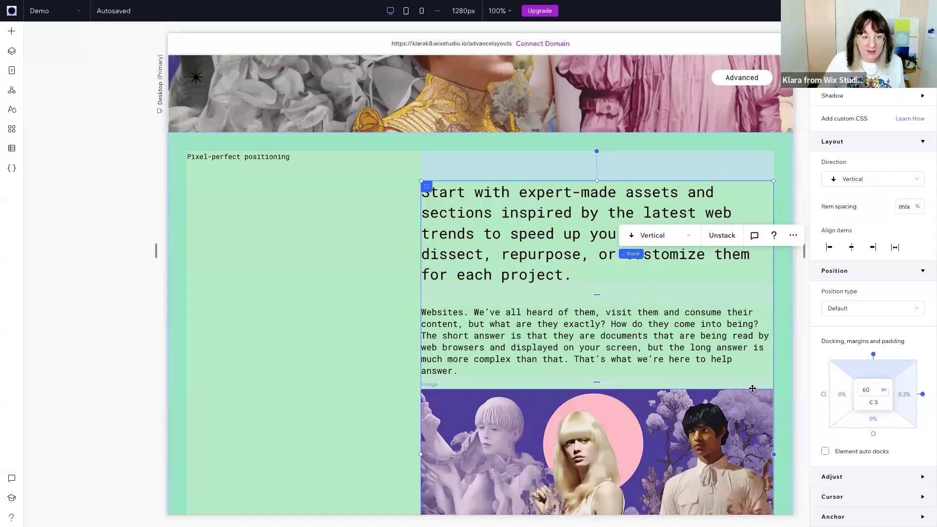
click(727, 372)
On the tablet breakpoint, set the stack's maximum width to None and its width to 100%.
scroll(727, 375, down, 1)
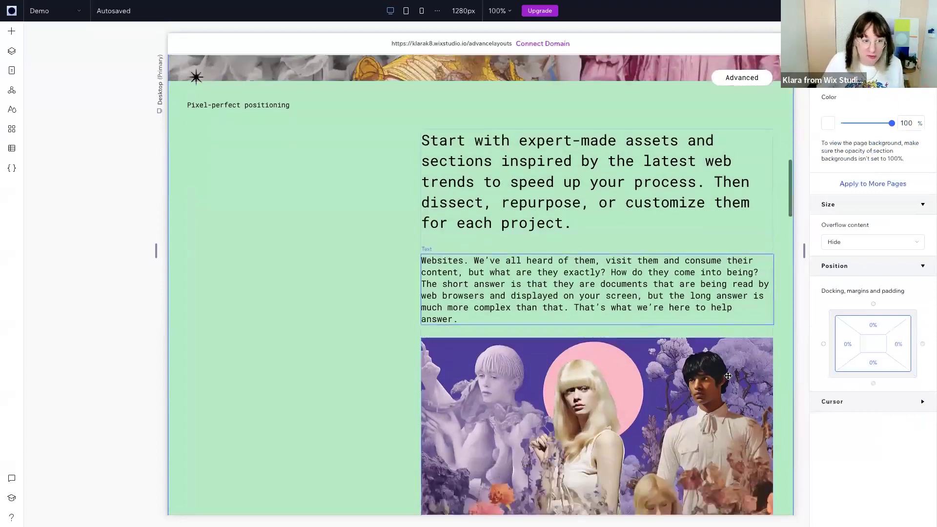
scroll(727, 375, up, 5)
click(406, 11)
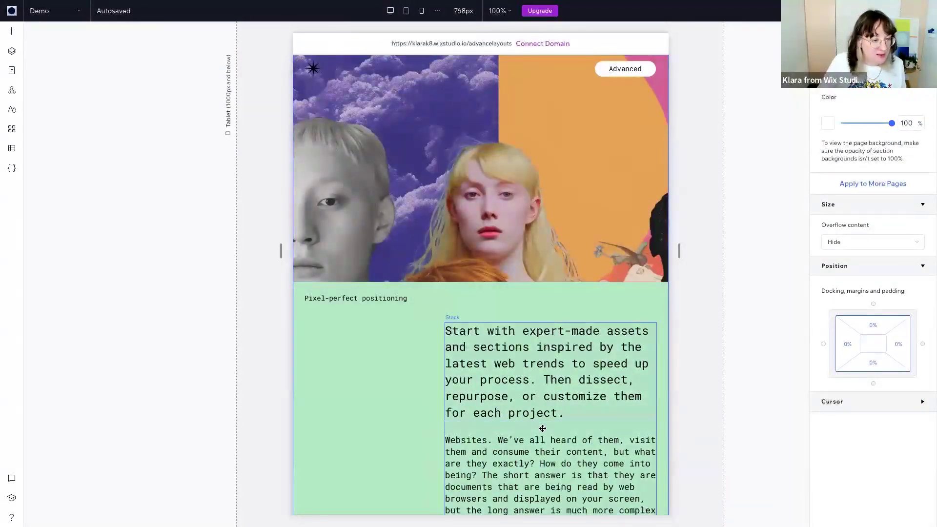
click(542, 428)
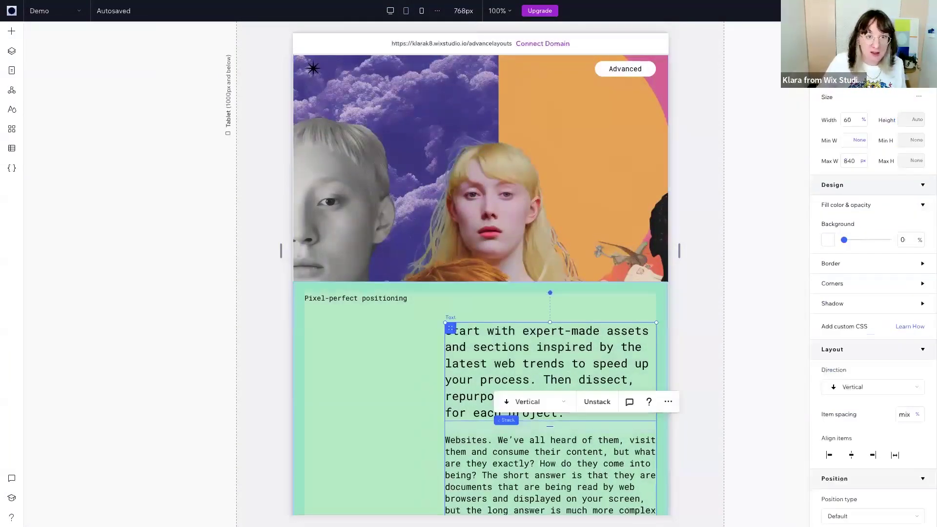
click(863, 164)
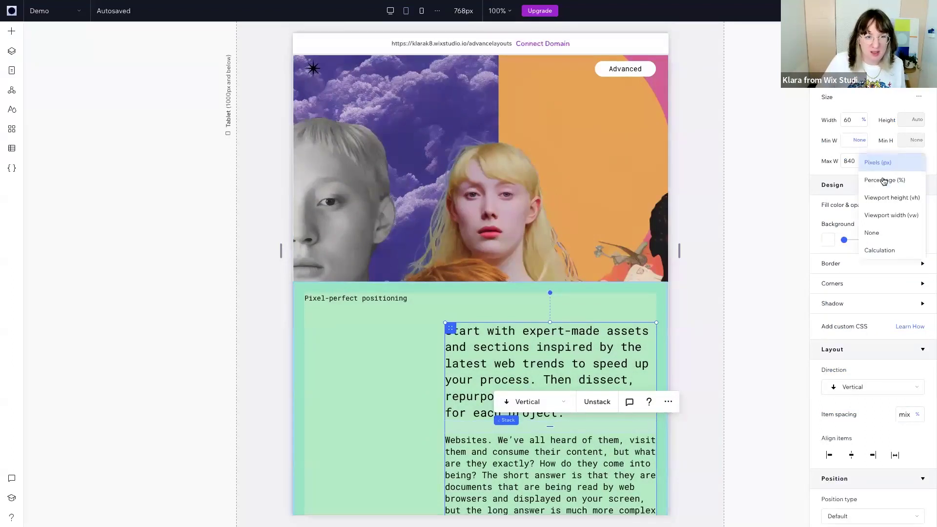
click(877, 233)
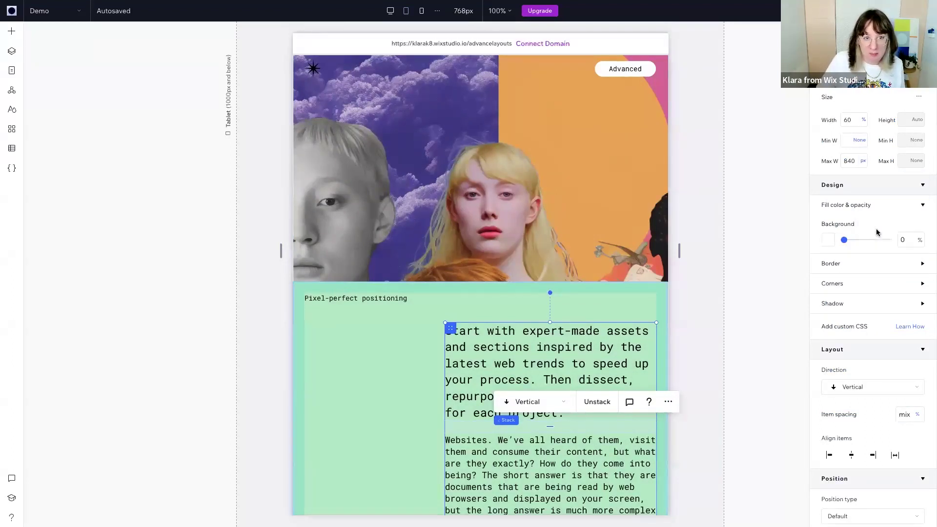
click(852, 116)
text(100)
key(Return)
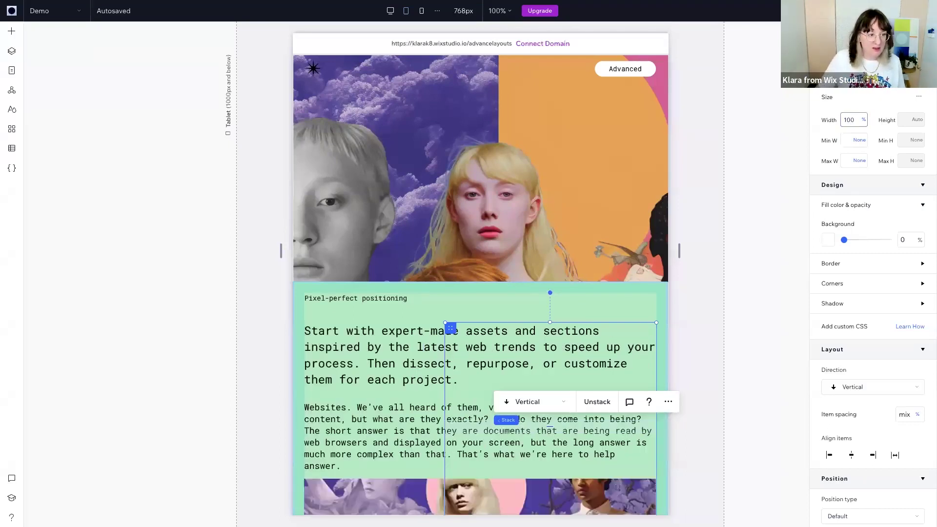
Review the stack on tablet, and on the mobile breakpoint set the height of its image to 240 px.
scroll(576, 345, down, 3)
scroll(575, 345, up, 3)
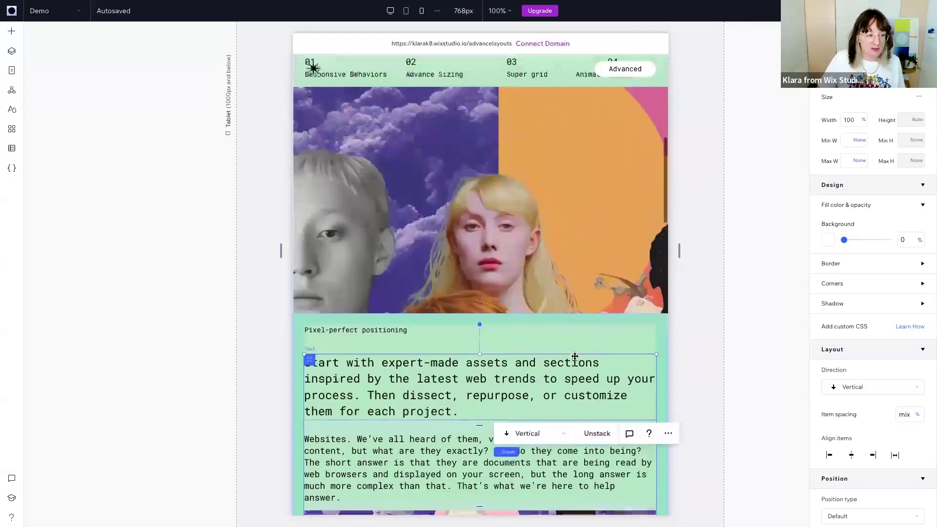
scroll(578, 345, down, 10)
scroll(582, 345, up, 8)
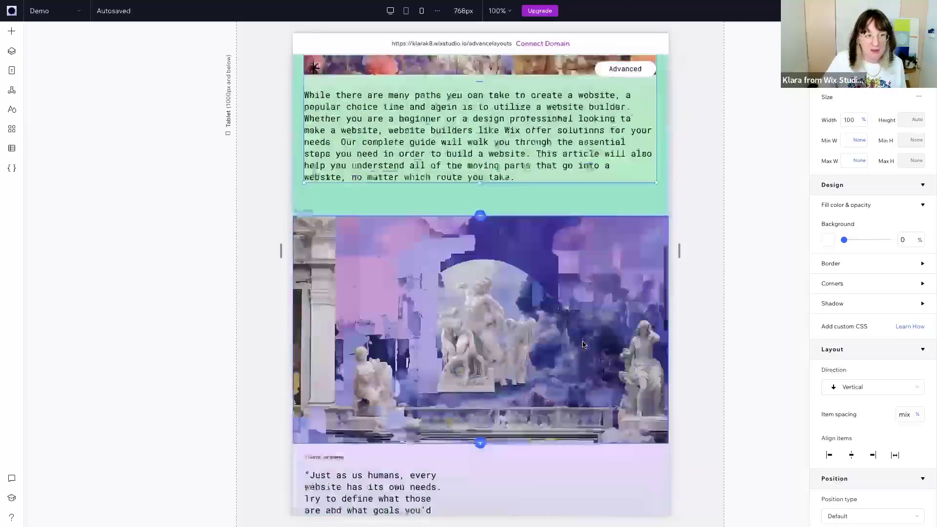
click(420, 10)
scroll(543, 189, up, 5)
scroll(546, 187, down, 7)
scroll(545, 187, down, 3)
scroll(546, 187, up, 3)
click(546, 209)
click(907, 118)
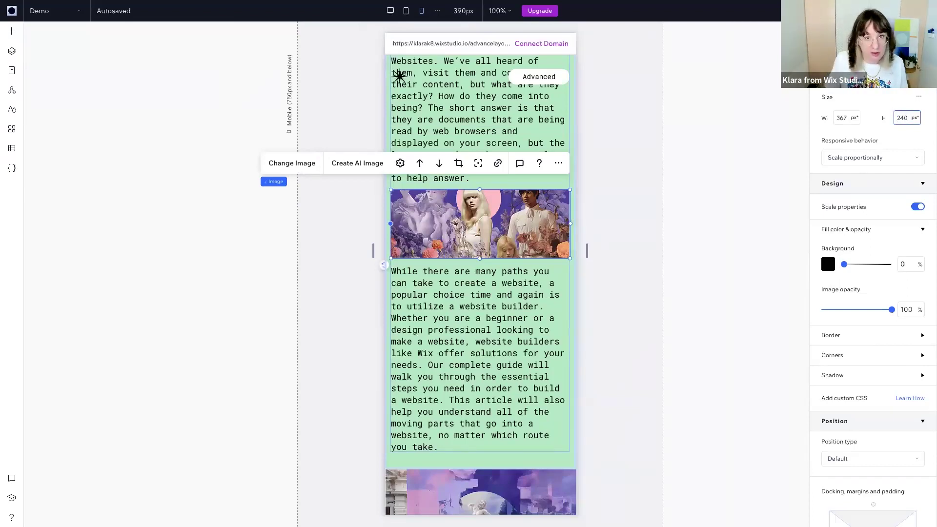
key(Return)
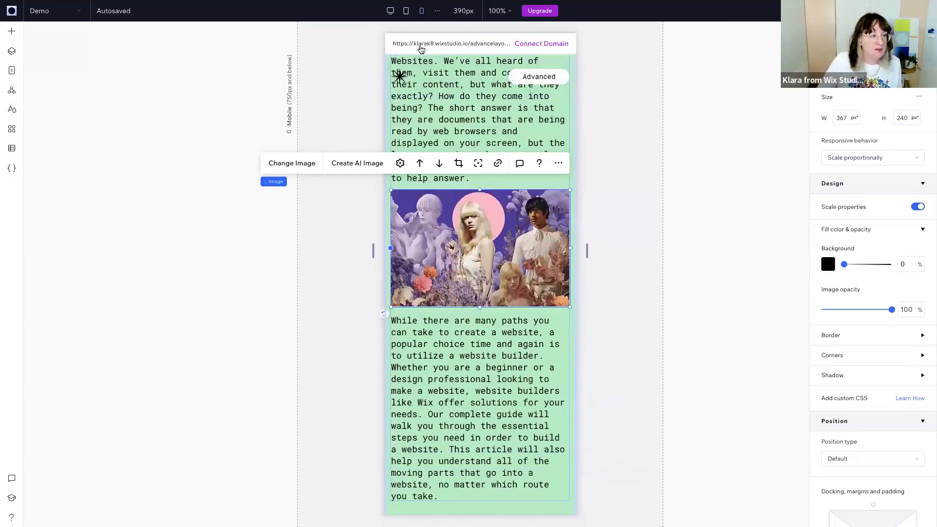
Return to the desktop breakpoint and view the end of the green section and the statue image section below.
click(390, 11)
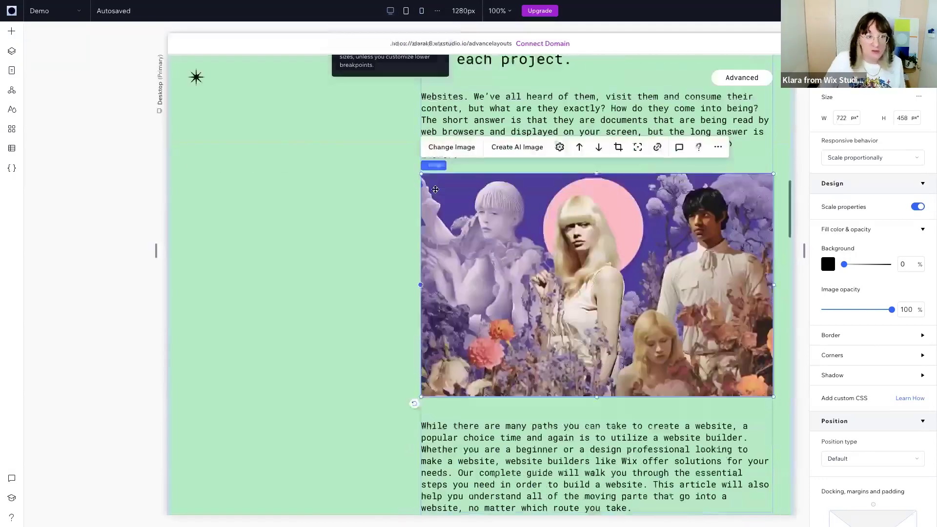
scroll(268, 209, down, 8)
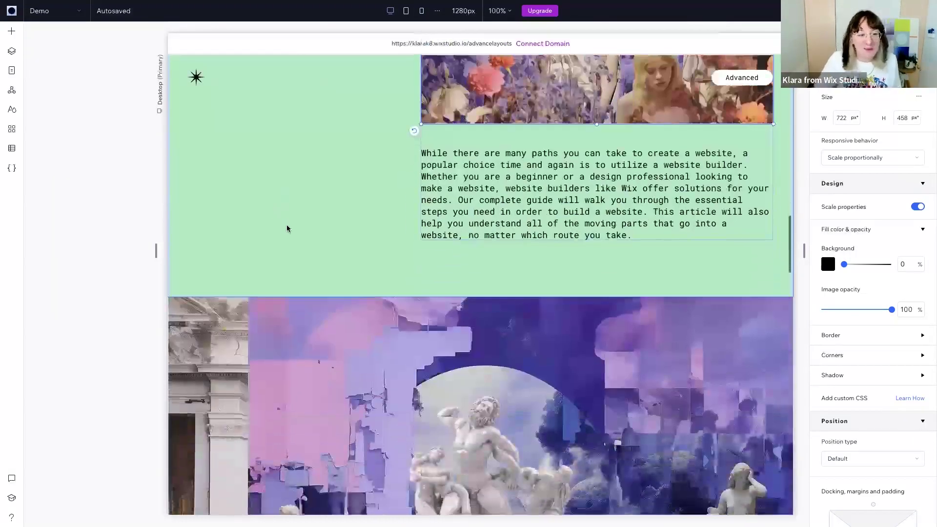
scroll(288, 228, down, 1)
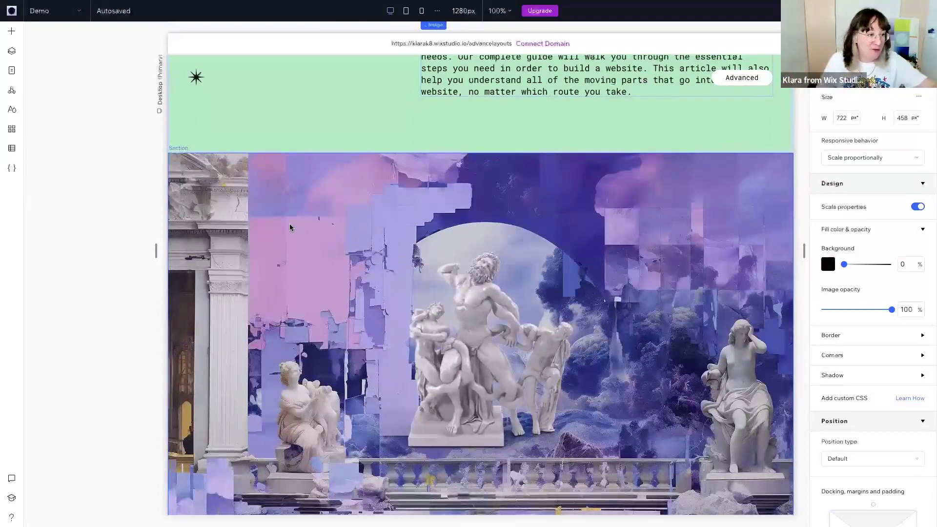
Apply the Parallax scroll effect to the background of the statue image section.
scroll(302, 251, down, 2)
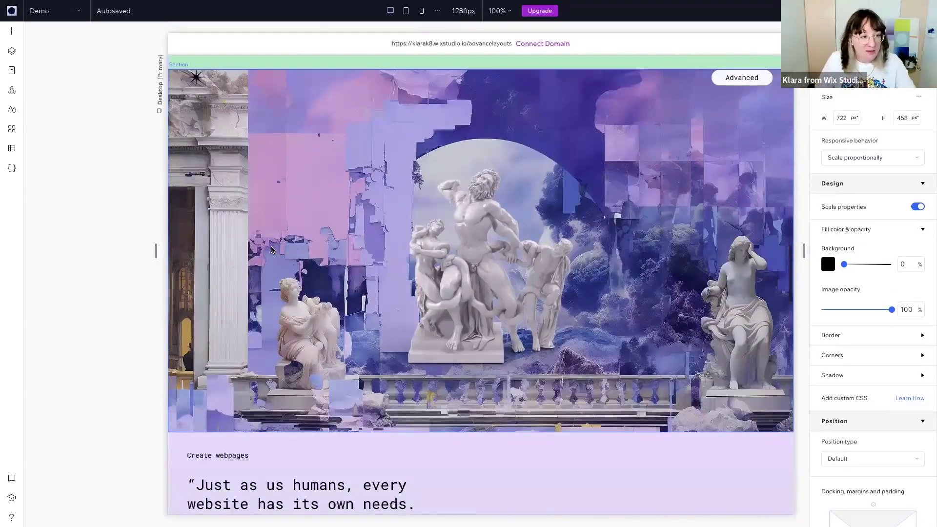
click(271, 250)
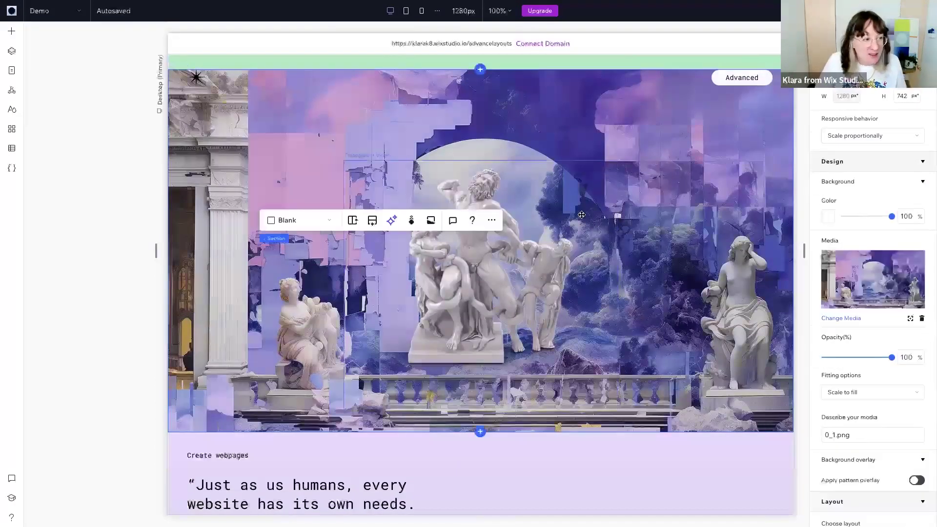
click(412, 221)
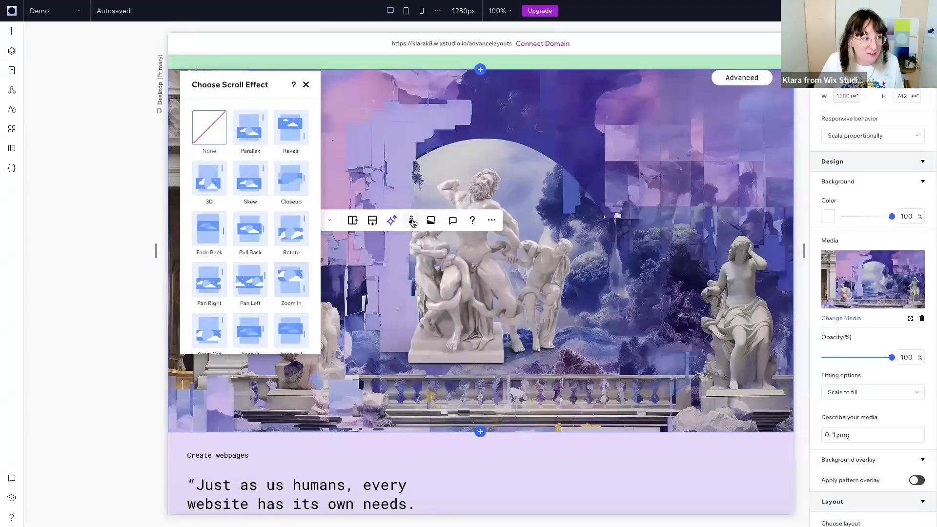
click(251, 129)
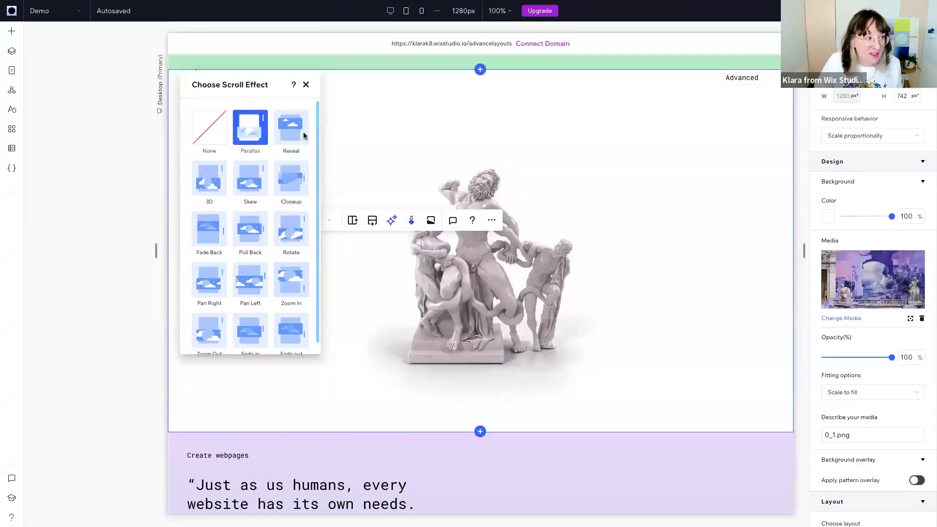
click(444, 139)
Examine the parallax background and the cells of the Create webpages section, including the cell holding the transparent bust video.
scroll(408, 308, down, 1)
scroll(408, 307, down, 6)
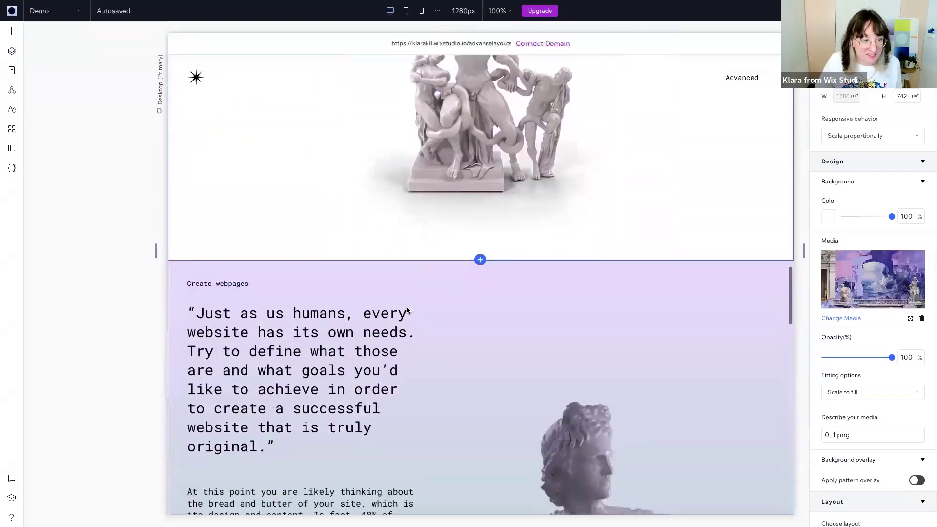
scroll(408, 307, up, 2)
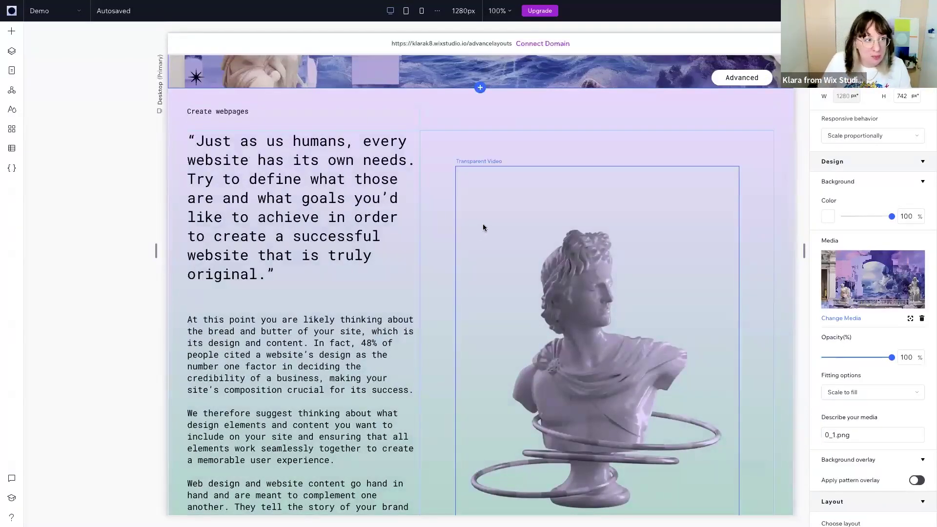
click(449, 144)
click(401, 122)
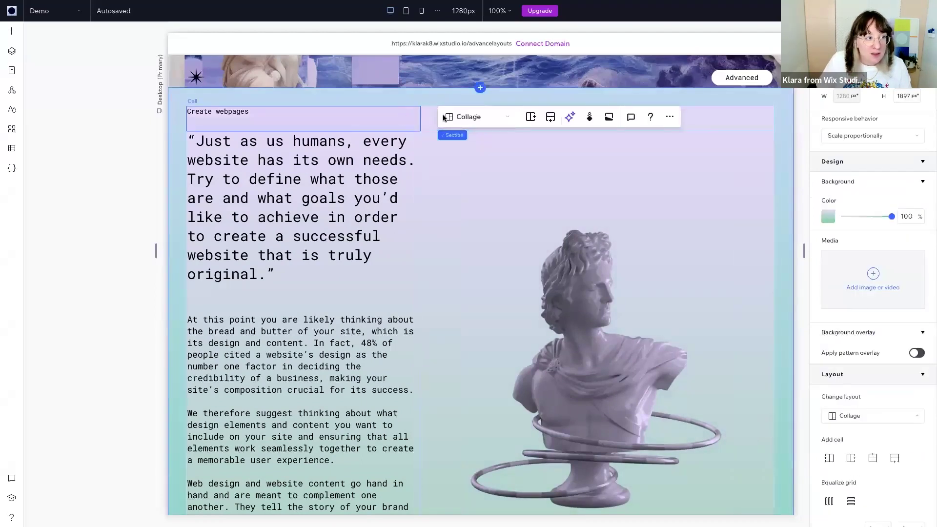
click(435, 119)
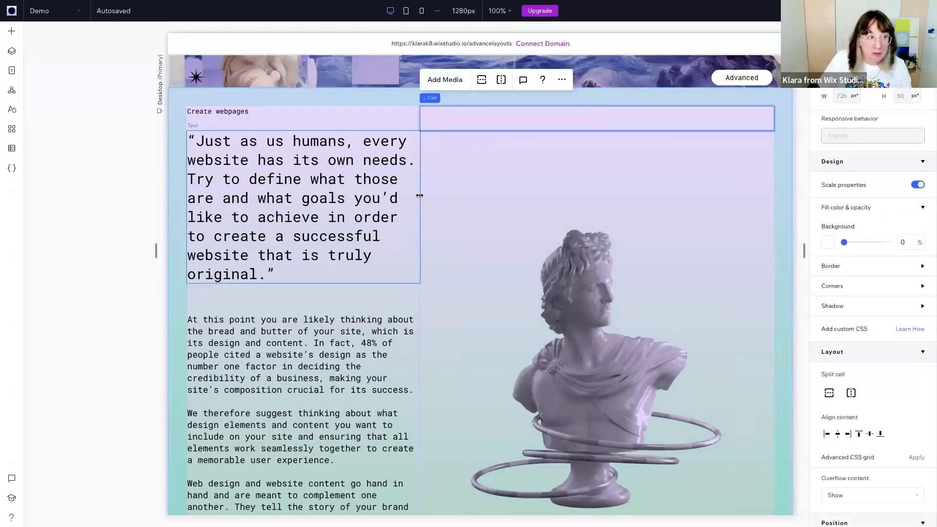
click(420, 195)
click(424, 289)
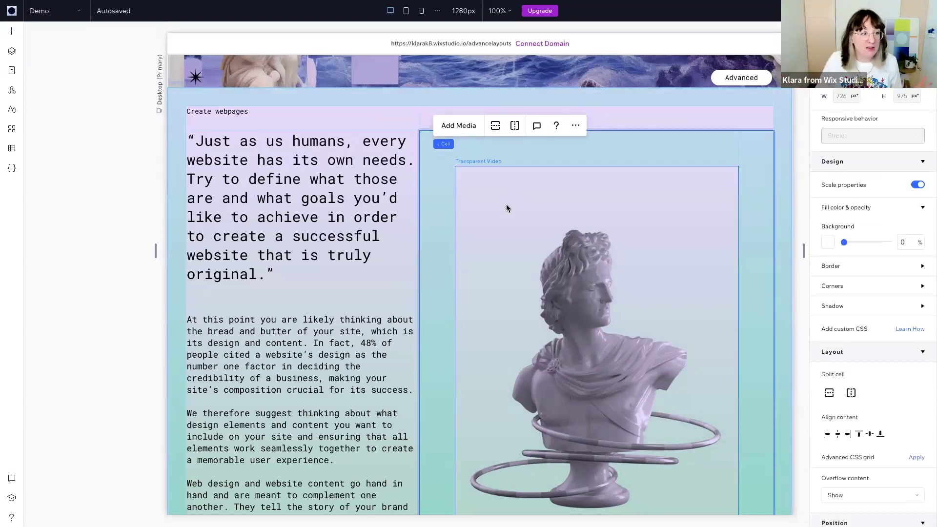
scroll(473, 245, up, 2)
scroll(474, 241, down, 5)
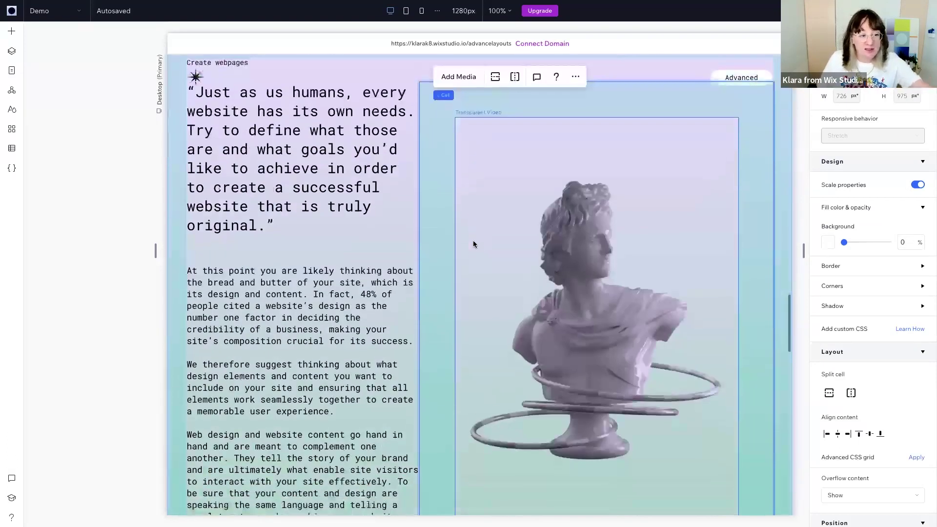
scroll(472, 242, up, 5)
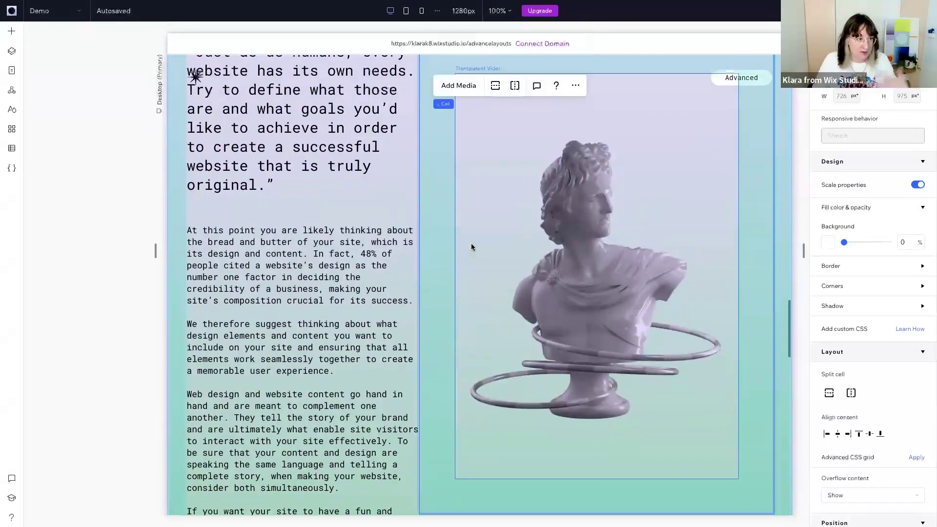
scroll(488, 227, down, 2)
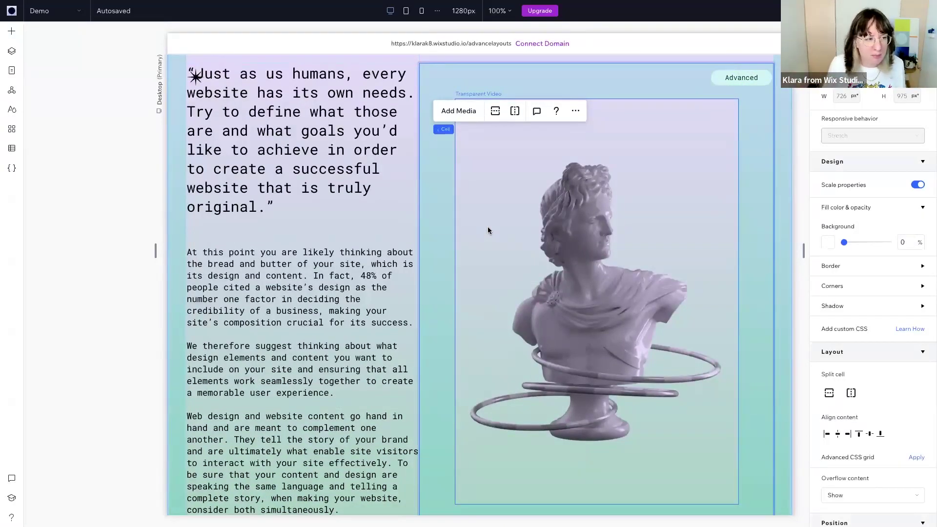
scroll(442, 271, up, 3)
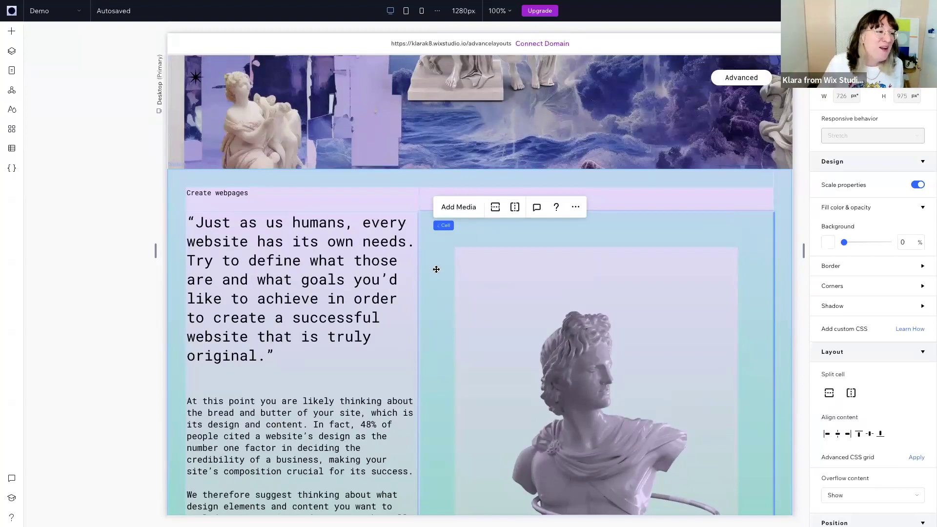
Set the responsive behavior of the "Create webpages" text to Fixed.
click(228, 193)
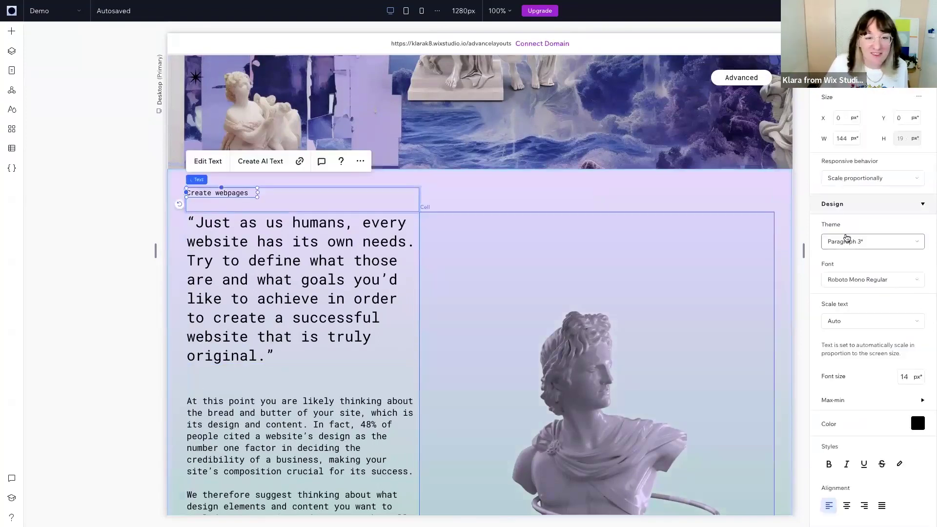
click(858, 179)
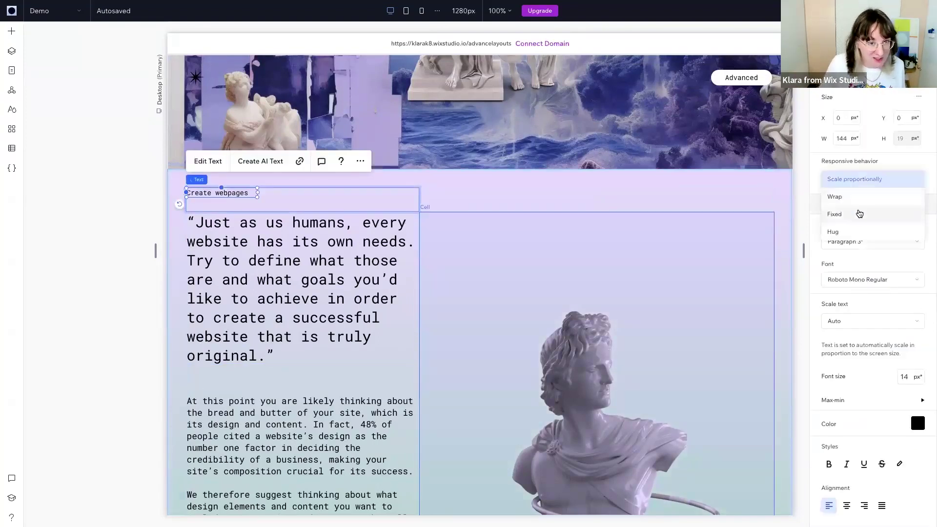
click(859, 213)
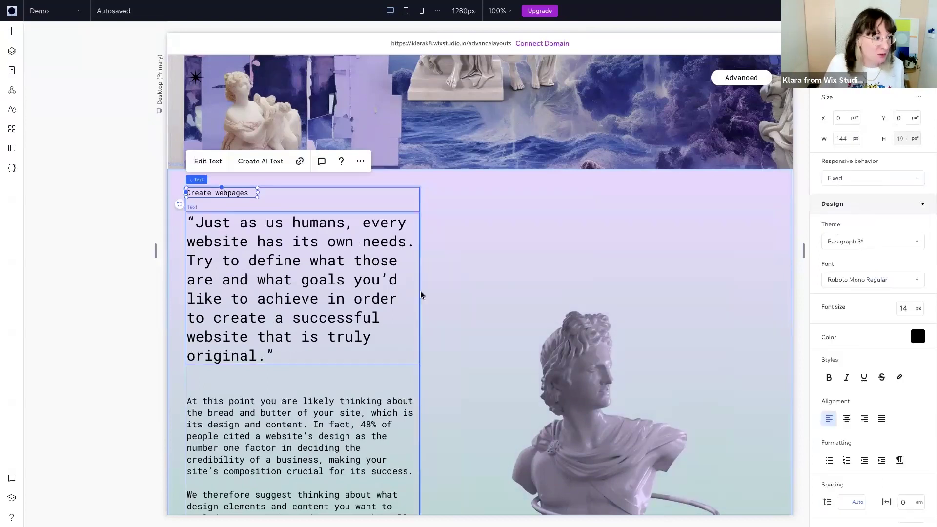
Give the large quote text beginning "Just as us humans" a minimum font size of 24.
click(437, 299)
click(346, 300)
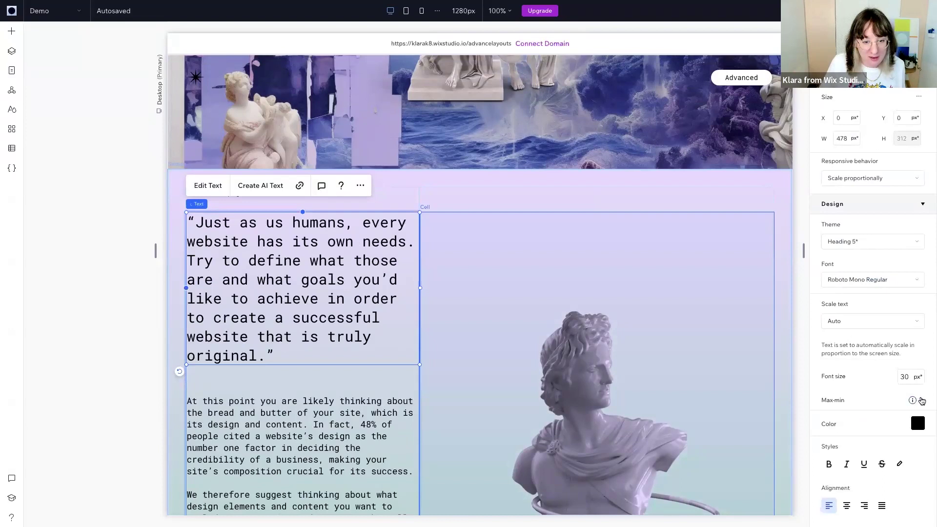
click(922, 400)
click(908, 421)
text(24)
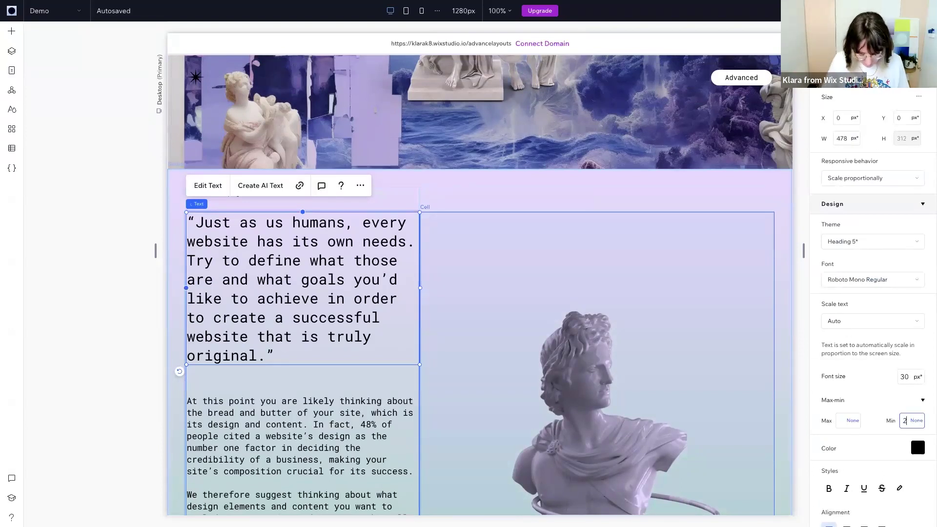
Set the responsive behavior of the long paragraph text below the quote to Wrap.
click(368, 425)
click(873, 177)
click(859, 198)
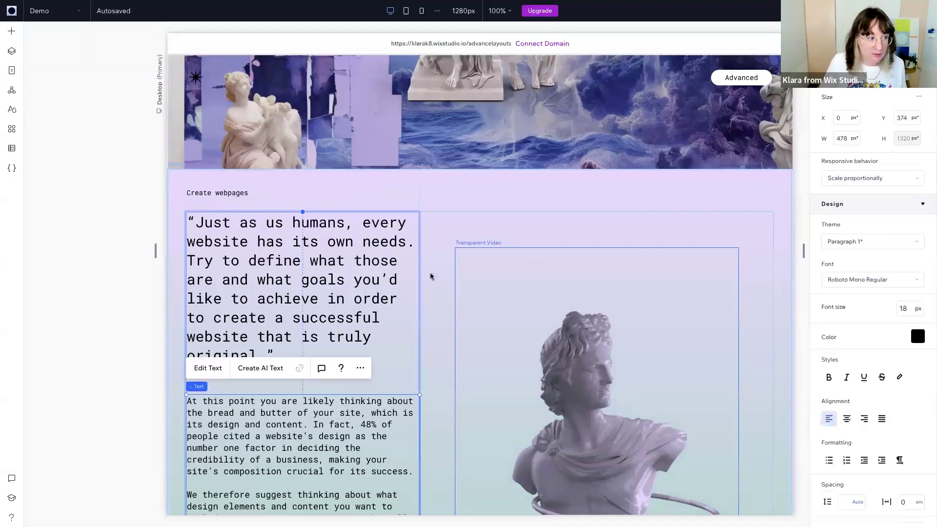
Examine how the long paragraph column runs alongside the bust video and the empty cell beneath it.
scroll(480, 231, down, 1)
scroll(481, 232, down, 7)
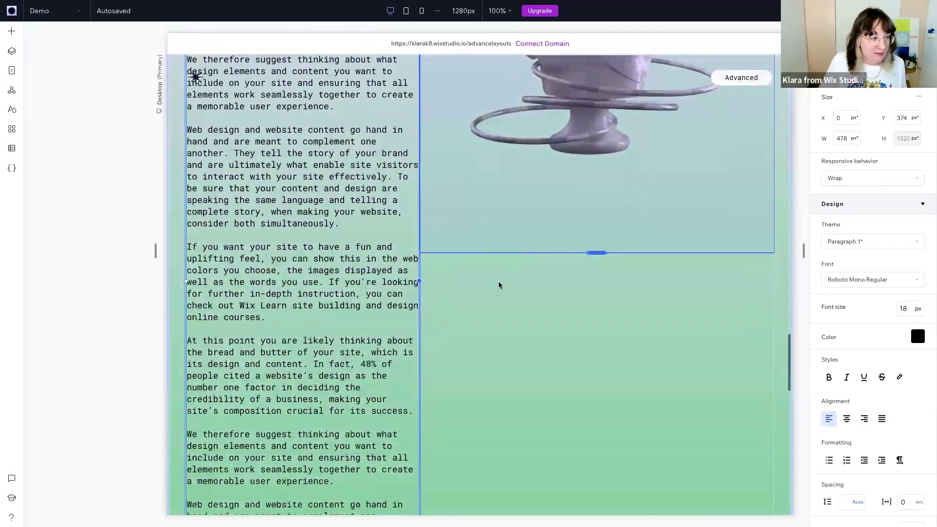
scroll(499, 321, up, 4)
scroll(499, 321, down, 6)
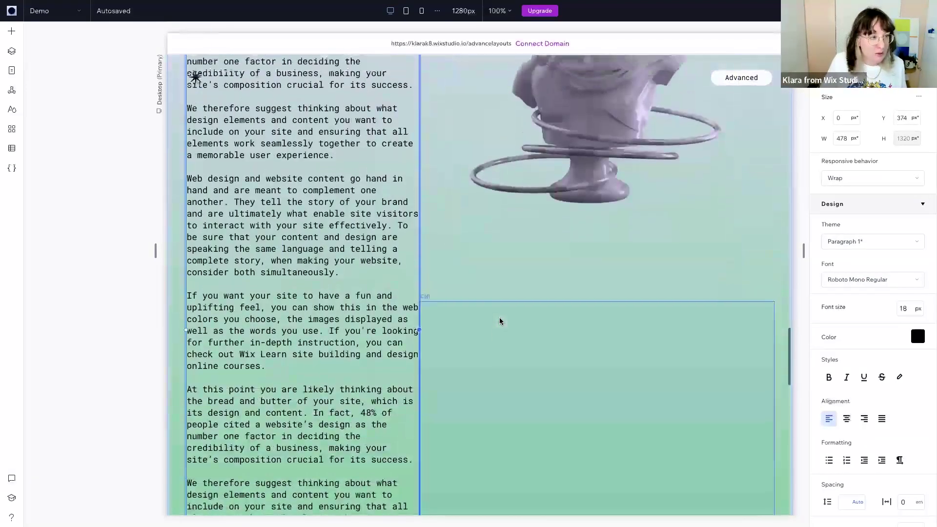
scroll(499, 321, up, 5)
scroll(499, 321, up, 4)
scroll(499, 321, down, 4)
scroll(499, 321, up, 4)
scroll(499, 321, down, 9)
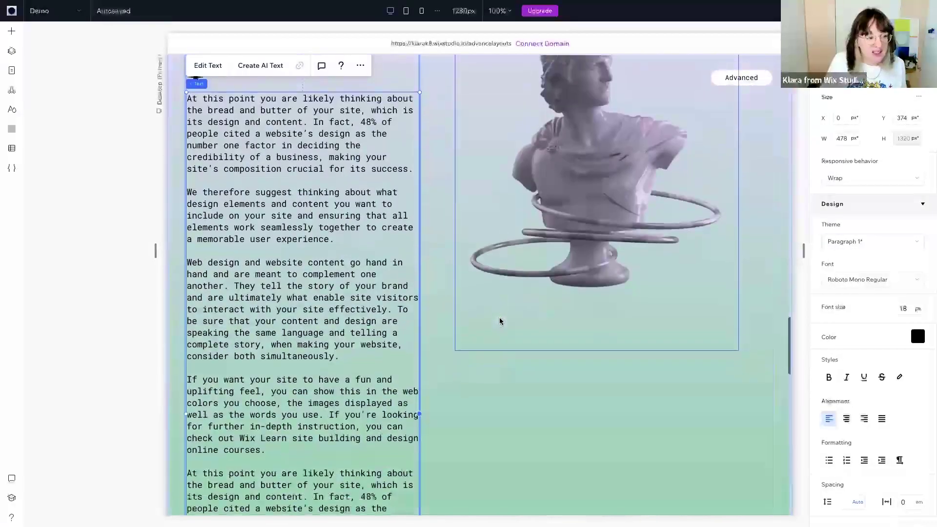
scroll(500, 320, down, 4)
scroll(500, 319, up, 8)
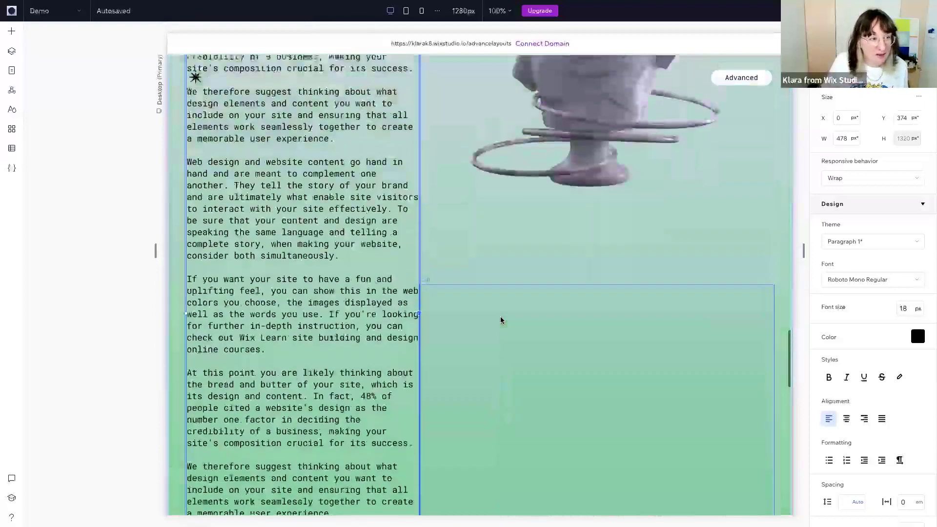
scroll(500, 319, up, 4)
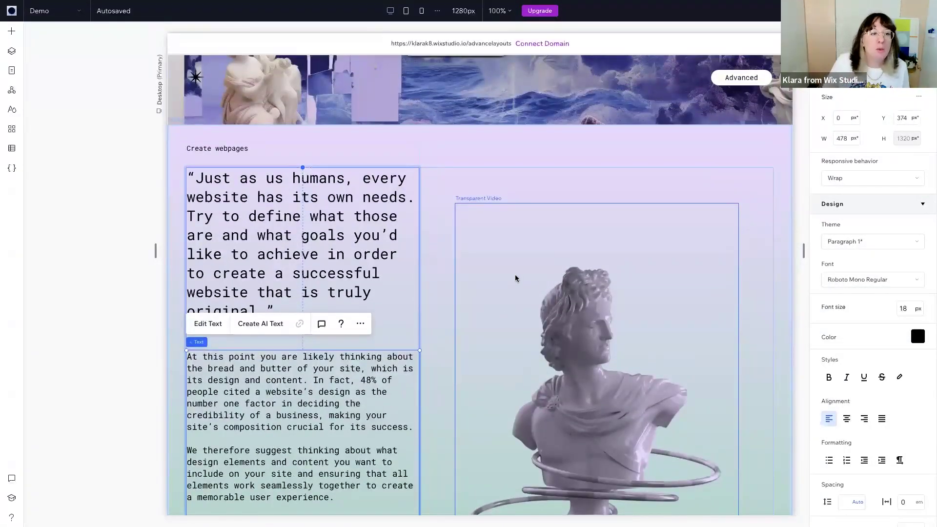
Select the Create webpages section with the Collage layout and turn on advanced sizing for it.
click(549, 133)
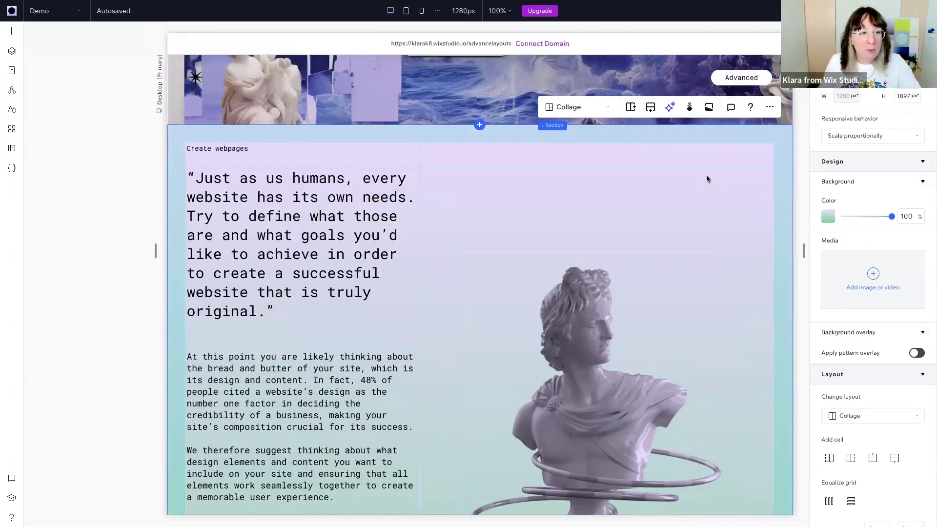
click(721, 193)
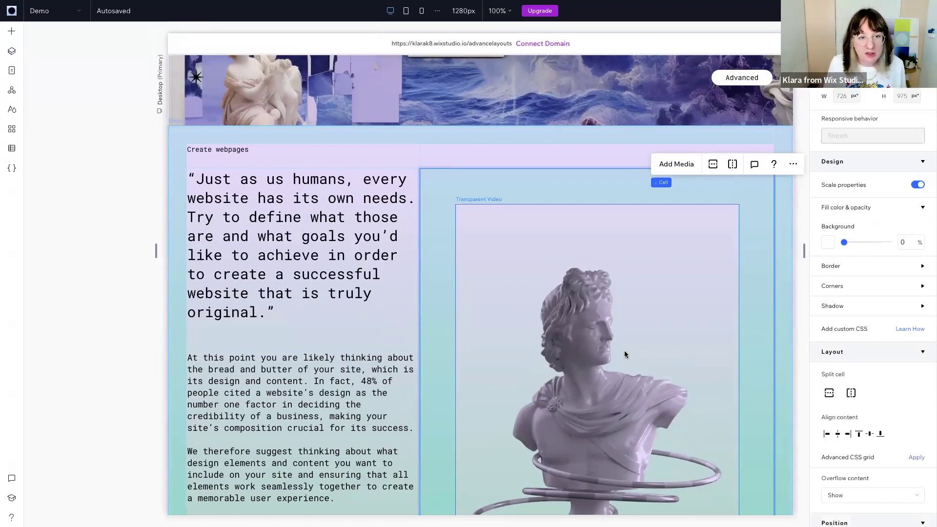
scroll(693, 230, down, 1)
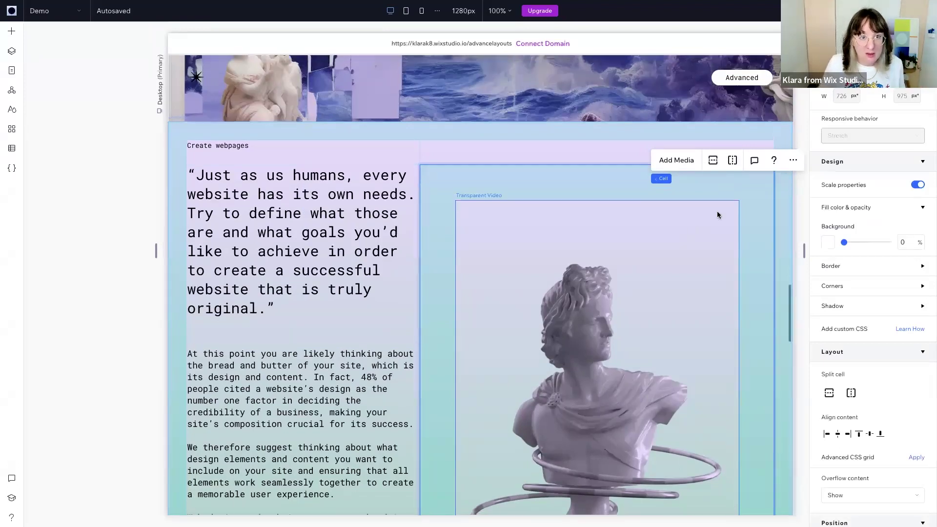
click(596, 136)
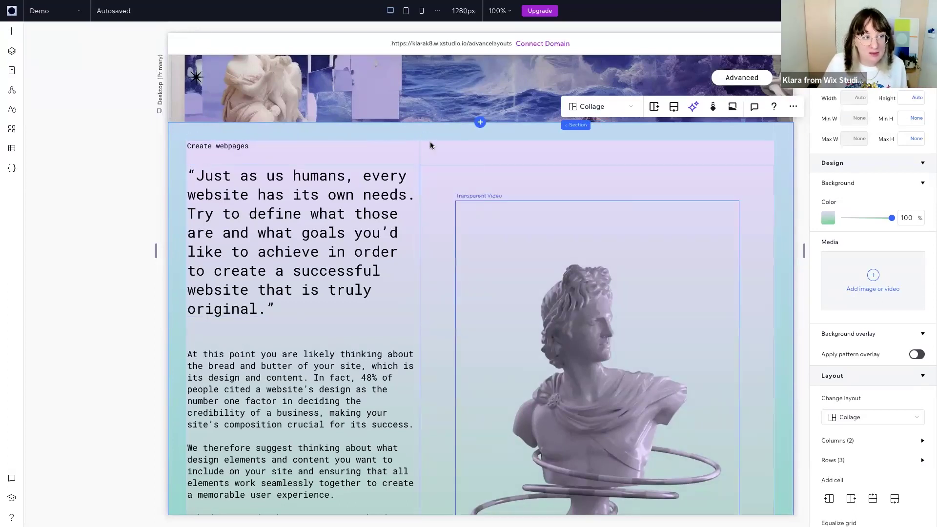
Set the width of the section's first layout column to 40%.
scroll(890, 122, down, 5)
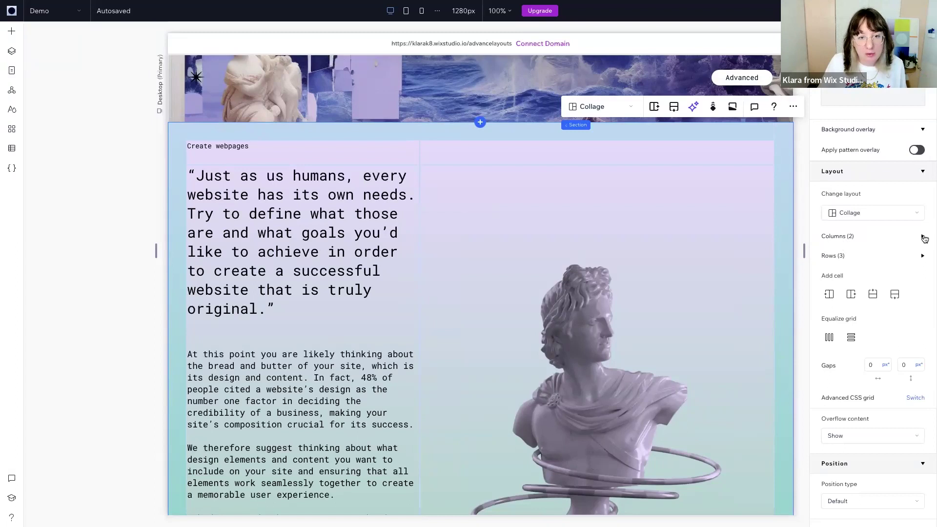
click(922, 237)
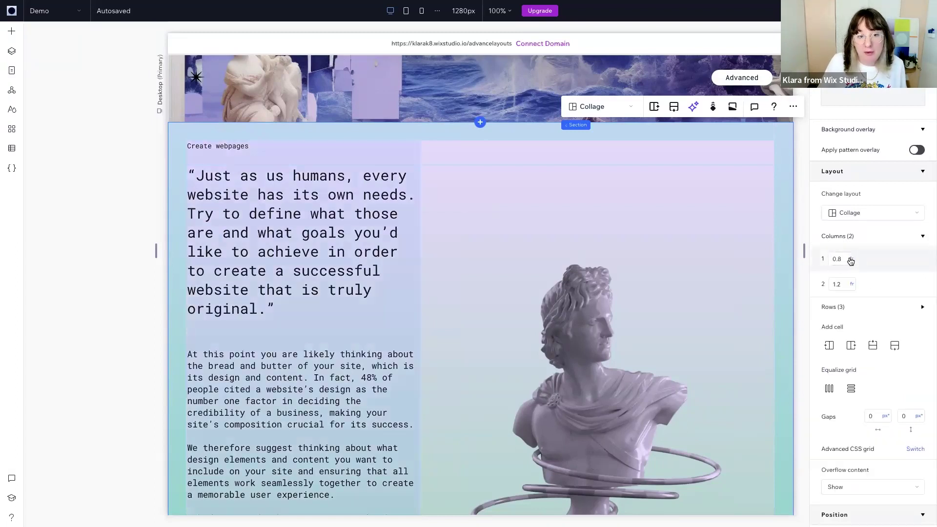
click(842, 259)
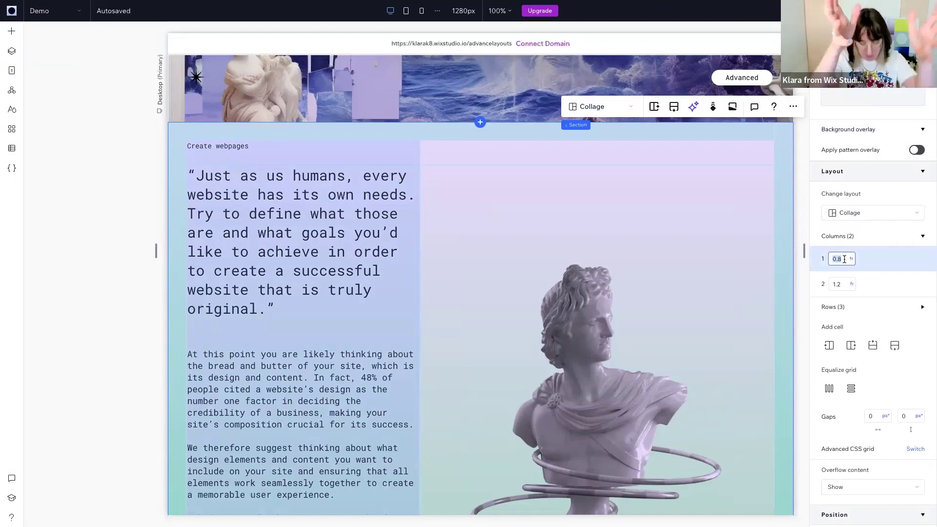
text(40)
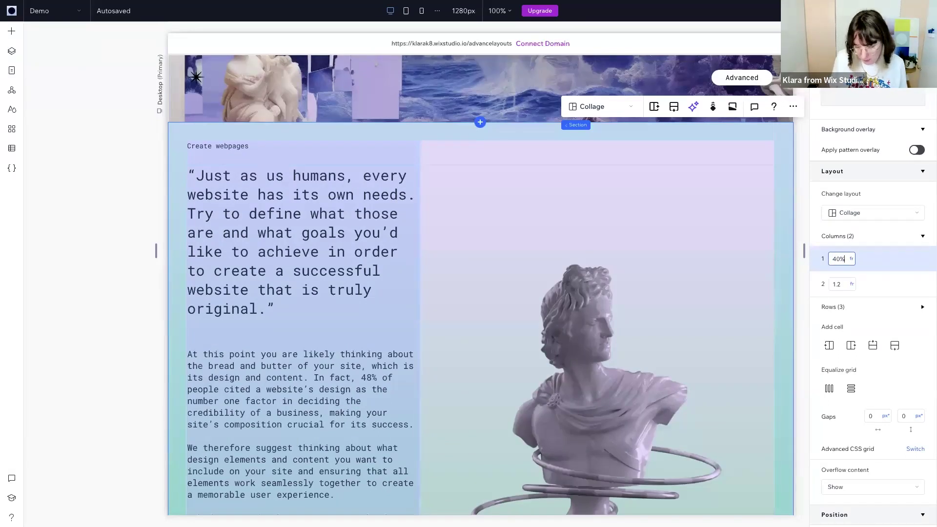
key(Return)
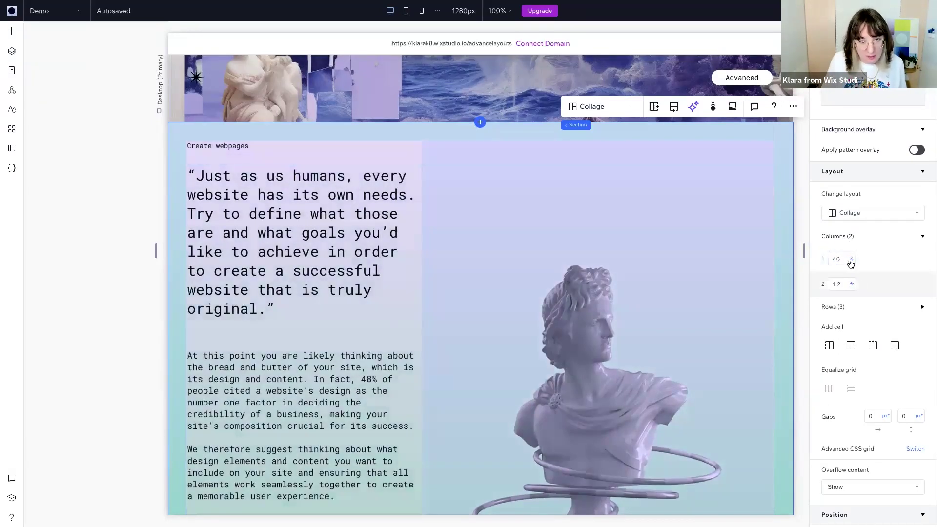
click(850, 262)
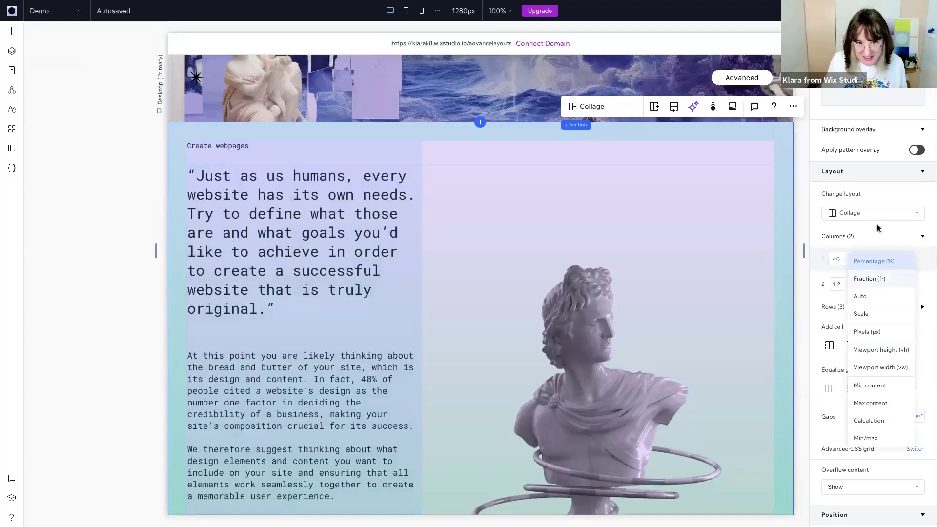
click(870, 248)
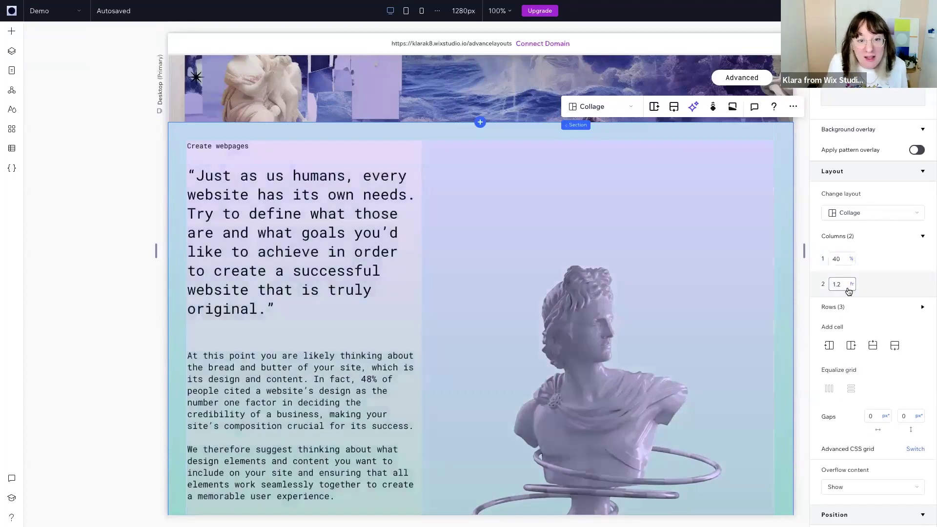
Keep the section's first column in percent and set its second column's width to 1 fr.
click(851, 259)
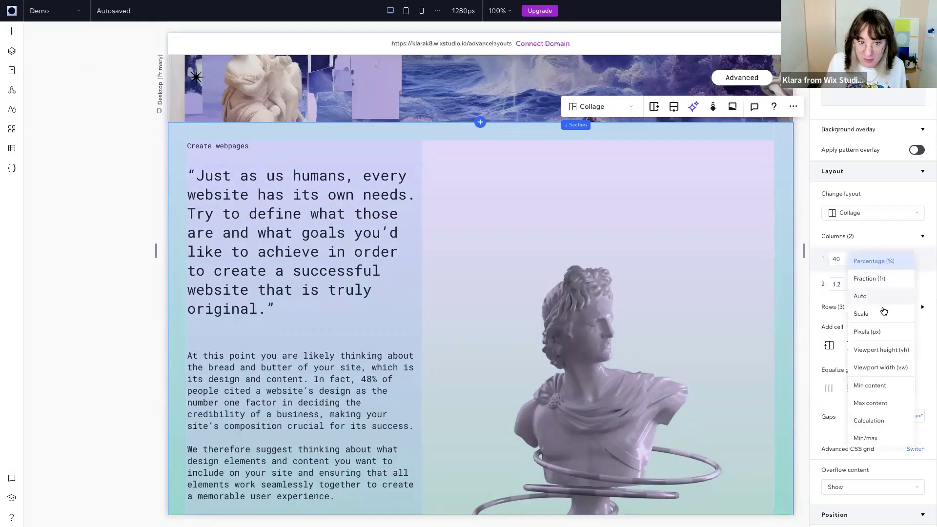
click(881, 260)
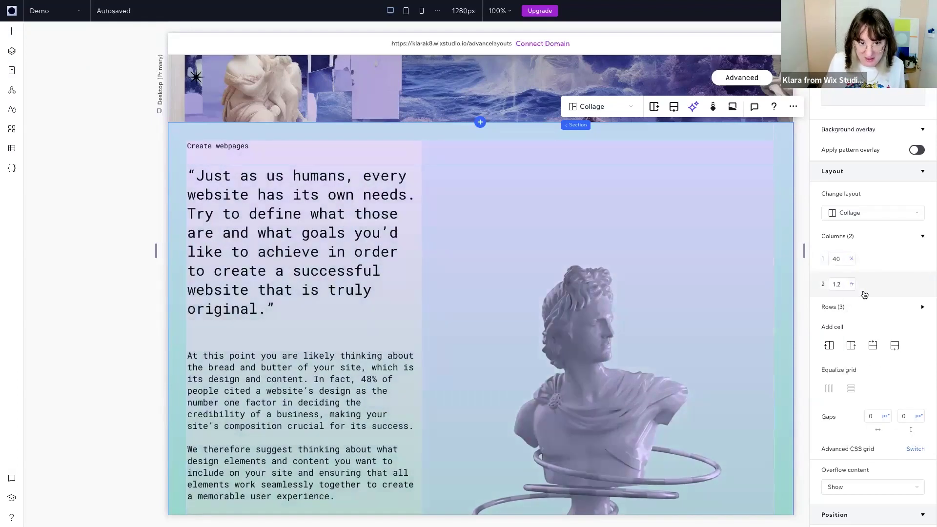
click(846, 284)
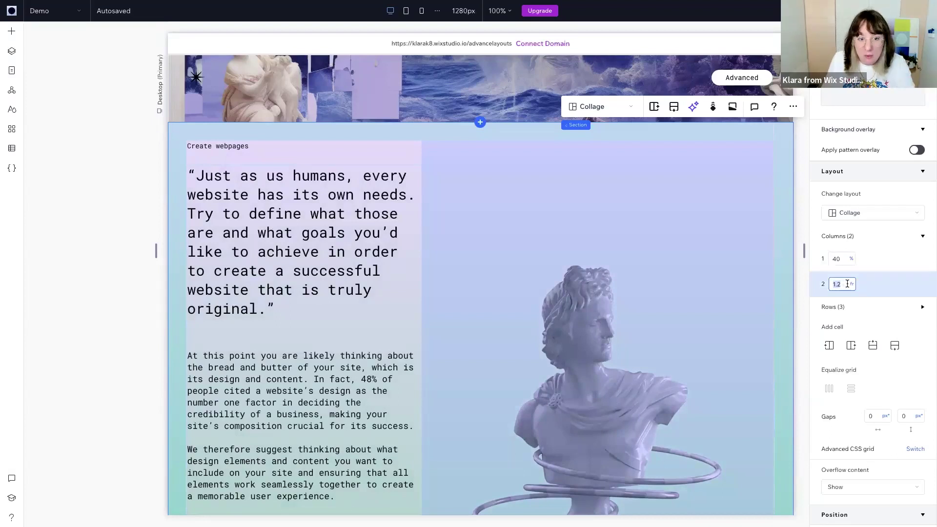
text(1)
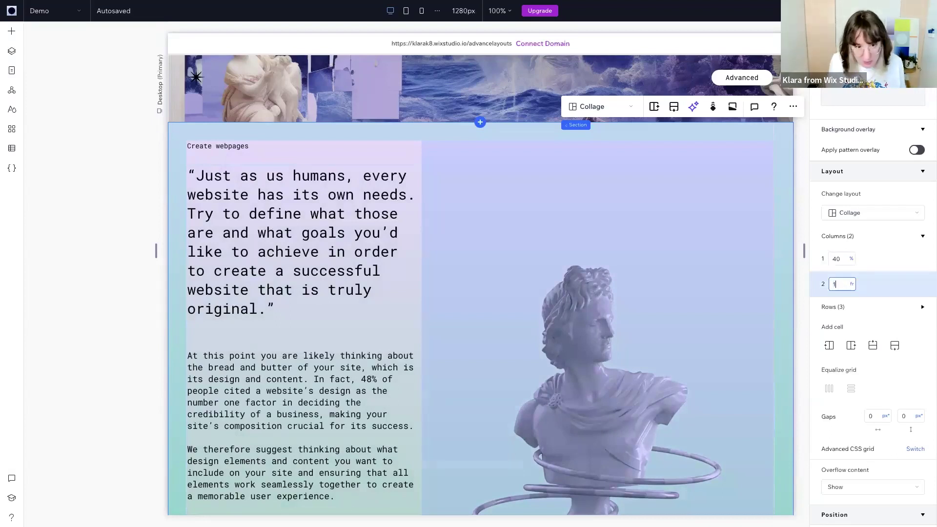
key(Return)
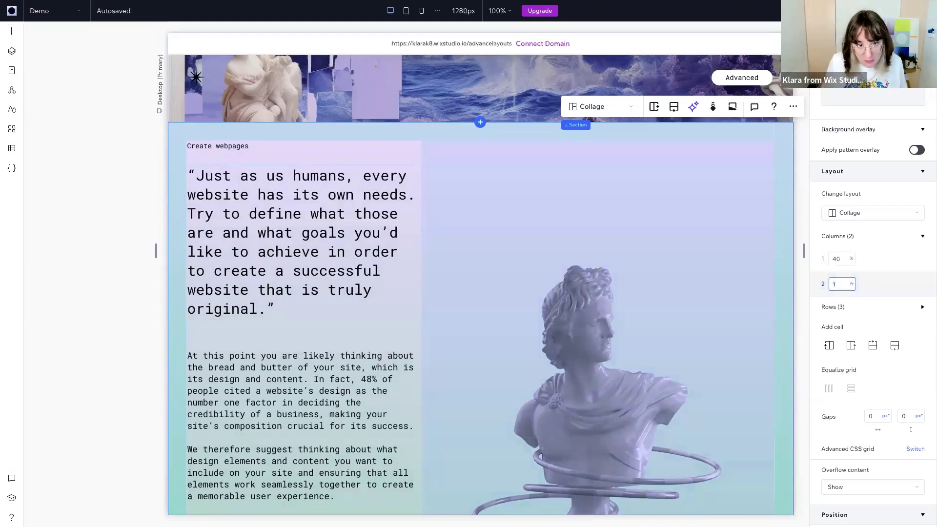
Change the sizing of the section's first row from Min/max to pixels and set its height to 60 px.
click(922, 237)
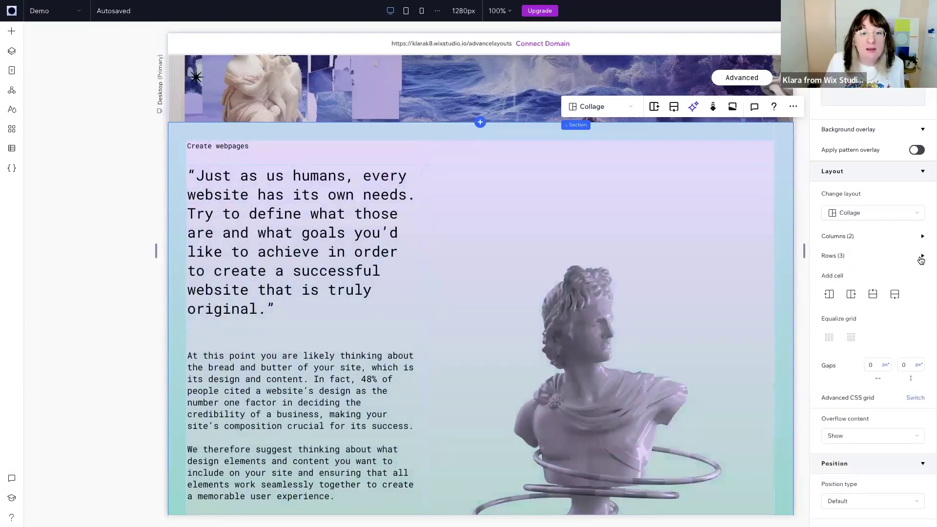
click(922, 257)
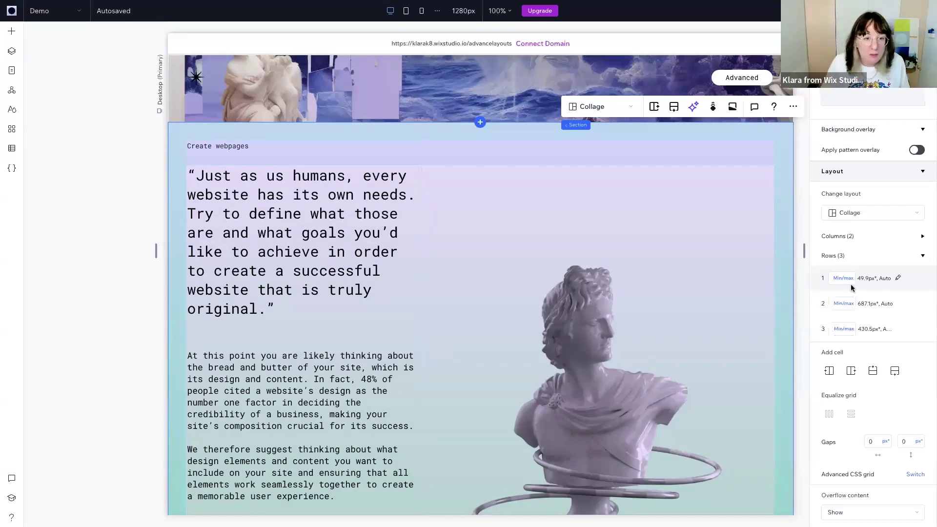
click(848, 280)
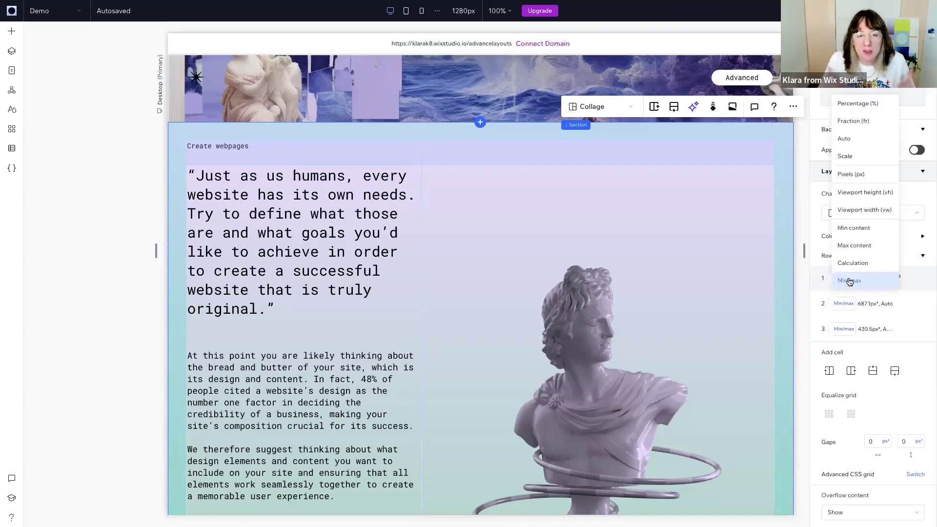
click(871, 177)
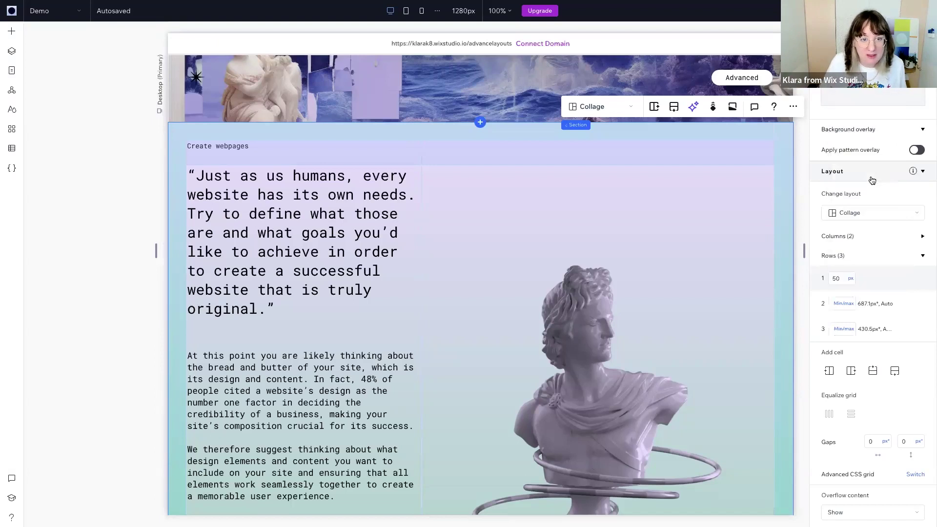
click(837, 279)
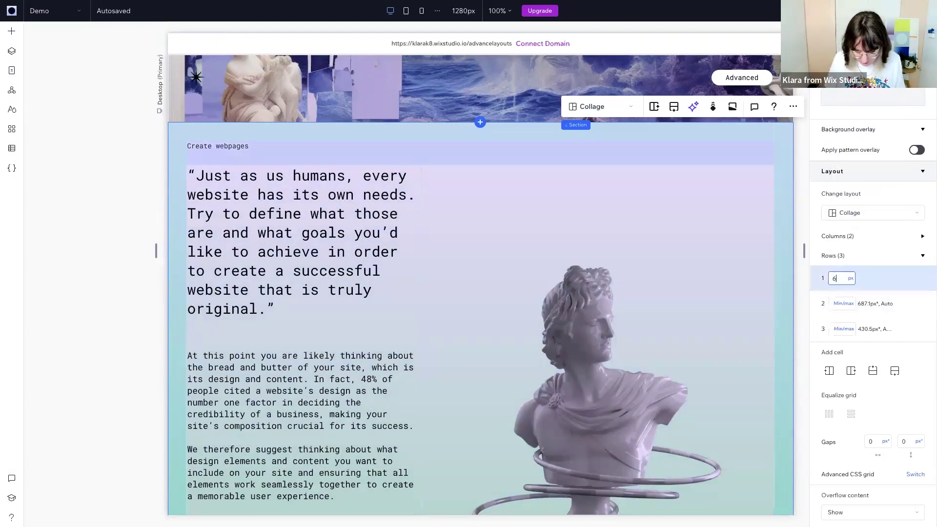
text(60)
key(Return)
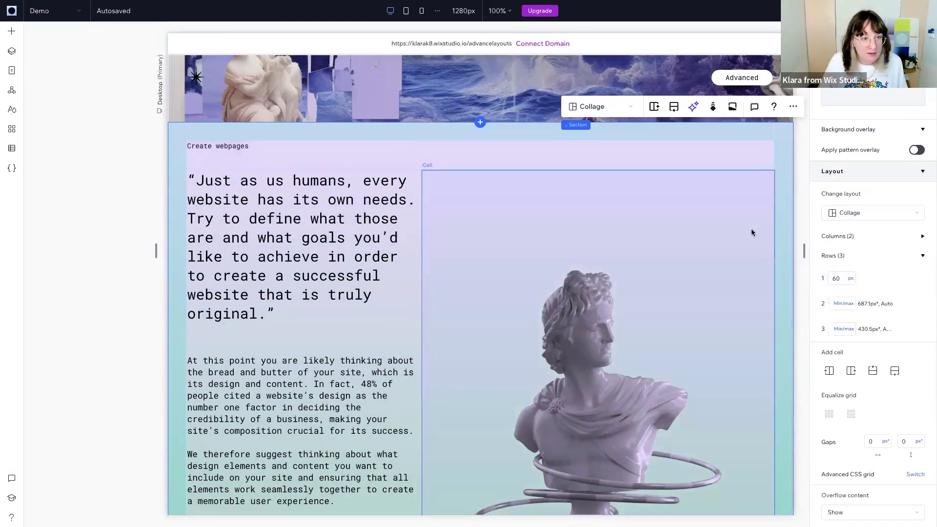
Change the second row, which holds the quote and bust video, to viewport height and set it to 100 vh.
scroll(410, 171, down, 3)
click(410, 171)
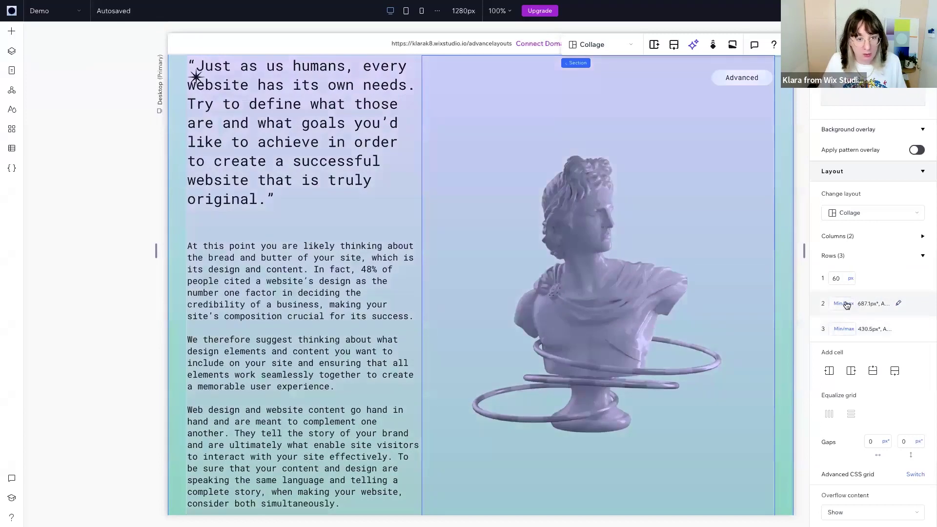
click(842, 305)
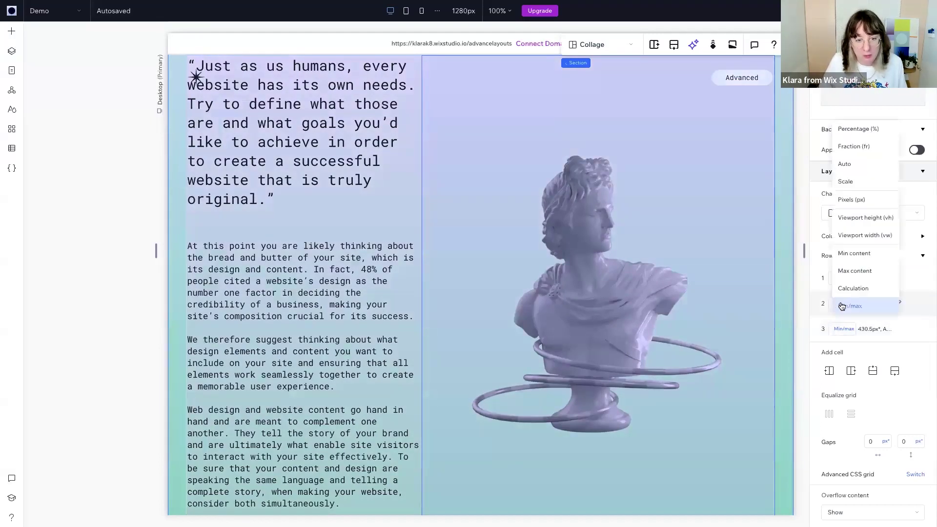
click(859, 220)
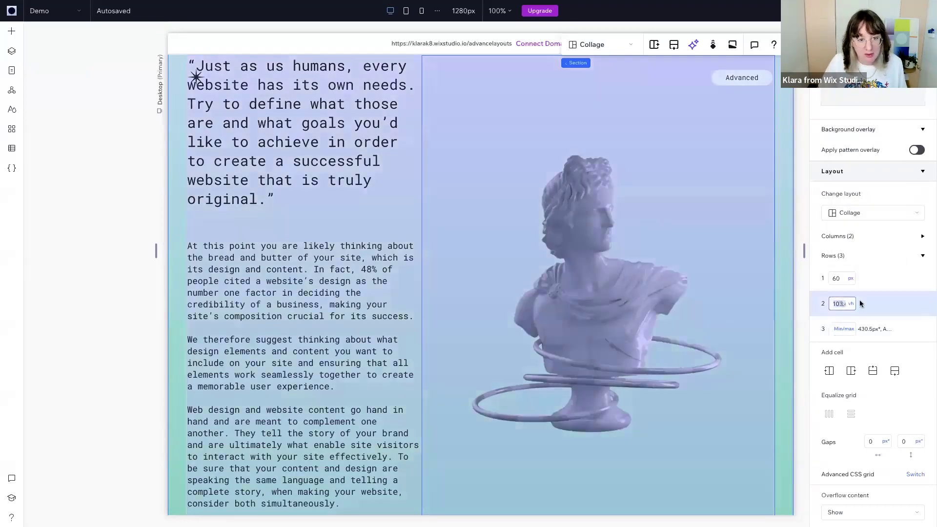
text(100)
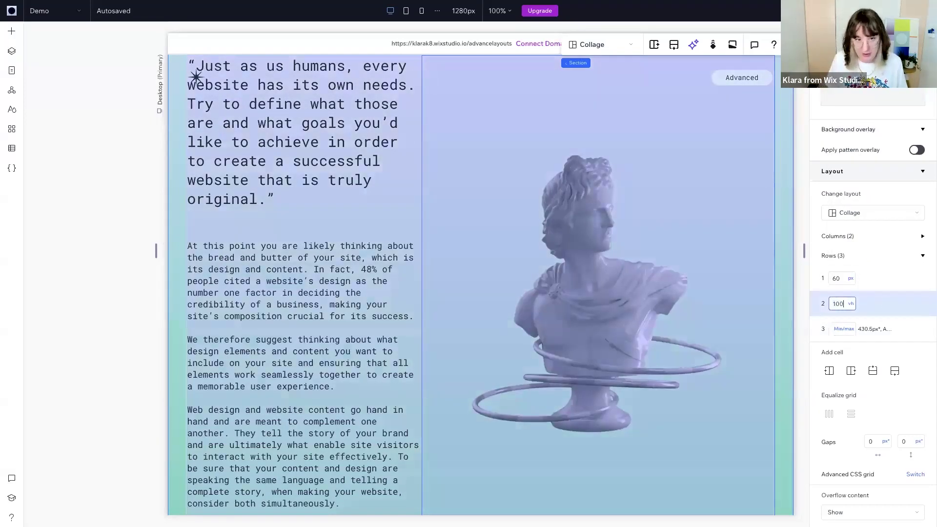
key(Return)
Change the third row's sizing from Min/max to Fraction at 1 fr and check the section's rows.
click(864, 329)
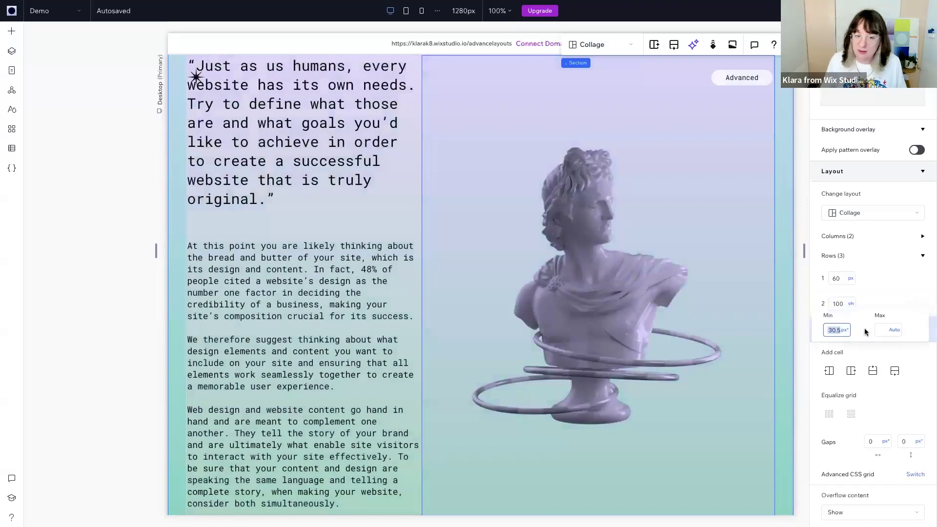
click(843, 330)
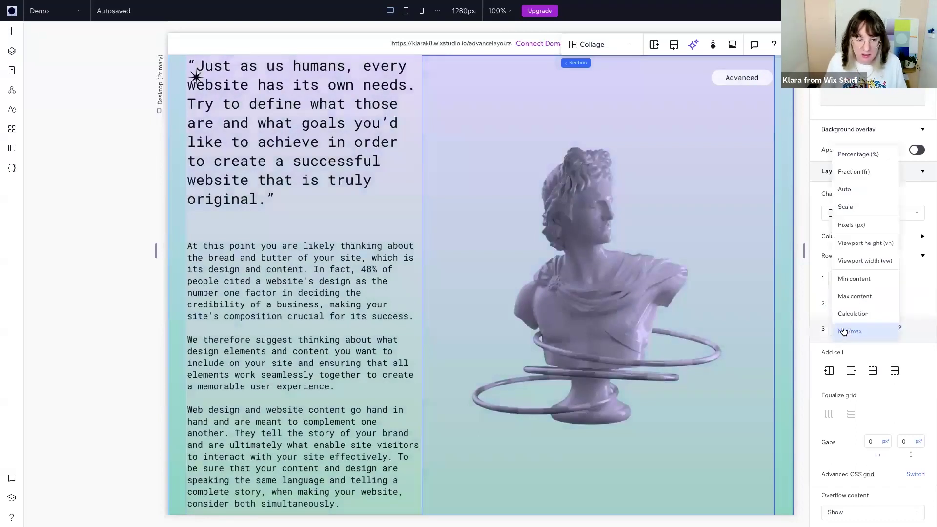
click(869, 173)
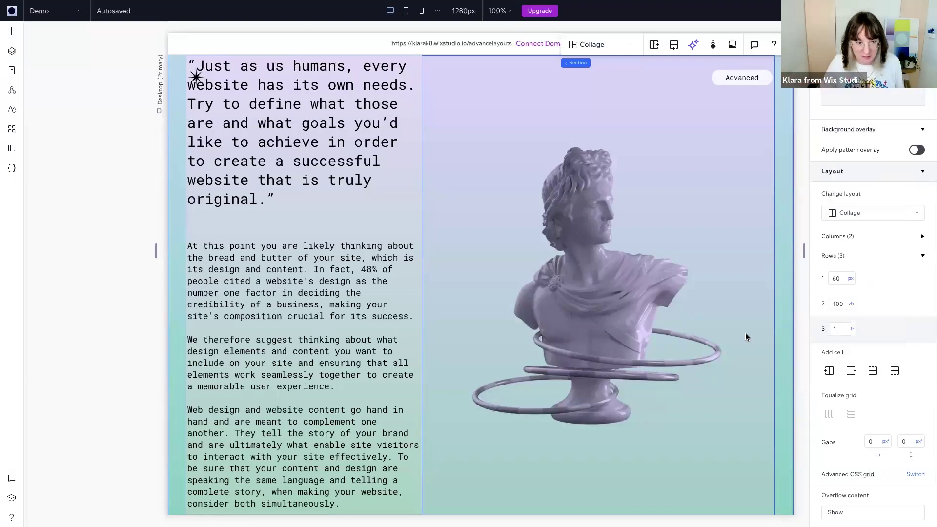
scroll(693, 307, up, 2)
scroll(684, 306, up, 4)
scroll(686, 306, down, 10)
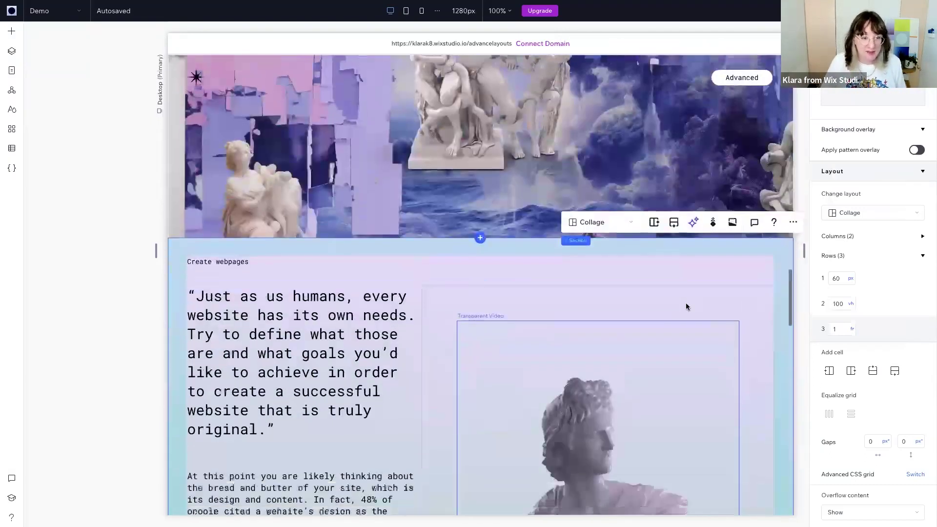
scroll(686, 307, down, 3)
scroll(684, 305, up, 12)
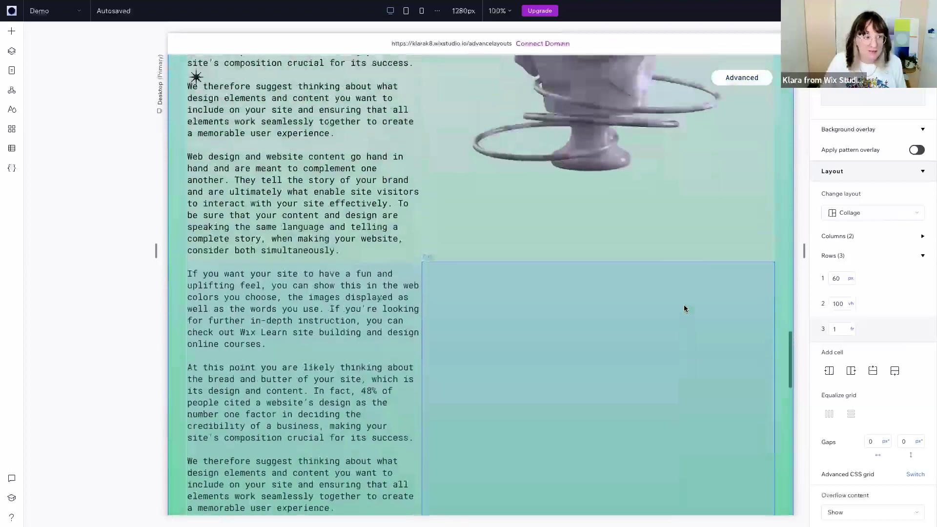
scroll(689, 303, down, 2)
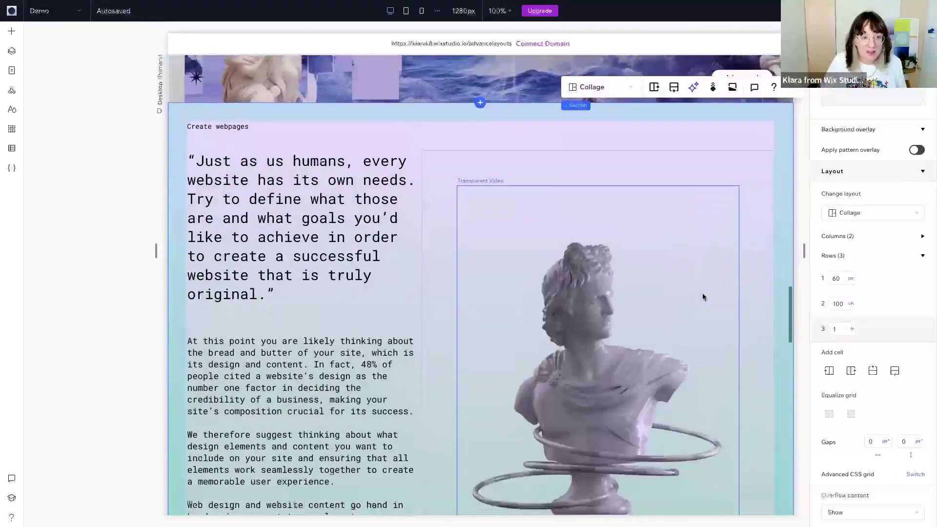
Set the position type of the cell containing the bust video to Sticky, keeping it stuck to Top with 0% offset.
click(757, 236)
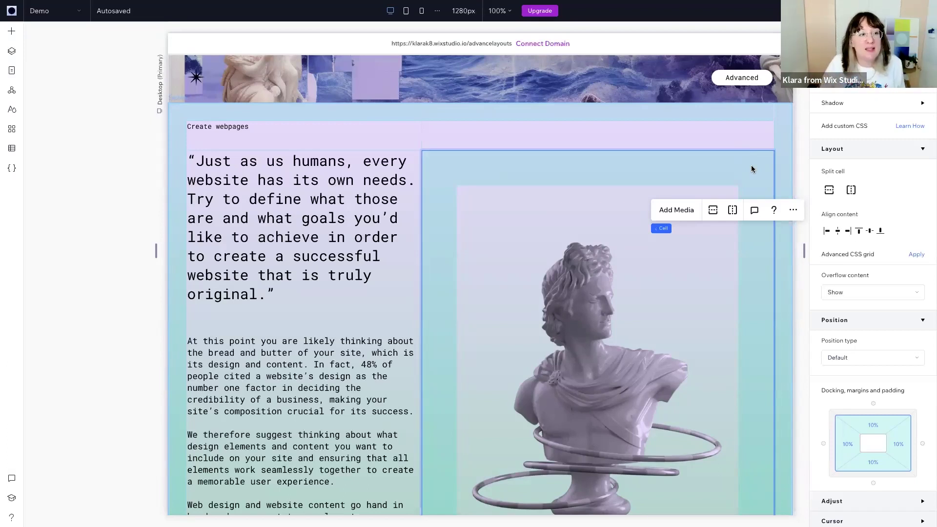
scroll(754, 174, down, 2)
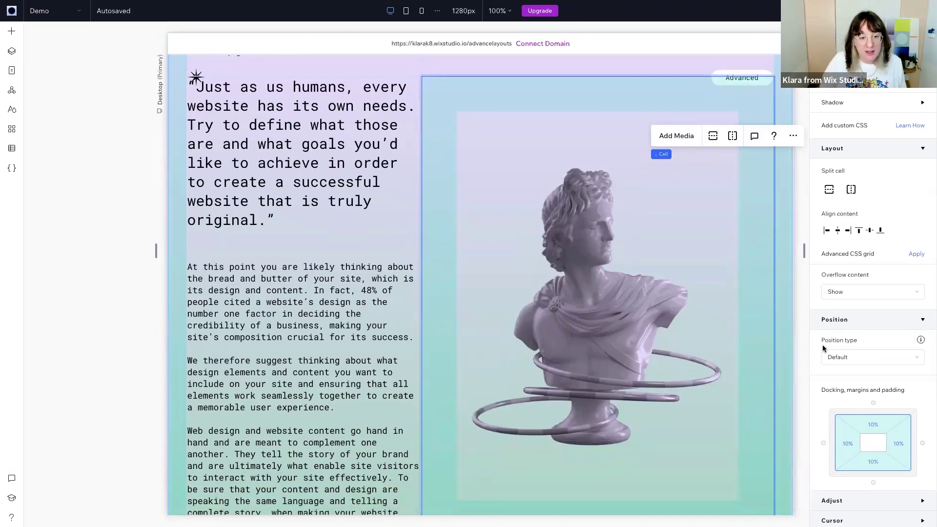
click(846, 357)
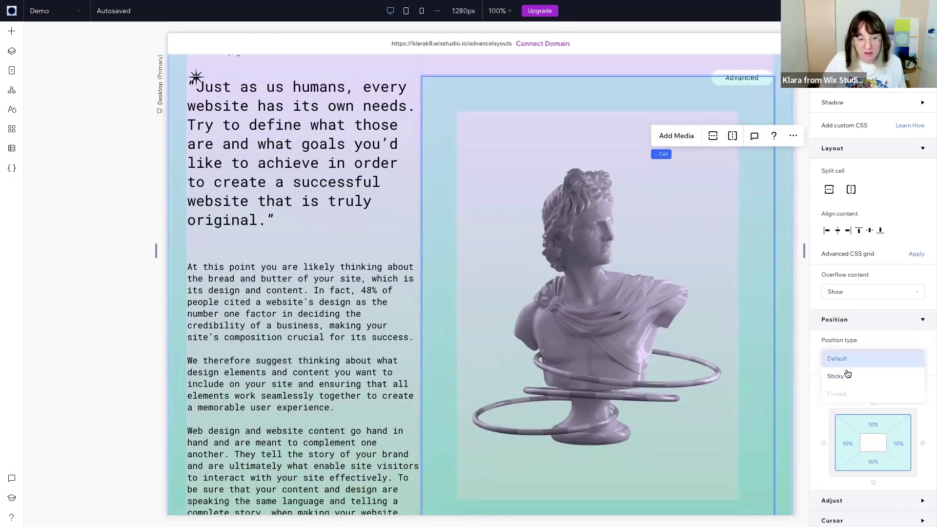
click(846, 375)
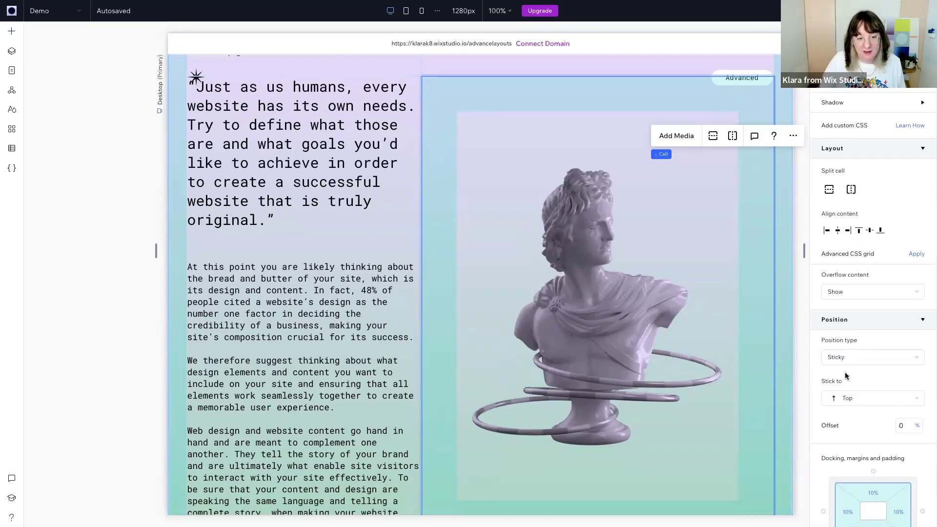
click(851, 399)
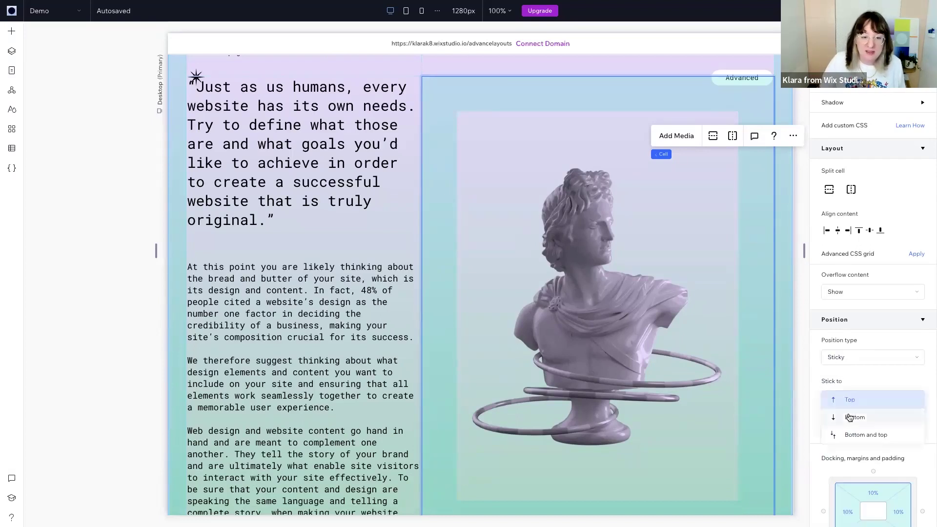
click(869, 380)
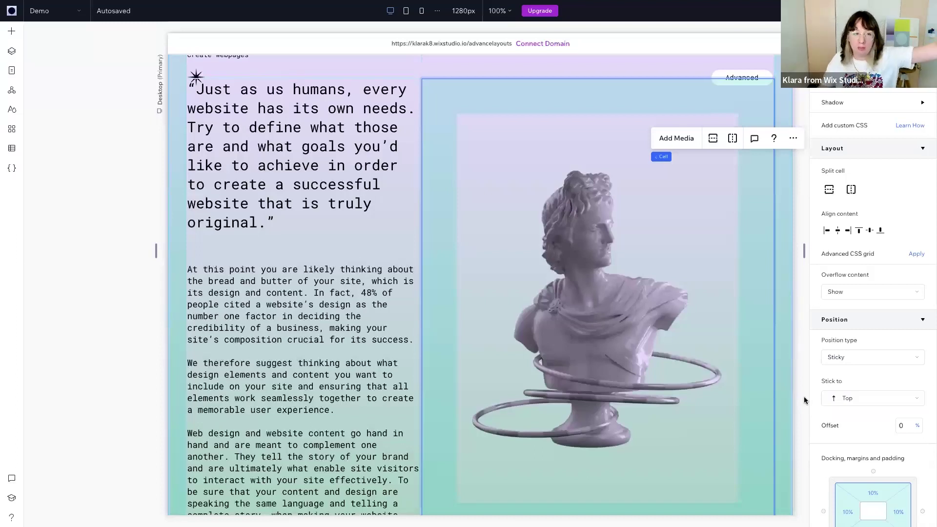
scroll(804, 400, down, 3)
scroll(804, 400, up, 2)
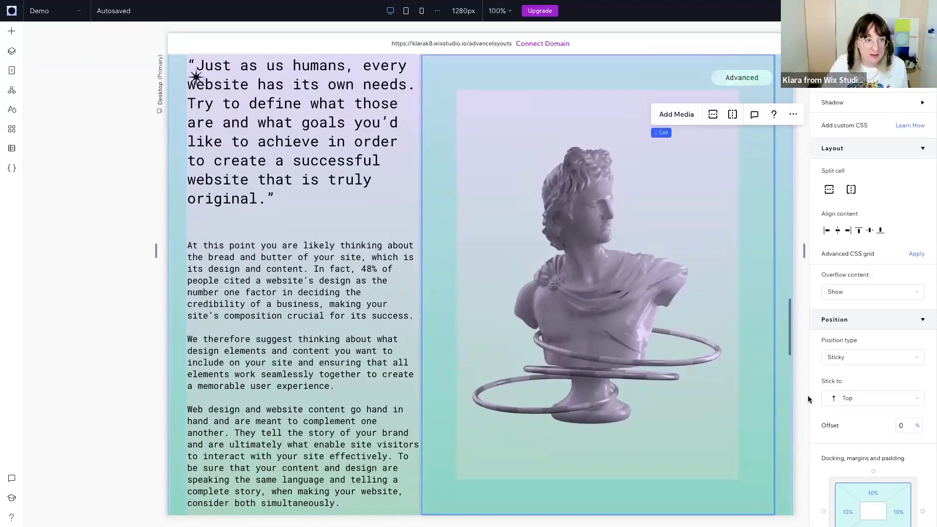
scroll(806, 397, up, 5)
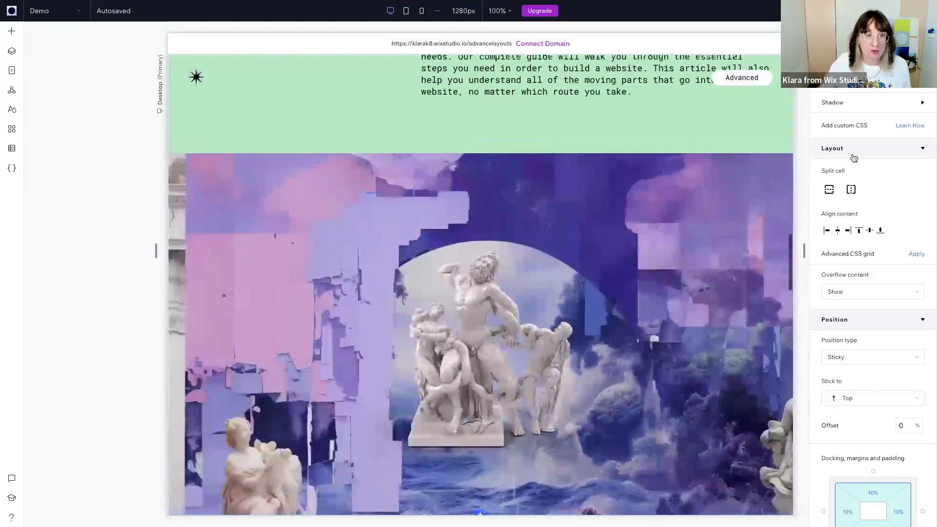
Preview the page at desktop size and examine the bust video's scroll behavior beside the long text and into the following section.
key(ctrl+p)
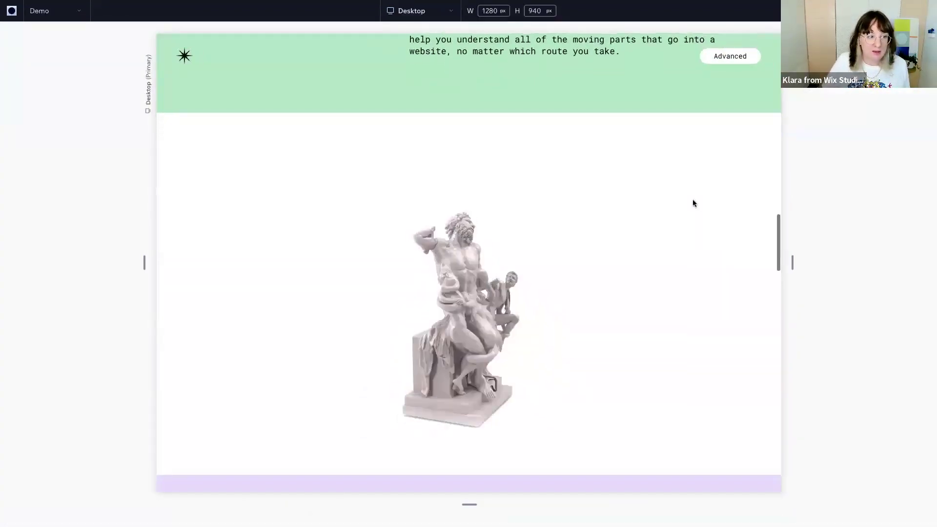
scroll(693, 201, down, 2)
scroll(694, 203, up, 3)
scroll(695, 203, down, 8)
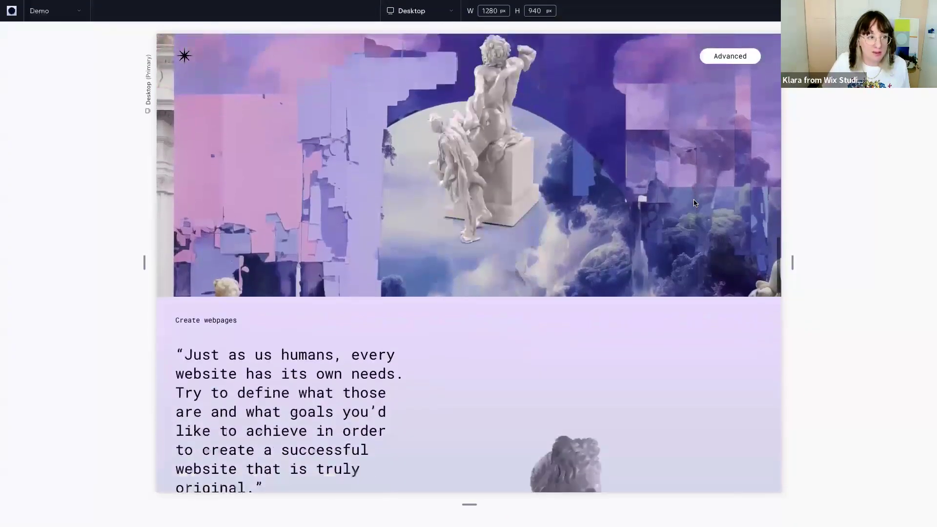
scroll(694, 202, down, 1)
scroll(694, 202, up, 2)
scroll(694, 202, down, 1)
scroll(694, 202, down, 1)
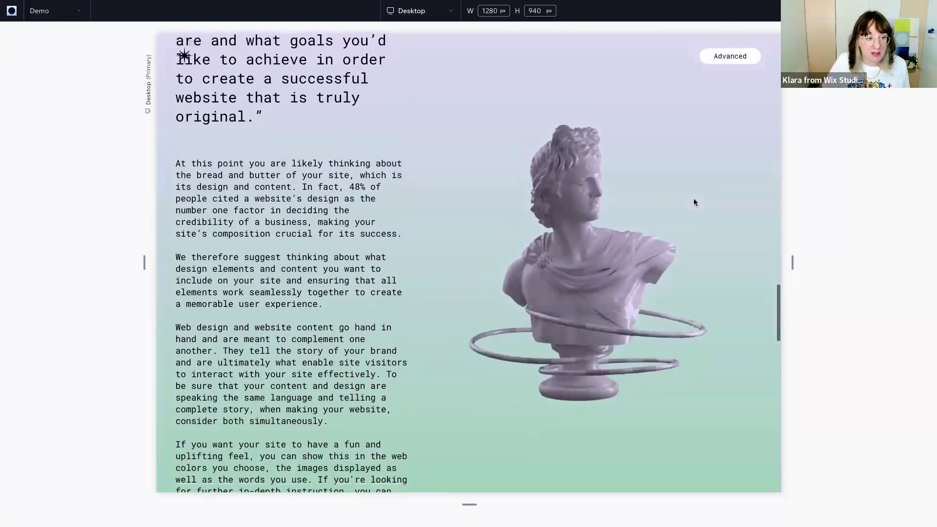
scroll(694, 201, down, 5)
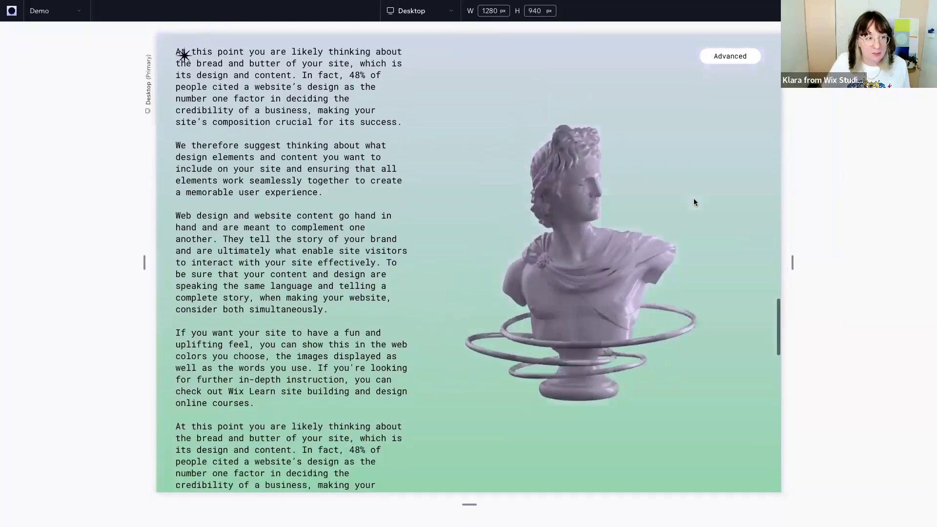
scroll(695, 202, down, 4)
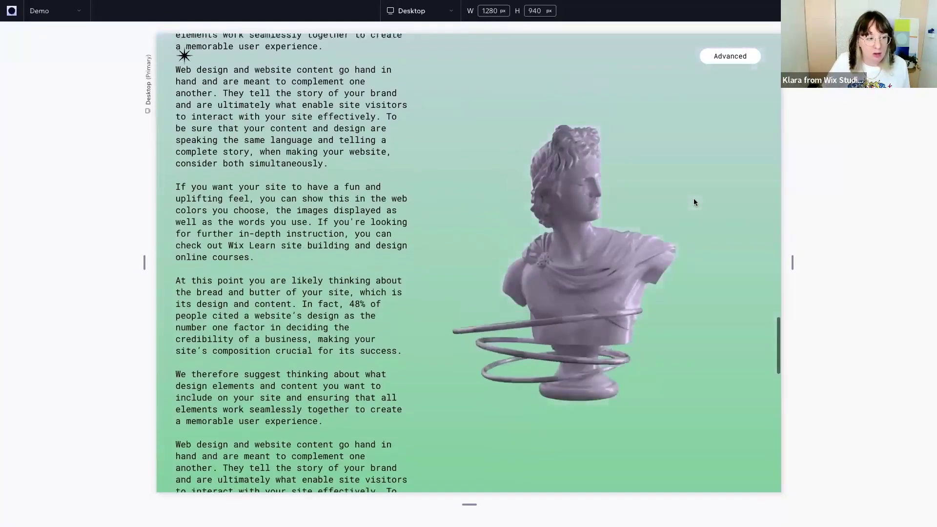
scroll(696, 204, down, 2)
scroll(699, 210, up, 1)
scroll(699, 211, down, 6)
scroll(699, 211, down, 5)
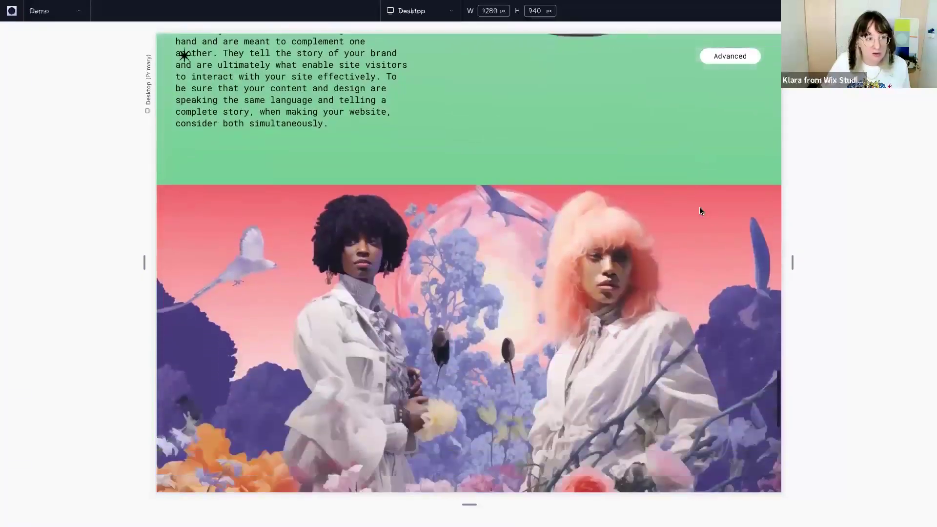
Check in the preview how the image of the two women scrolls into the black footer, and return to the editor.
scroll(699, 210, down, 2)
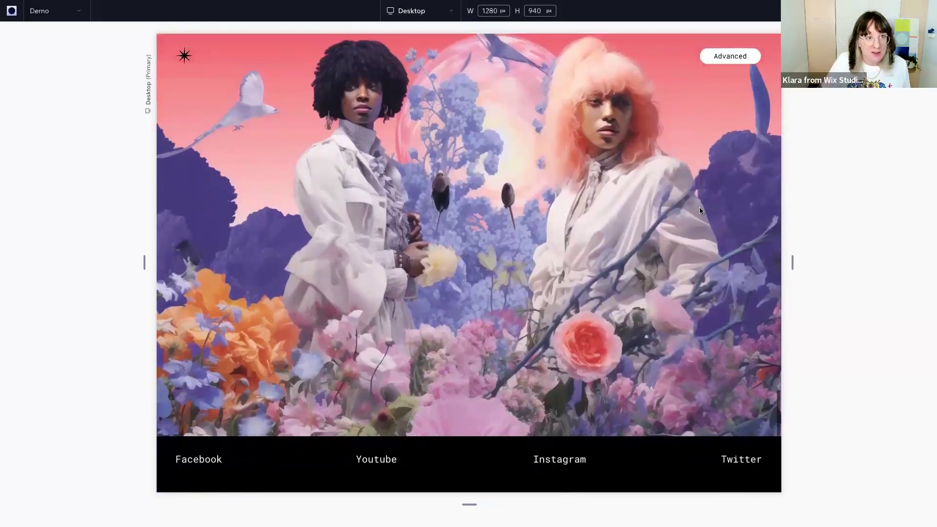
scroll(700, 210, down, 1)
scroll(699, 211, down, 1)
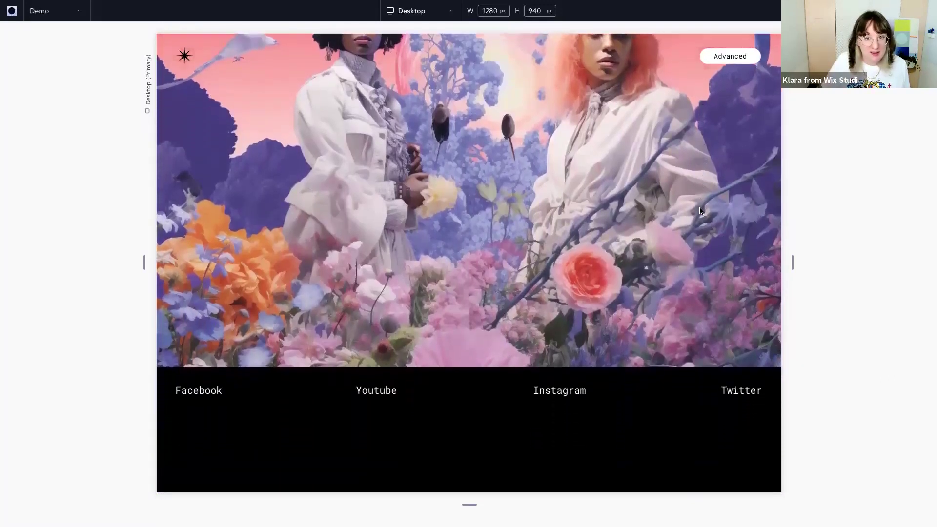
scroll(699, 210, down, 3)
scroll(699, 211, down, 4)
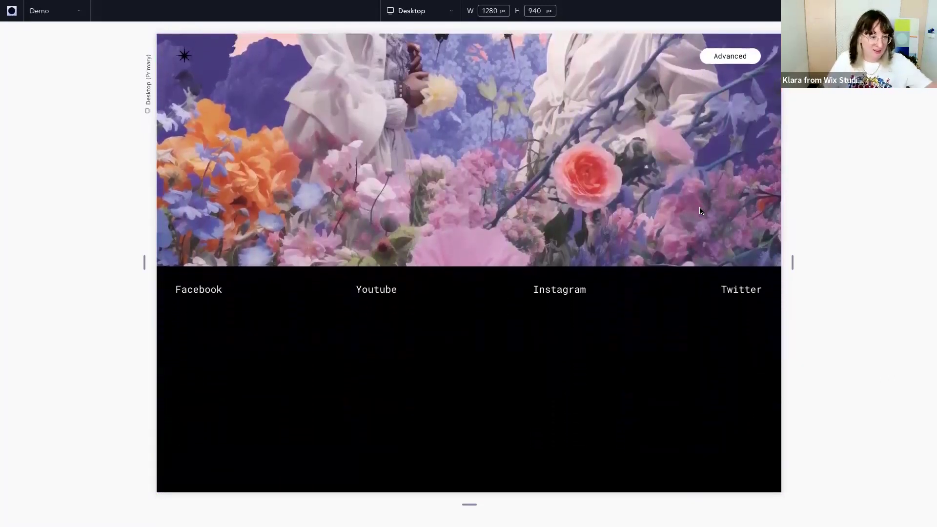
scroll(699, 211, up, 1)
scroll(701, 211, up, 8)
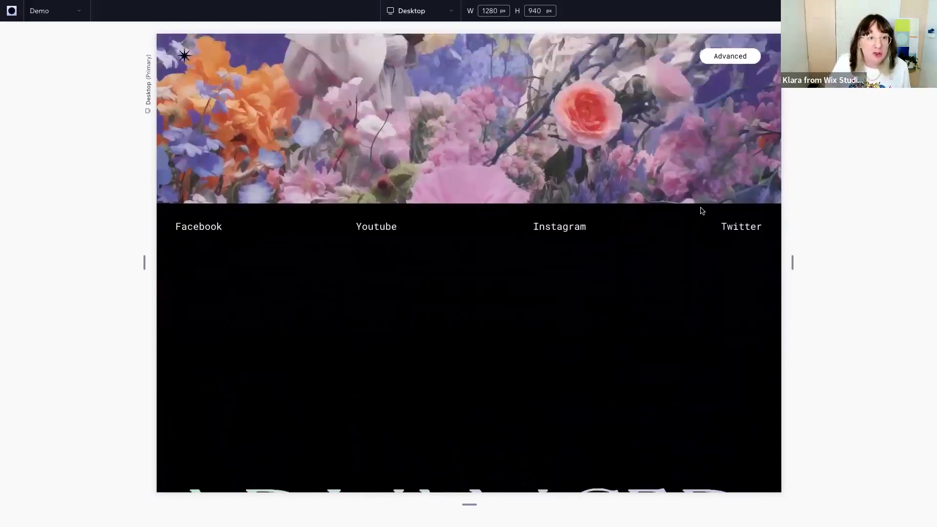
scroll(701, 211, up, 2)
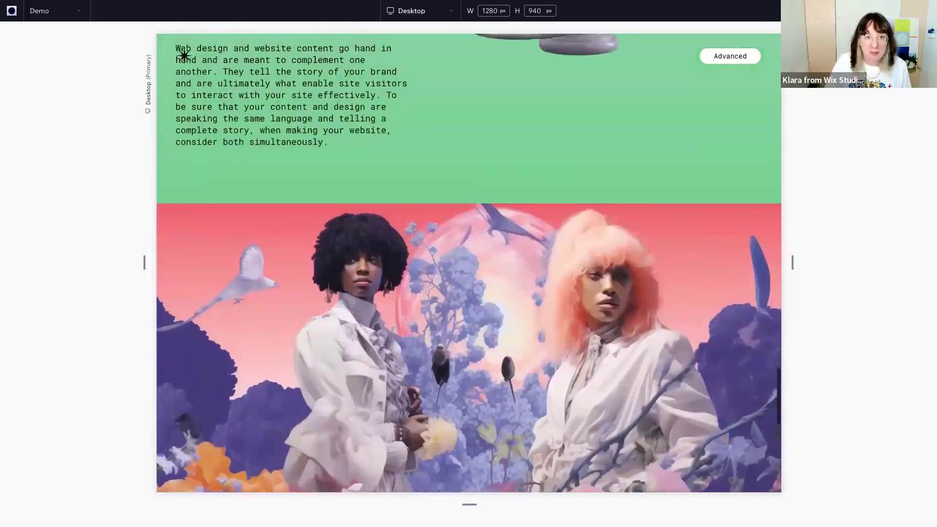
key(Escape)
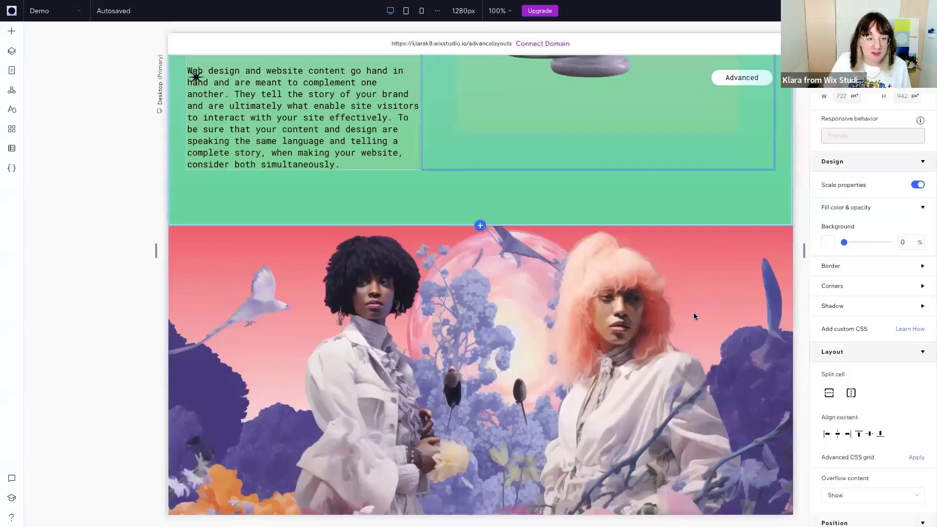
Set the responsive behavior of the section with the two women's image to Fit to screen.
scroll(692, 312, down, 3)
click(698, 305)
click(834, 135)
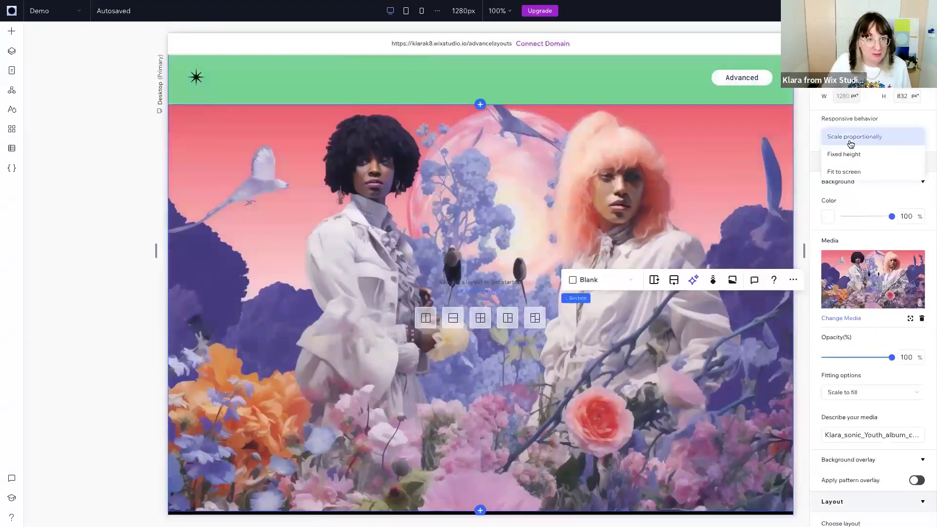
key(Down)
key(Down)
key(Return)
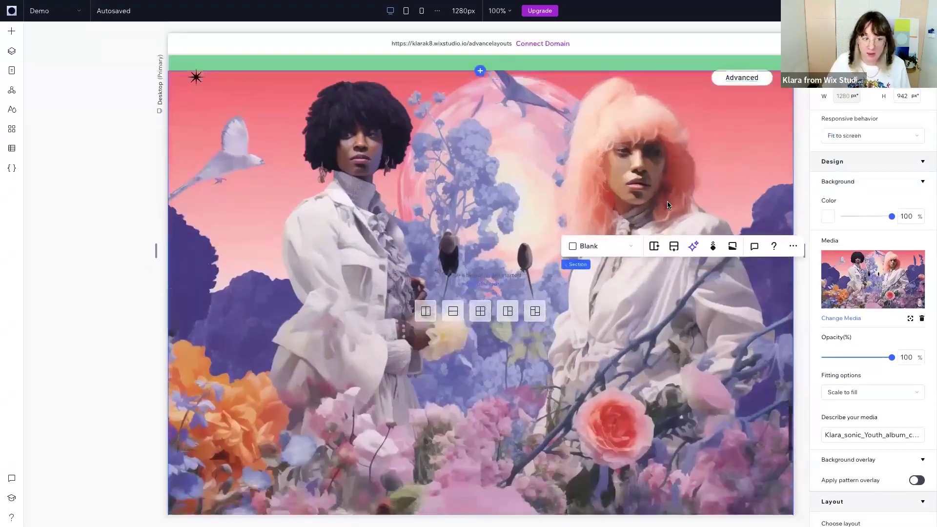
Set the responsive behavior of the black footer section with the social links to Fit to screen.
scroll(683, 217, down, 8)
click(690, 237)
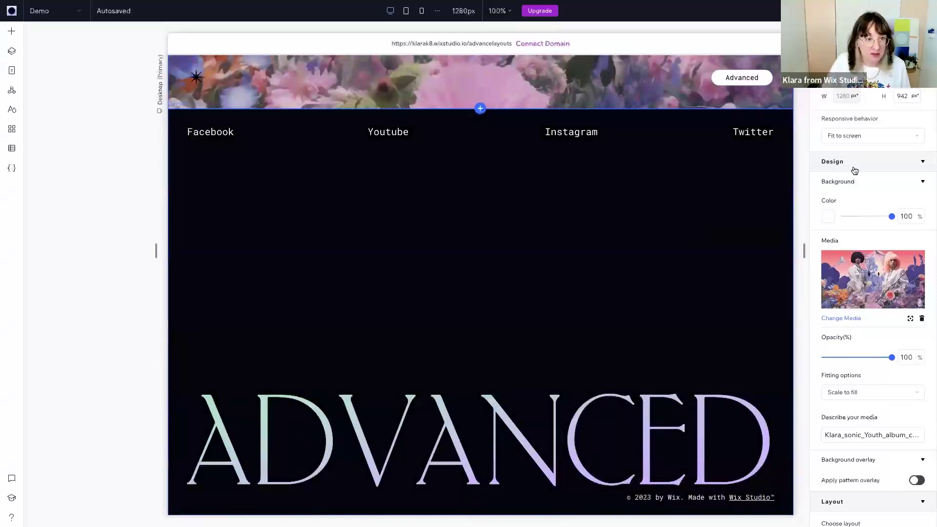
click(870, 137)
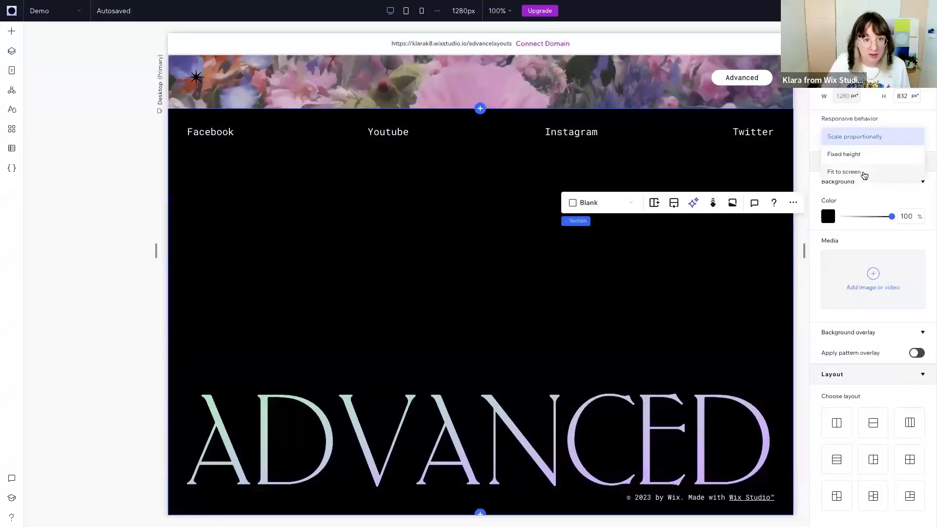
click(863, 175)
Dock the large ADVANCED text mask to the bottom of the footer and move it down near the lower edge.
click(708, 390)
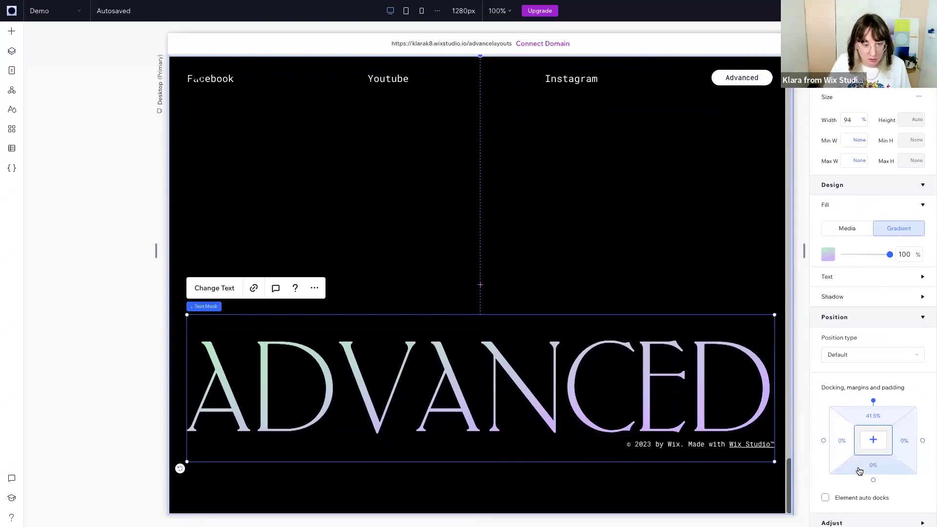
click(859, 471)
drag(678, 391, 678, 443)
Dock the copyright line to the bottom of the footer and move it below the ADVANCED text.
click(678, 444)
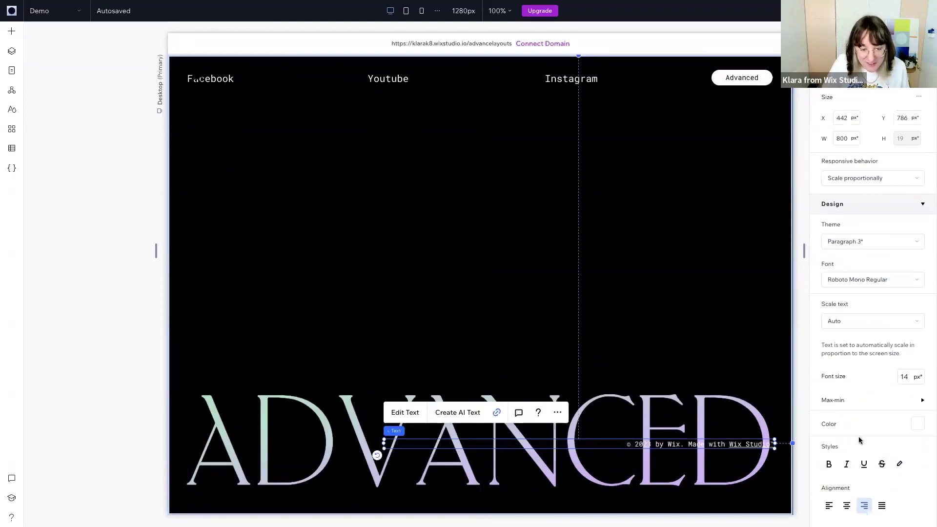
scroll(859, 440, down, 7)
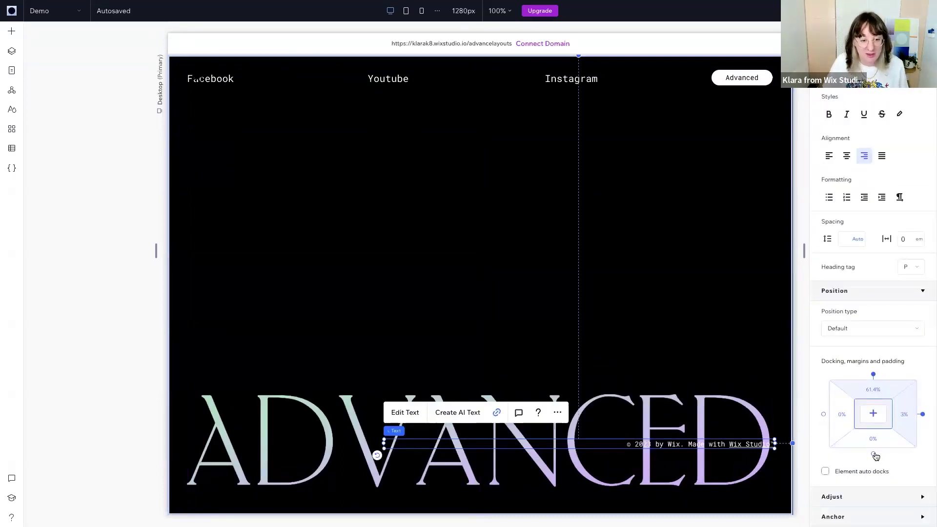
click(873, 453)
drag(702, 469, 702, 523)
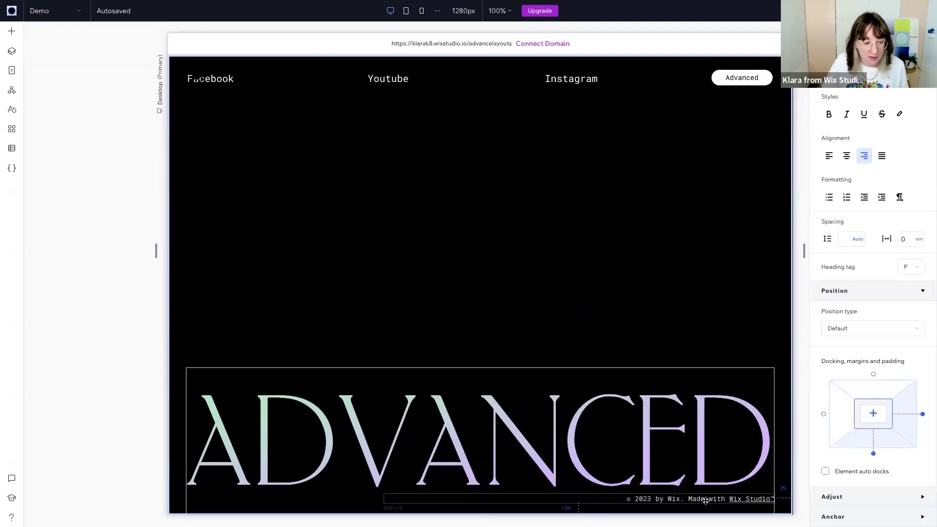
click(742, 254)
mouse_move(804, 251)
mouse_down()
mouse_move(758, 252)
mouse_move(830, 247)
mouse_move(804, 251)
mouse_up()
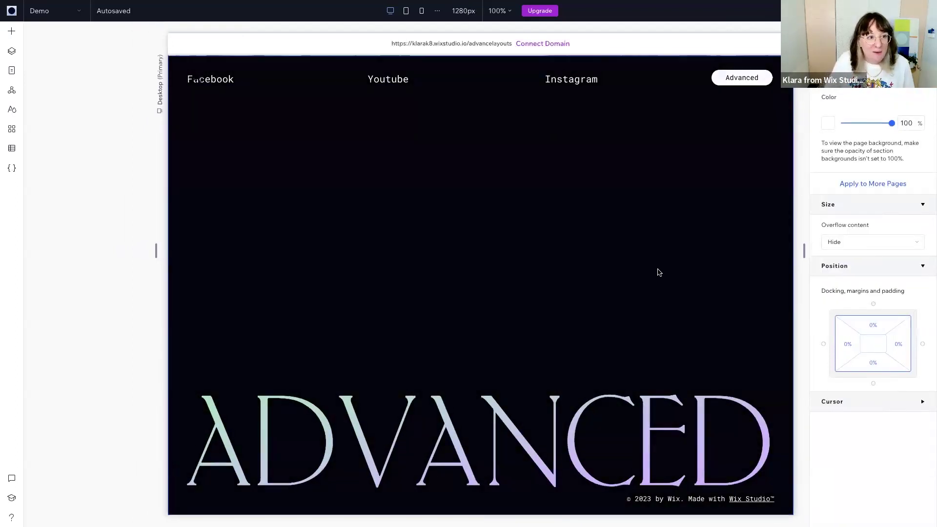
Set the footer section's position type to Sticky and make it stick to Bottom.
scroll(657, 270, up, 2)
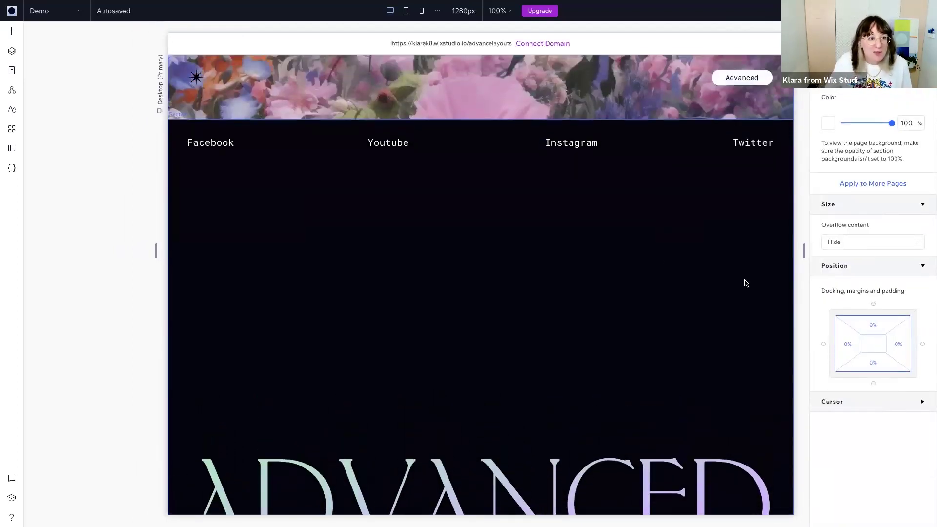
click(683, 308)
scroll(747, 376, down, 1)
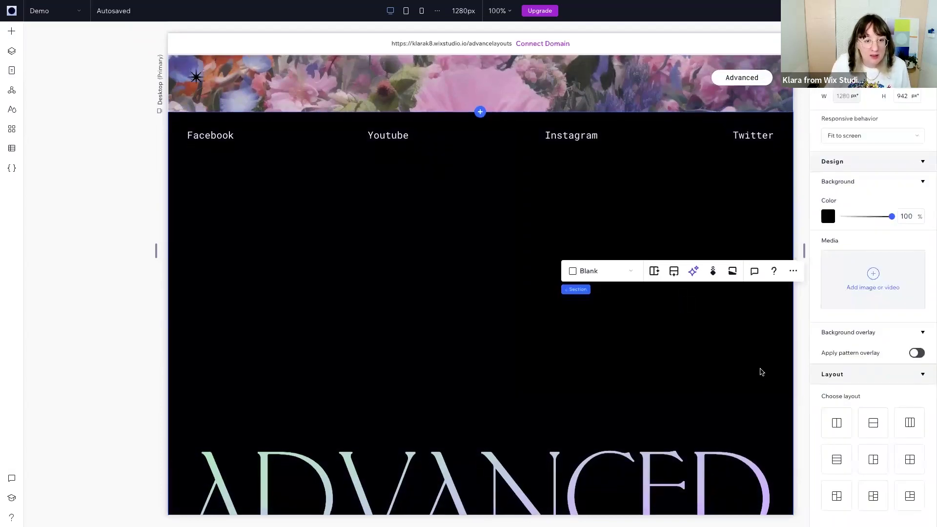
scroll(551, 319, down, 2)
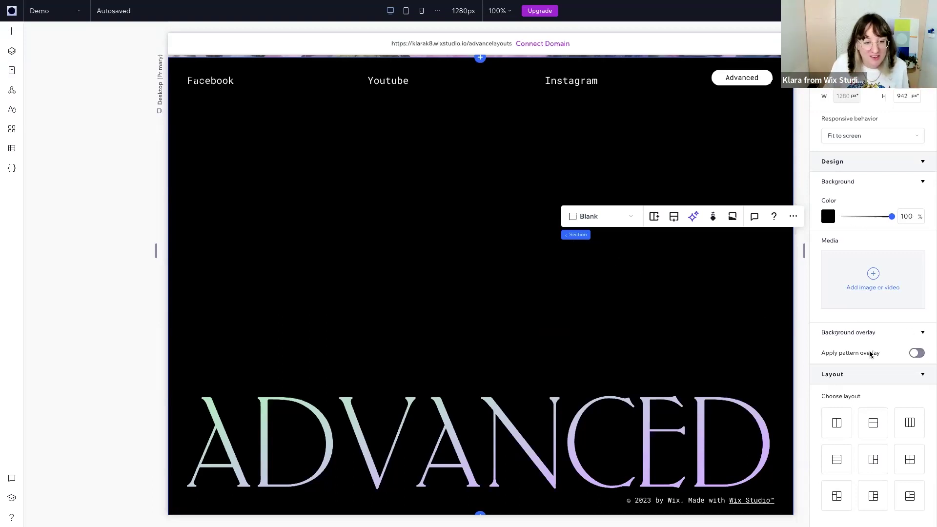
scroll(871, 349, down, 3)
scroll(872, 347, down, 2)
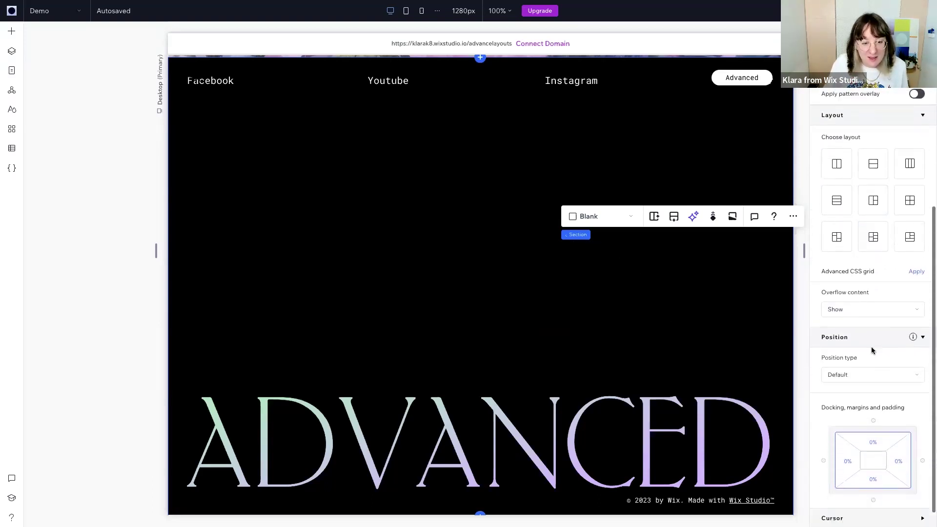
click(839, 376)
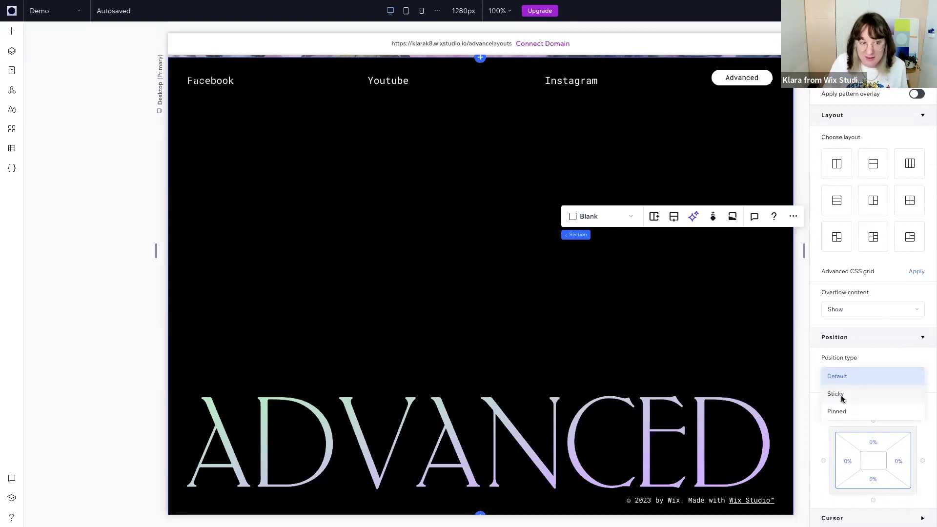
click(842, 396)
click(857, 416)
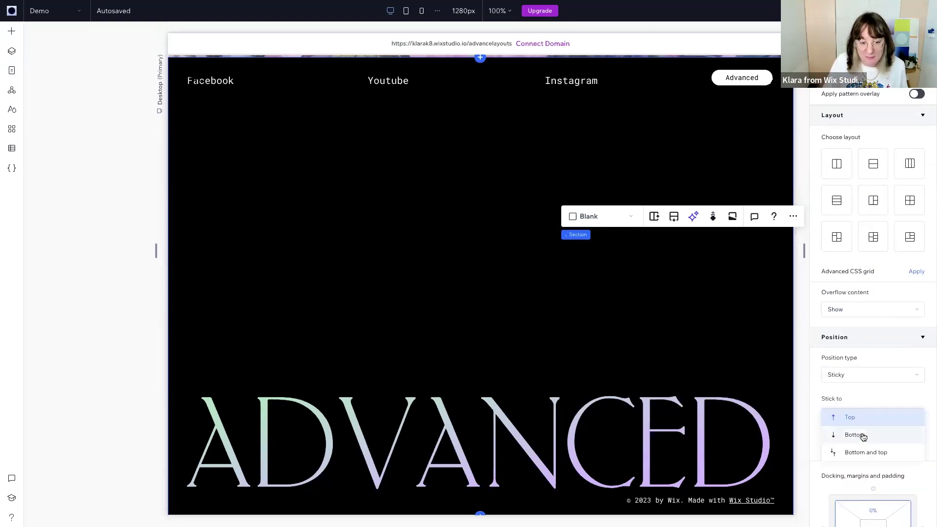
click(859, 433)
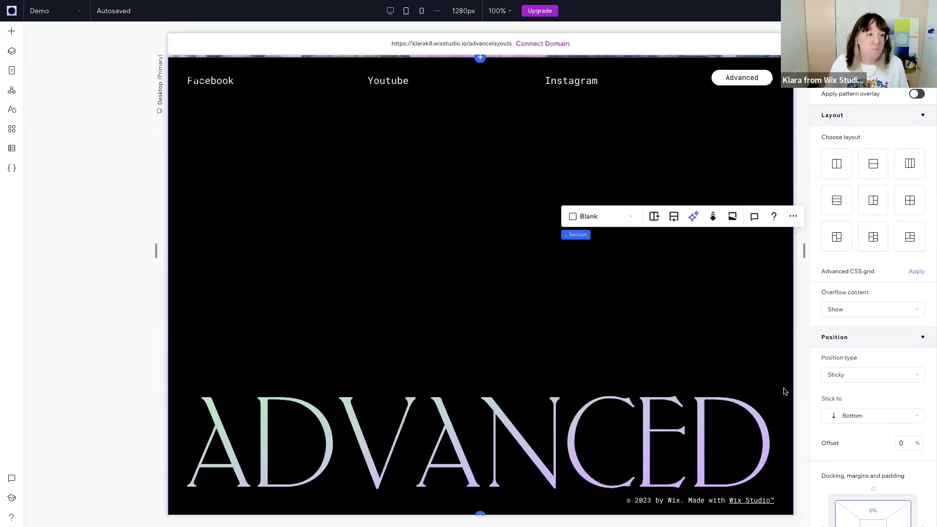
Check the sticky footer's scroll behavior below the image section on the canvas and in the desktop preview.
scroll(784, 391, up, 4)
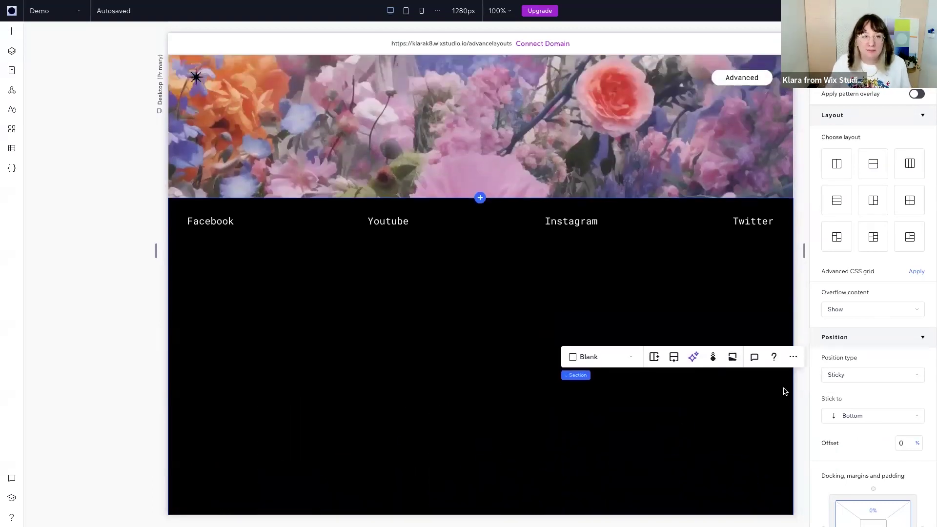
scroll(784, 391, up, 5)
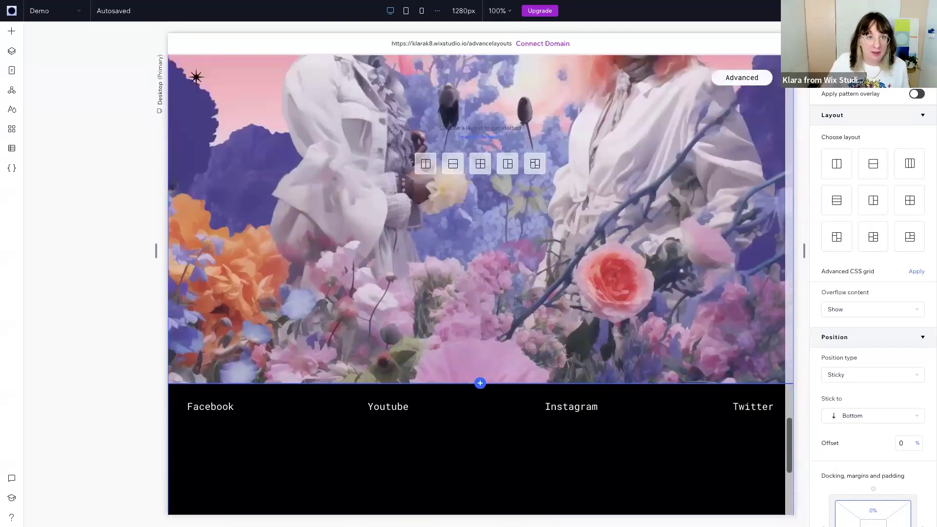
scroll(784, 391, up, 1)
key(ctrl+p)
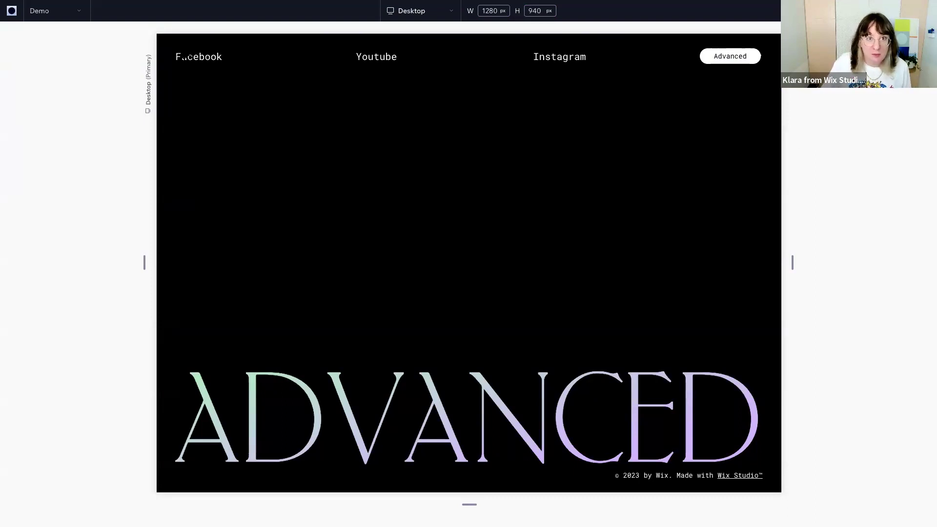
click(907, 10)
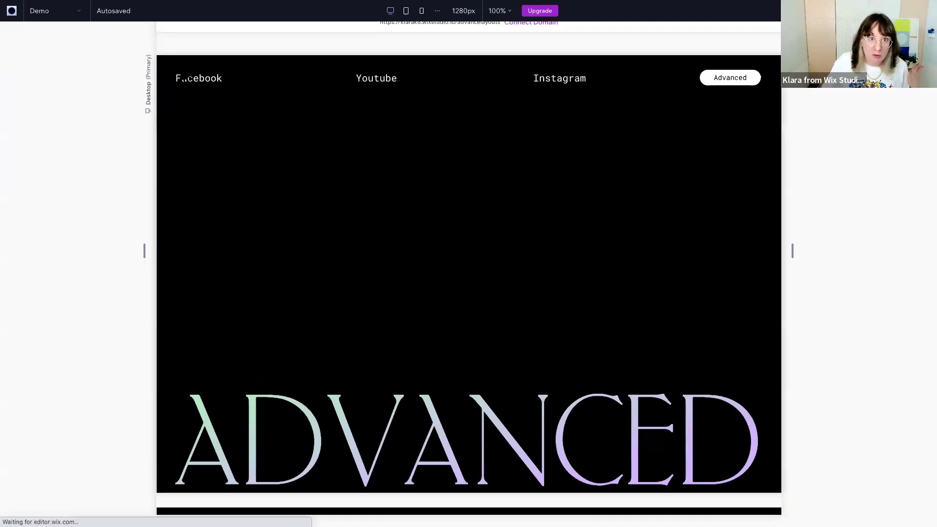
scroll(729, 274, down, 1)
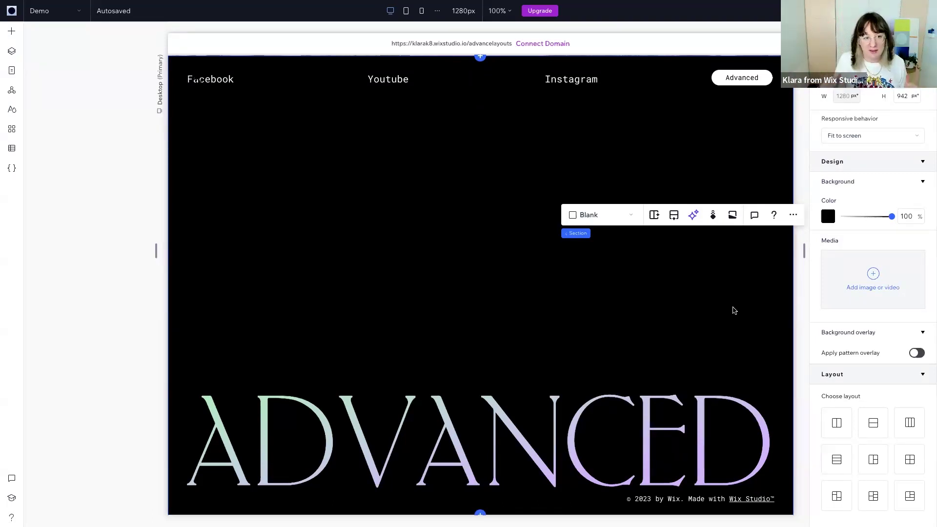
Send the footer section to the back of the stacking order and check how the image section scrolls over it.
scroll(722, 327, up, 2)
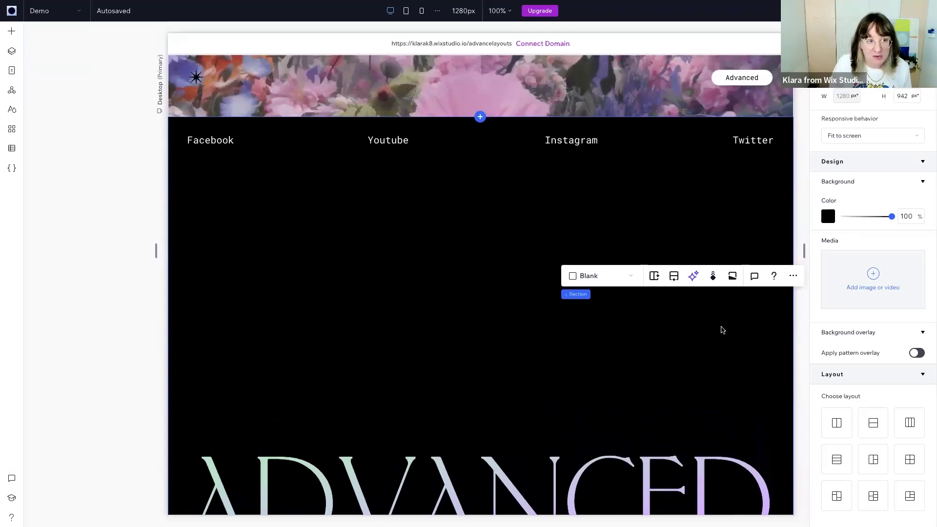
scroll(727, 322, down, 2)
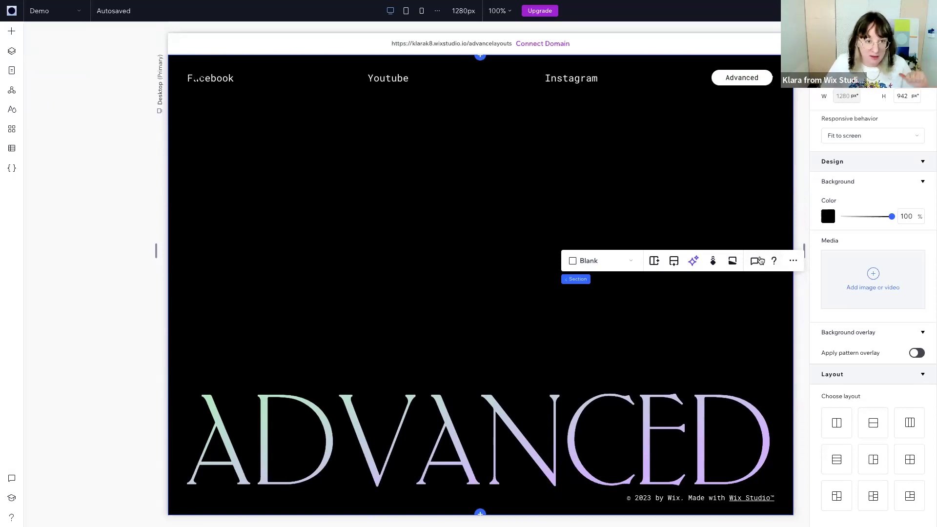
click(793, 261)
mouse_move(826, 218)
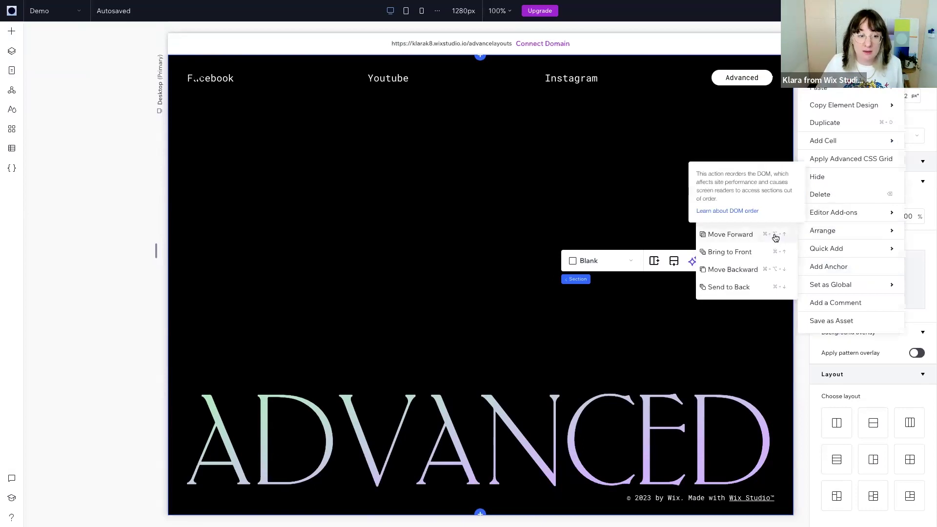
click(760, 287)
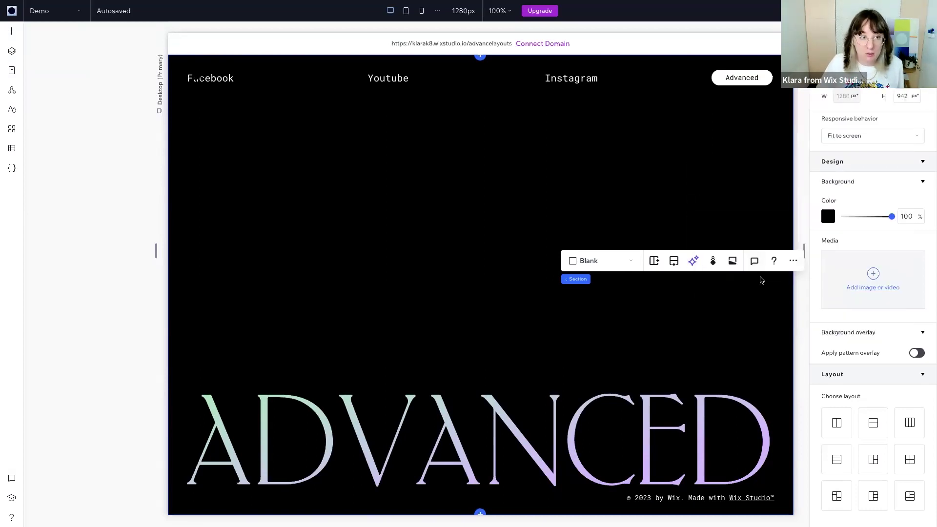
scroll(691, 171, up, 2)
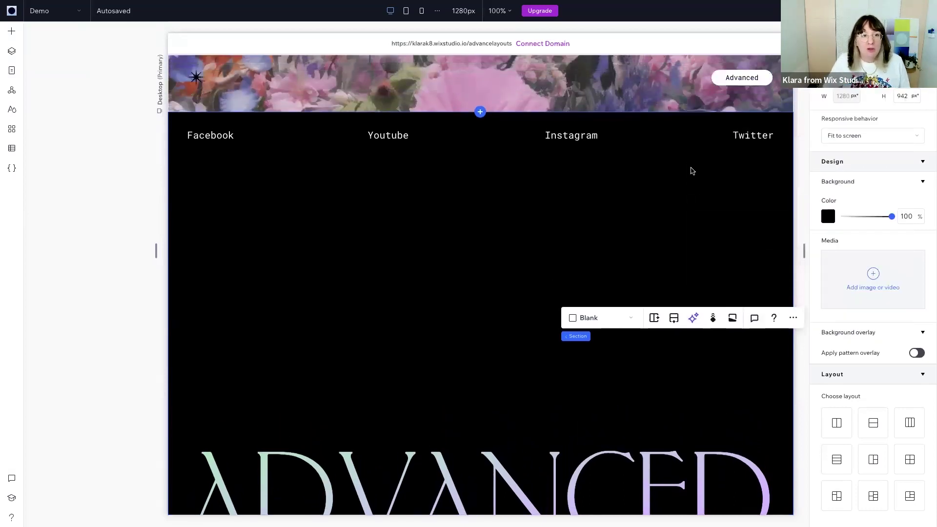
scroll(691, 170, up, 2)
scroll(691, 171, down, 4)
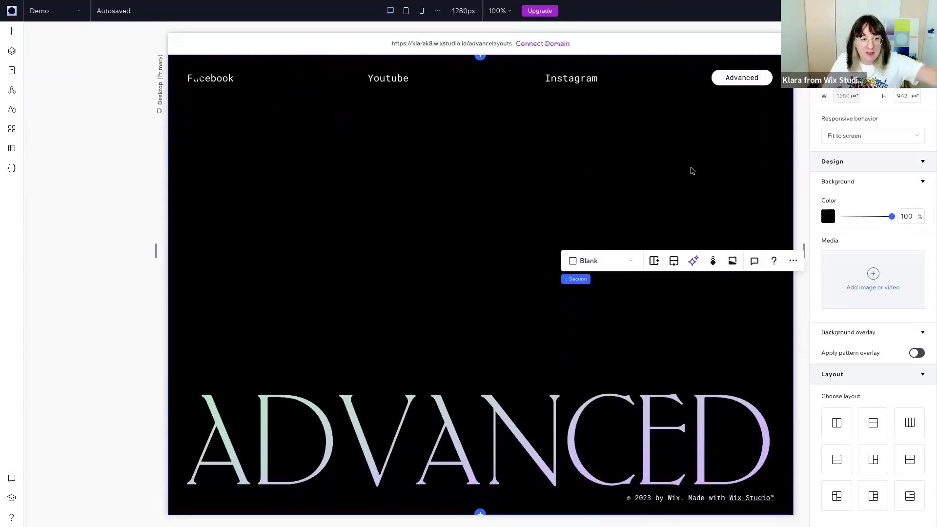
scroll(691, 171, up, 2)
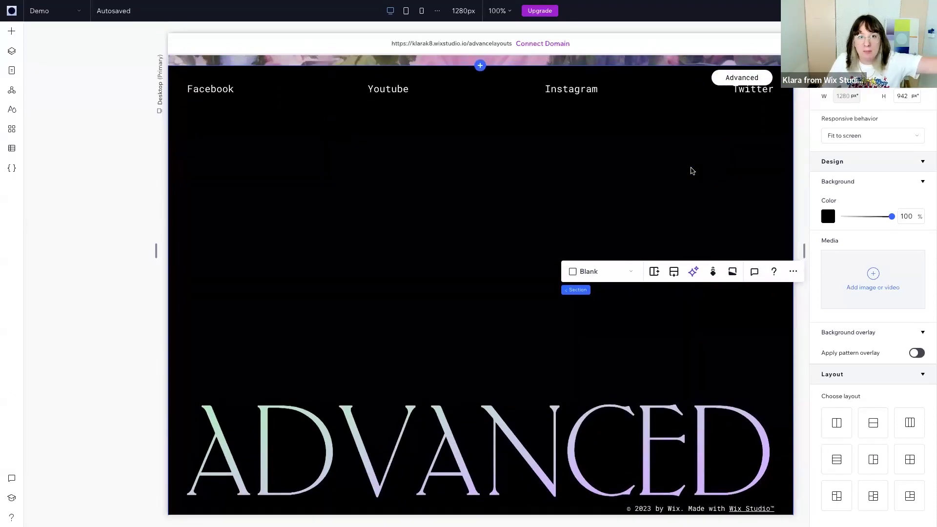
scroll(648, 193, up, 7)
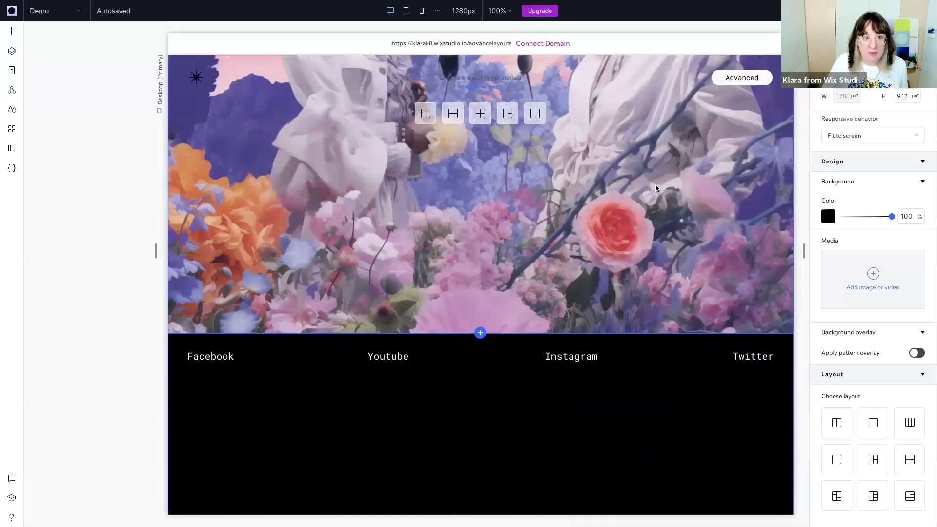
Preview the page from its top and check how the hero section adapts between desktop and about 420 px mobile width.
scroll(668, 197, up, 10)
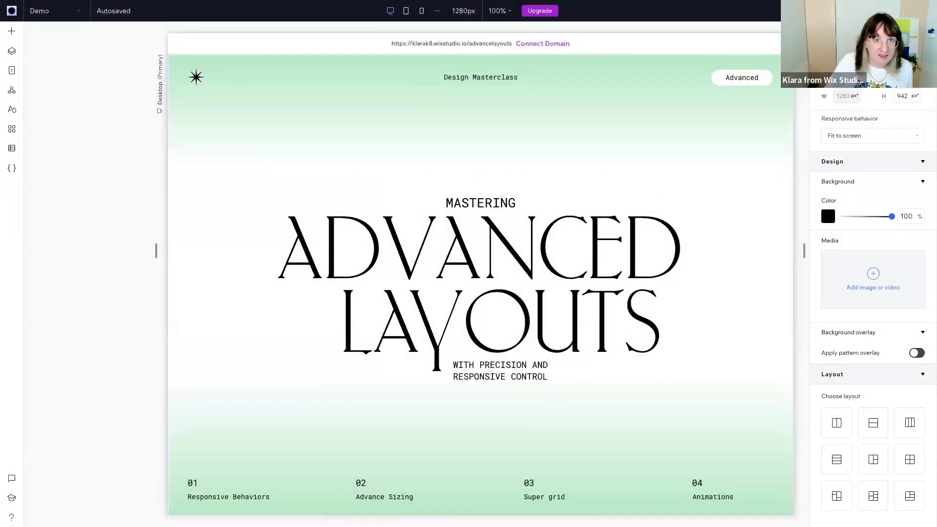
key(ctrl+p)
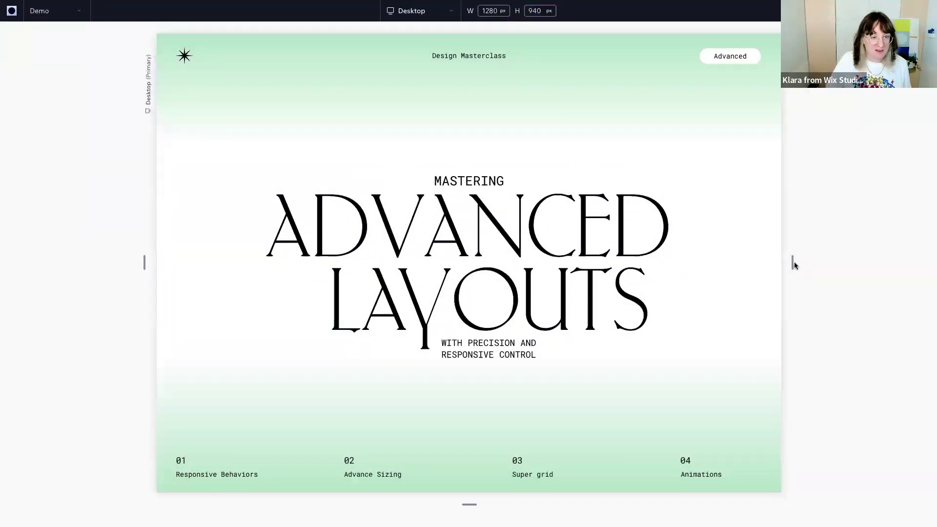
drag(792, 265, 608, 259)
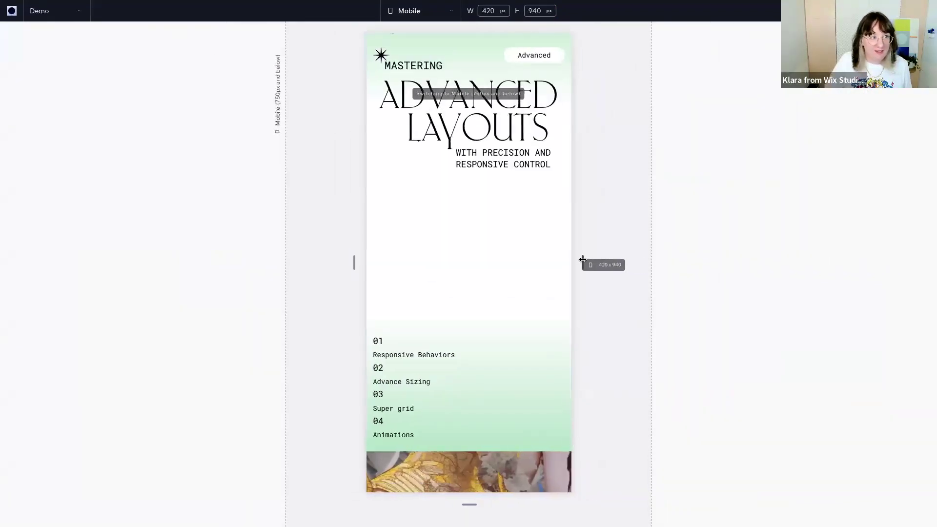
drag(670, 268, 737, 280)
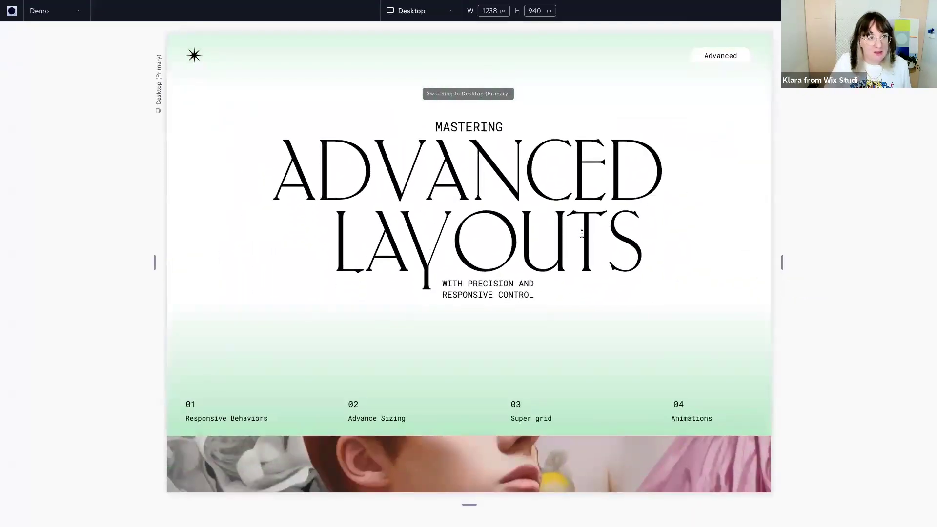
Check the layered portrait section and the pixel-perfect positioning section in the preview while narrowing the desktop view to about 1004 px.
scroll(582, 232, down, 5)
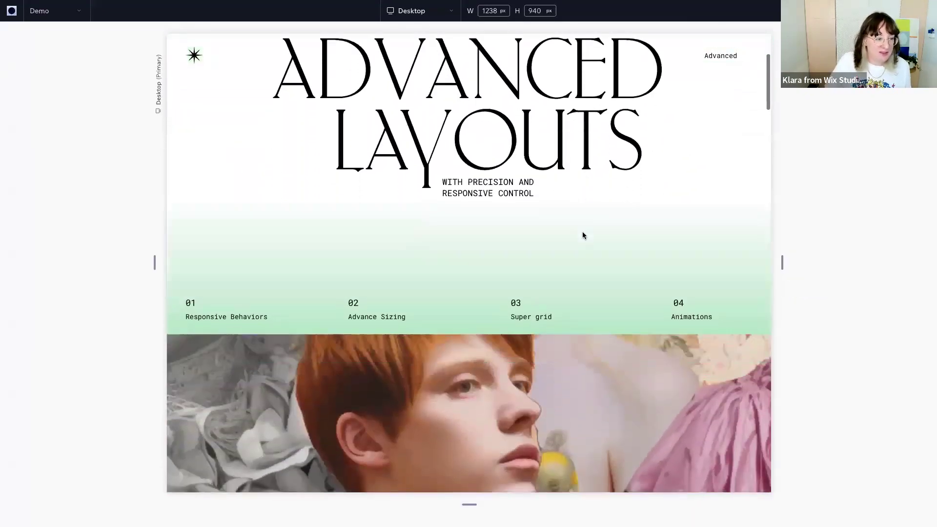
scroll(582, 235, down, 3)
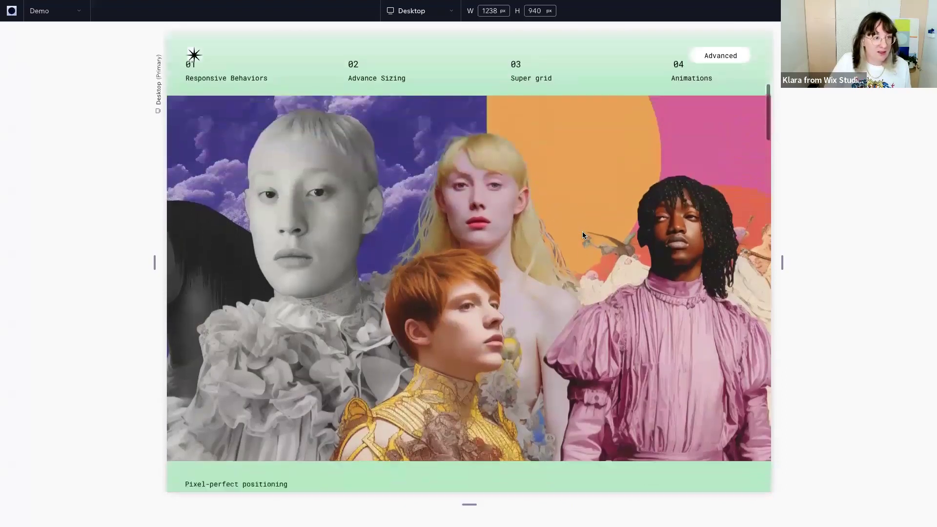
scroll(582, 235, down, 5)
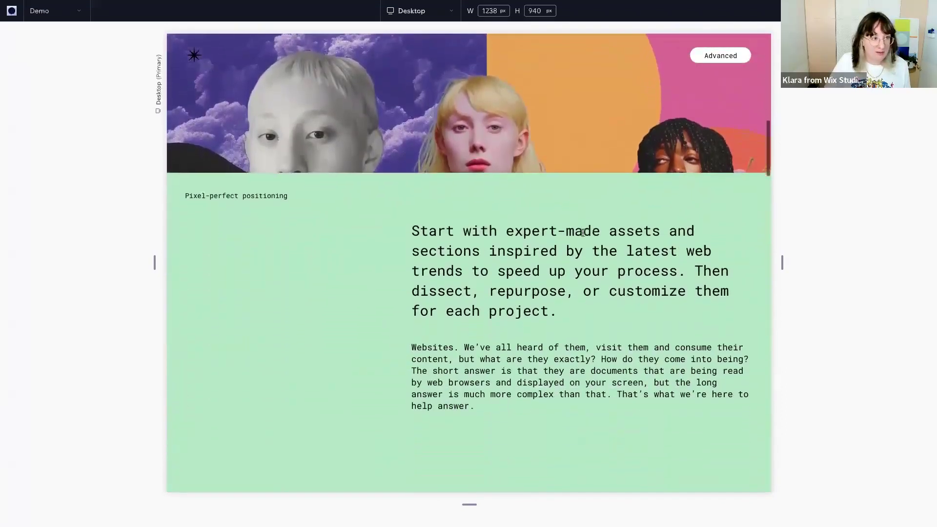
scroll(582, 232, down, 1)
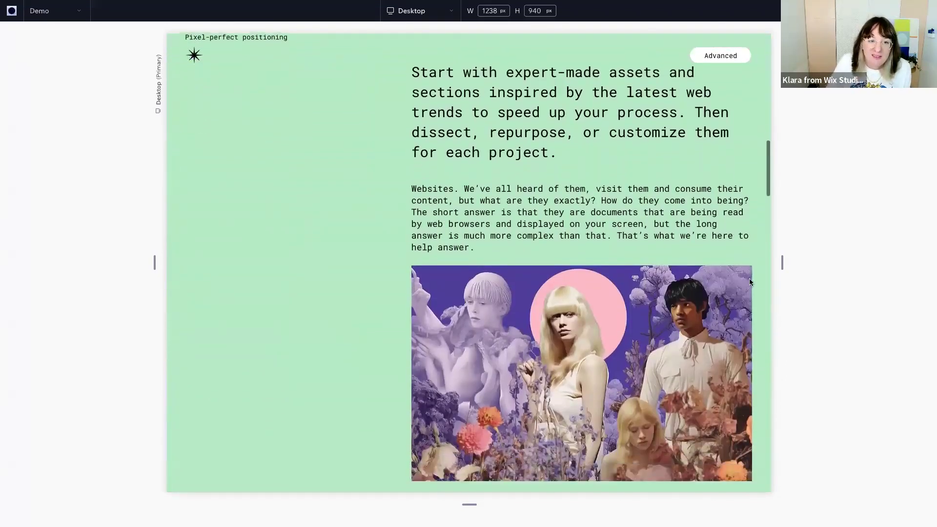
drag(782, 262, 879, 263)
drag(782, 280, 725, 266)
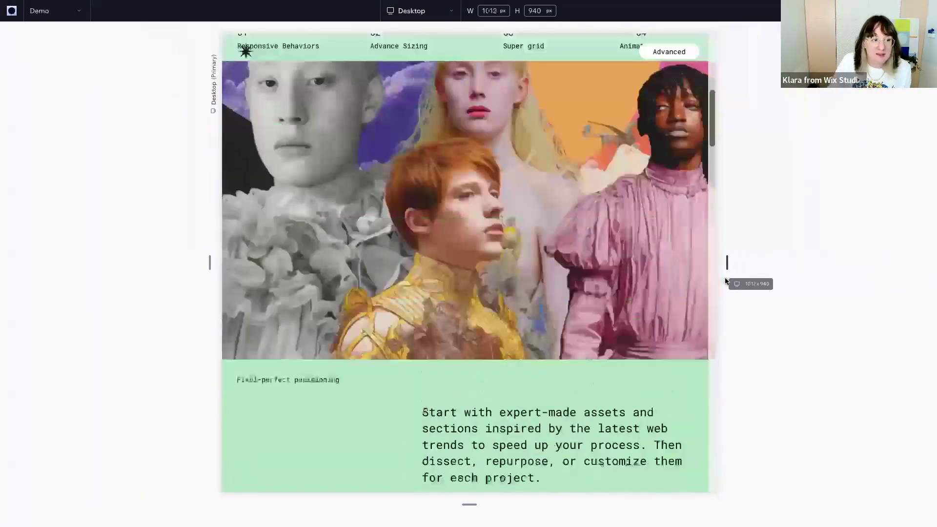
scroll(567, 293, down, 3)
scroll(568, 293, down, 3)
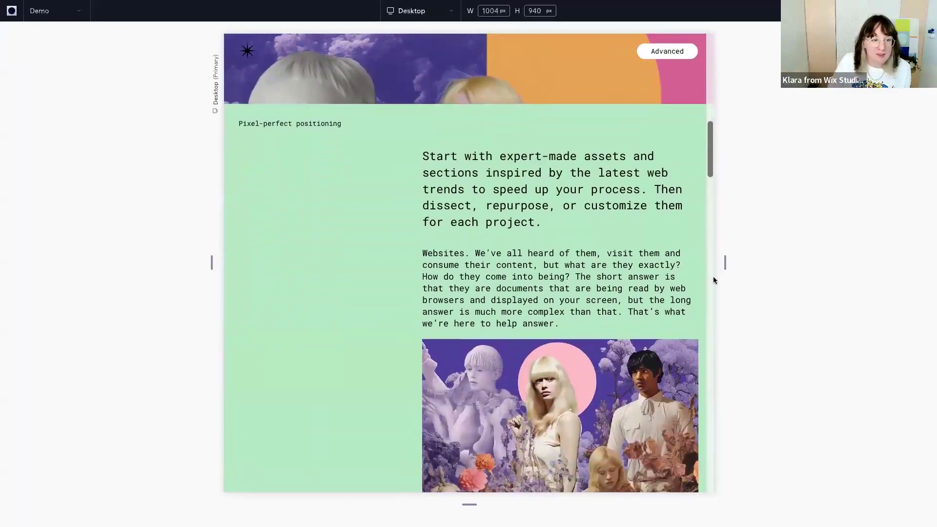
Examine the article text, the rotating statue section and the Create webpages section in the preview at about 1001 px width.
drag(725, 263, 572, 266)
scroll(573, 265, up, 1)
scroll(572, 267, down, 4)
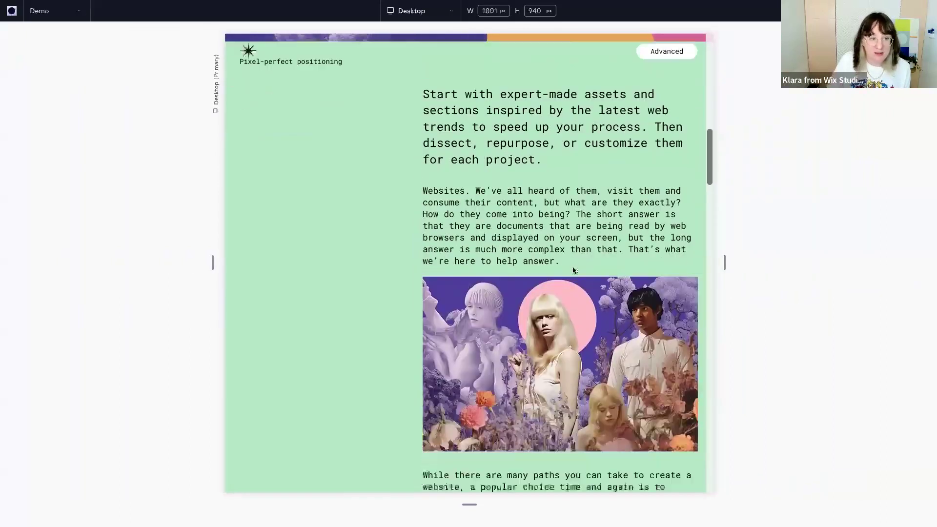
scroll(572, 266, down, 5)
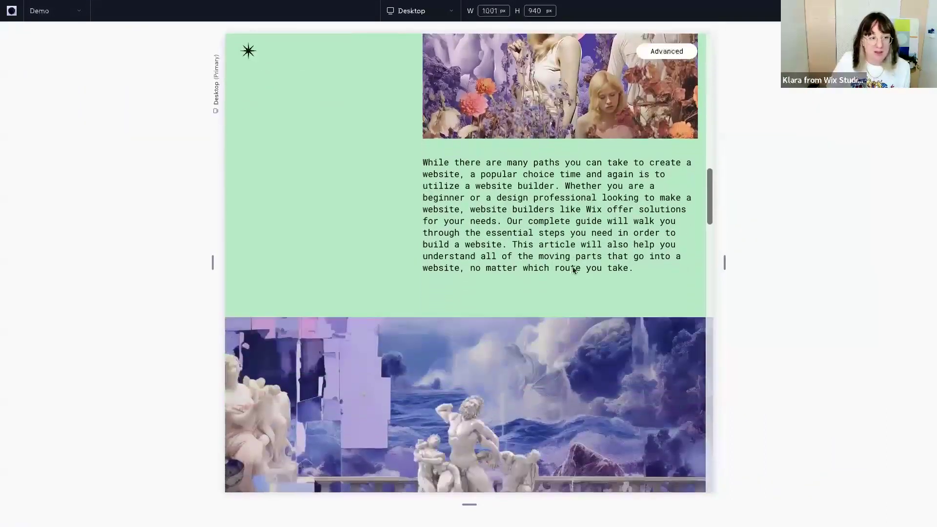
scroll(574, 270, down, 2)
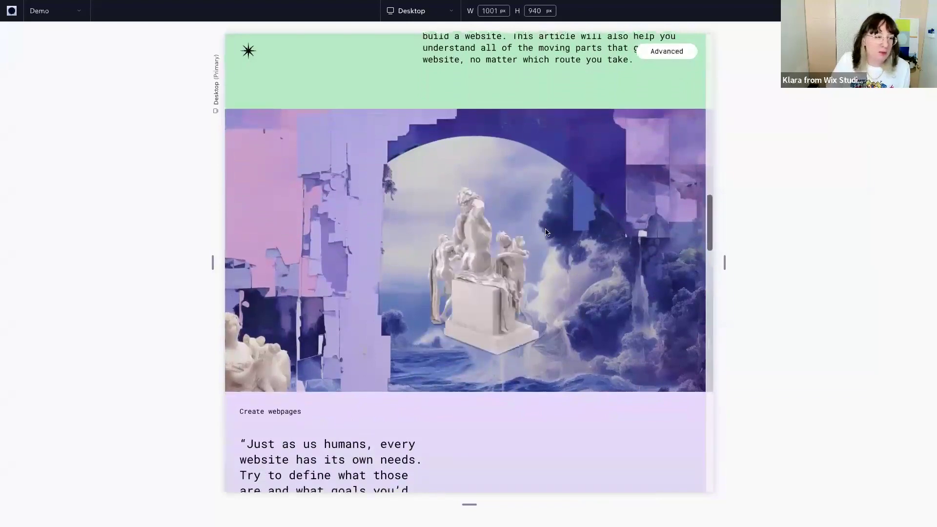
scroll(552, 277, down, 5)
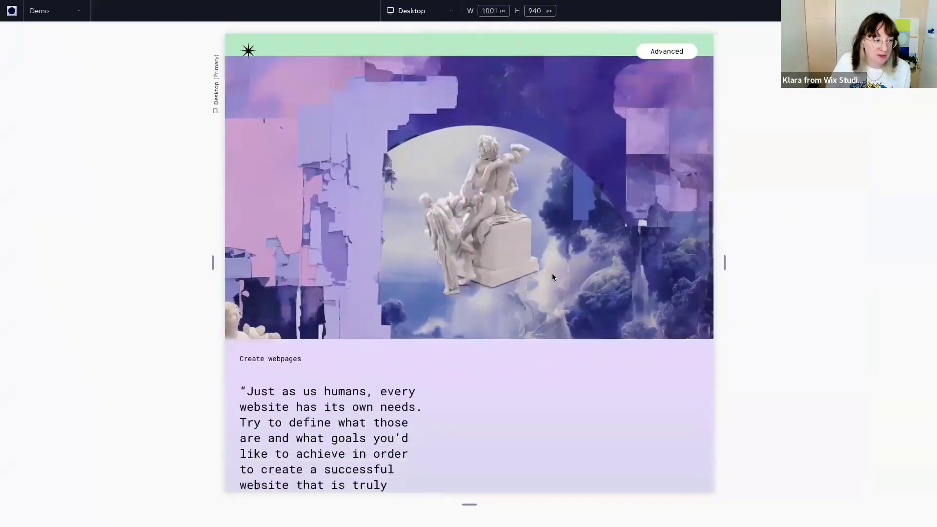
scroll(553, 278, down, 3)
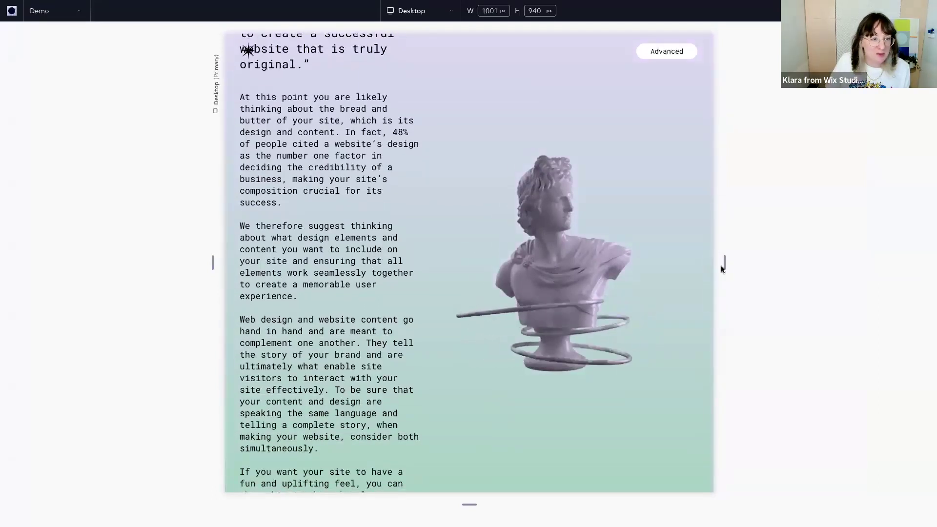
Widen the preview to about 1279 px and check how the sticky bust behaves beside the scrolling Create webpages text.
drag(725, 266, 792, 263)
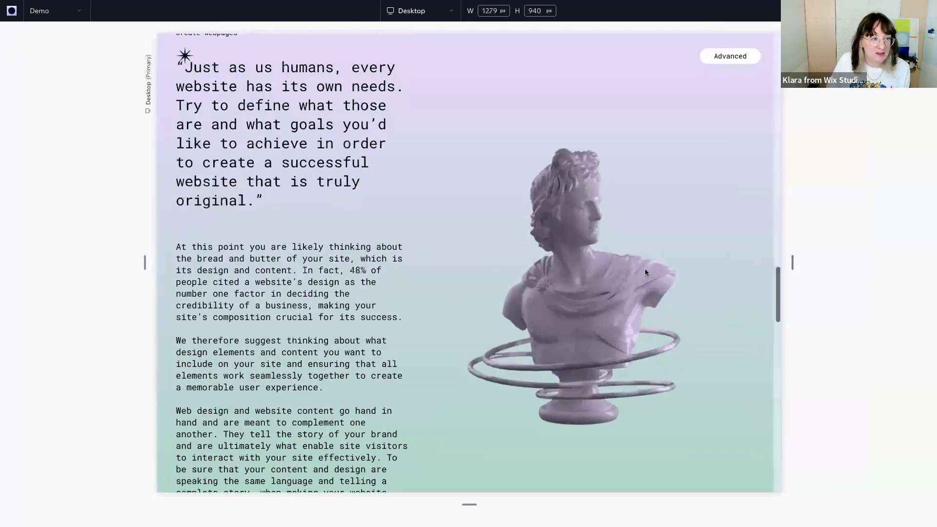
scroll(646, 271, down, 1)
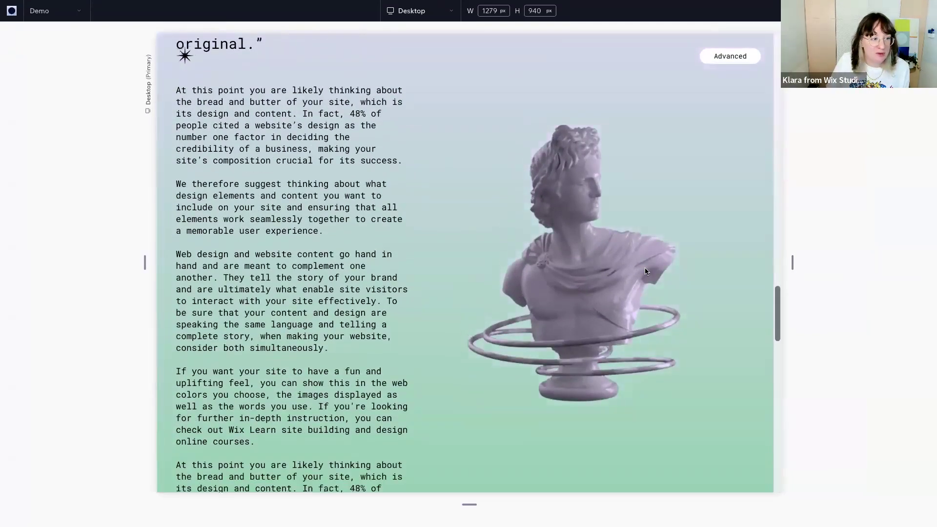
scroll(646, 273, down, 5)
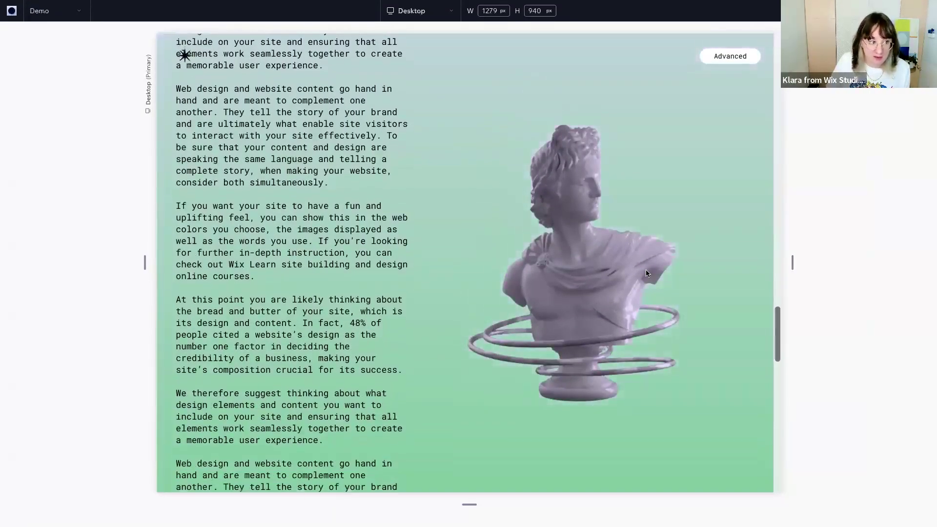
scroll(645, 273, down, 3)
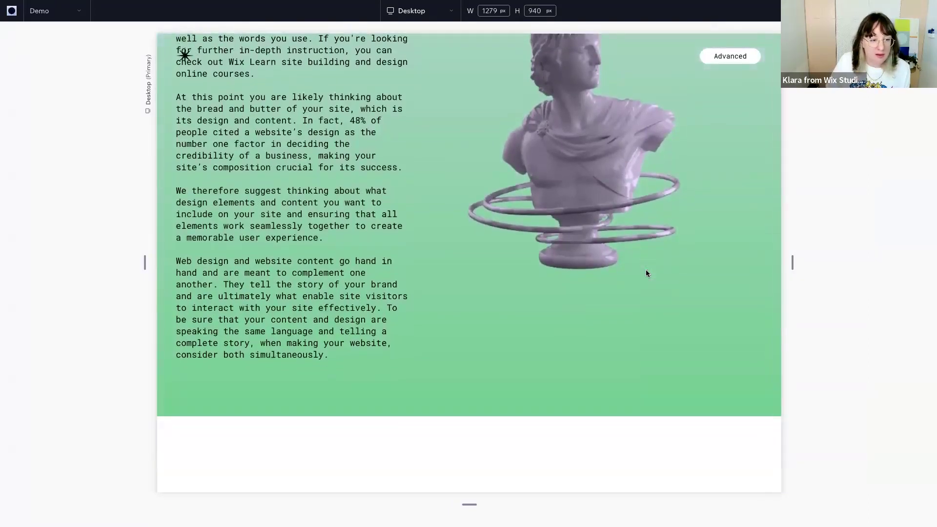
scroll(645, 273, down, 2)
scroll(646, 273, down, 3)
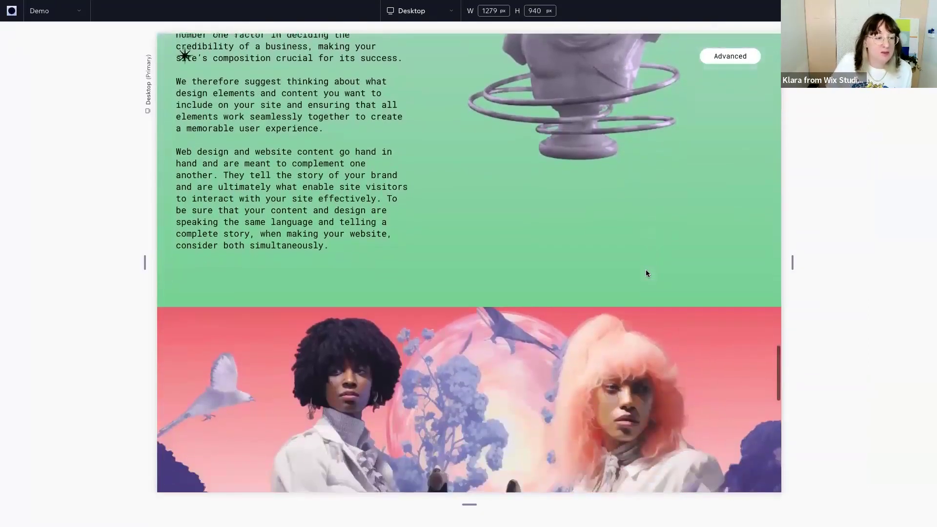
Check in the desktop preview how the two-women image section scrolls away over the sticky footer with the ADVANCED text.
scroll(645, 273, down, 6)
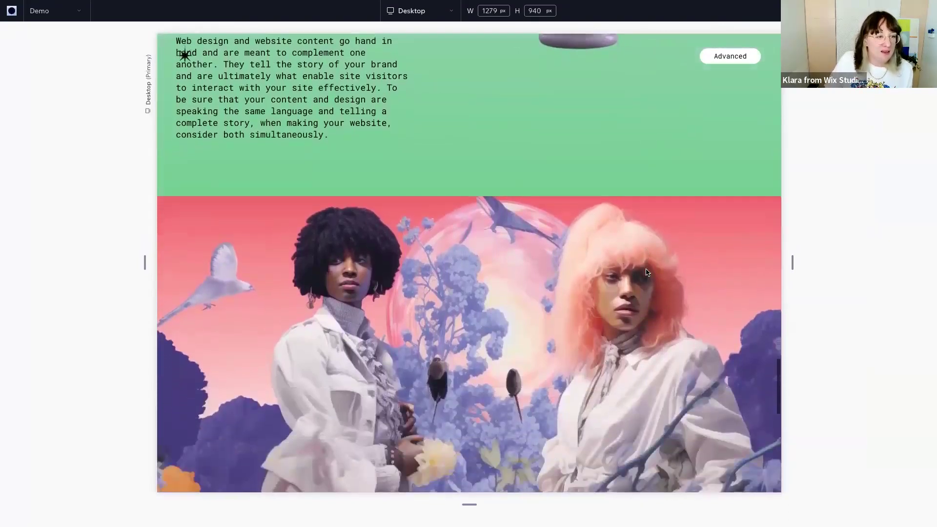
scroll(646, 271, down, 4)
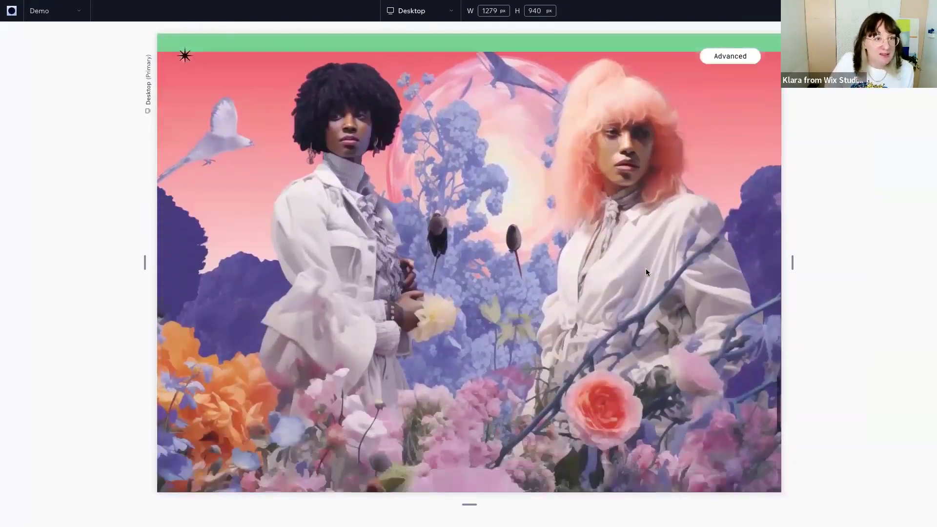
scroll(646, 268, down, 2)
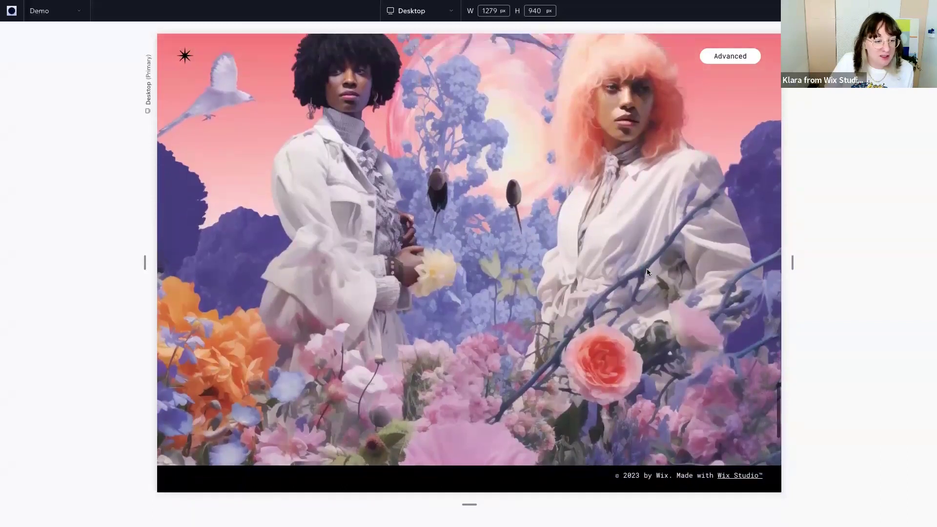
scroll(646, 271, up, 2)
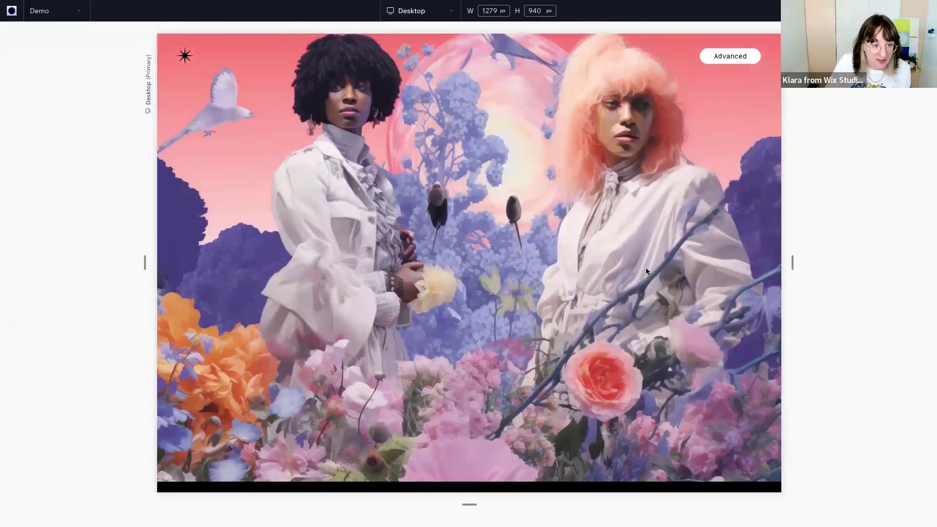
scroll(590, 270, up, 1)
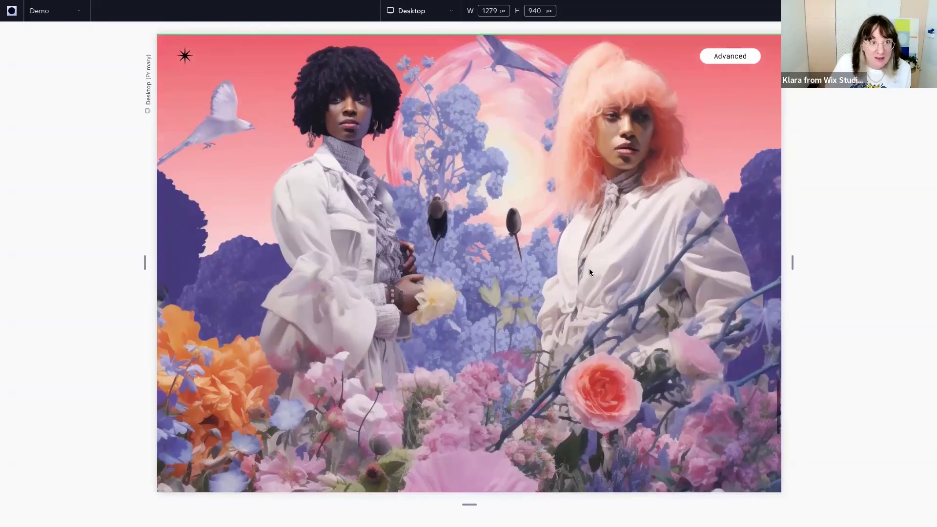
scroll(590, 272, down, 3)
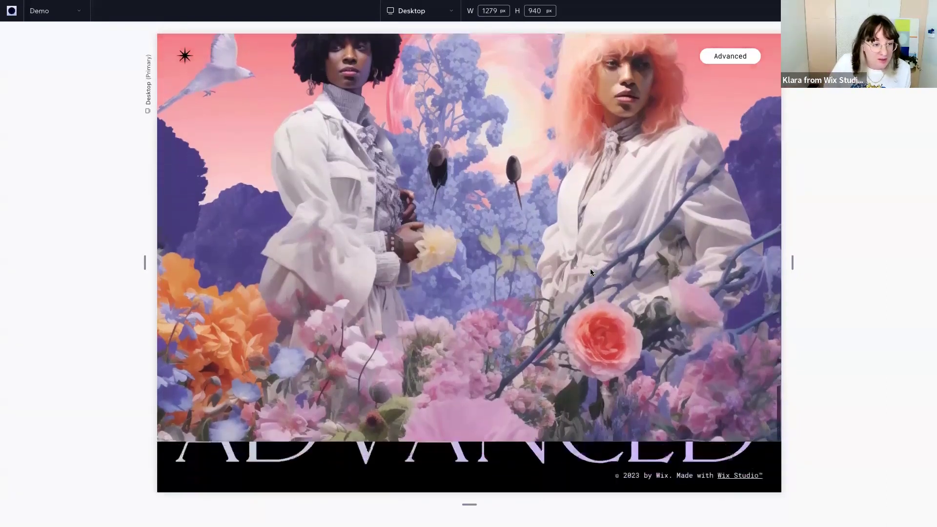
scroll(590, 272, down, 4)
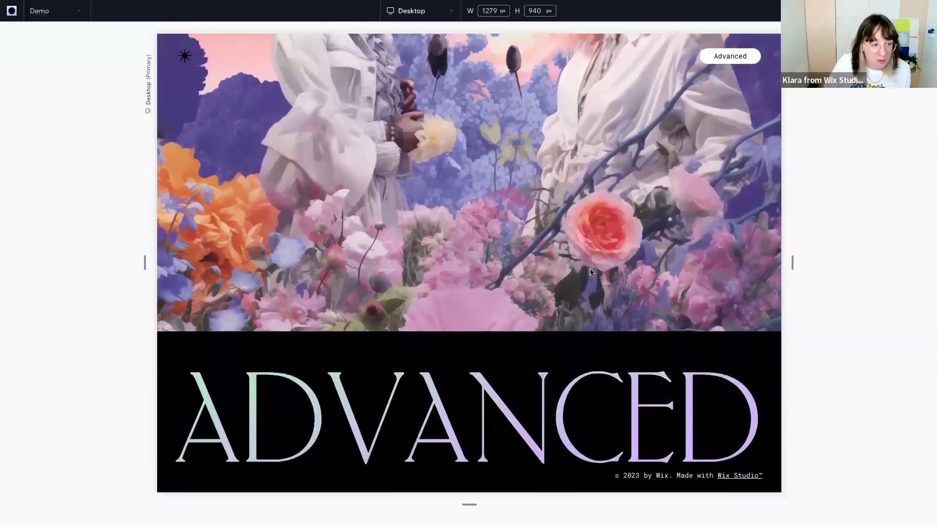
scroll(591, 272, down, 4)
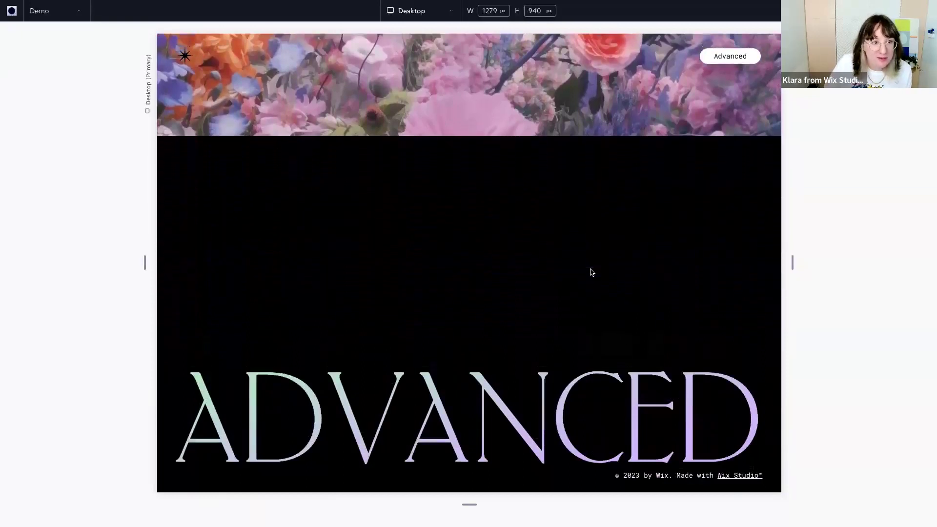